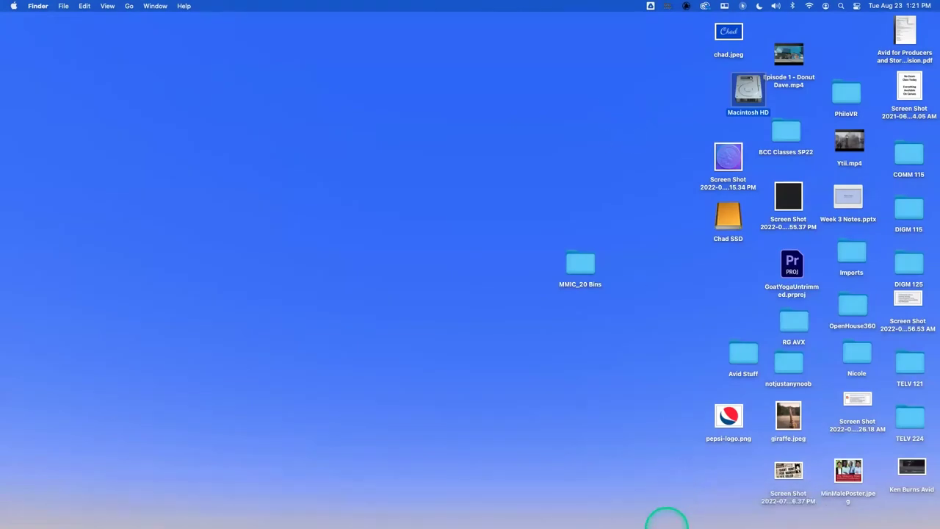
Launch Avid Media Composer and move its Select Project window slightly down
click(673, 514)
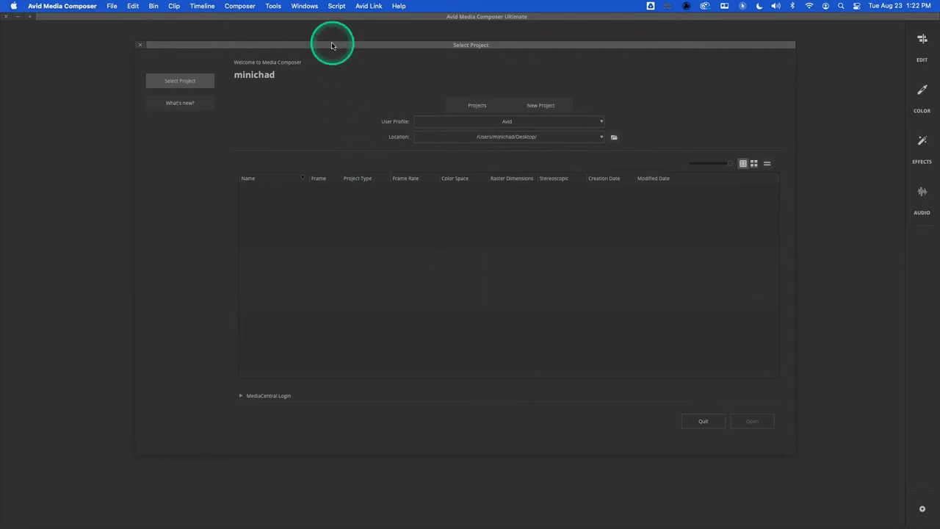
drag(333, 44, 334, 58)
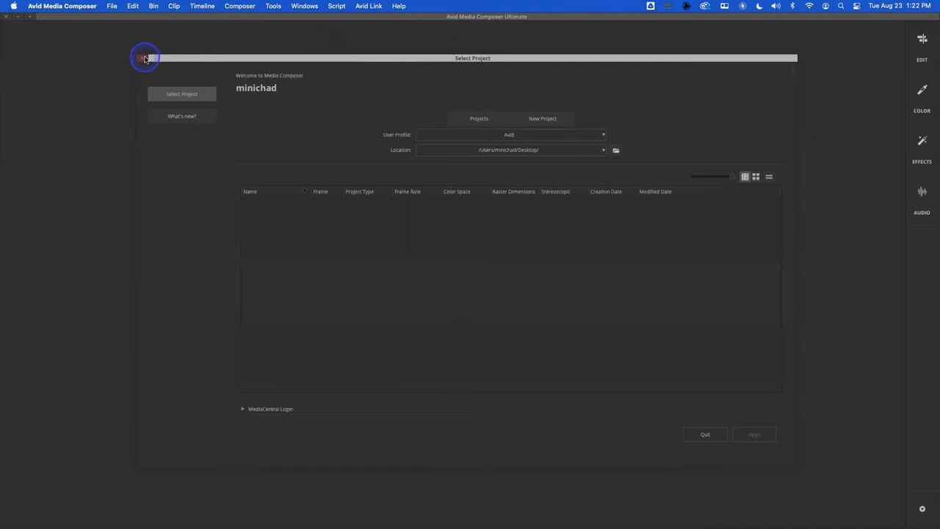
click(454, 147)
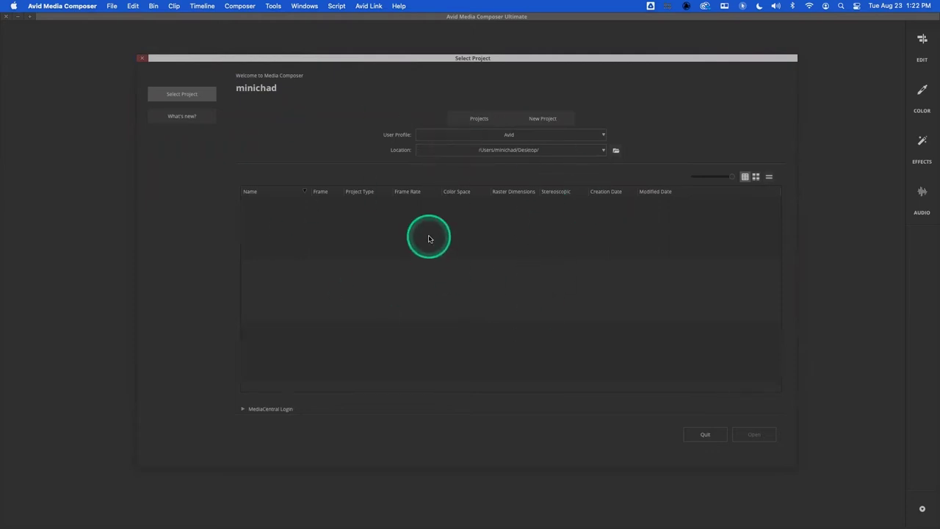
Compare the existing projects view with the new project settings in the Select Project window
click(485, 118)
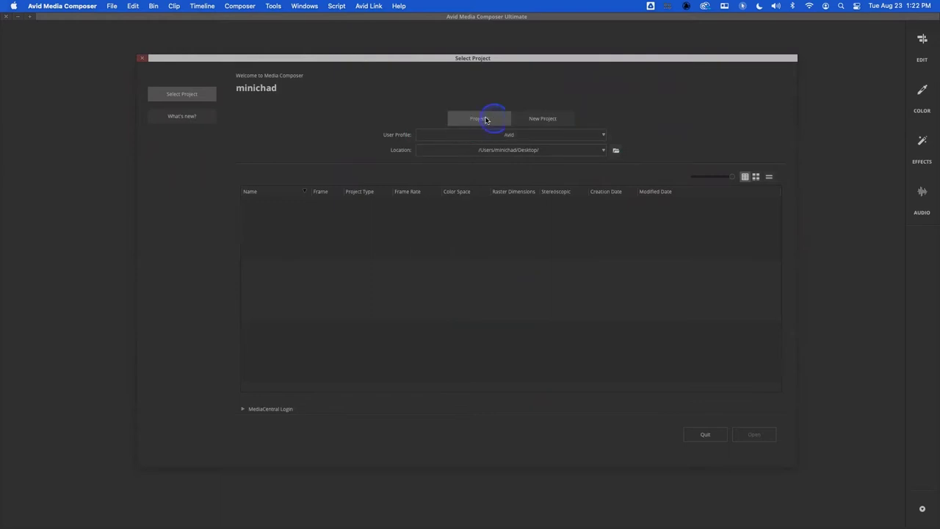
click(550, 119)
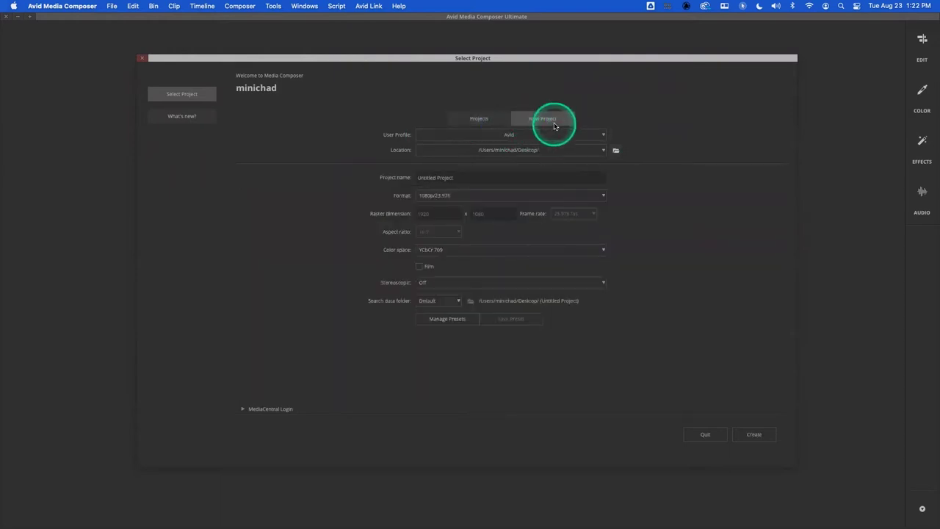
click(474, 119)
click(555, 121)
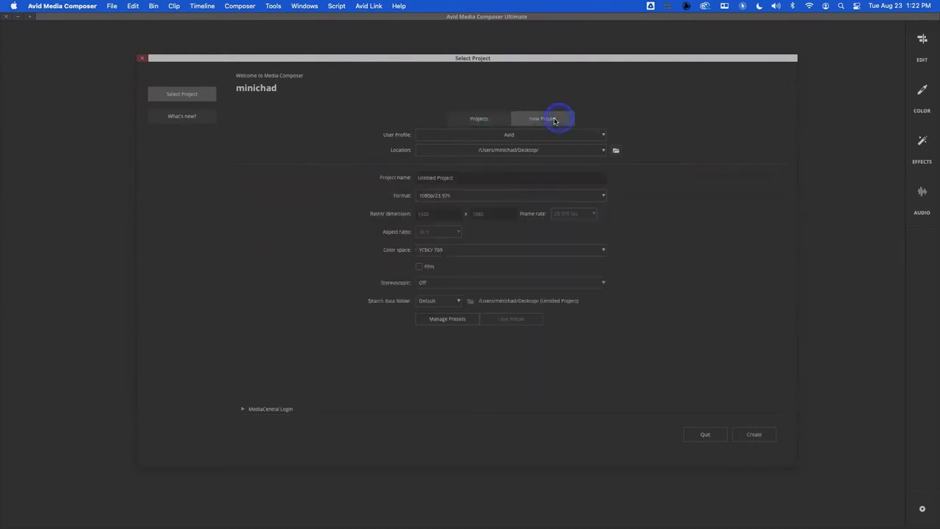
click(479, 120)
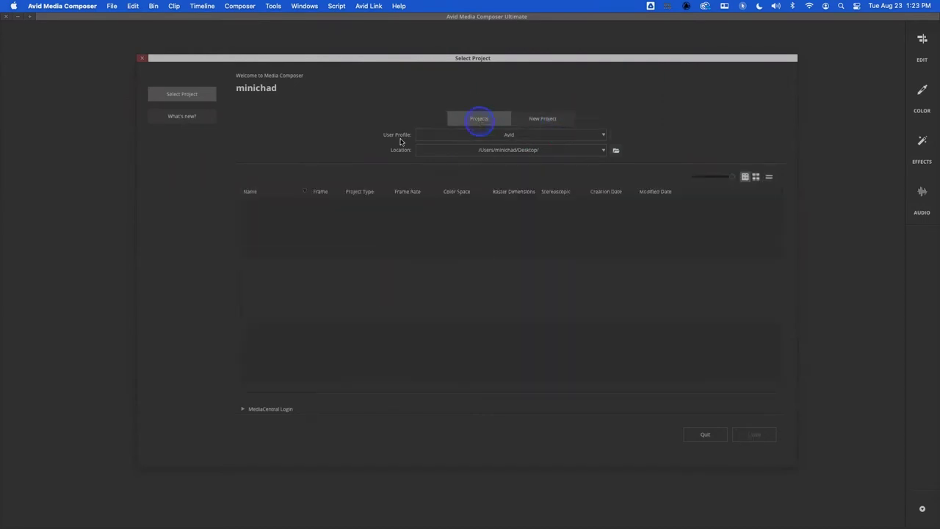
Create a new user profile named with the editor's first name
click(461, 136)
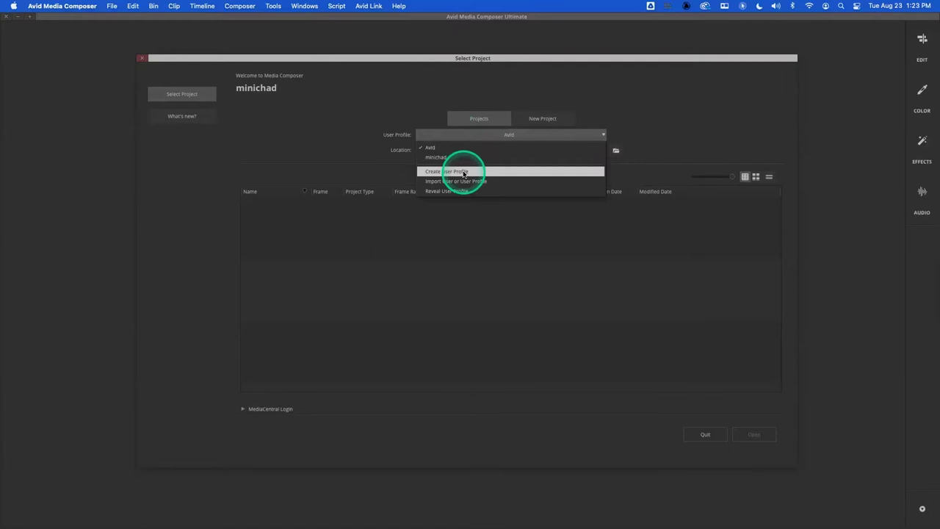
click(464, 172)
click(443, 254)
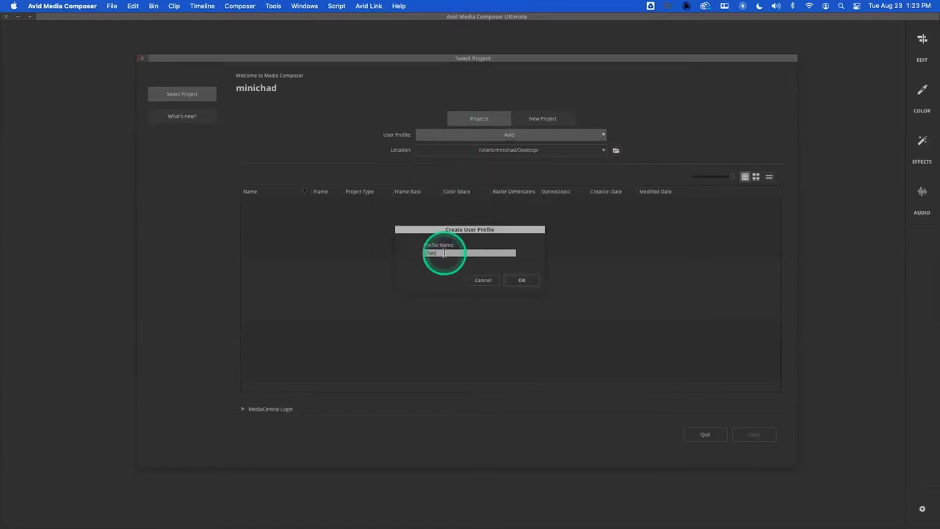
text(Chad)
click(521, 280)
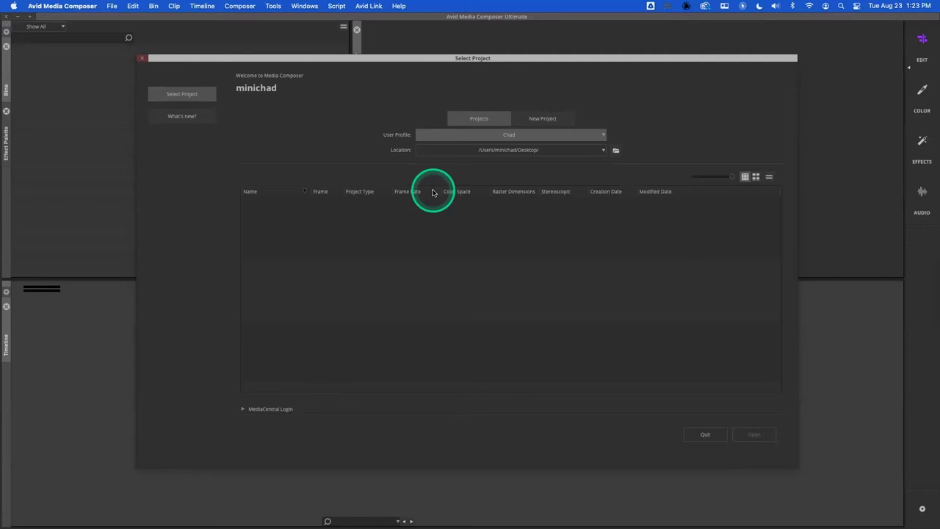
click(483, 141)
click(347, 150)
click(368, 144)
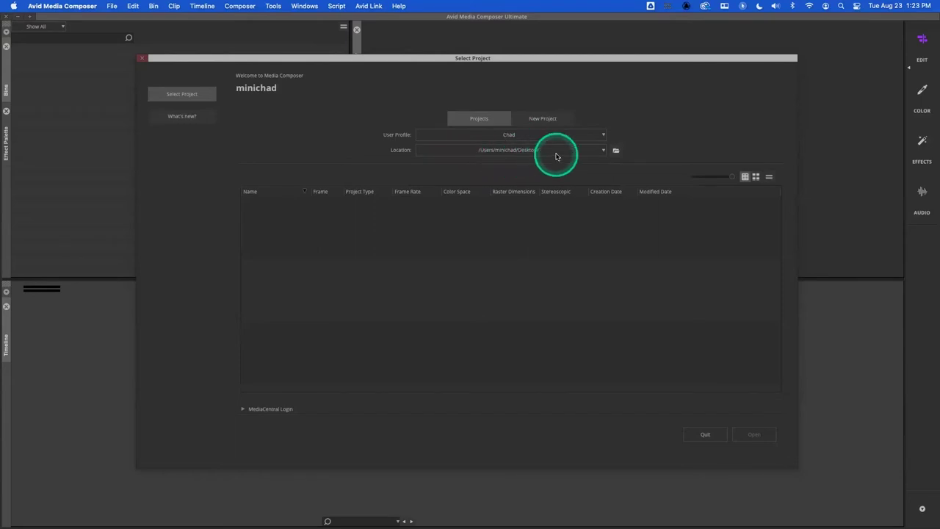
Create a folder named Avid Projects on the external SSD and set it as the project location
click(603, 150)
click(630, 133)
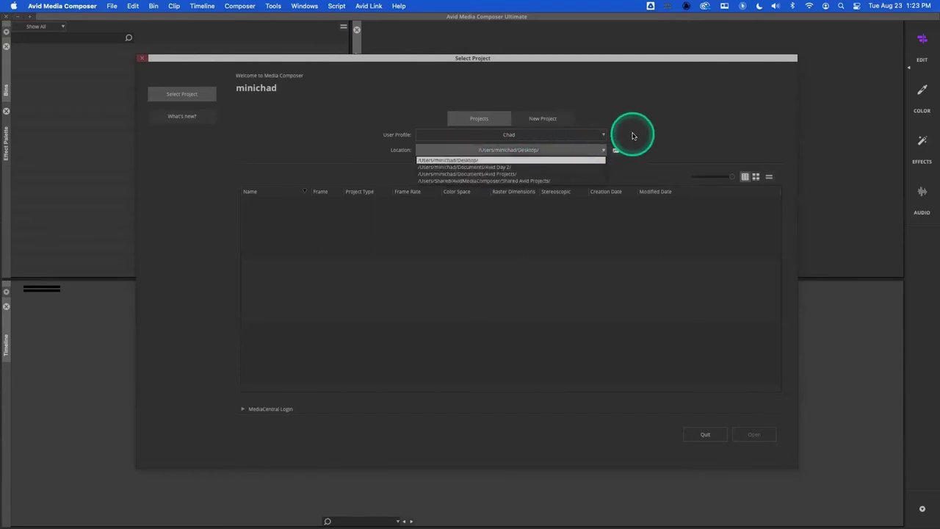
click(617, 151)
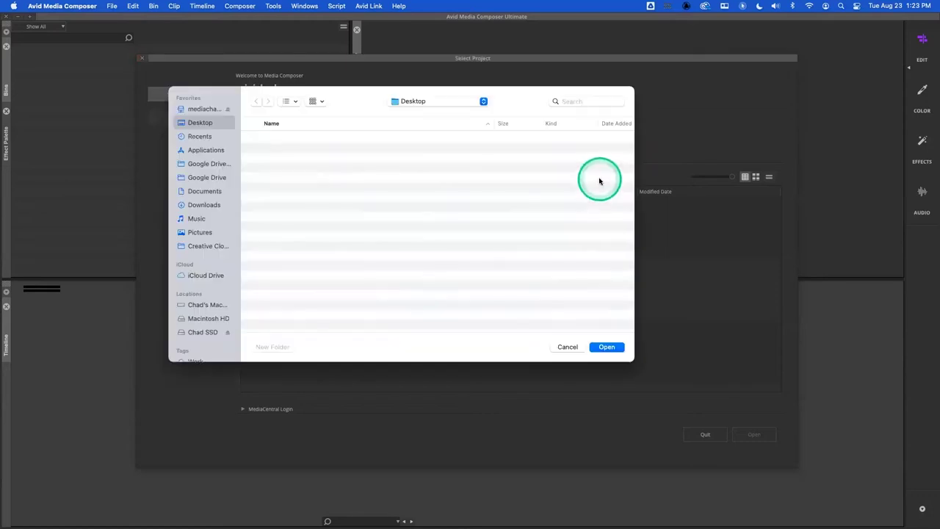
click(194, 333)
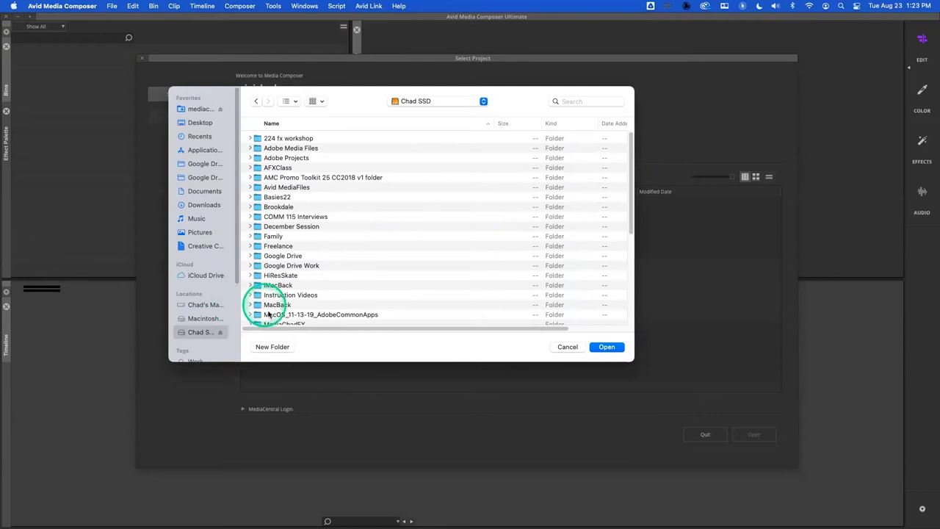
click(278, 347)
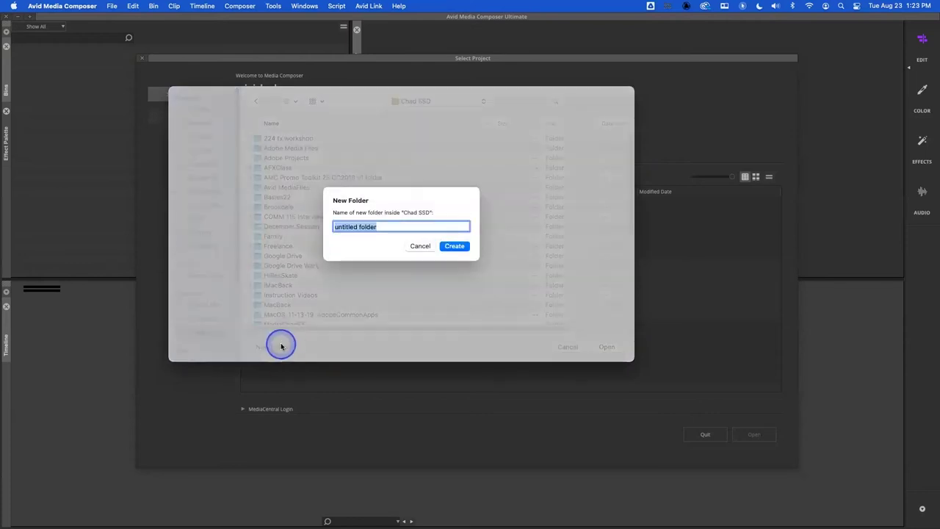
text(Avid)
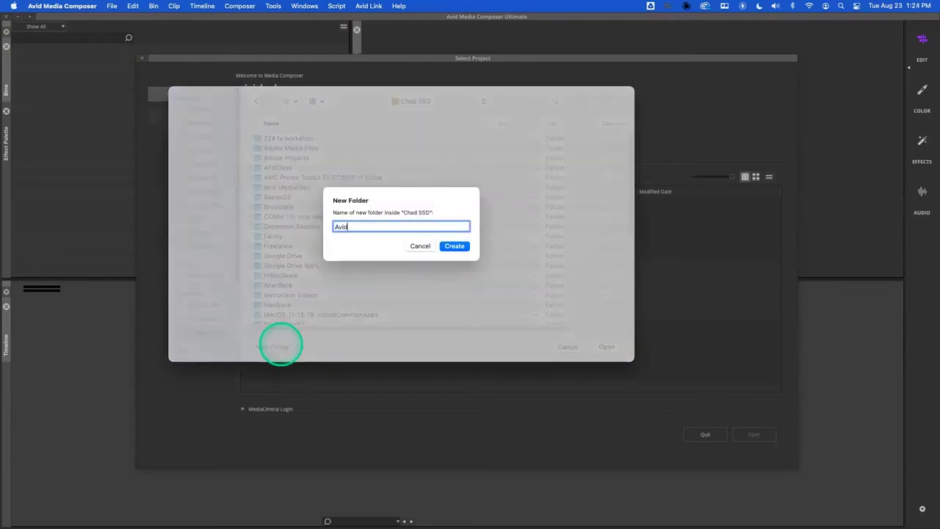
text( Projects)
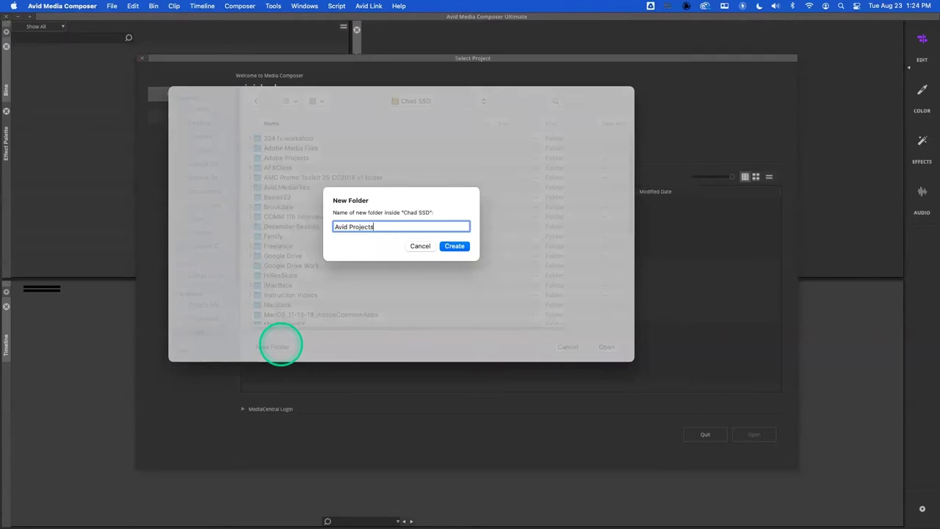
key(Return)
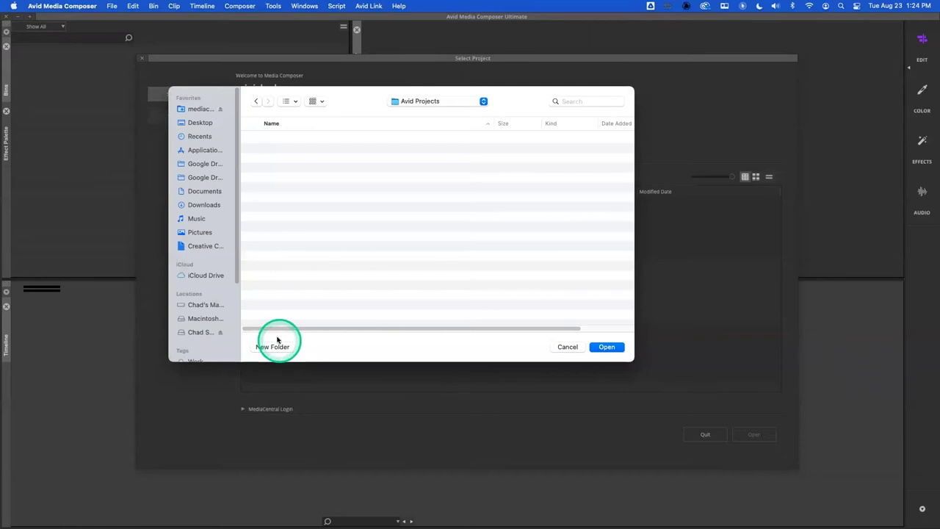
click(607, 347)
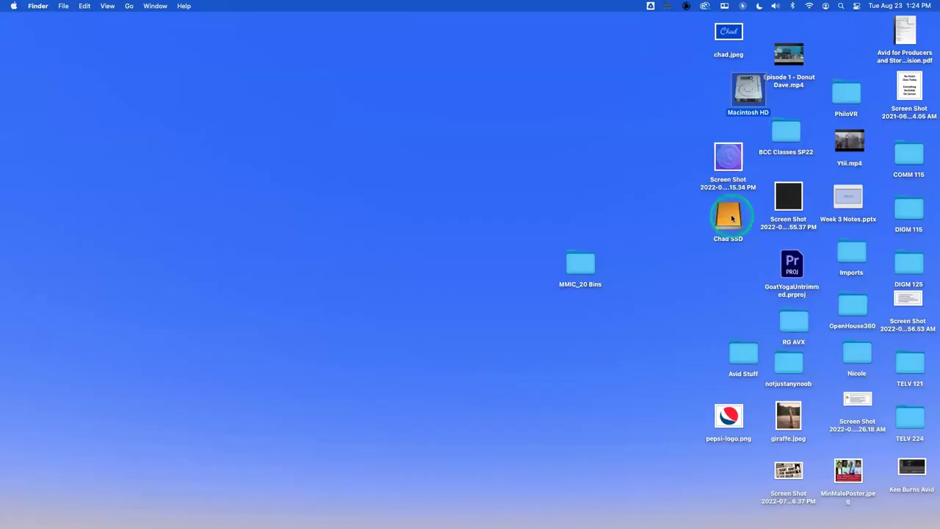
Switch to Finder, bring the external SSD's icon to a clear desktop area, and open its Avid Projects folder
drag(728, 215, 446, 183)
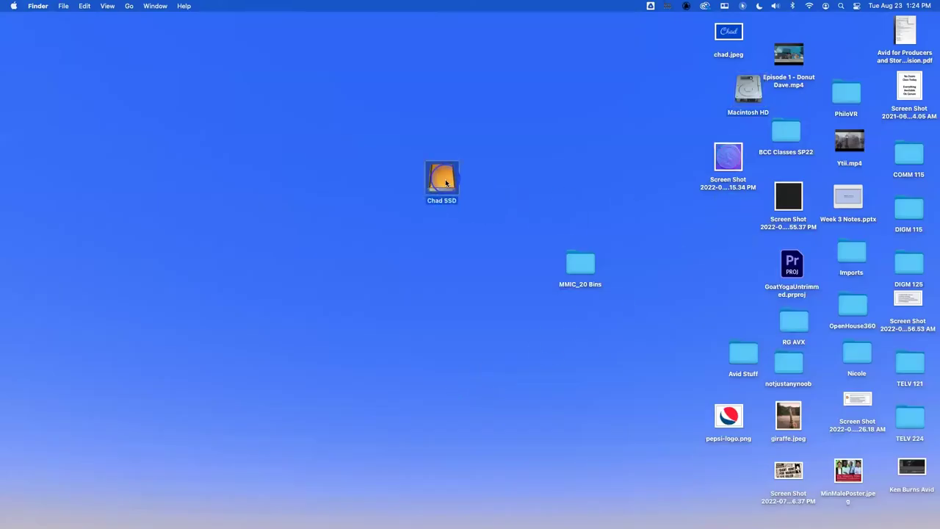
double_click(445, 181)
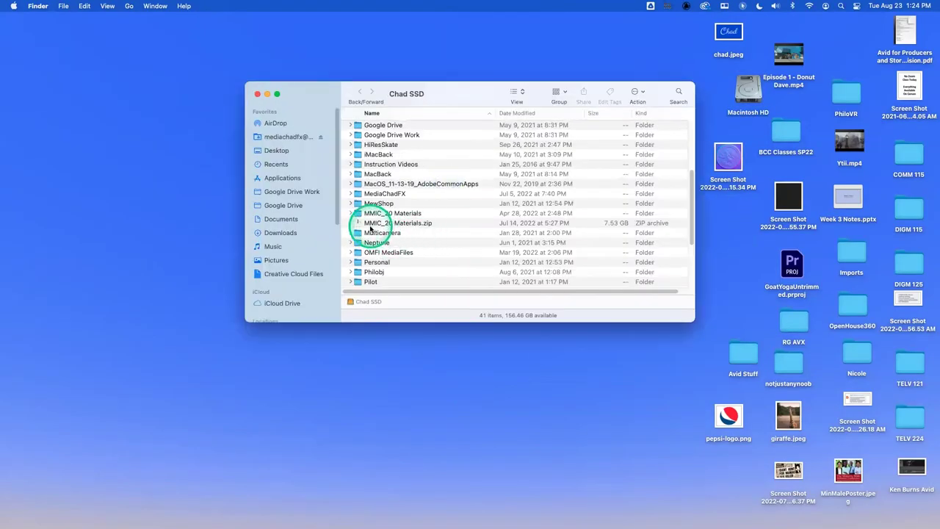
scroll(371, 224, up, 3)
double_click(386, 187)
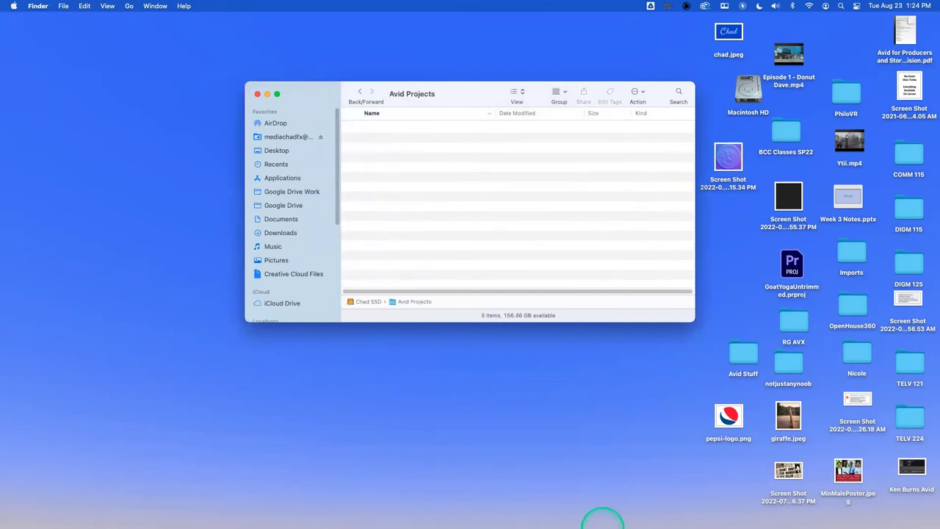
Return to Avid Media Composer, create an Avid Projects folder on the Desktop, and set it as the project location
mouse_move(601, 518)
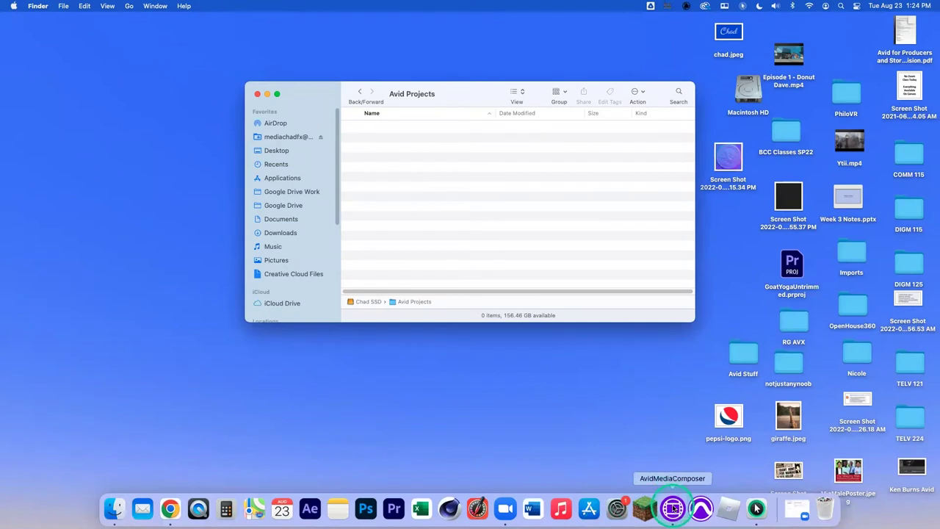
click(673, 508)
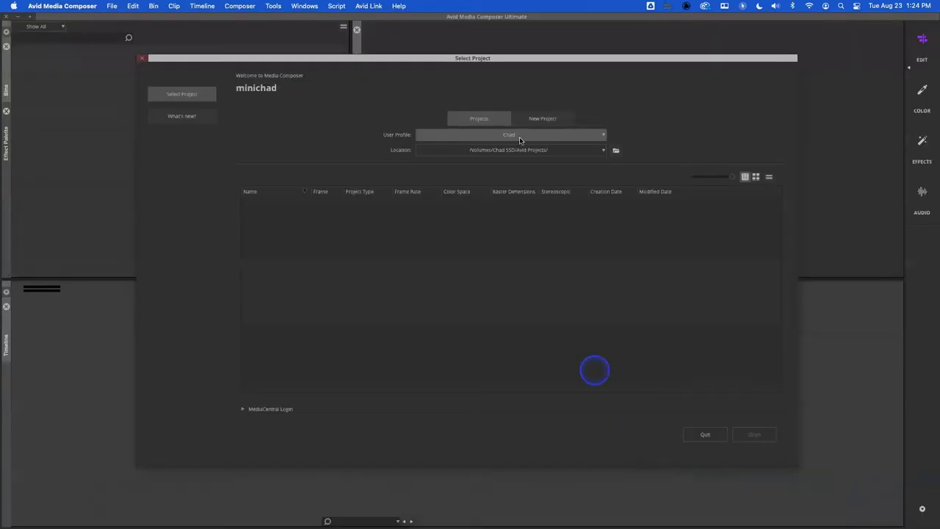
click(614, 151)
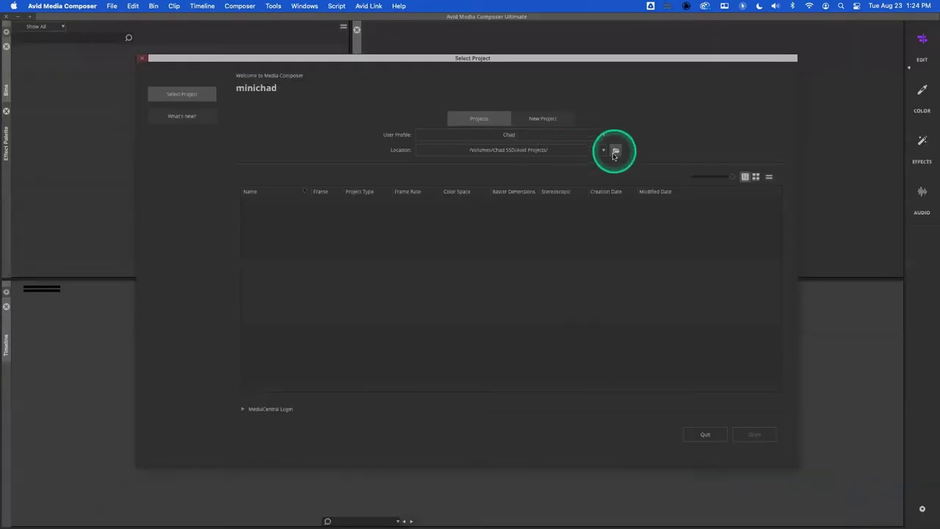
click(201, 125)
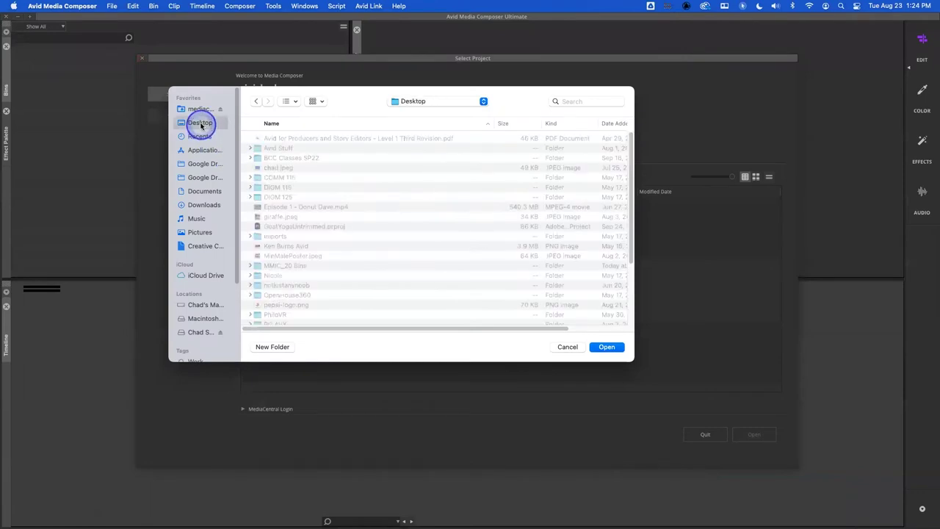
click(280, 348)
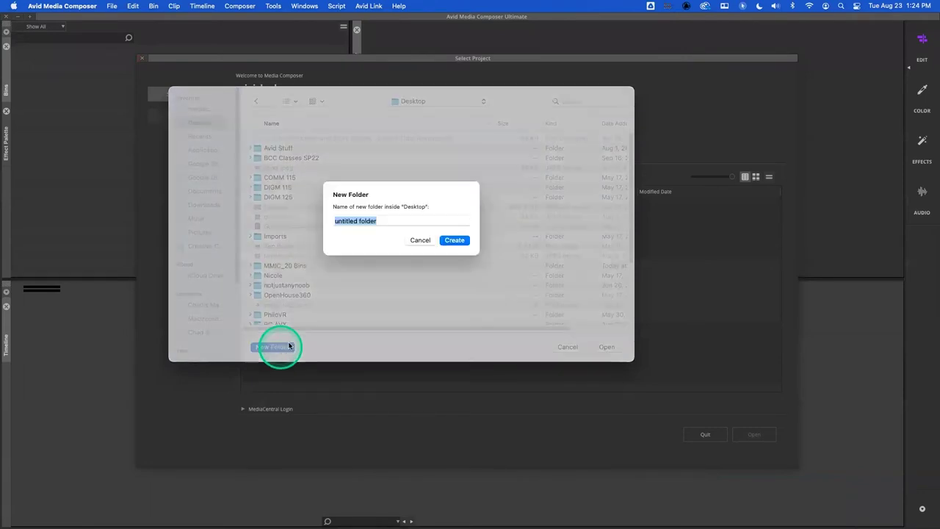
text(Avid )
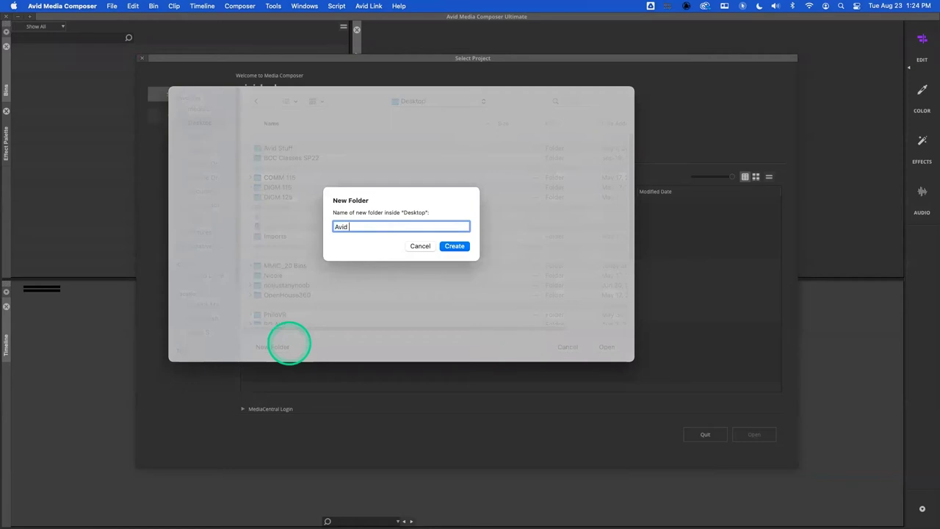
text(Projects)
key(Return)
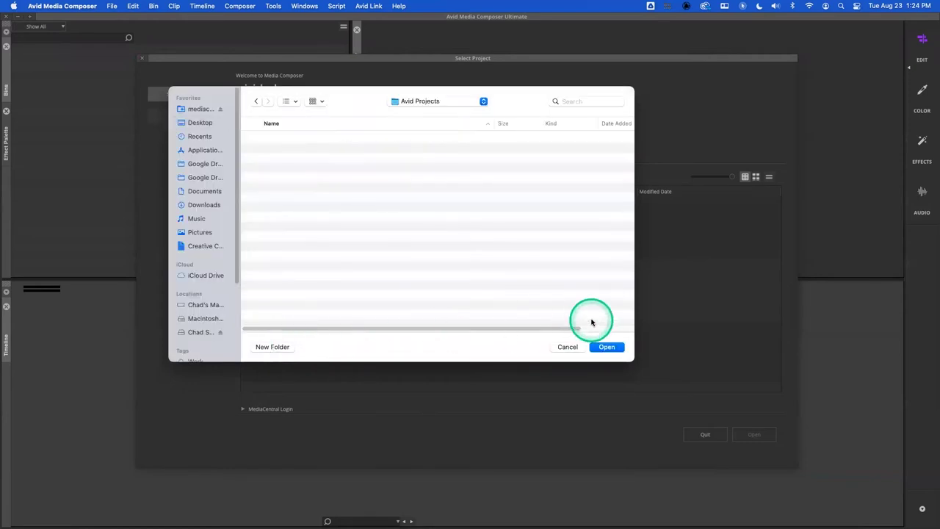
click(609, 349)
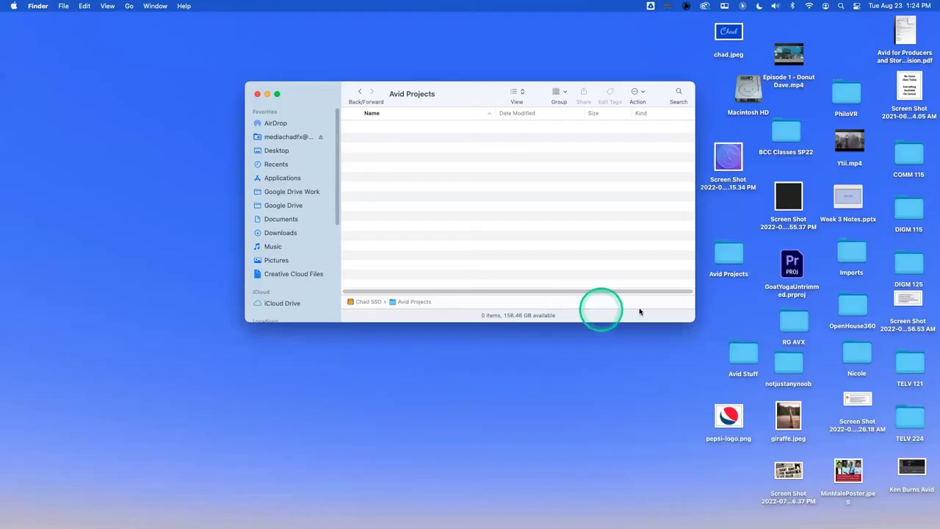
In Finder, move the desktop's Avid Projects folder to a clear area and close the SSD folder window
drag(729, 251, 652, 115)
click(257, 94)
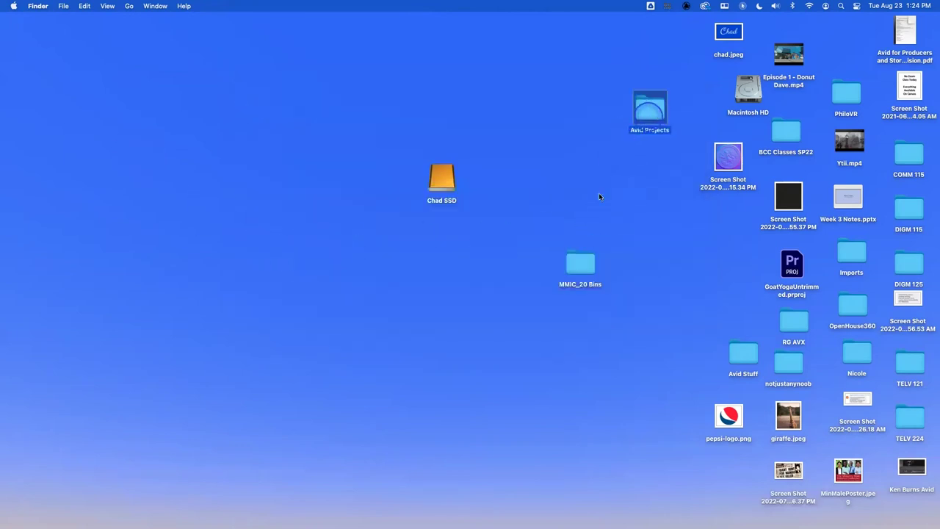
Return to Avid Media Composer and set up a new project with a project name beginning with "Mini"
mouse_move(495, 523)
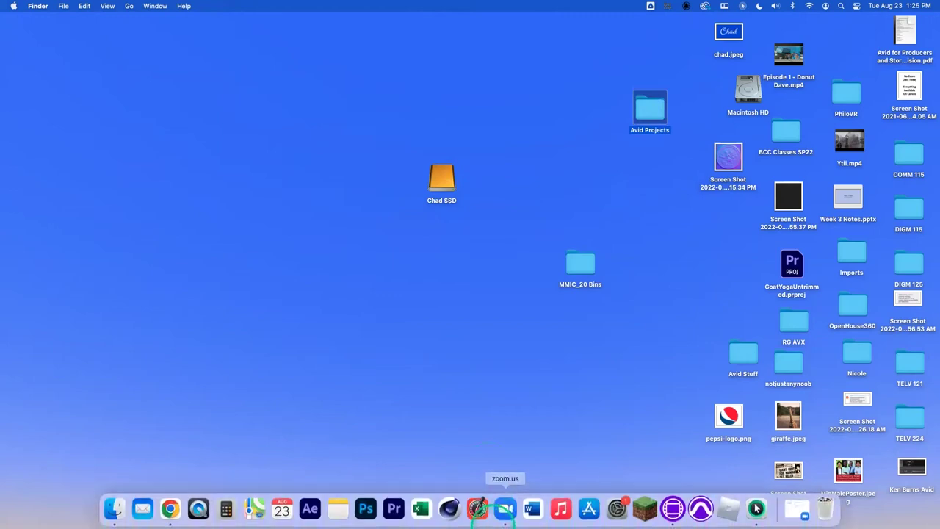
click(673, 509)
click(555, 336)
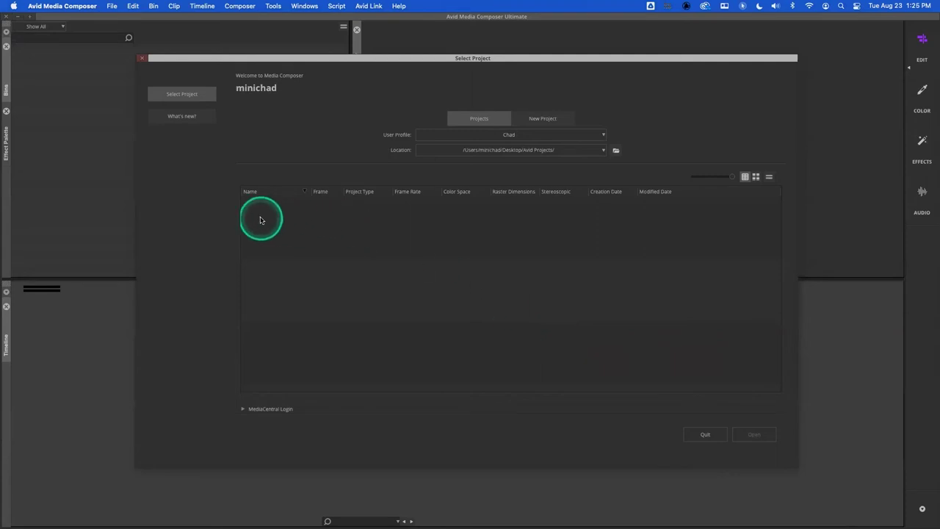
click(547, 119)
click(457, 269)
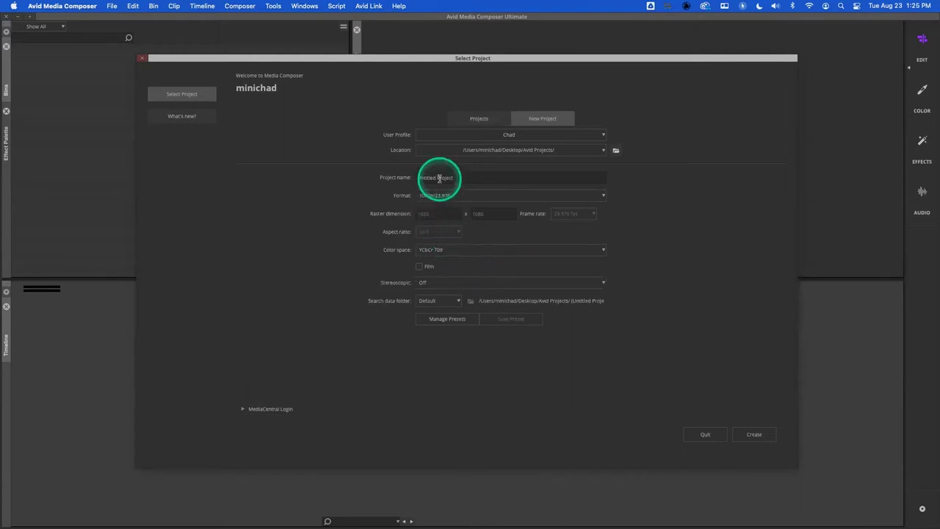
click(465, 176)
double_click(464, 178)
text(Mi)
text(niMax)
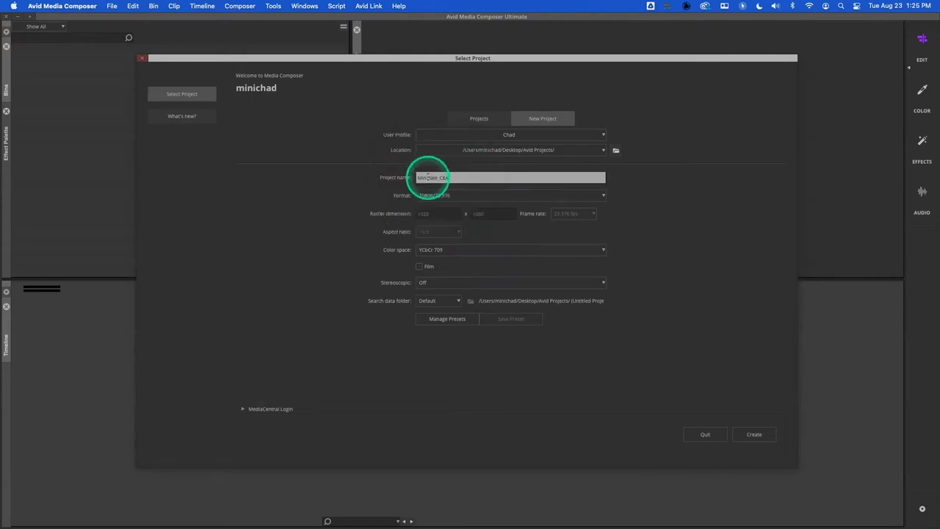
Complete the project name as Min_Male_CEA and set the project format to 30i NTSC
text(_)
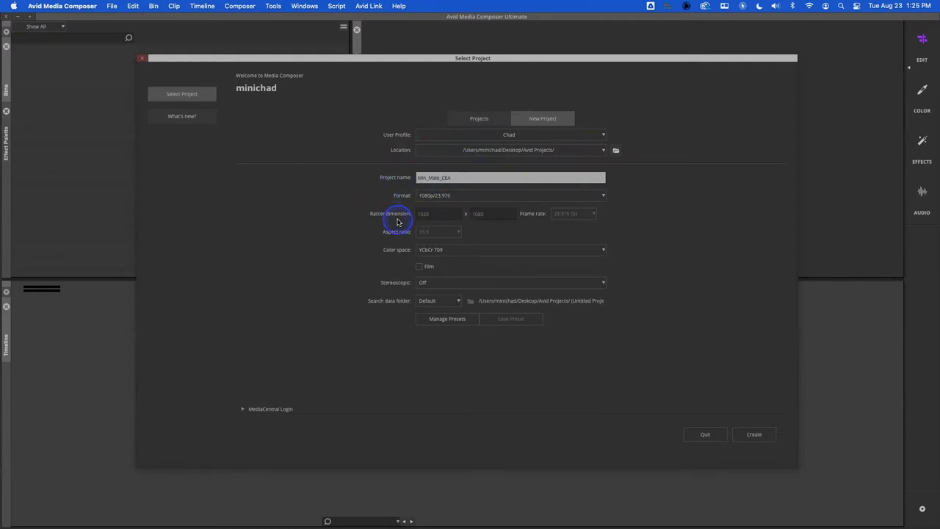
click(448, 197)
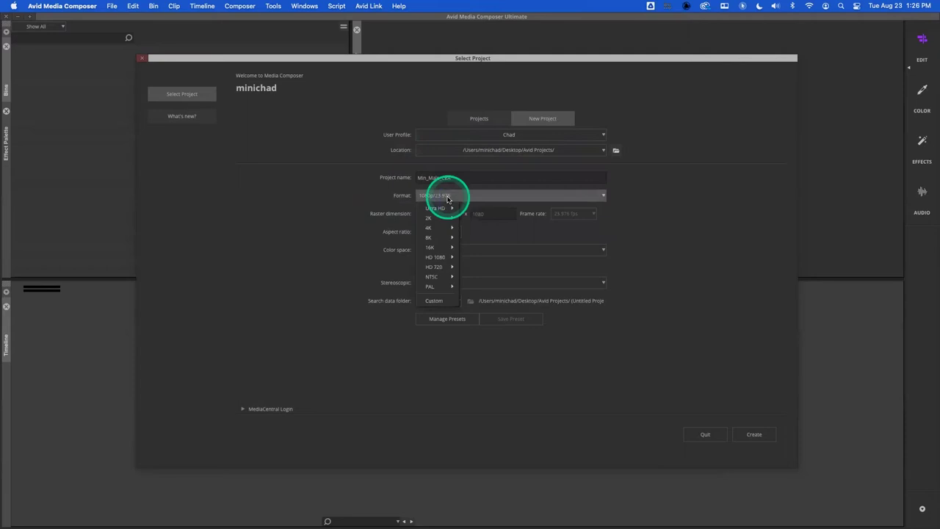
mouse_move(441, 259)
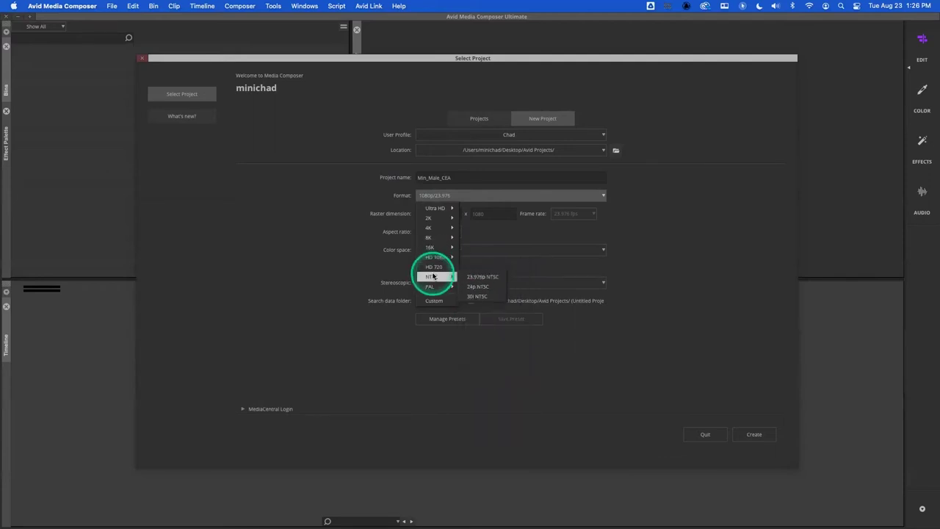
click(481, 296)
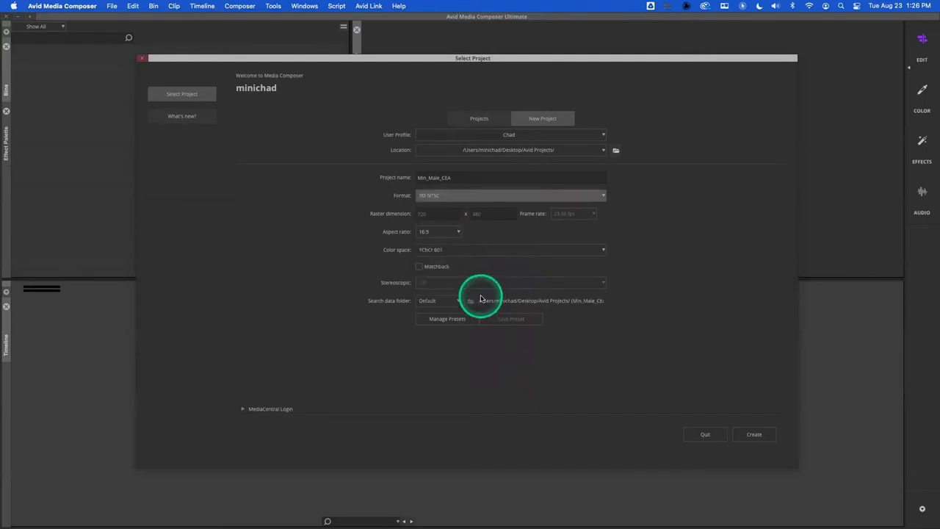
Change the project format to Ultra HD, UHD 23.976P
click(463, 196)
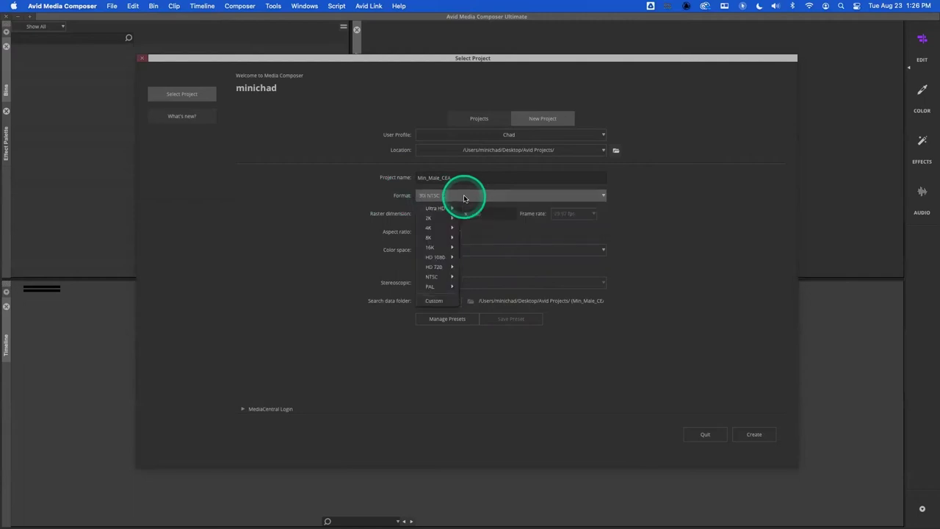
mouse_move(442, 277)
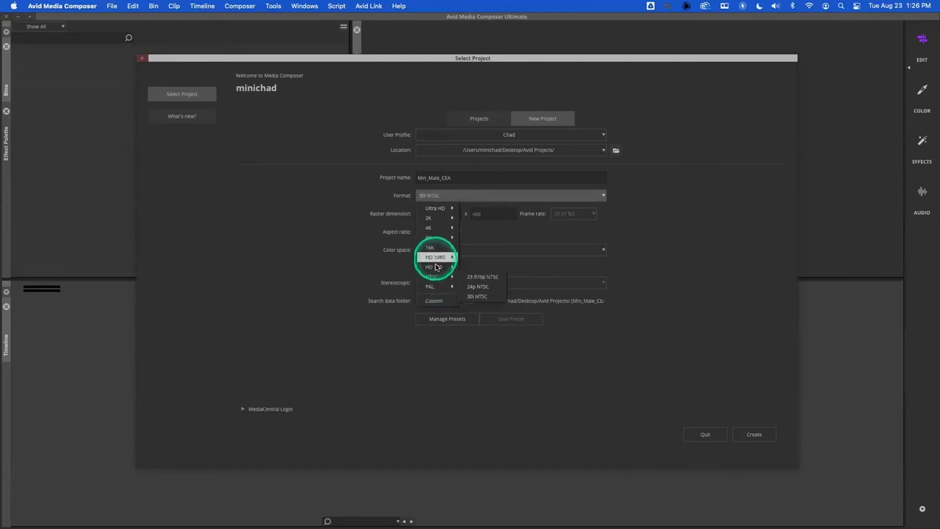
mouse_move(434, 209)
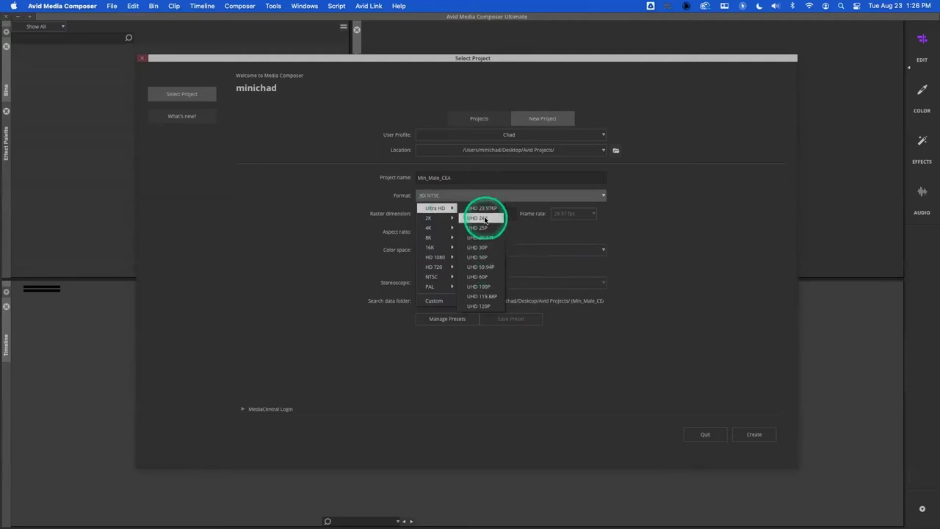
click(485, 208)
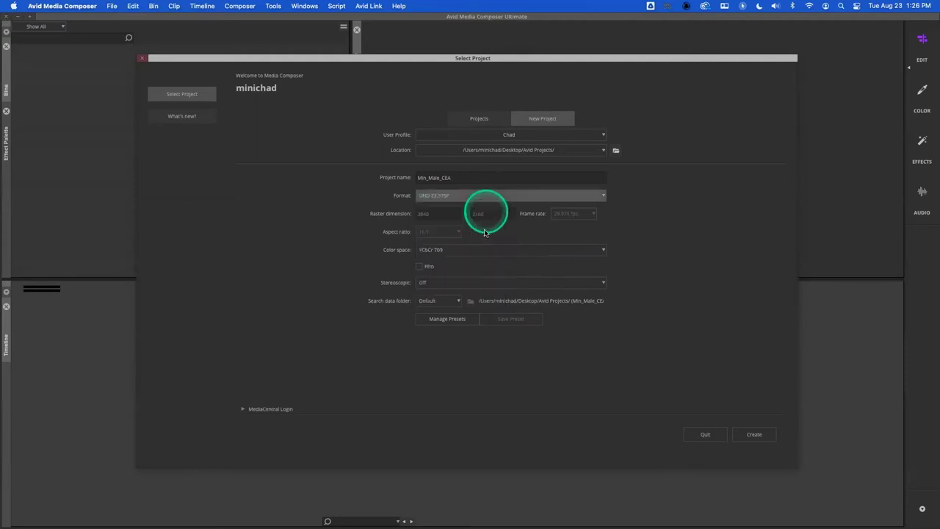
Examine the available 2K raster sizes with their frame rates and the higher-resolution project formats
click(454, 197)
click(438, 219)
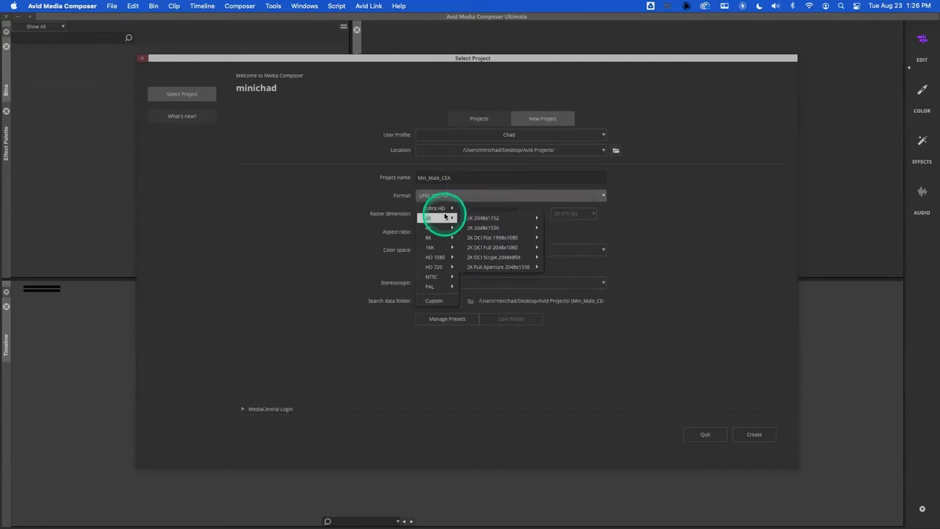
click(484, 218)
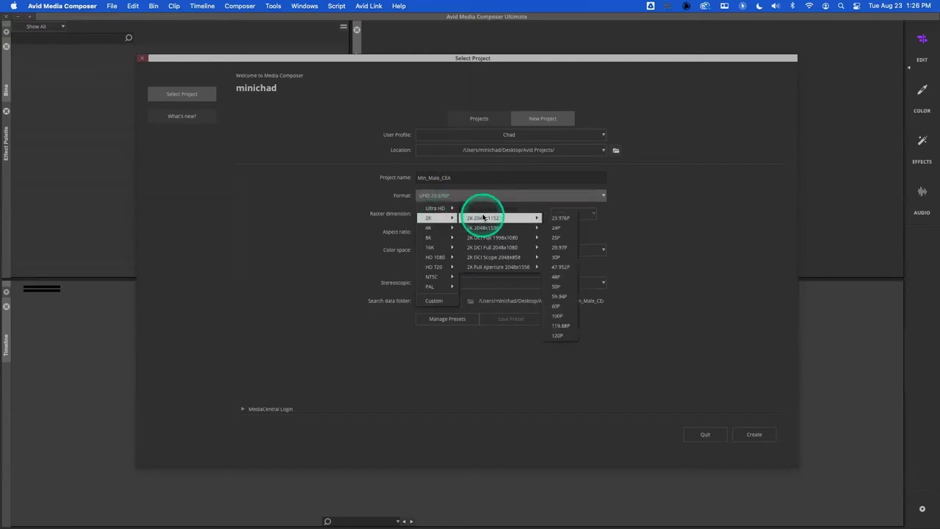
click(492, 237)
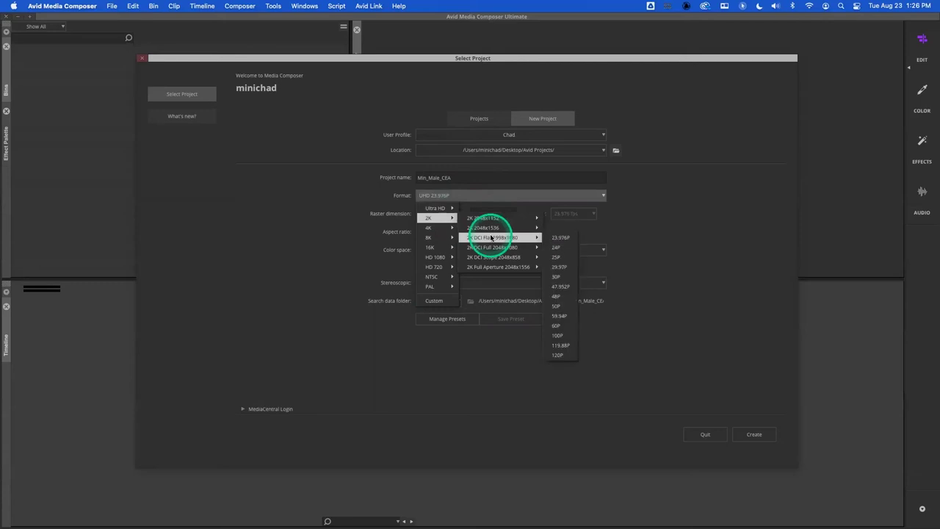
click(492, 217)
click(470, 227)
click(484, 218)
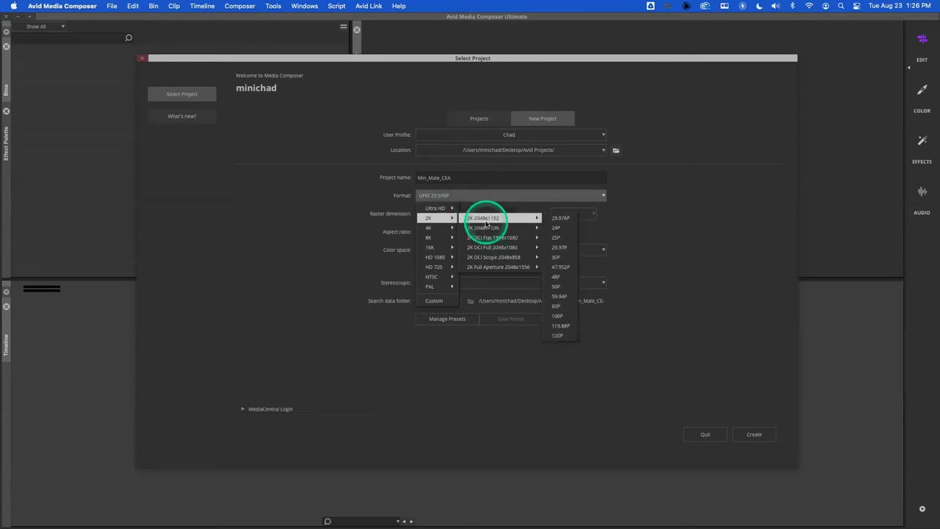
click(502, 223)
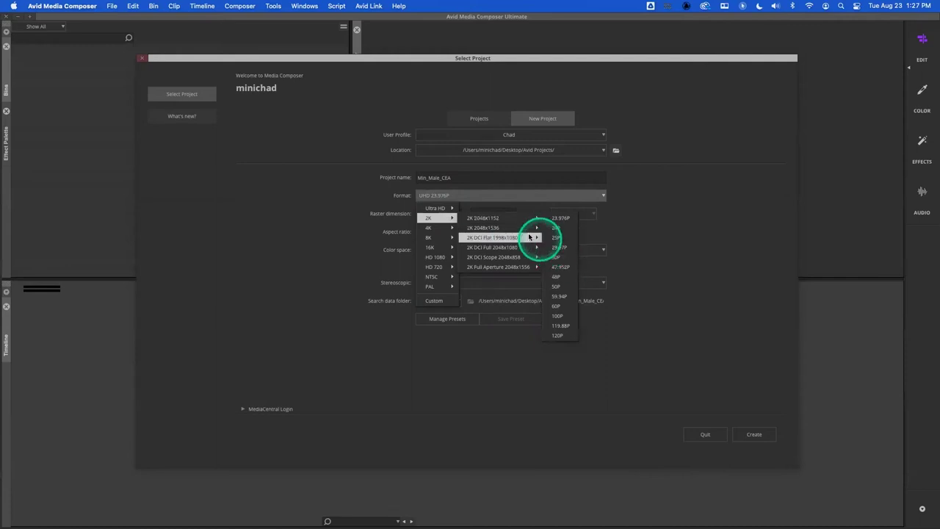
mouse_move(446, 230)
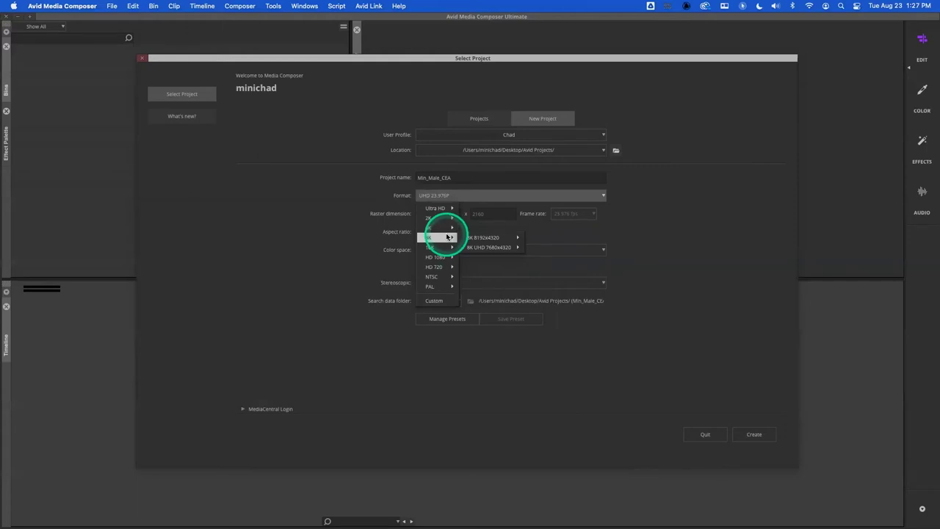
Set the project format to HD 1080p/23.976 and create the project
mouse_move(504, 249)
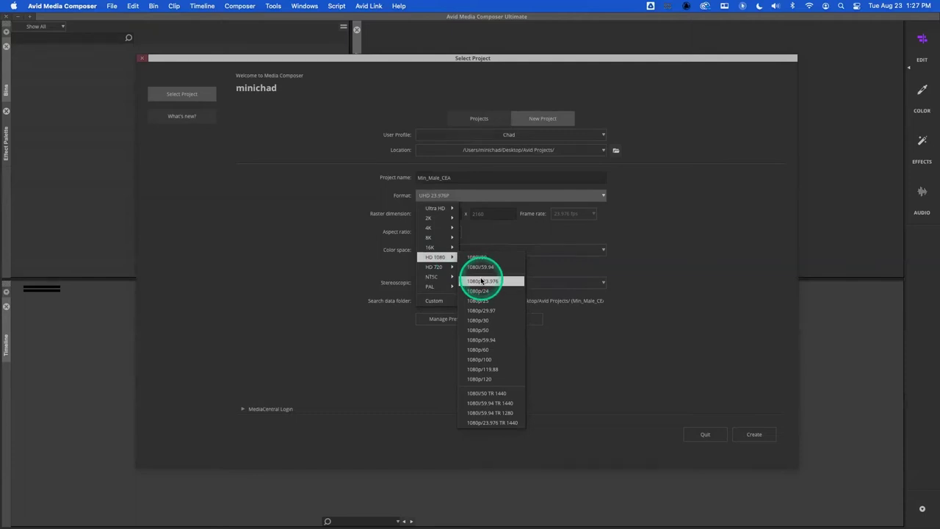
click(482, 280)
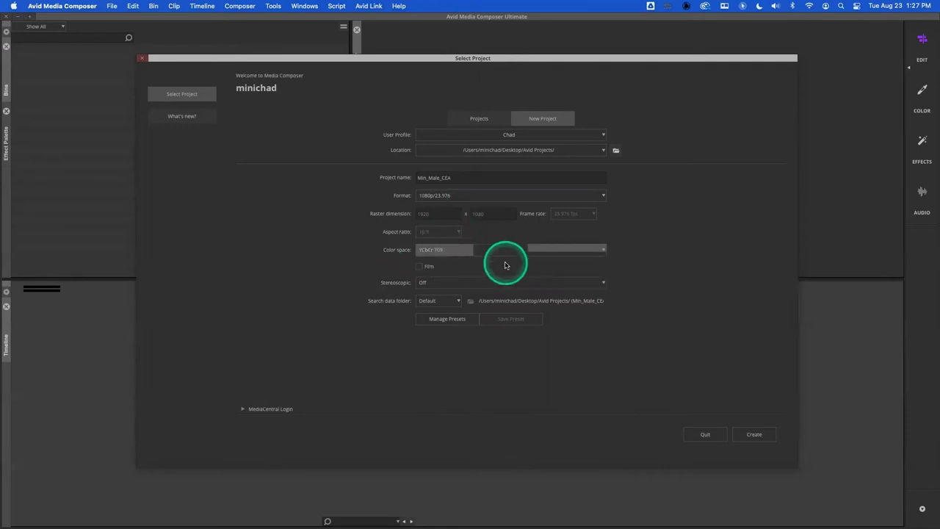
click(761, 434)
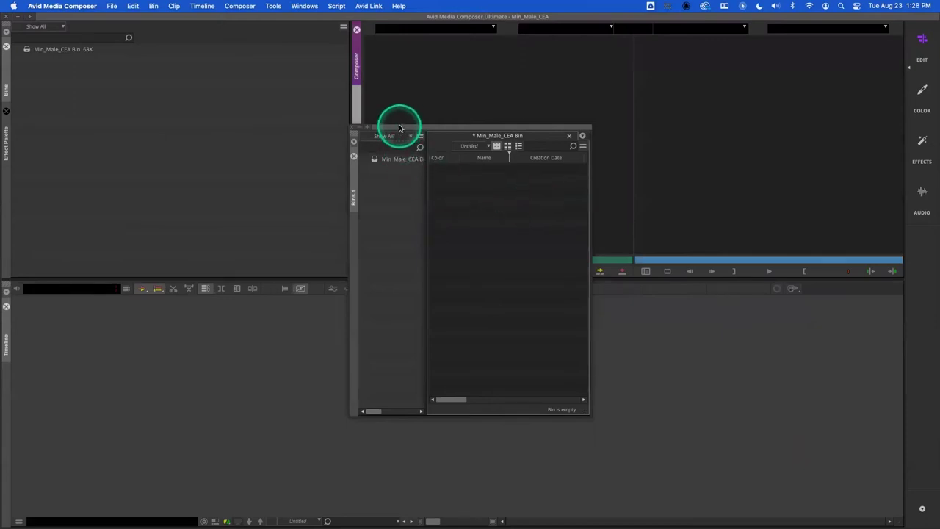
Widen the bin list inside the floating bin window, then close that window
mouse_move(399, 130)
mouse_down()
mouse_move(392, 117)
mouse_move(434, 158)
mouse_move(409, 142)
mouse_up()
drag(428, 223, 447, 221)
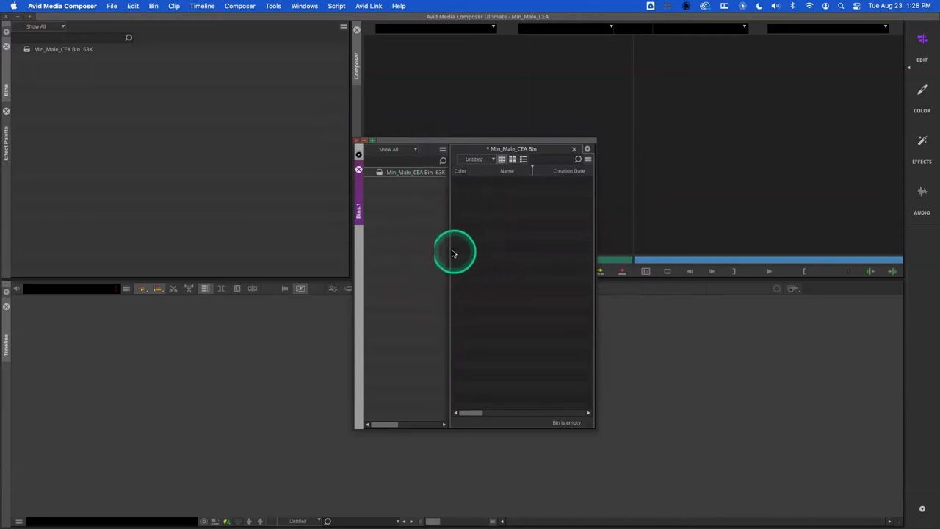
drag(447, 248, 456, 248)
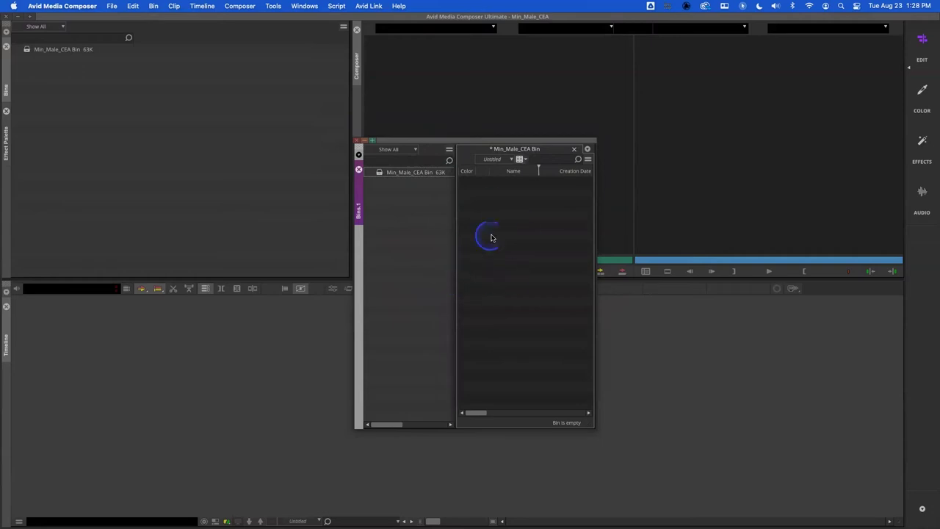
click(359, 169)
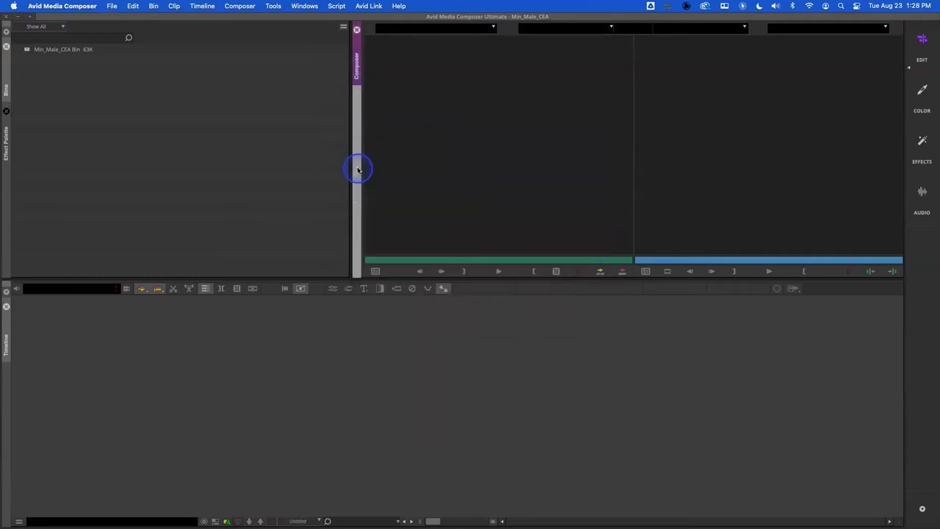
Open the Min_Male_CEA Bin inside the docked Bins panel and narrow the bin list to enlarge the bin's contents area
click(7, 74)
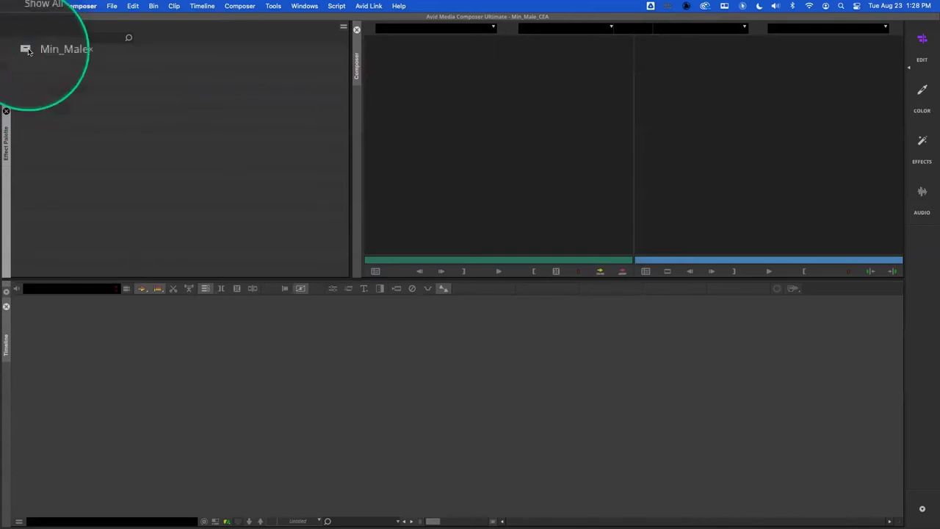
double_click(28, 51)
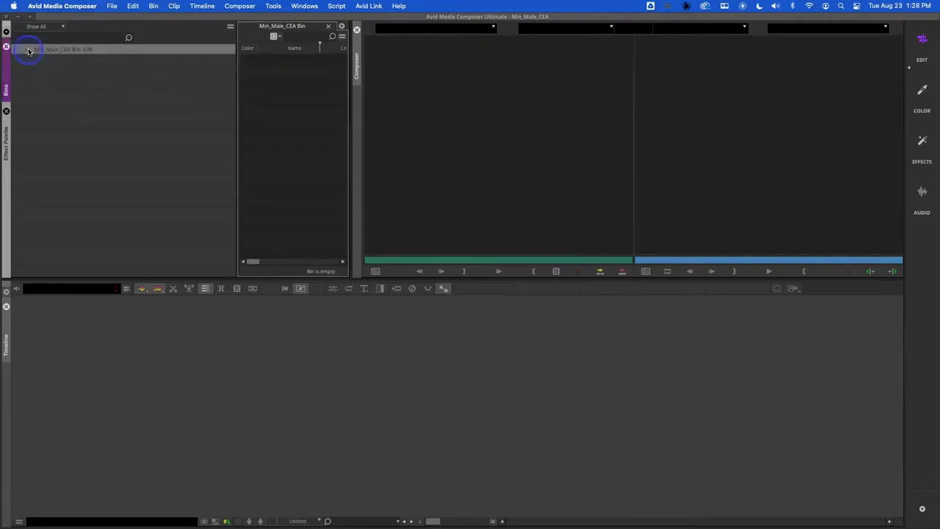
drag(236, 118, 80, 108)
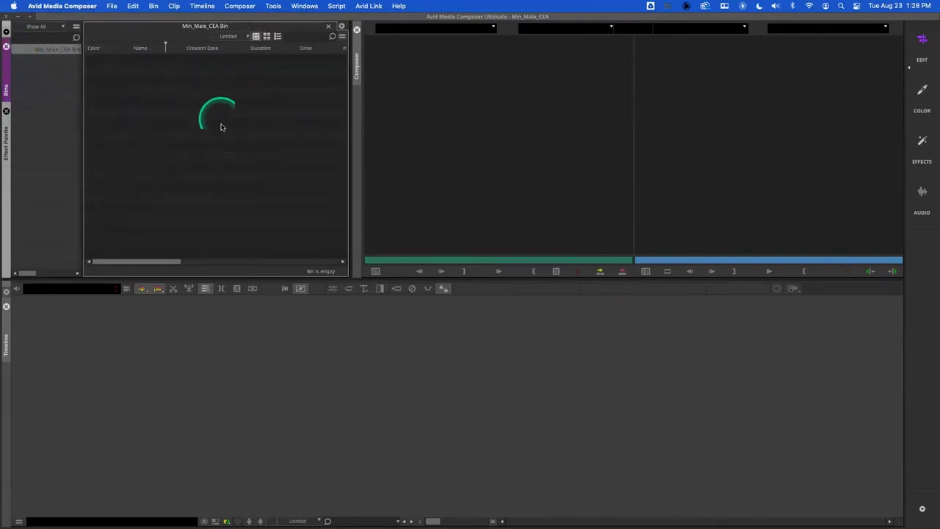
View the Effect Palette's effects and return to the project's bins
click(5, 138)
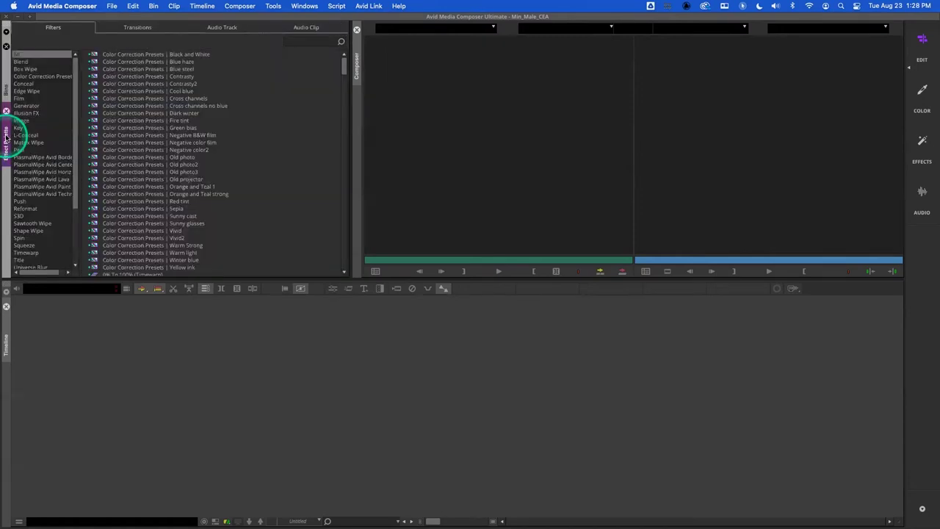
click(5, 86)
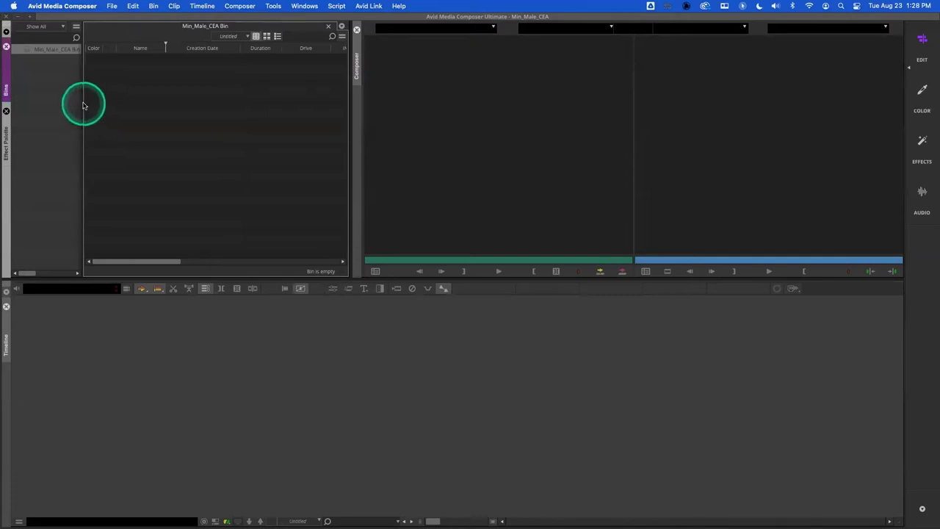
Switch focus between the Composer's source and record monitors, and return focus to the open bin
click(548, 113)
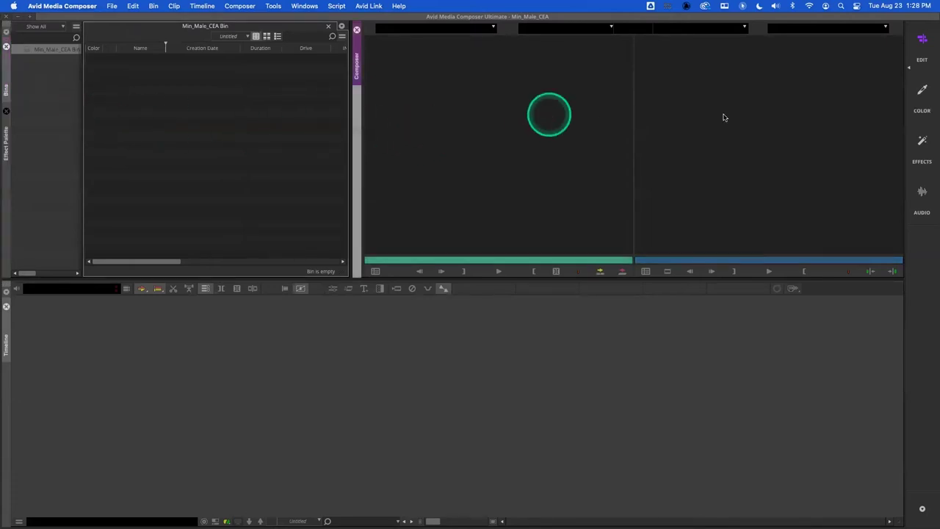
click(707, 115)
click(637, 119)
click(690, 118)
click(564, 125)
click(691, 119)
click(591, 126)
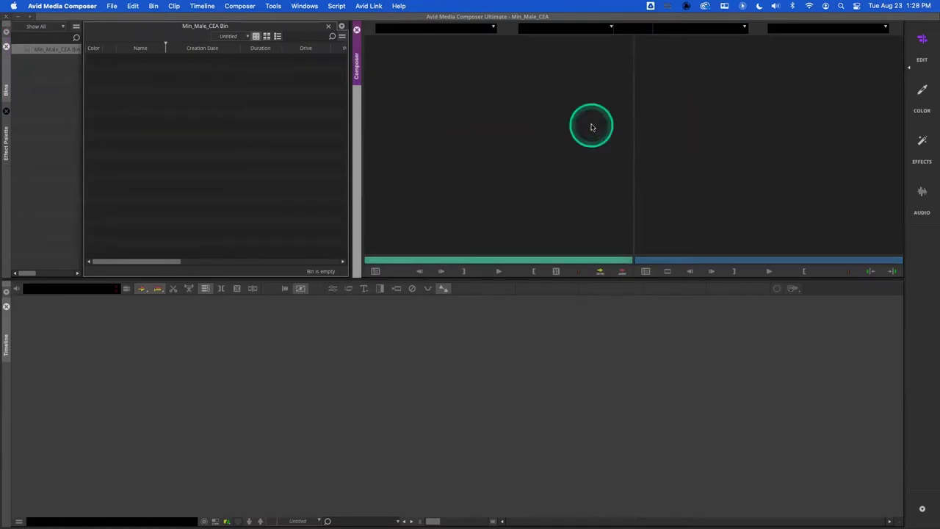
click(705, 101)
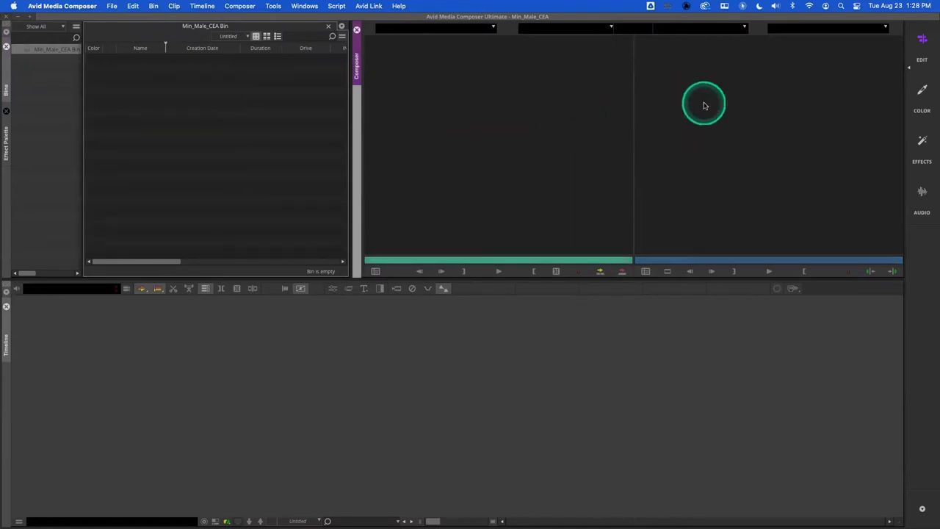
click(356, 70)
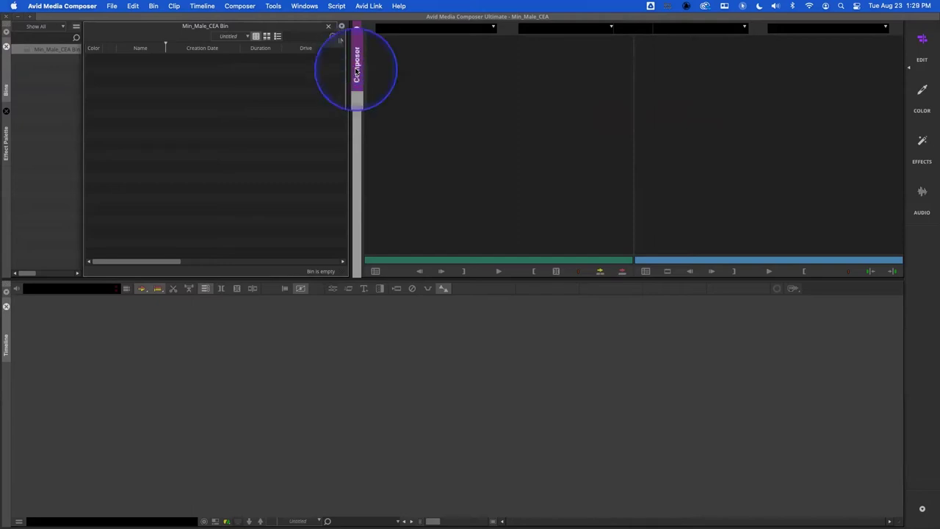
click(492, 124)
click(762, 168)
click(576, 174)
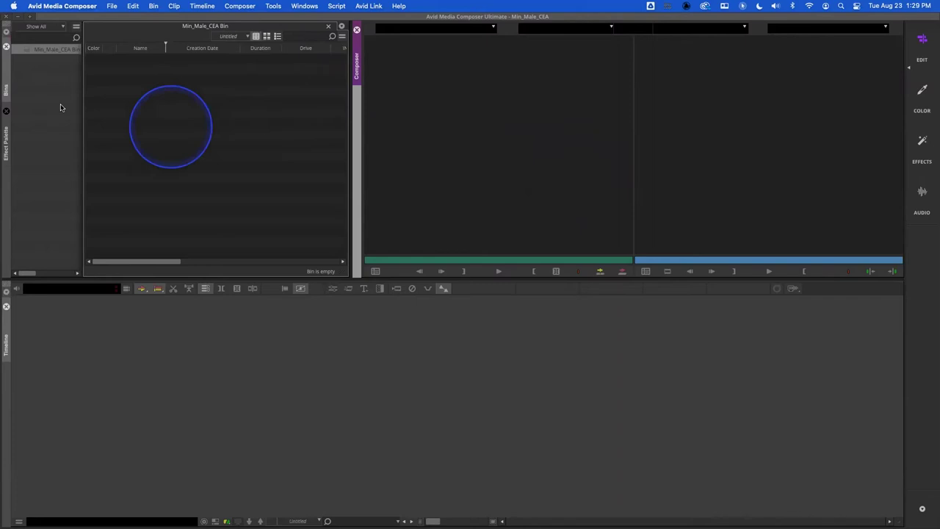
click(233, 125)
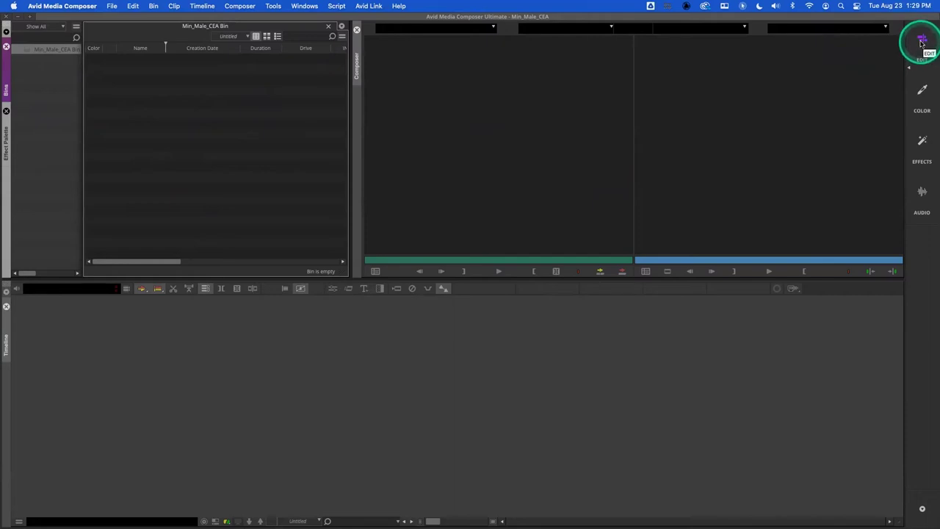
View the Color, Effects, and Audio workspaces in turn and return to the Edit workspace
click(922, 92)
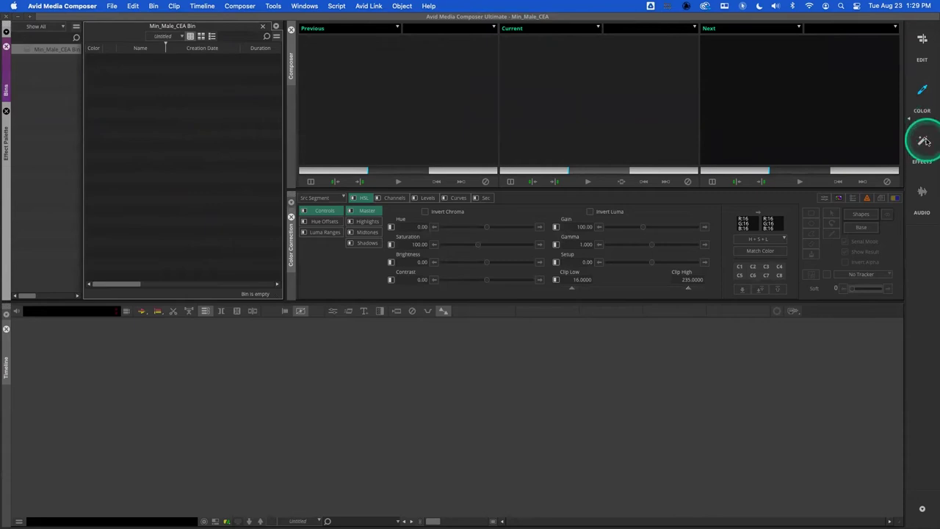
click(924, 141)
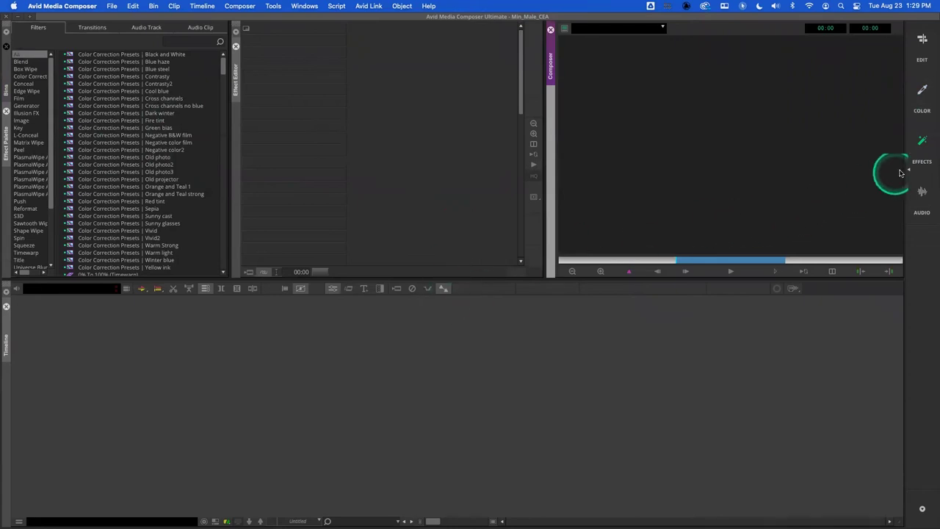
click(923, 195)
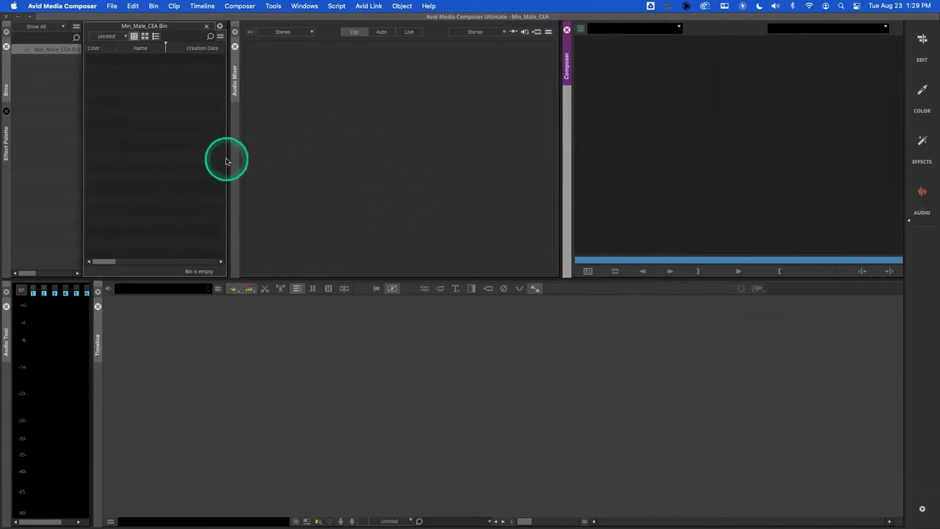
click(923, 41)
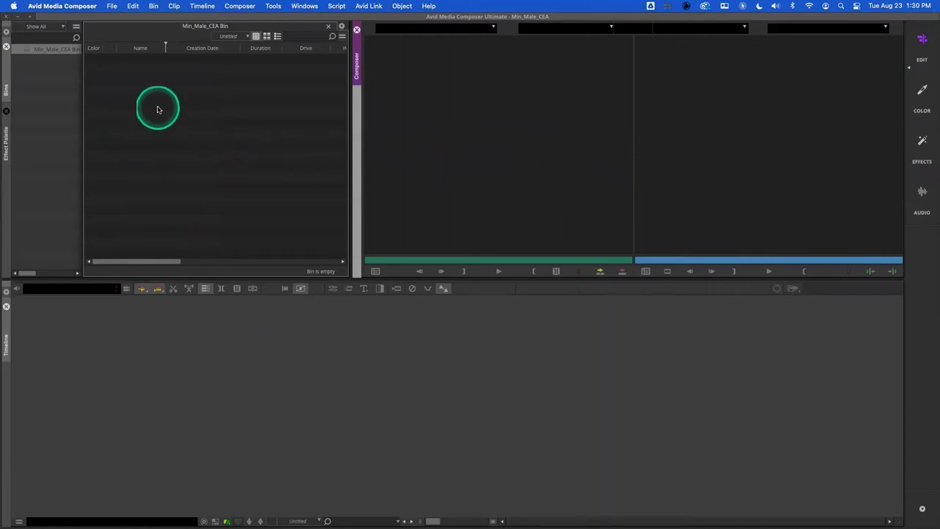
Switch to Finder, open the Min_Male_CEA project folder inside Avid Projects to examine its files, and return to Media Composer
click(26, 51)
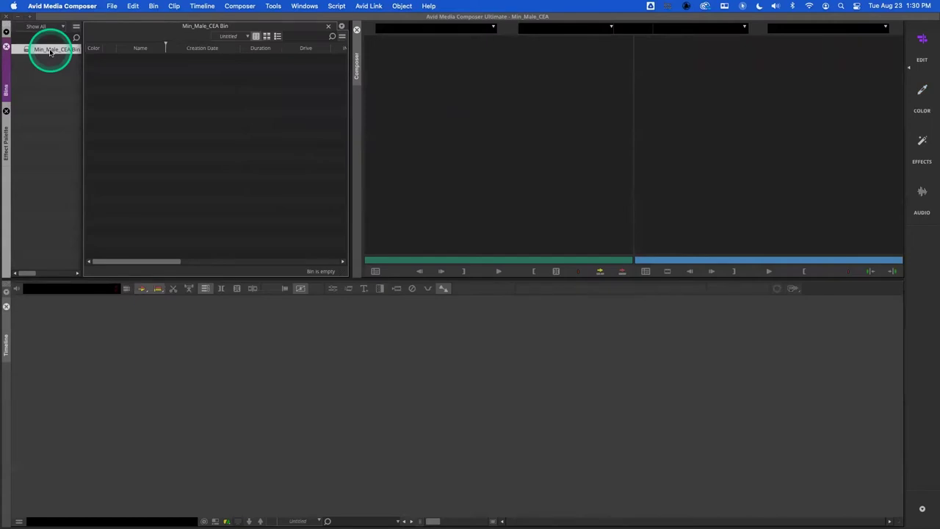
key(super+h)
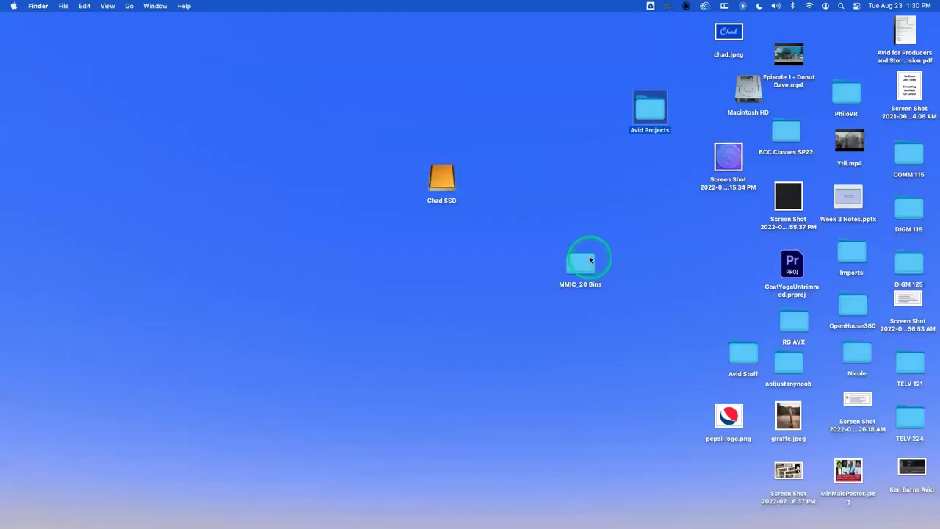
double_click(650, 112)
drag(443, 94, 356, 121)
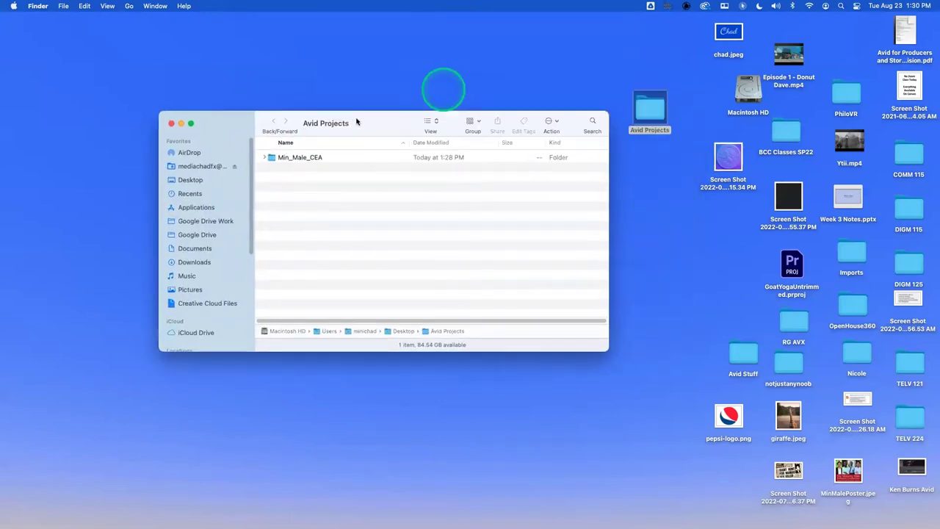
double_click(270, 159)
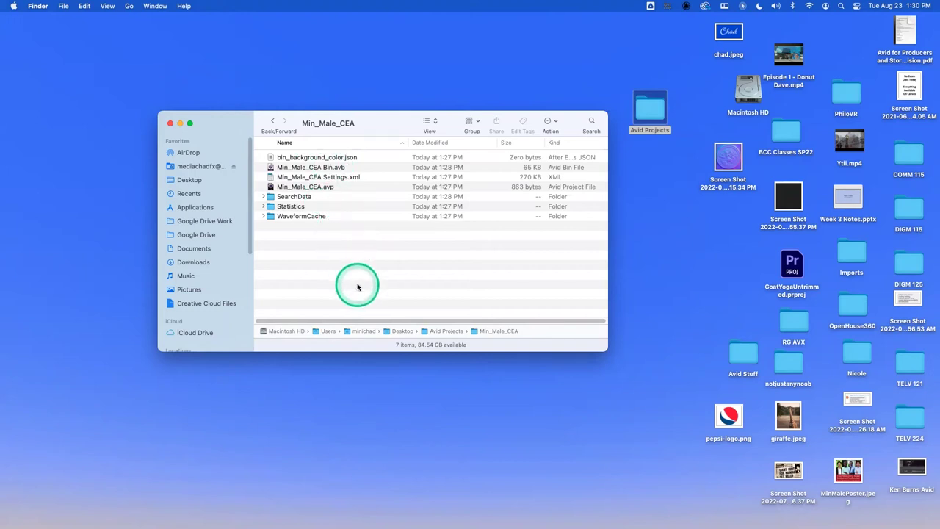
click(673, 508)
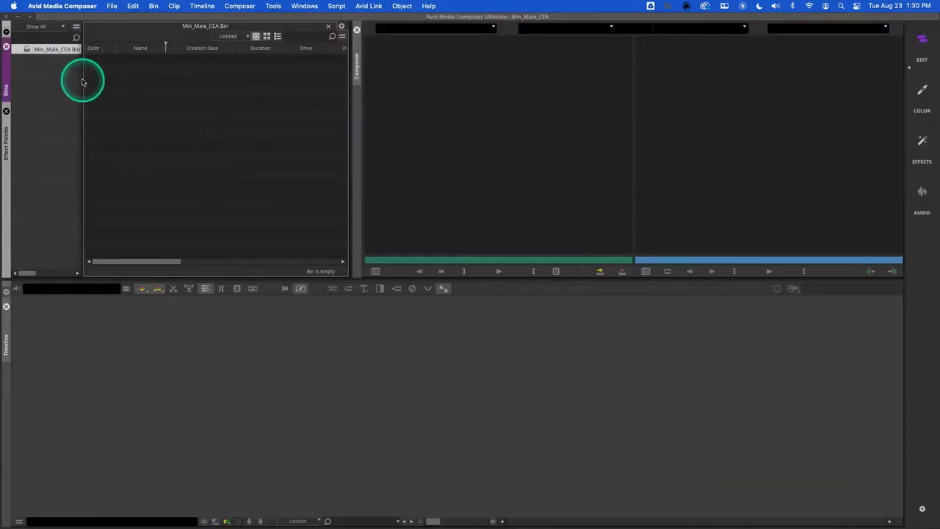
Widen the bin list enough to show the bin's full name and size, and return focus to the open bin
drag(81, 78, 96, 79)
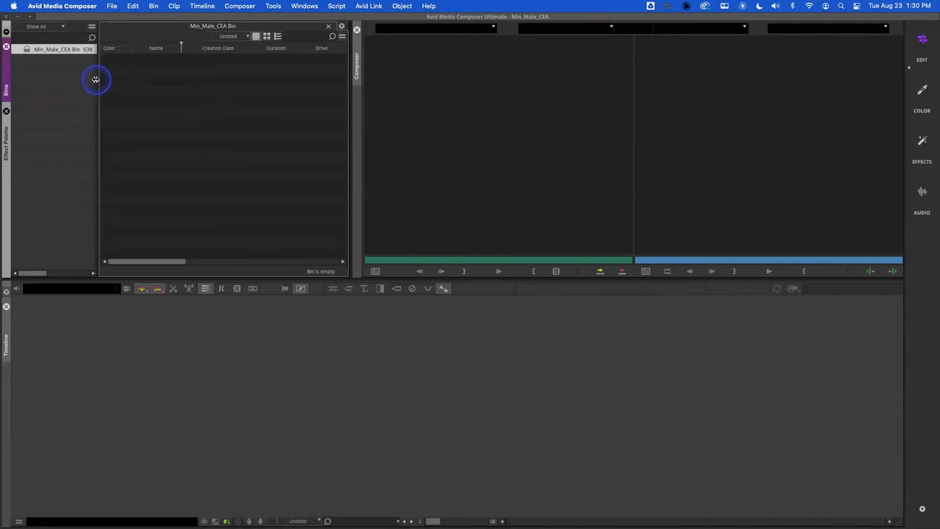
click(26, 48)
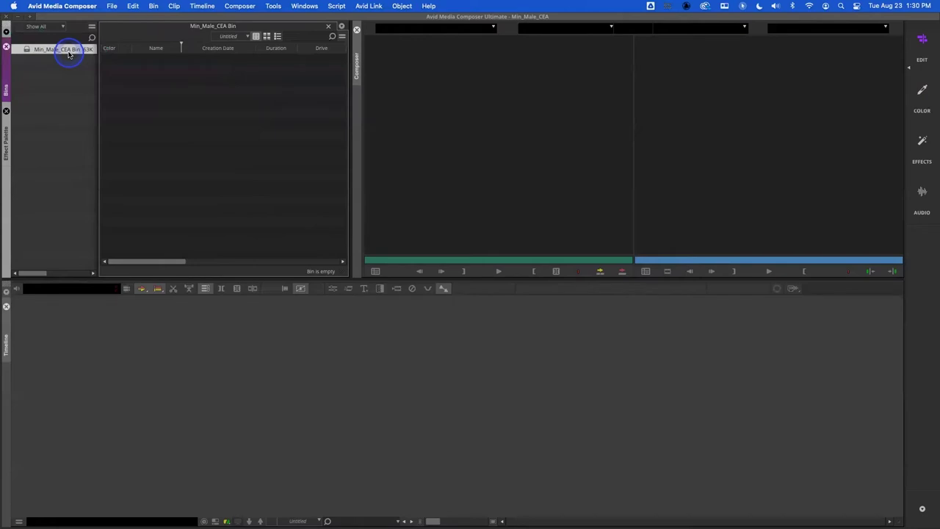
drag(59, 51, 70, 90)
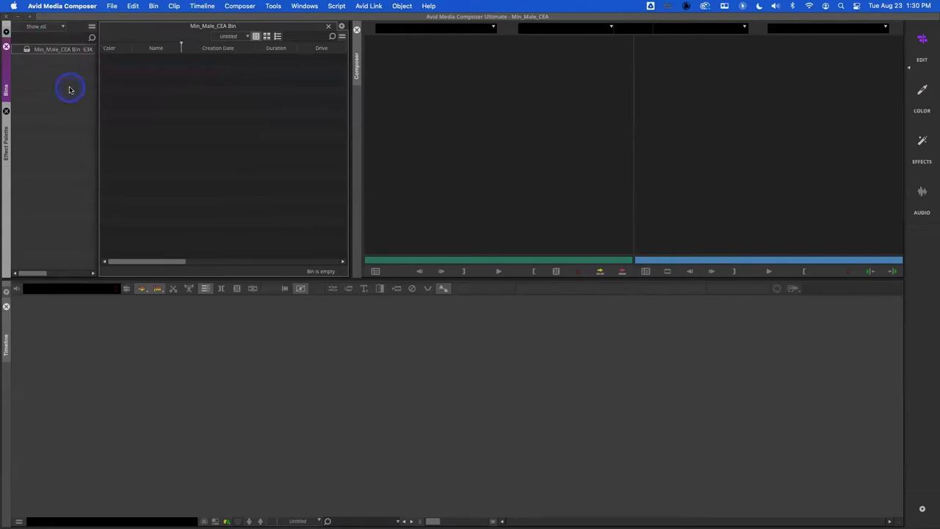
click(222, 125)
click(223, 127)
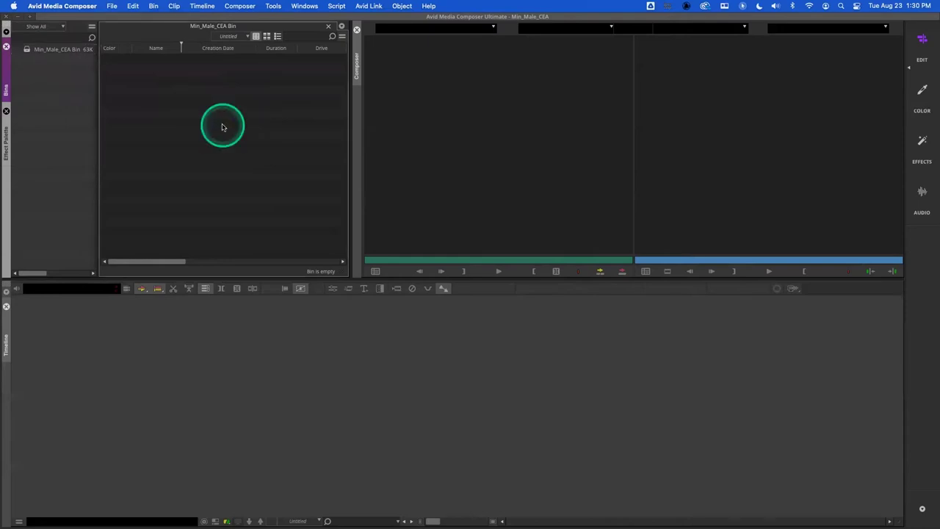
Switch to Finder, open the name of pepsi-logo.png on the desktop for editing, and return to Media Composer
key(super+h)
click(551, 203)
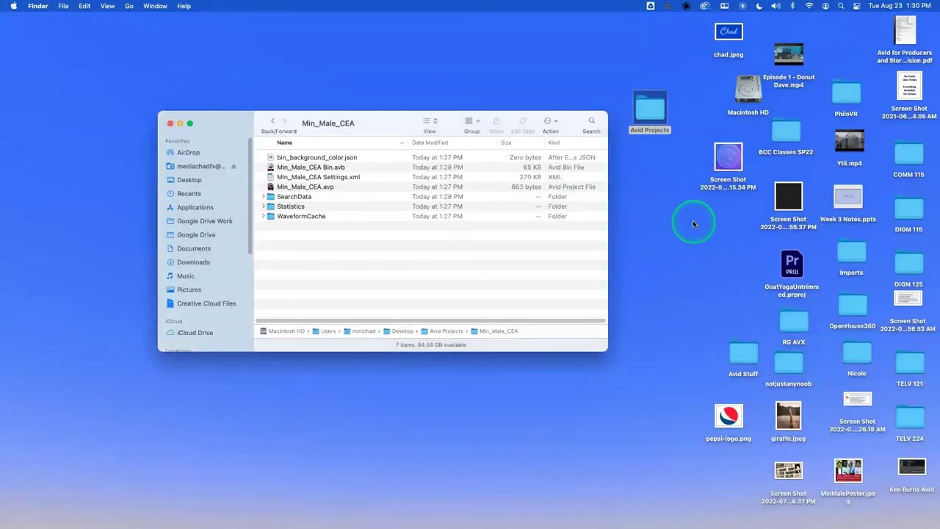
click(737, 441)
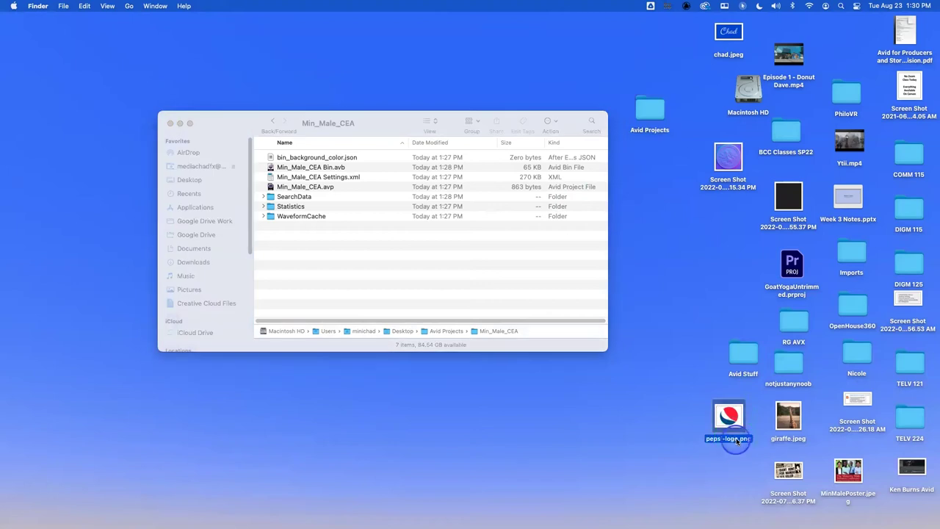
click(731, 439)
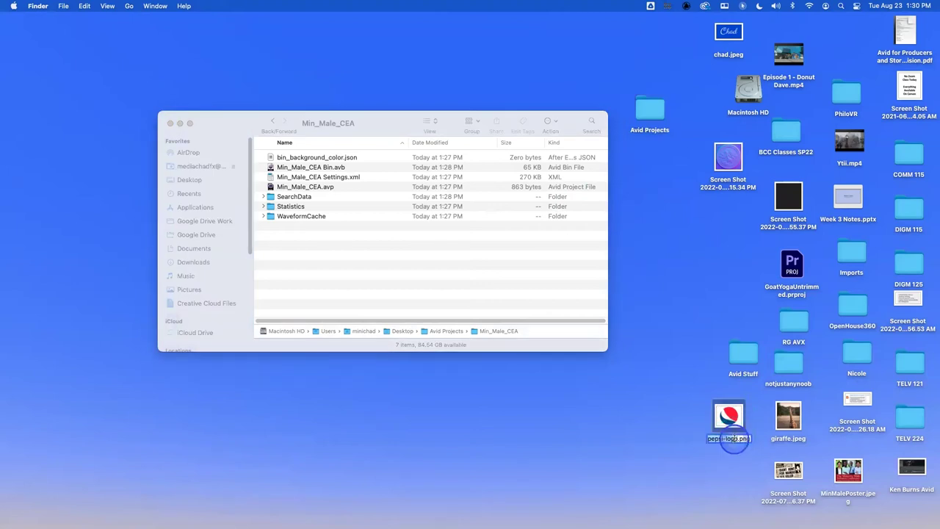
click(609, 431)
click(606, 517)
click(672, 509)
Practise opening the Min_Male_CEA Bin's name for editing in the bin list
click(55, 64)
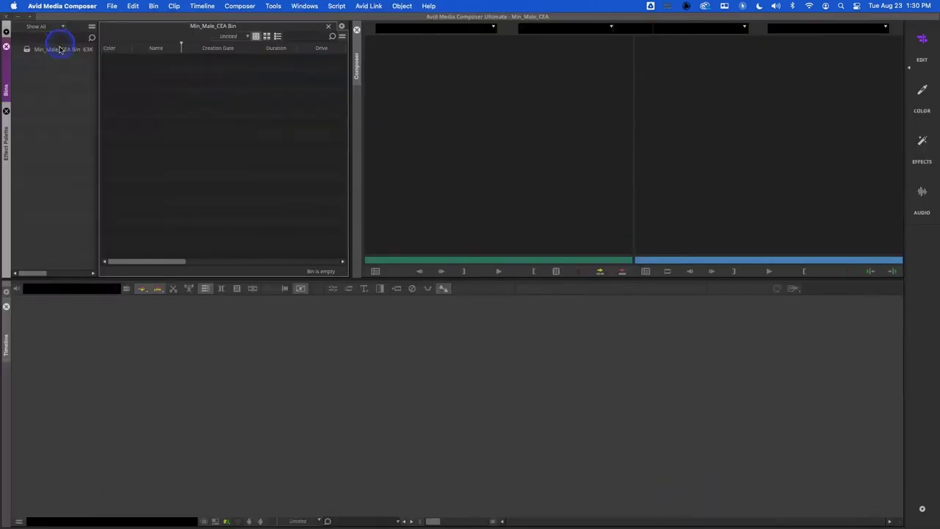
click(60, 49)
click(63, 64)
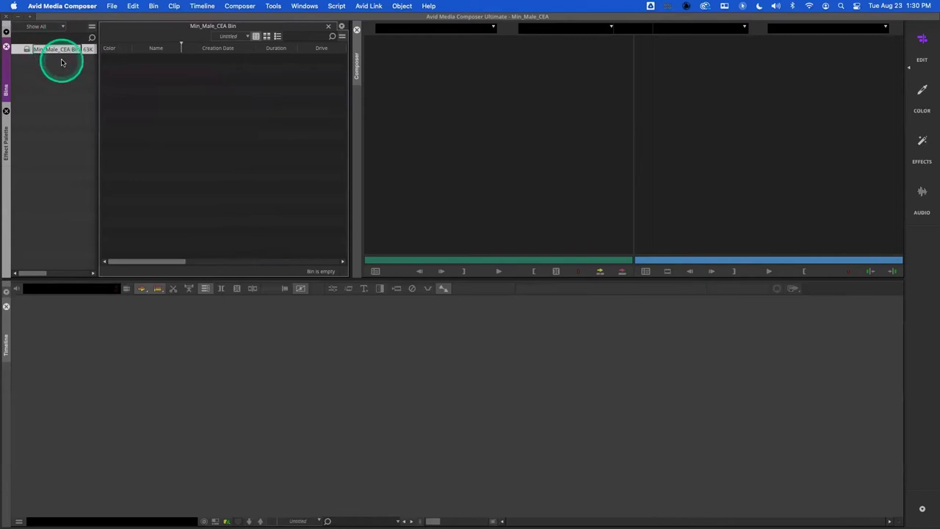
click(57, 51)
click(63, 77)
click(54, 46)
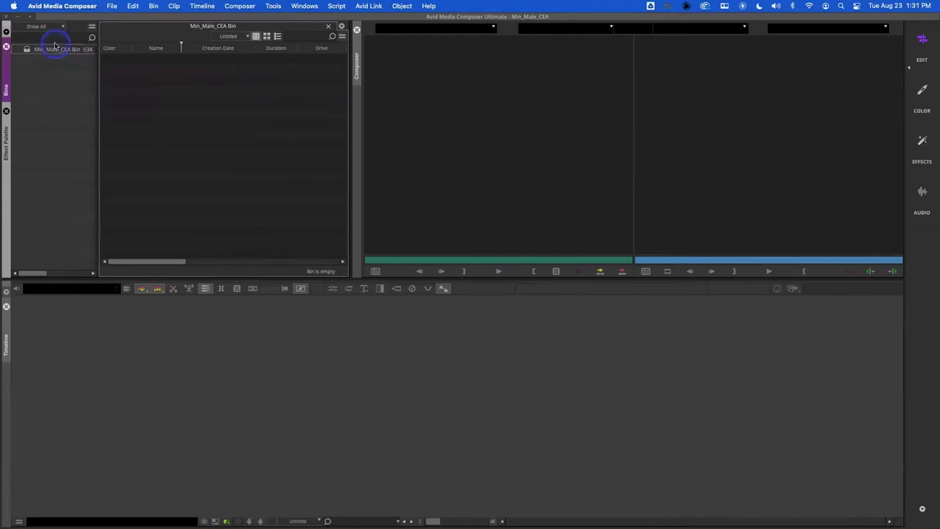
click(57, 49)
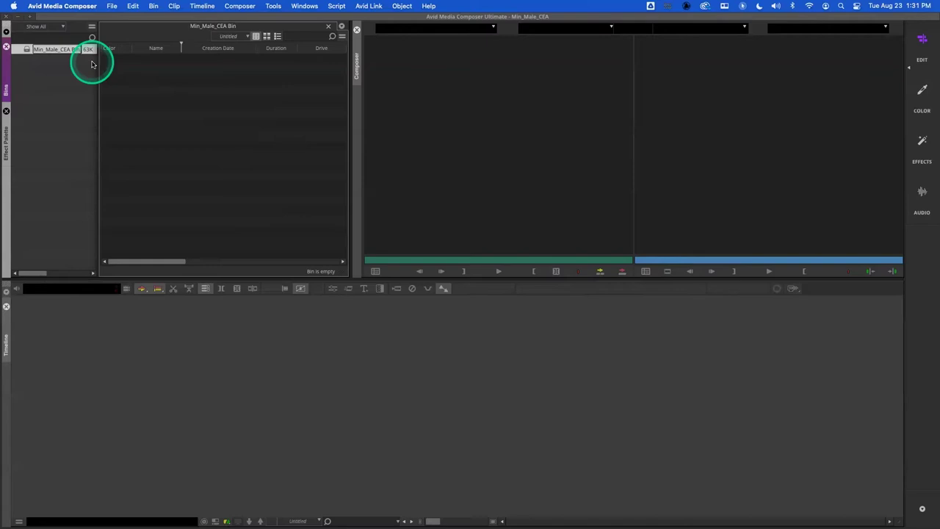
click(64, 50)
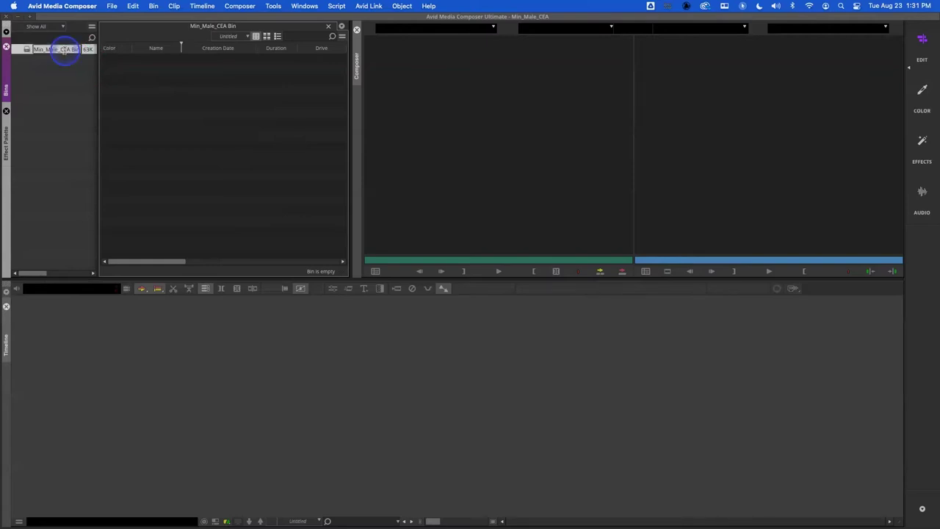
click(67, 50)
click(67, 49)
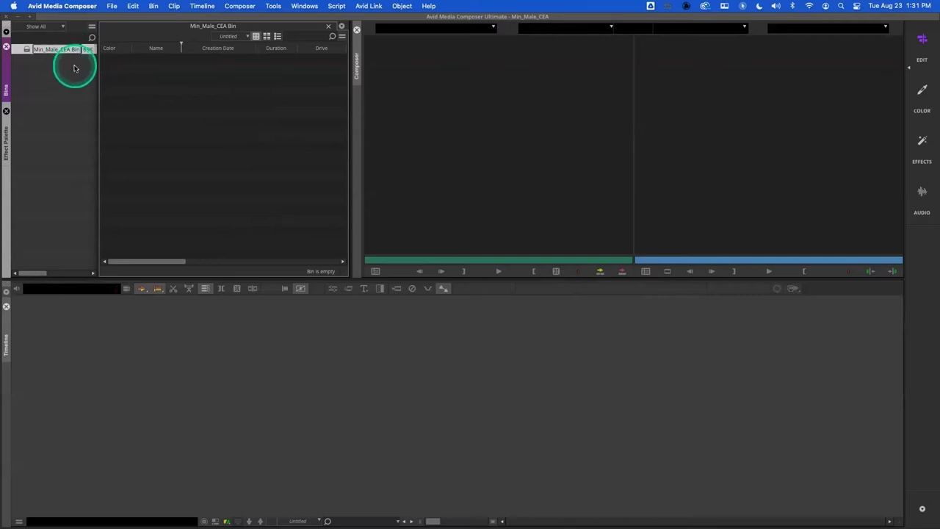
click(65, 49)
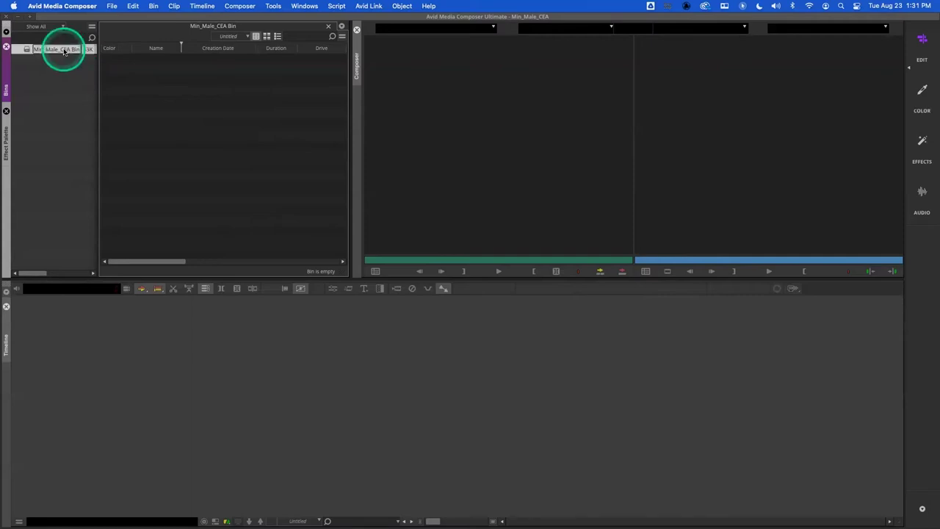
click(57, 50)
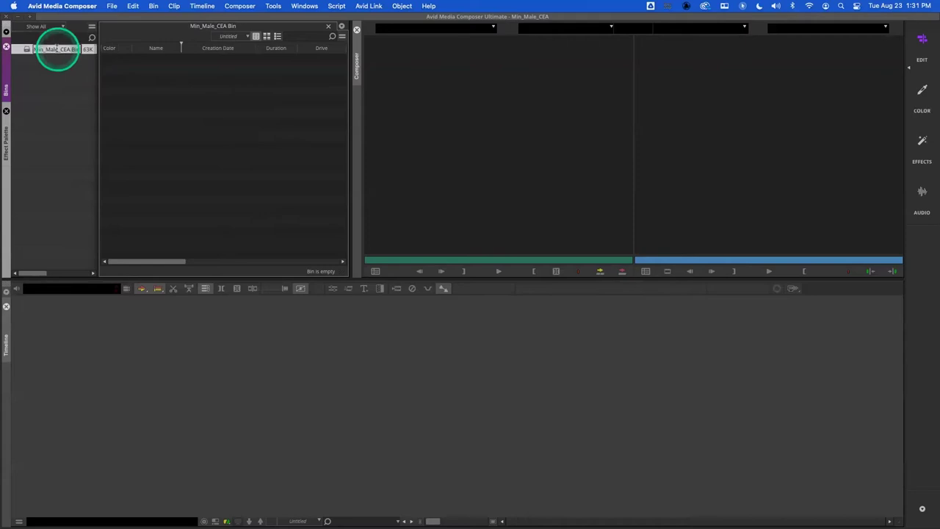
click(57, 51)
Close the Min_Male_CEA Bin, try its name field in the bin list, and reopen the bin
click(328, 26)
click(65, 49)
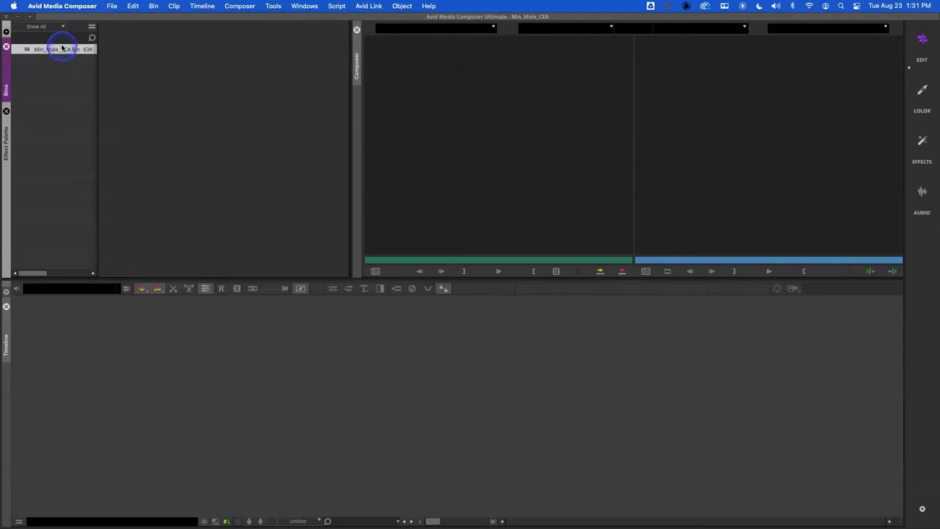
click(65, 49)
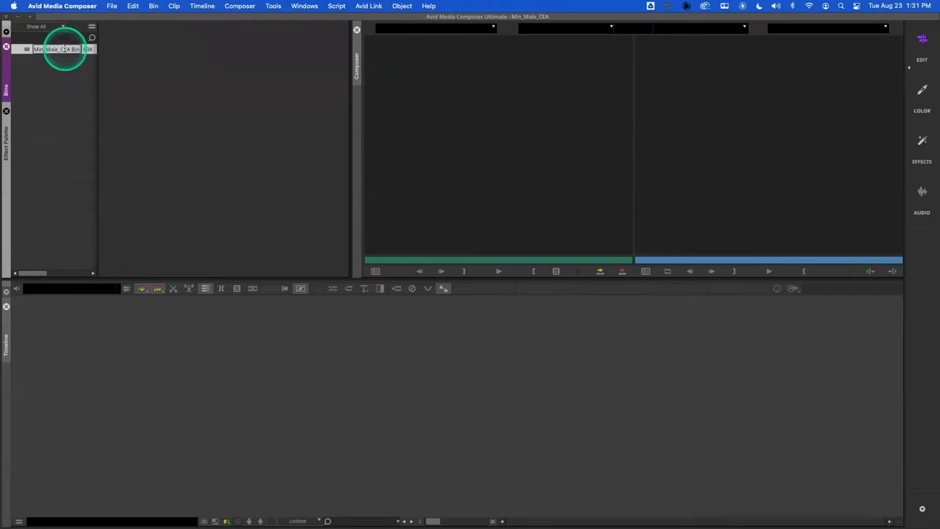
click(55, 62)
double_click(28, 51)
Rename the Min_Male_CEA Bin to Sequences in the bin list
click(59, 50)
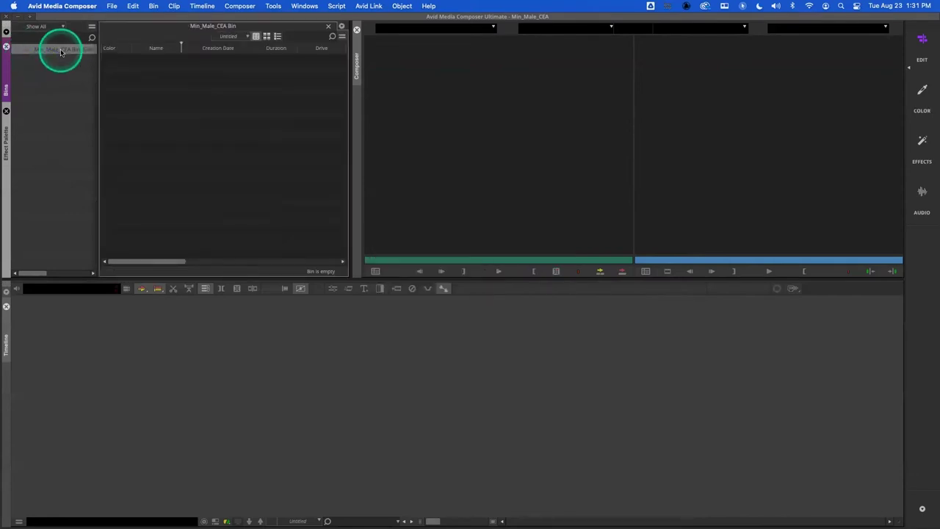
click(77, 57)
text(Sequenc)
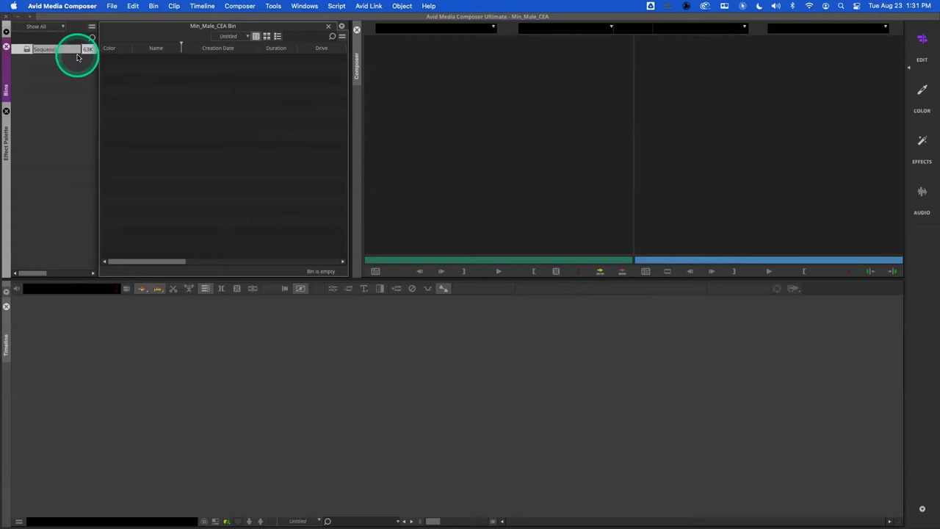
text(es)
key(Return)
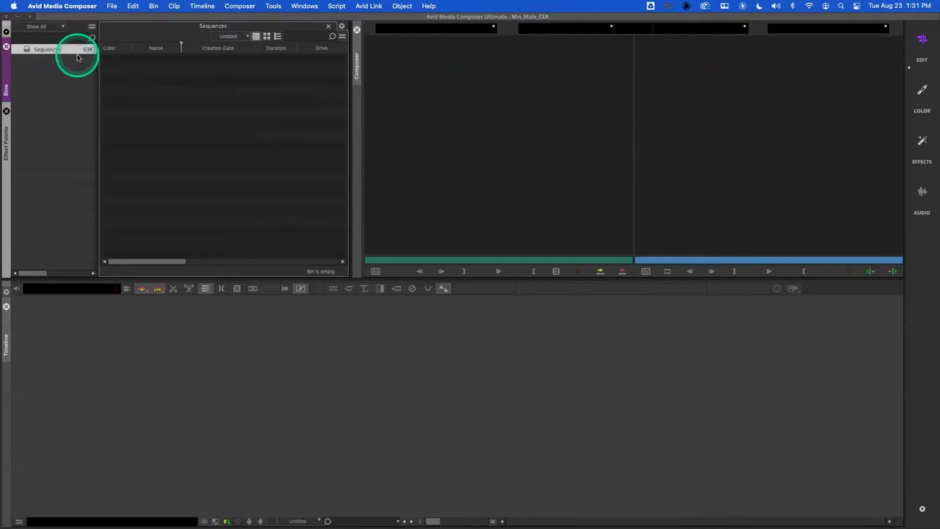
Check the renamed bin's file in the Min_Male_CEA project folder in Finder and return to Media Composer
click(151, 86)
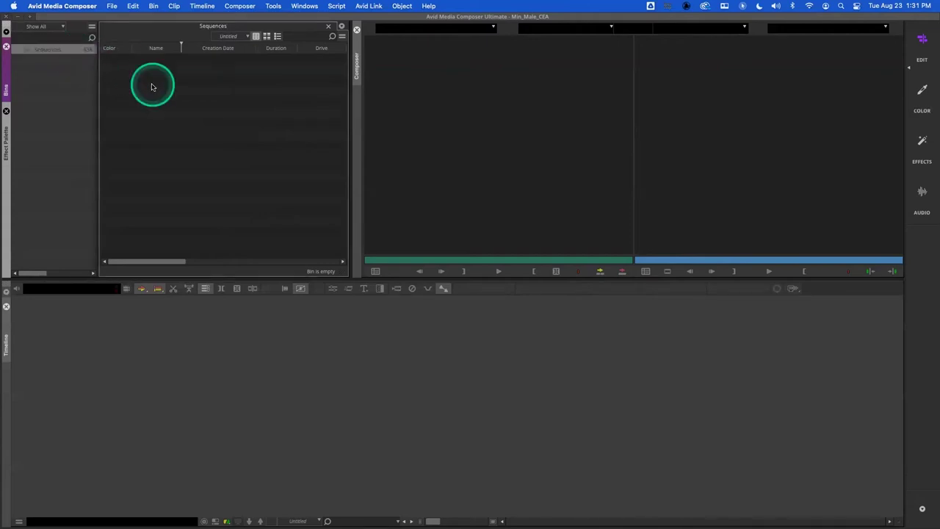
key(super+Tab)
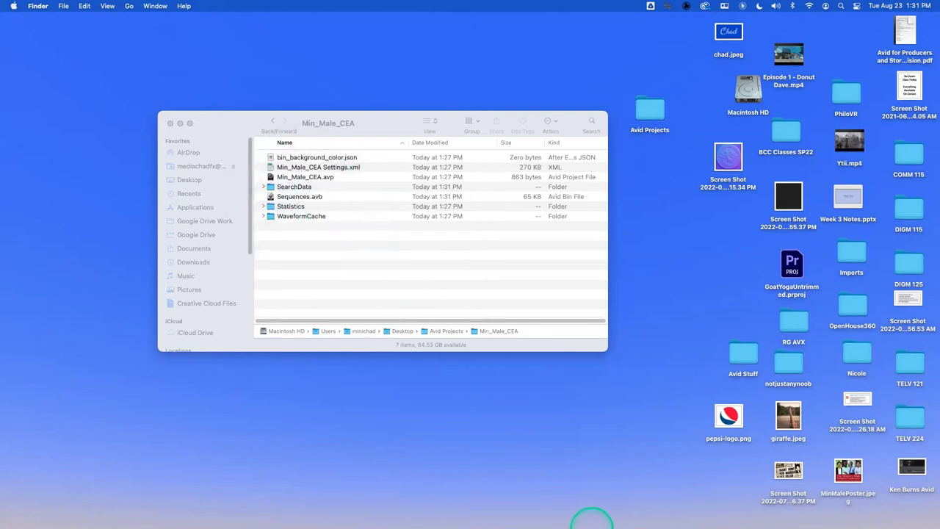
click(673, 508)
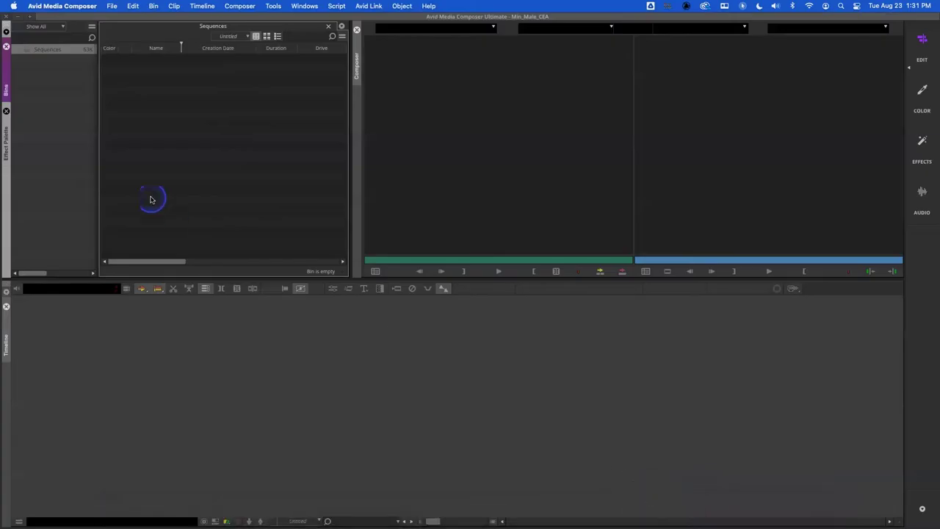
Create a new bin in the project and name it Subclips
click(112, 6)
mouse_move(112, 25)
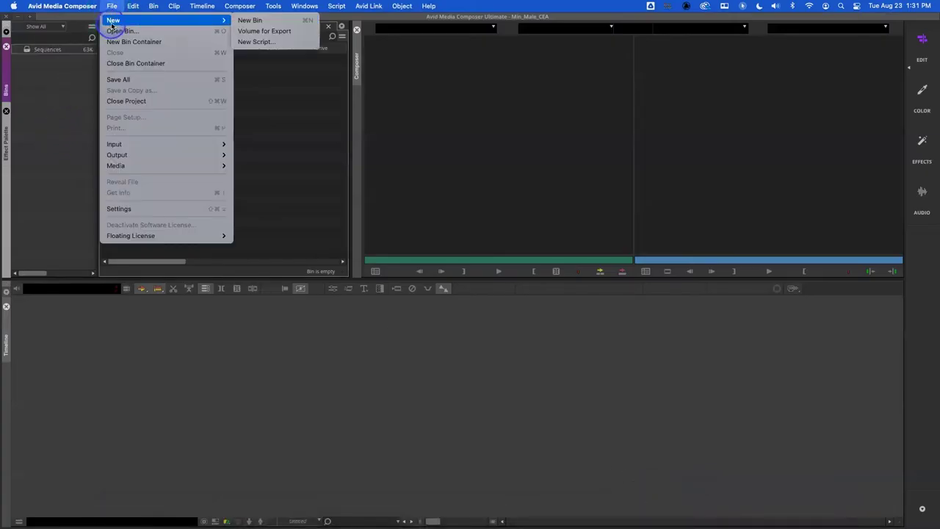
click(250, 22)
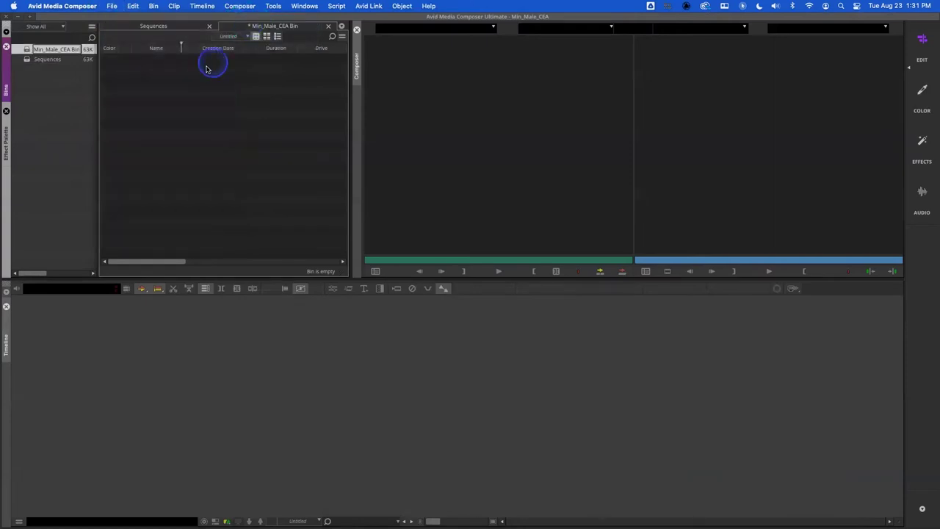
text(Subclips)
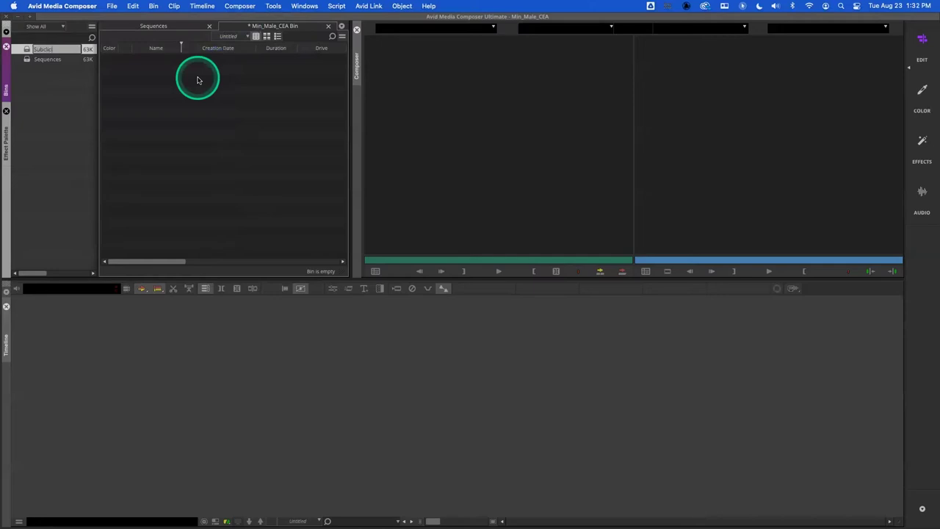
key(Return)
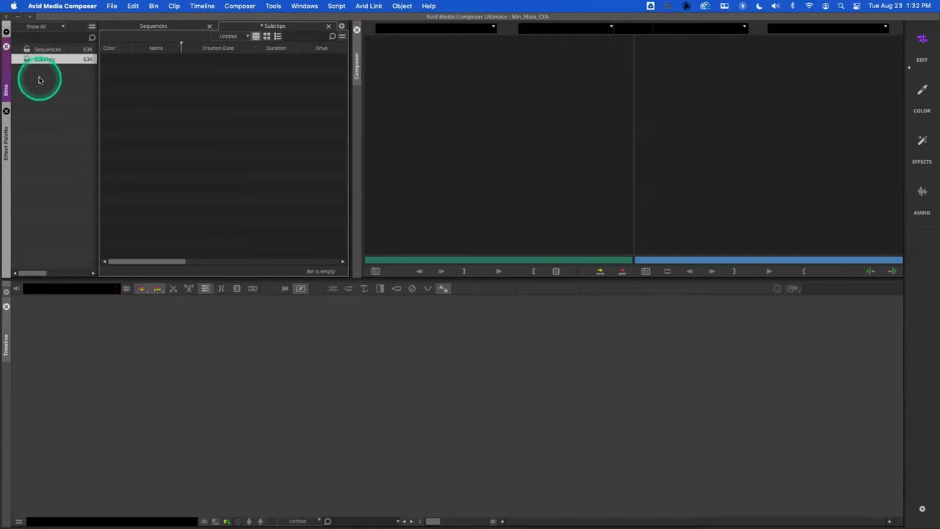
Create a new bin in the project and name it Sound FX
click(50, 79)
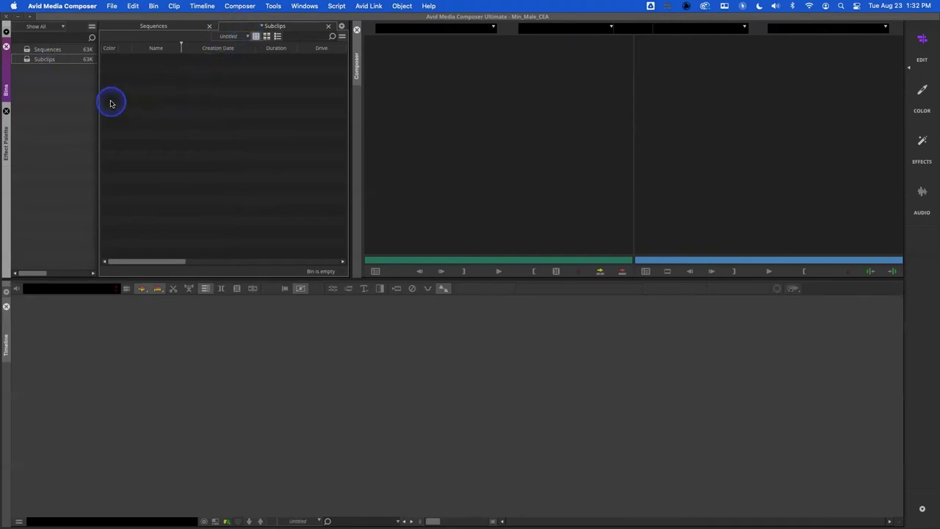
click(52, 86)
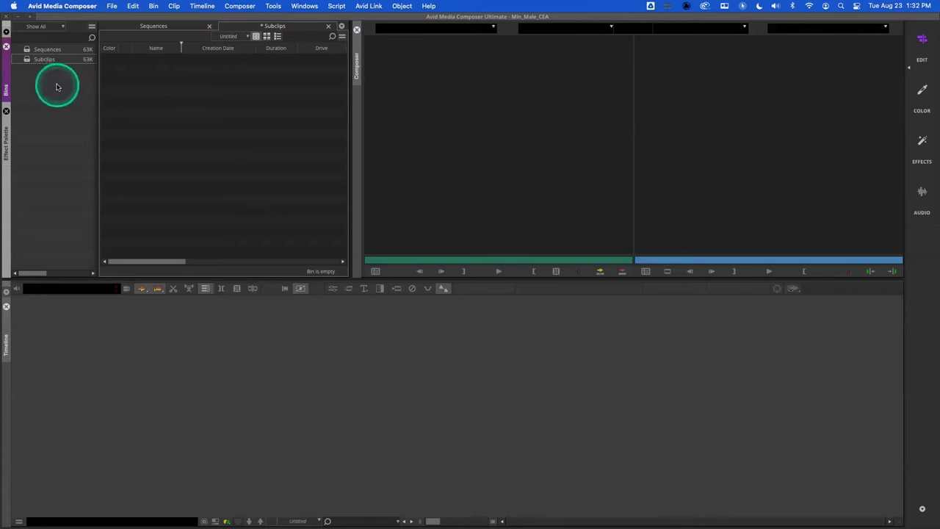
key(super+n)
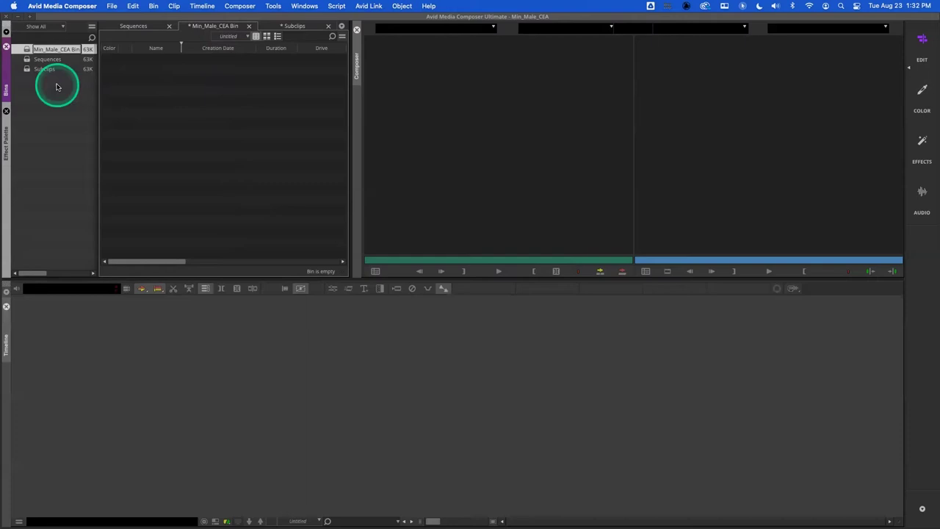
text(Sound FX)
key(Return)
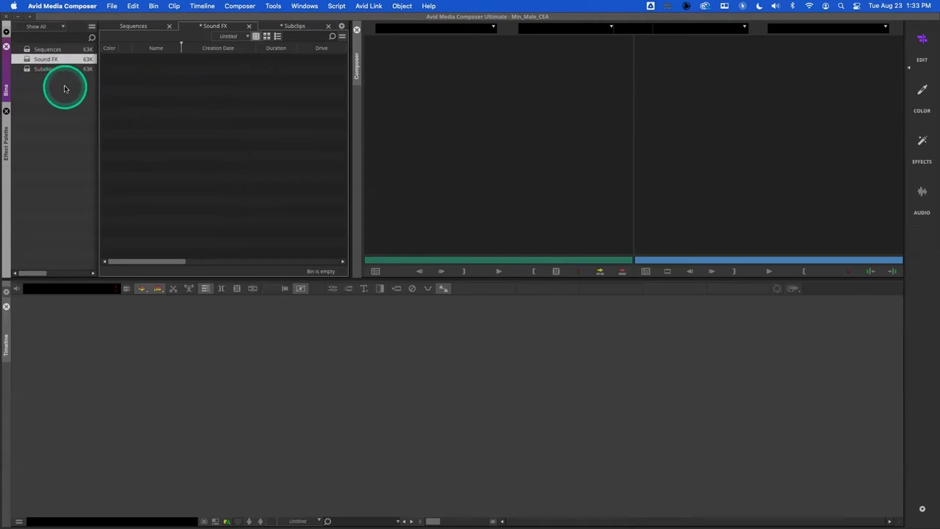
Look through the open Sequences and Subclips bins in the bin container
click(174, 59)
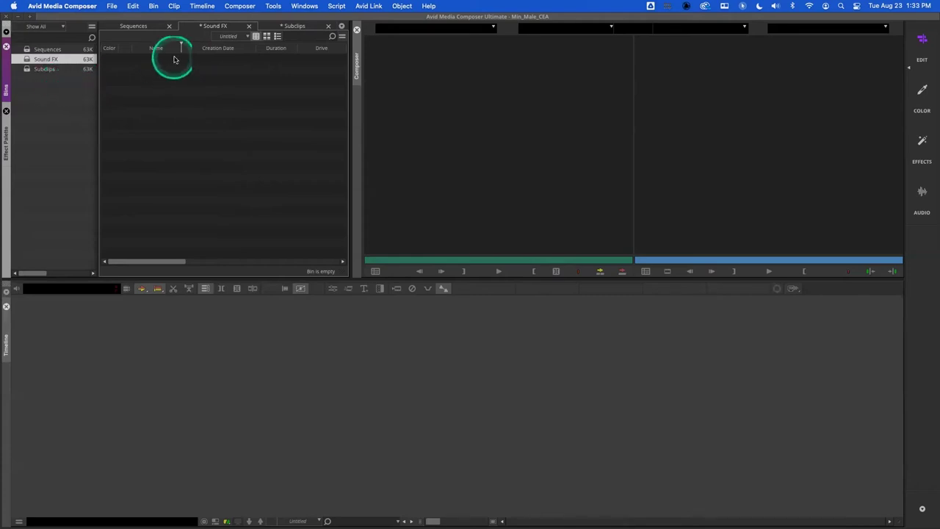
click(130, 27)
click(293, 26)
click(168, 53)
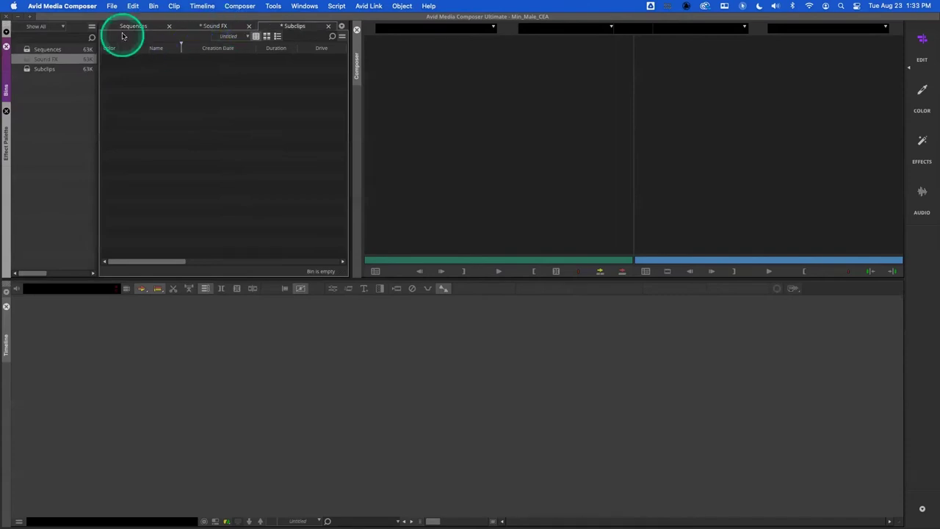
Create another new bin in the project and name it Other Stuff
click(46, 104)
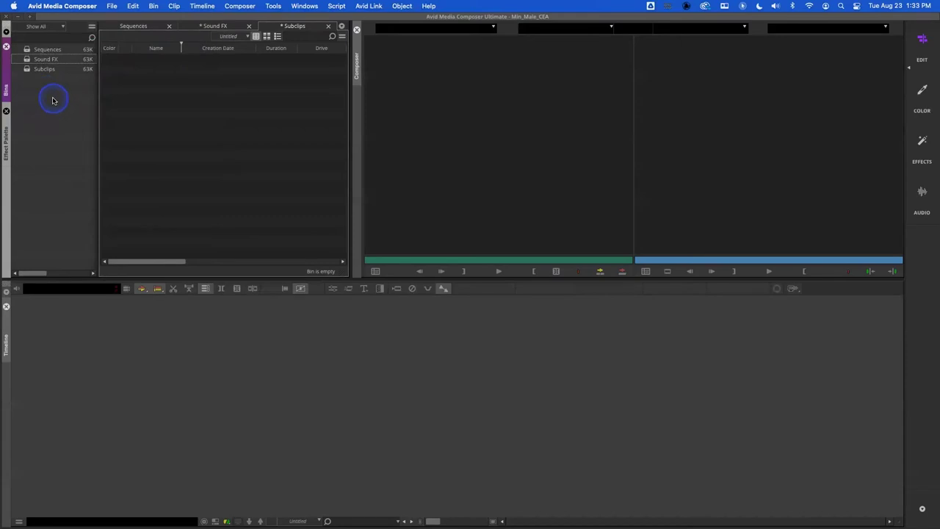
right_click(44, 89)
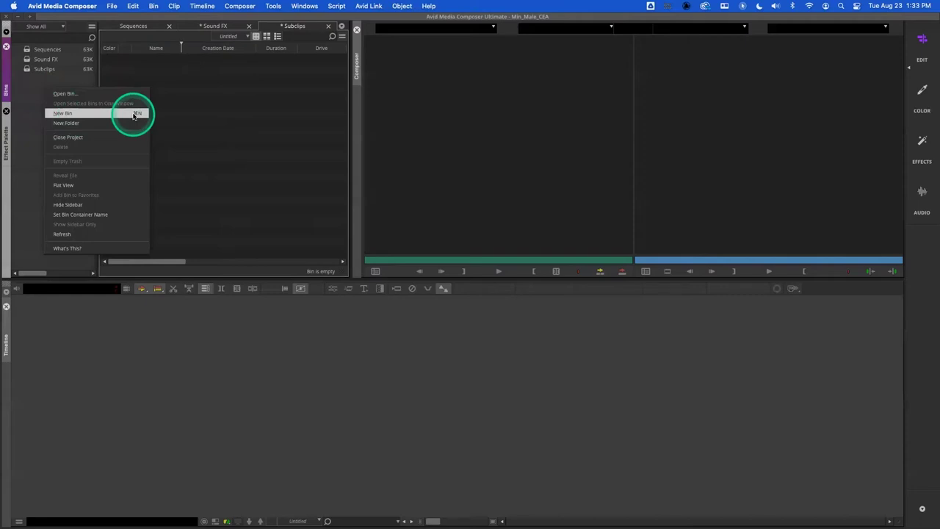
click(33, 101)
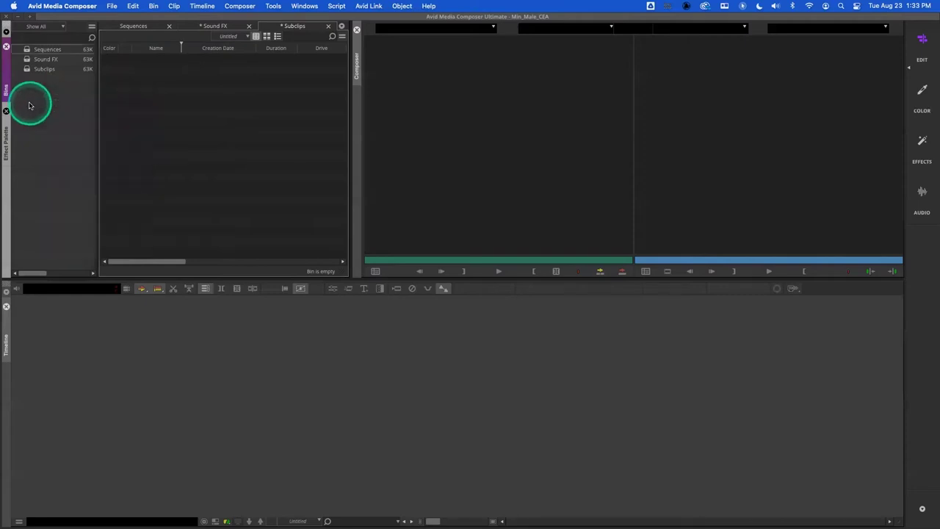
click(92, 28)
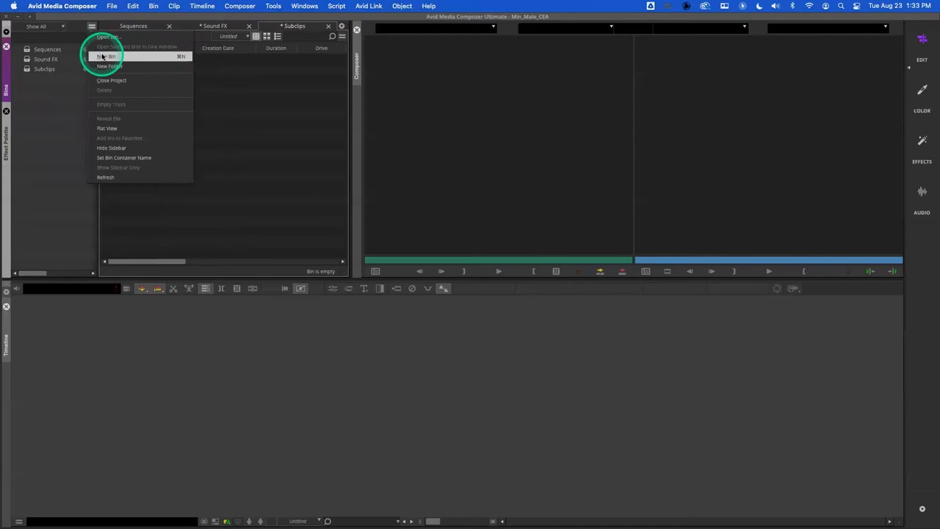
click(103, 56)
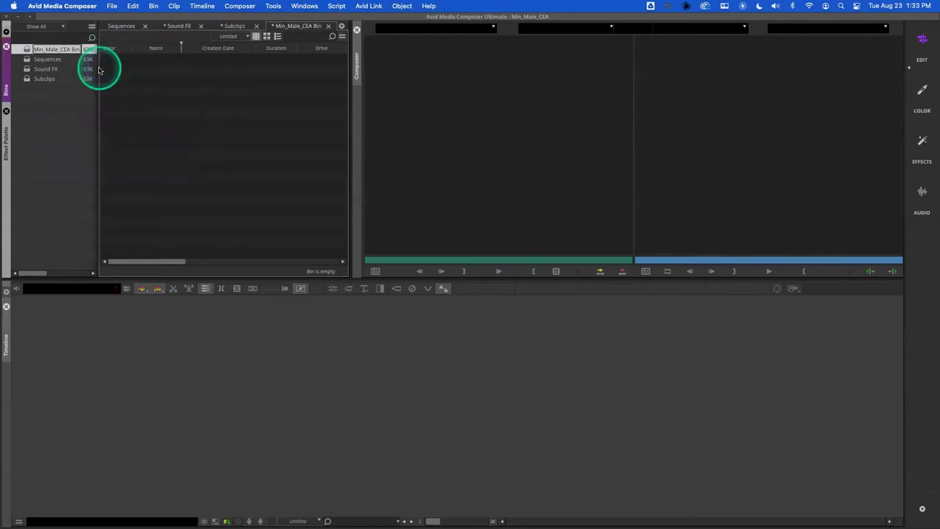
text(Other Stuff)
key(Return)
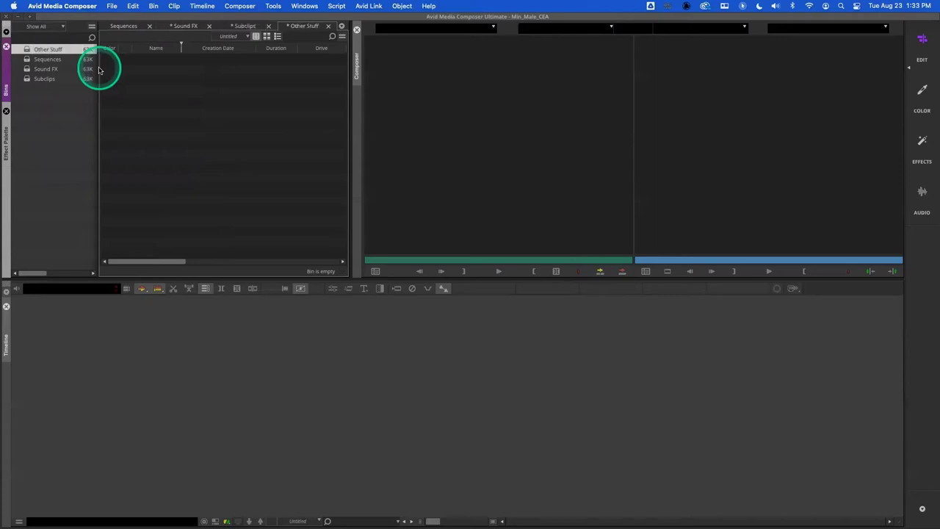
Close the Sequences, Subclips, Sound FX and Other Stuff bins one by one
click(150, 28)
click(245, 27)
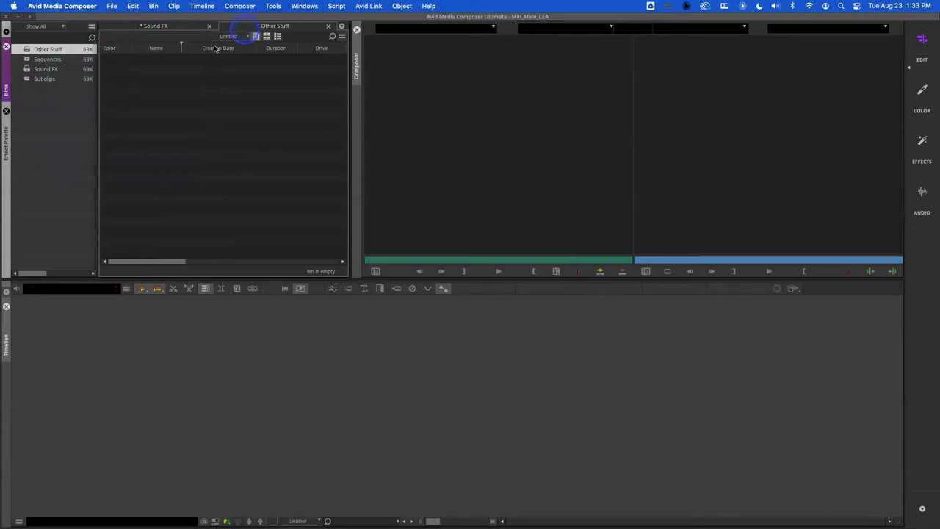
drag(58, 79, 32, 72)
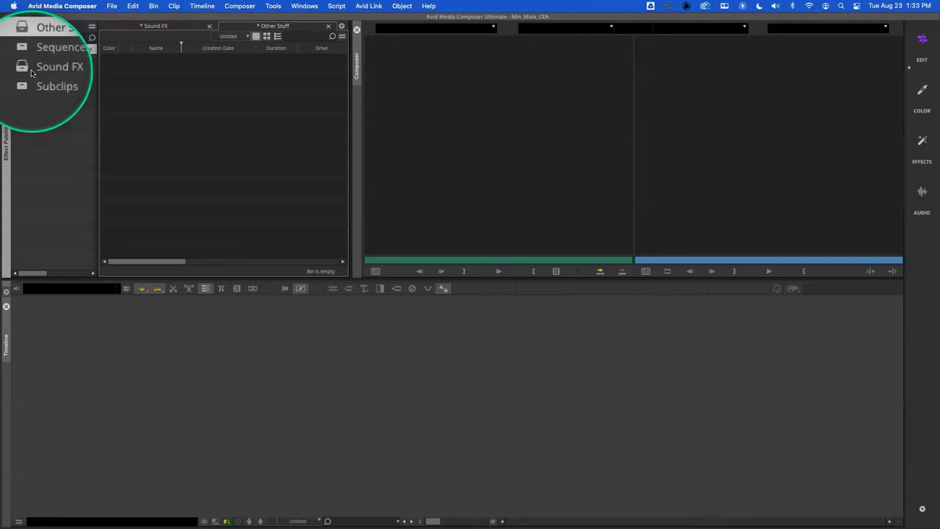
click(210, 28)
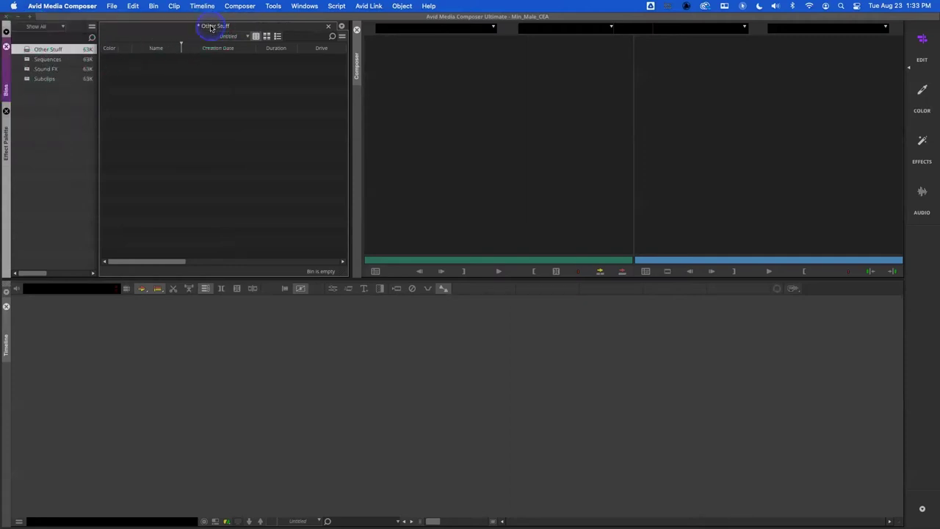
click(325, 30)
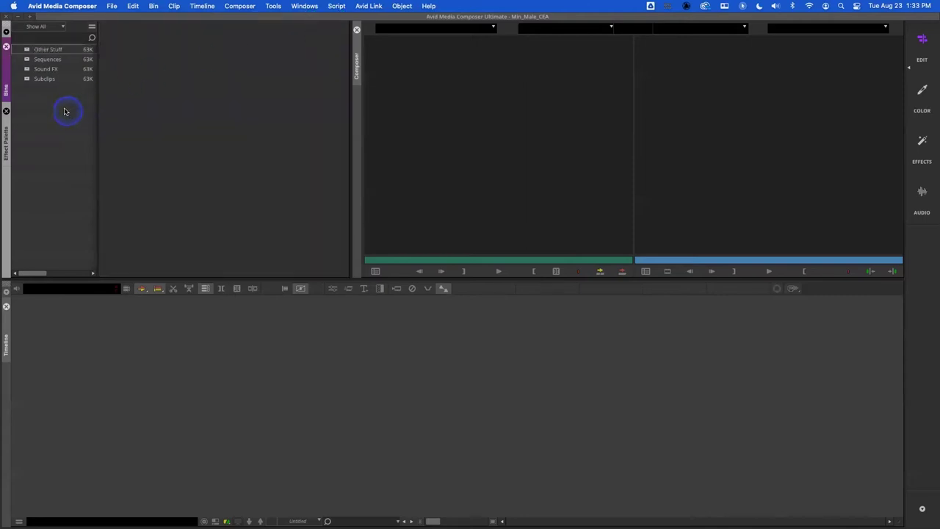
Reopen the Other Stuff, Sequences, Sound FX and Subclips bins from the bin list
double_click(29, 50)
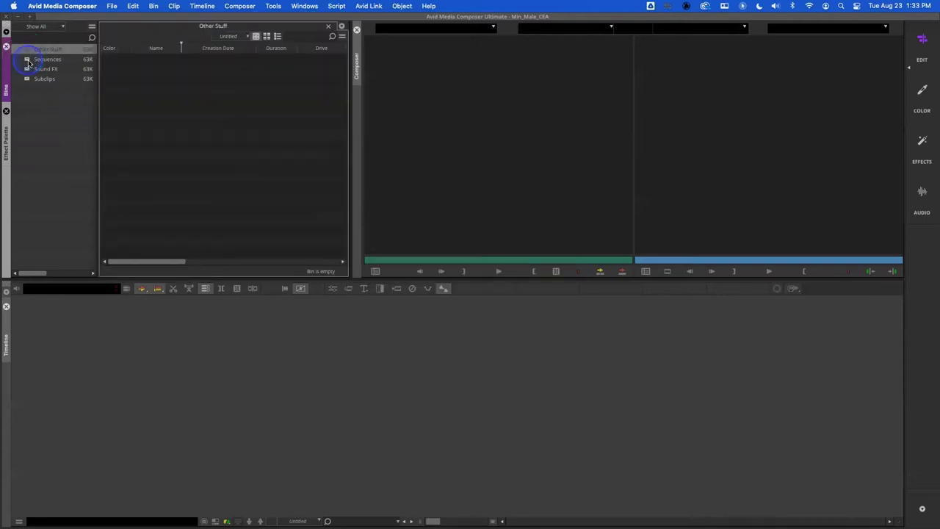
double_click(29, 60)
double_click(28, 69)
click(27, 78)
double_click(26, 79)
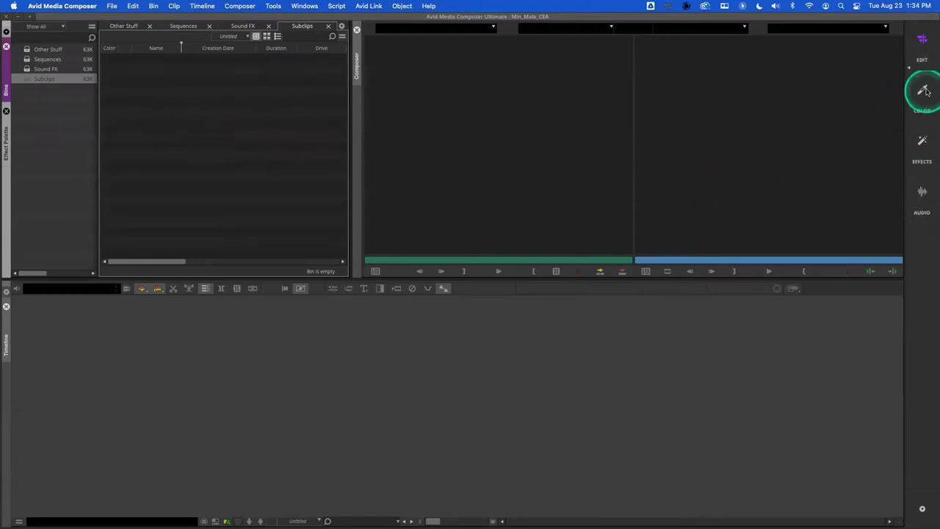
Create a new workspace named Premiere from the current layout
click(305, 6)
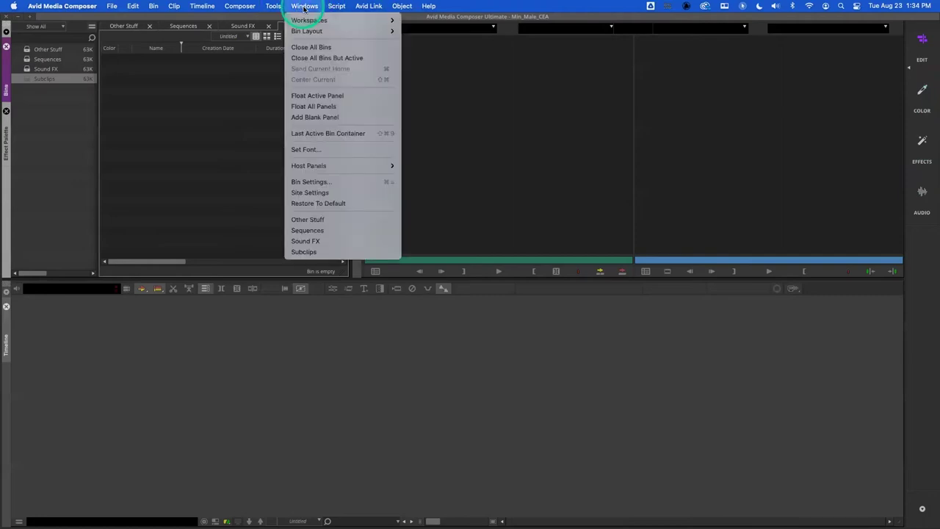
mouse_move(316, 20)
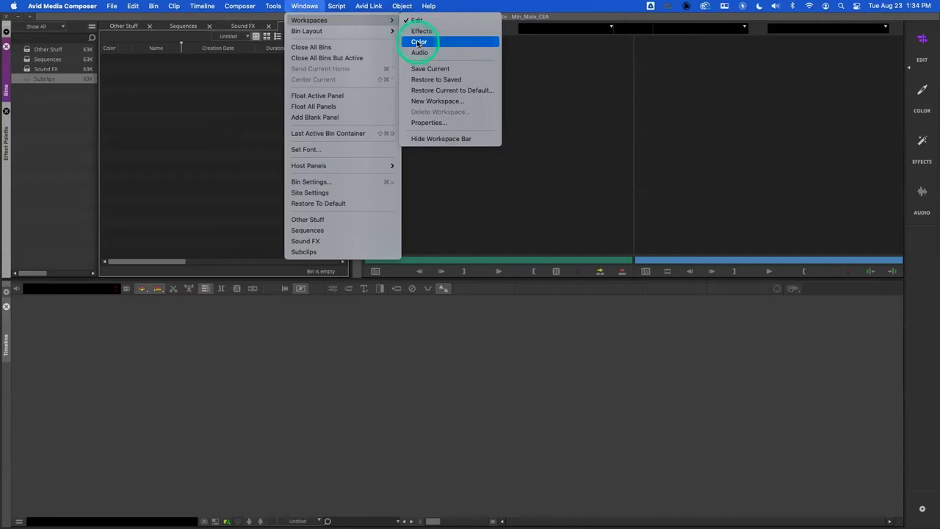
click(450, 102)
click(421, 250)
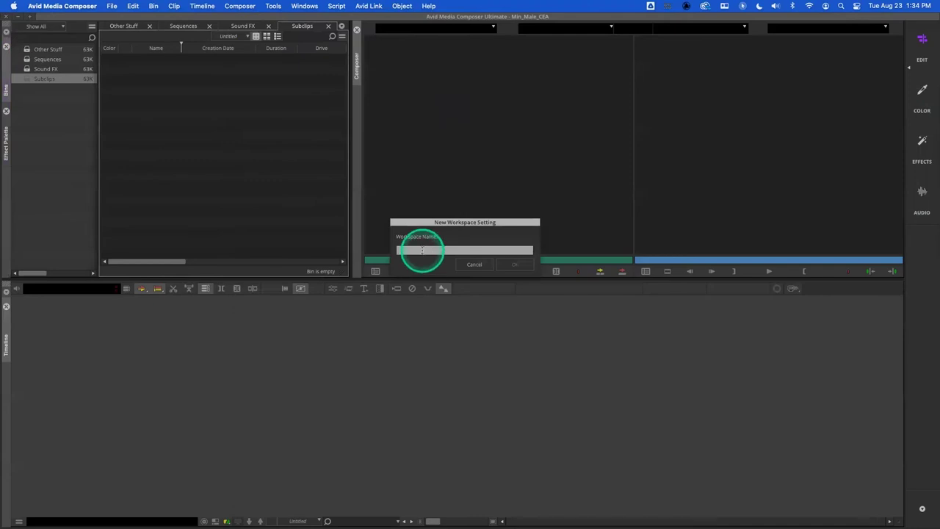
click(422, 250)
text(M)
click(508, 252)
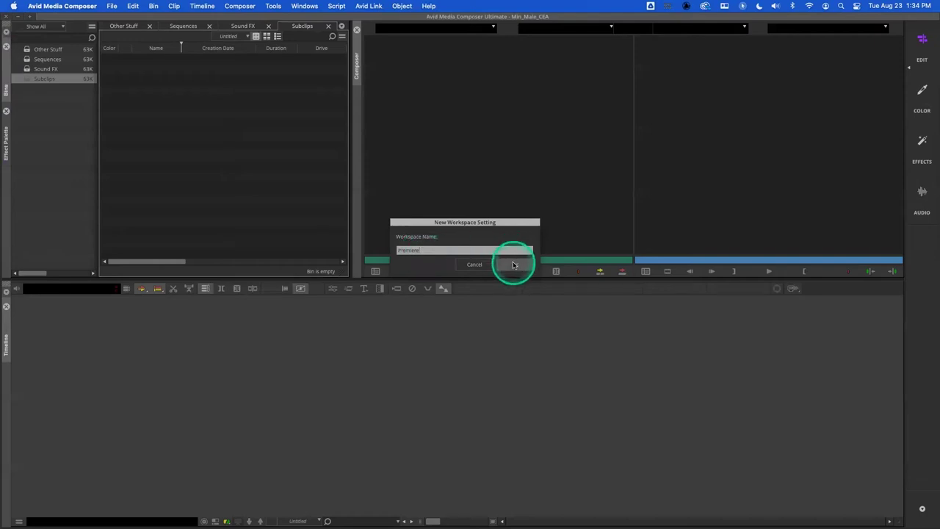
click(514, 264)
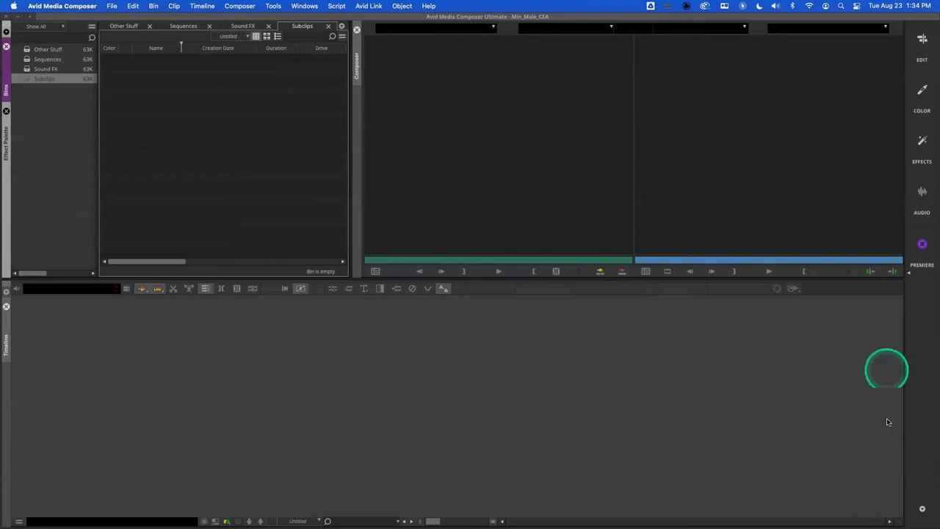
Open the Audio Tool and dock it on the right side of the Timeline panel
click(273, 6)
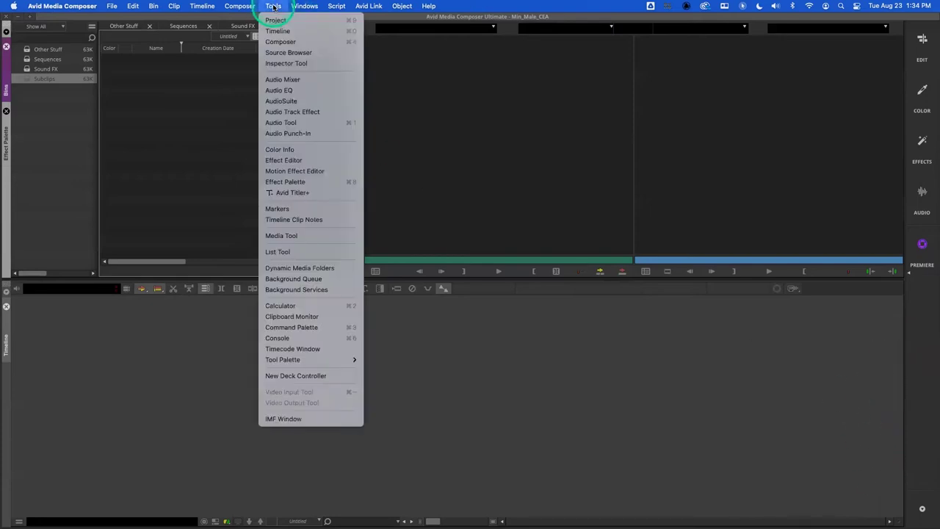
click(298, 123)
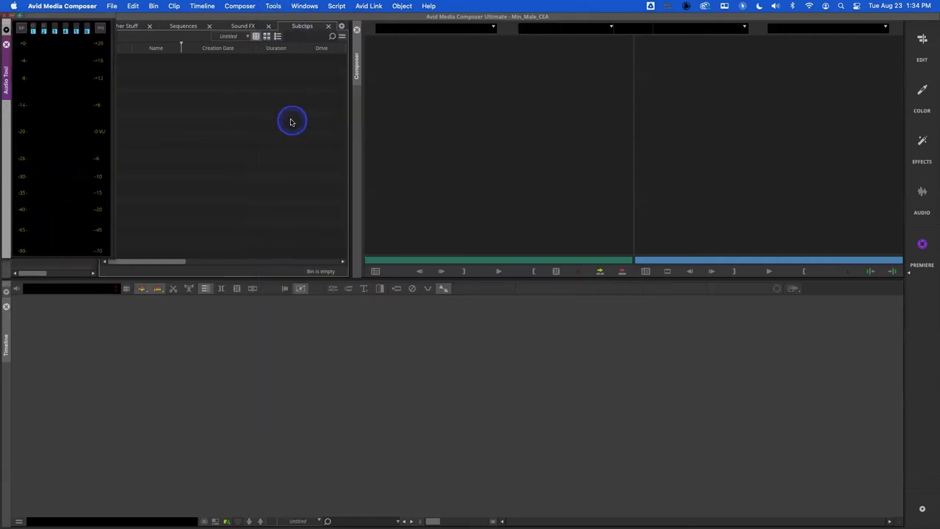
drag(24, 94, 195, 111)
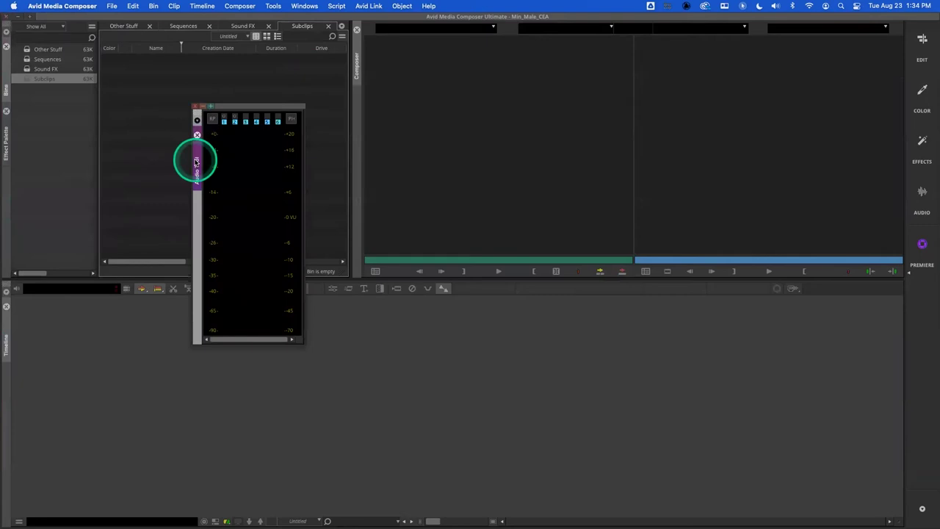
drag(196, 160, 896, 371)
drag(794, 353, 537, 345)
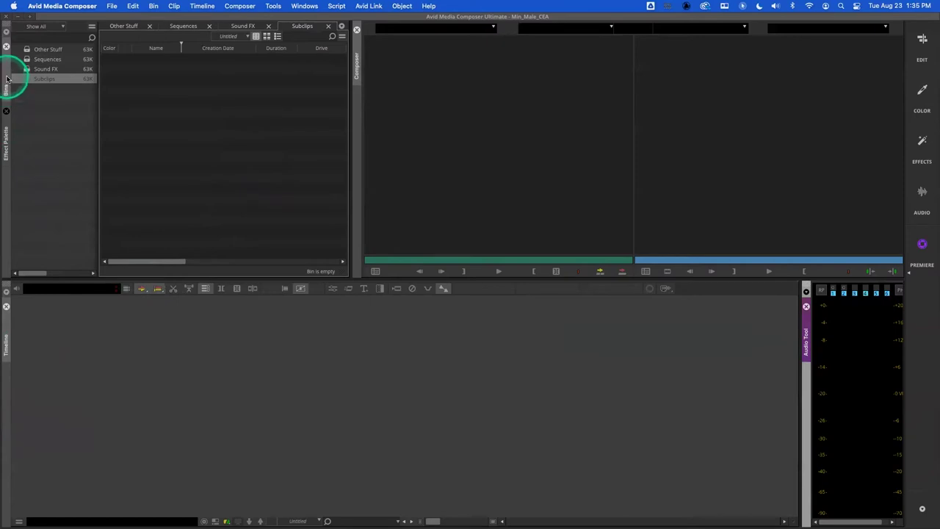
Dock the Bins panel on the left side of the Timeline and narrow both the panel and its bin list
drag(8, 78, 107, 134)
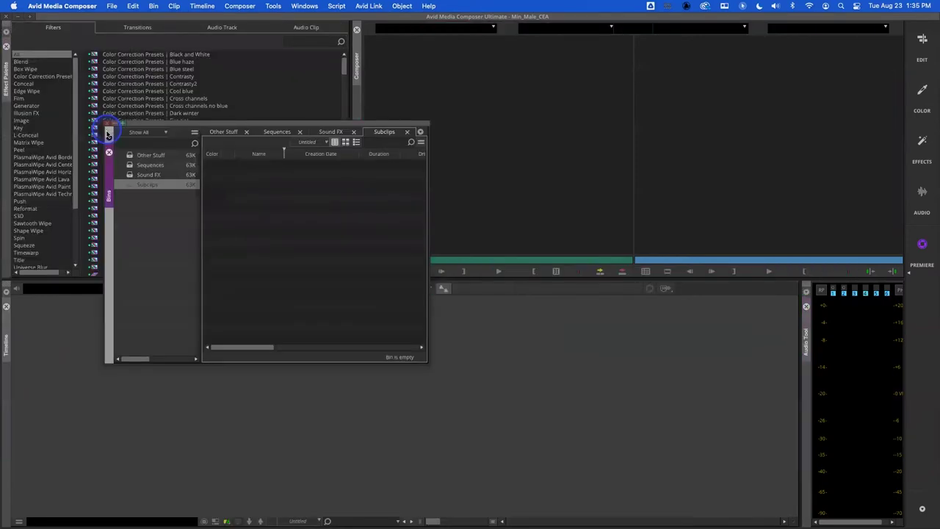
drag(109, 189, 10, 375)
drag(350, 362, 202, 365)
drag(99, 361, 78, 361)
mouse_move(143, 358)
mouse_down()
mouse_move(143, 373)
mouse_move(168, 357)
mouse_move(112, 360)
mouse_up()
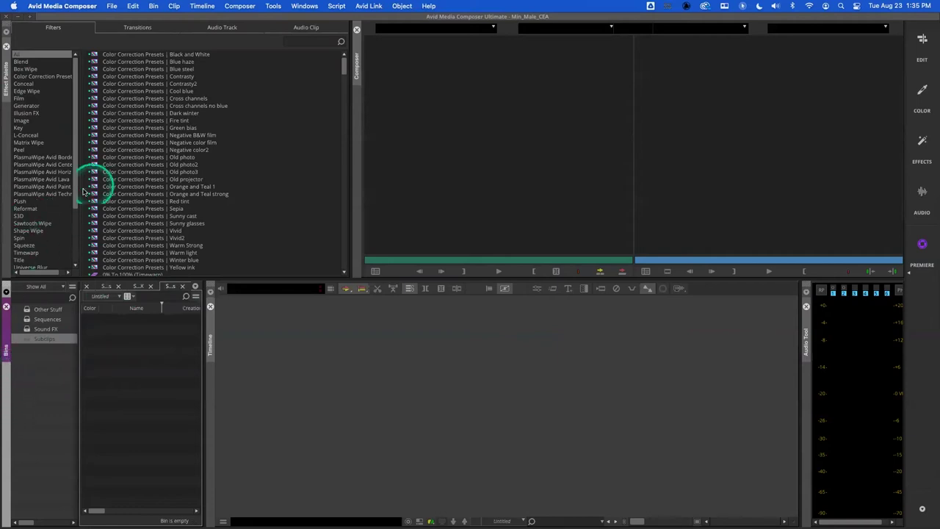
Move the Effect Palette out of the upper area and dock it as a tab in the Bins panel beside the Timeline
drag(6, 76, 10, 389)
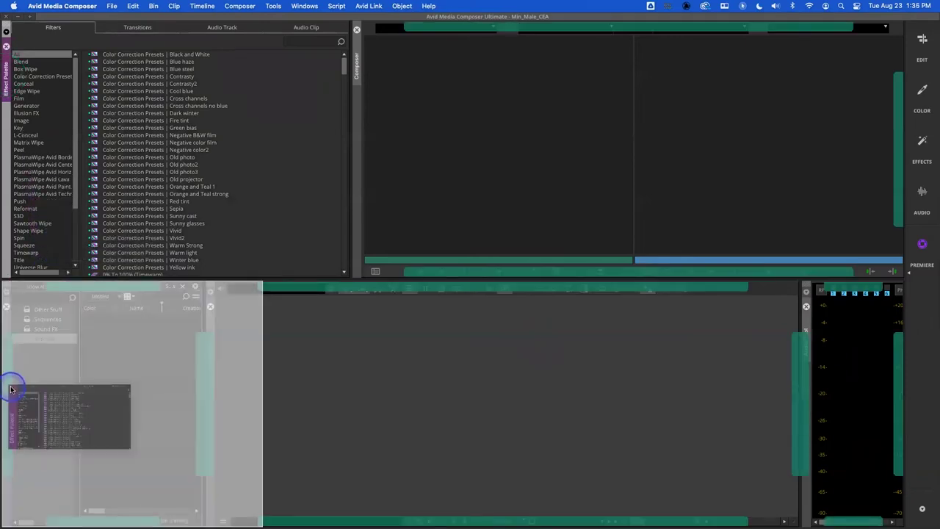
drag(10, 389, 11, 390)
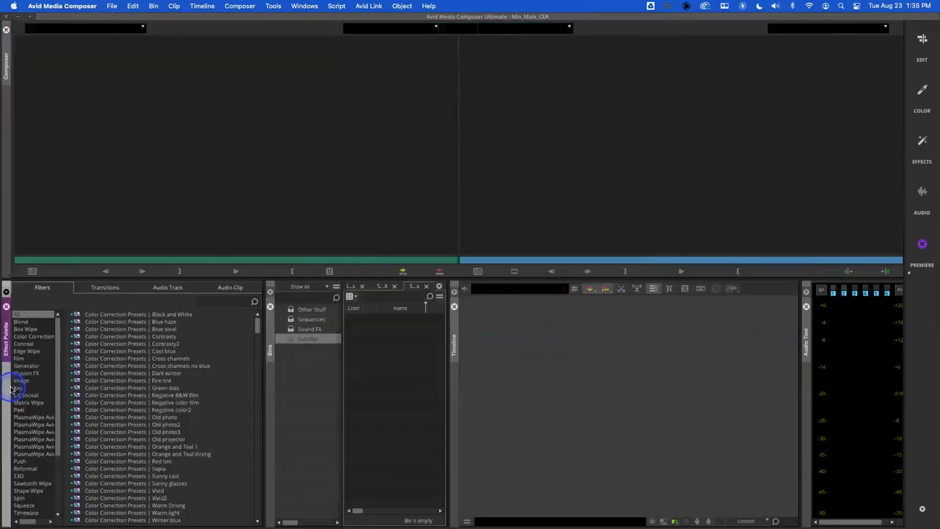
drag(10, 334, 108, 184)
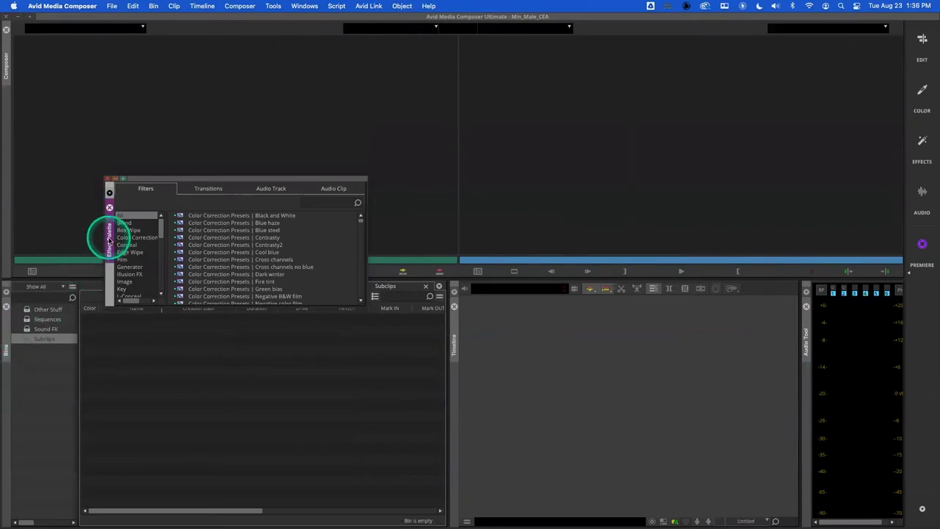
drag(108, 237, 5, 378)
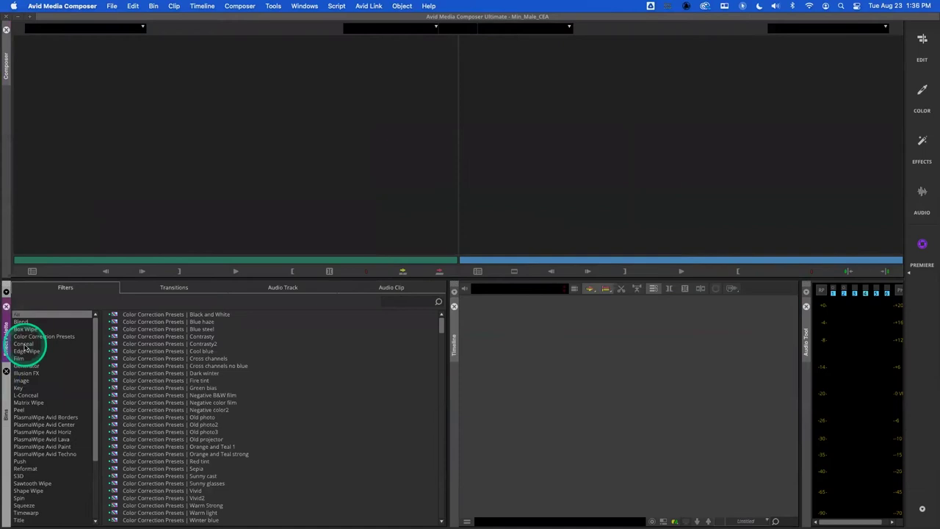
Place the Bins tab above the Effect Palette tab, narrow their shared panel to widen the Timeline, and show the Effect Palette
click(6, 397)
click(6, 342)
click(6, 382)
click(8, 347)
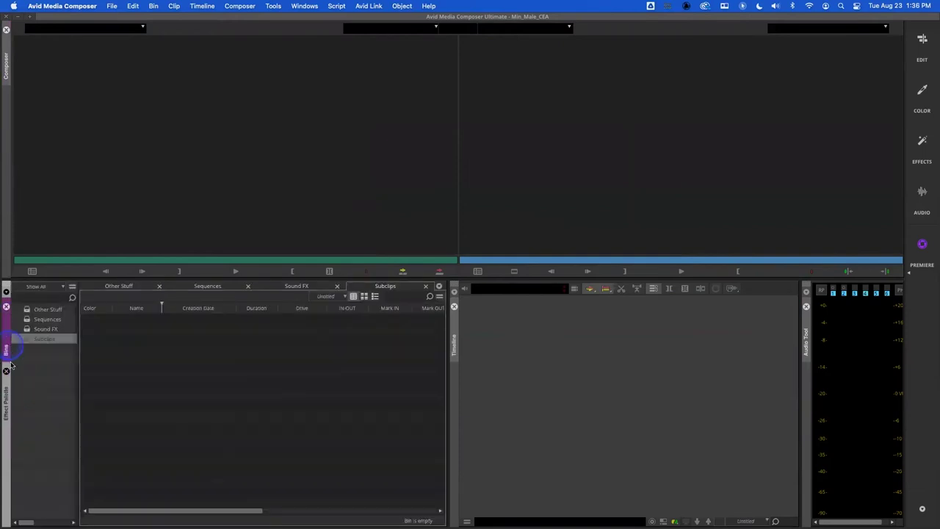
drag(447, 358, 204, 358)
click(7, 397)
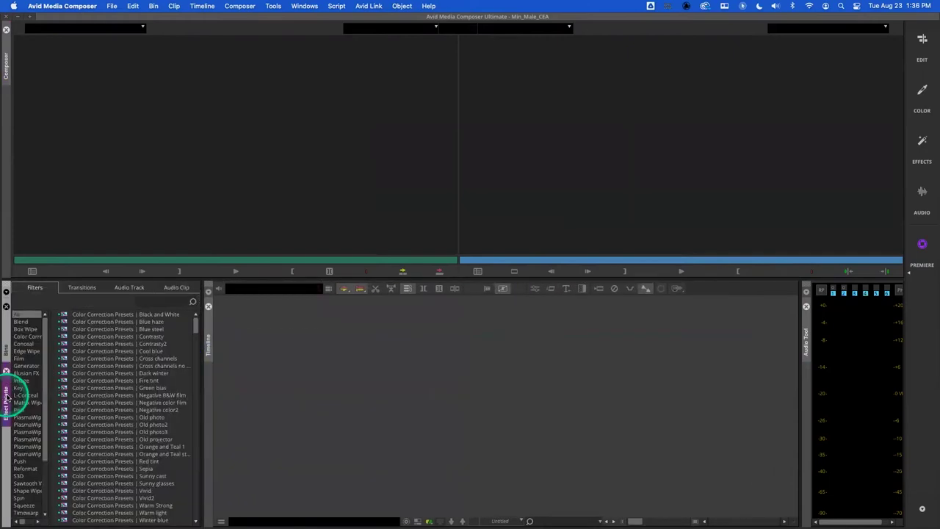
Alternate between the Bins and Effect Palette tabs in their shared panel to examine both, finishing on the Effect Palette
click(6, 338)
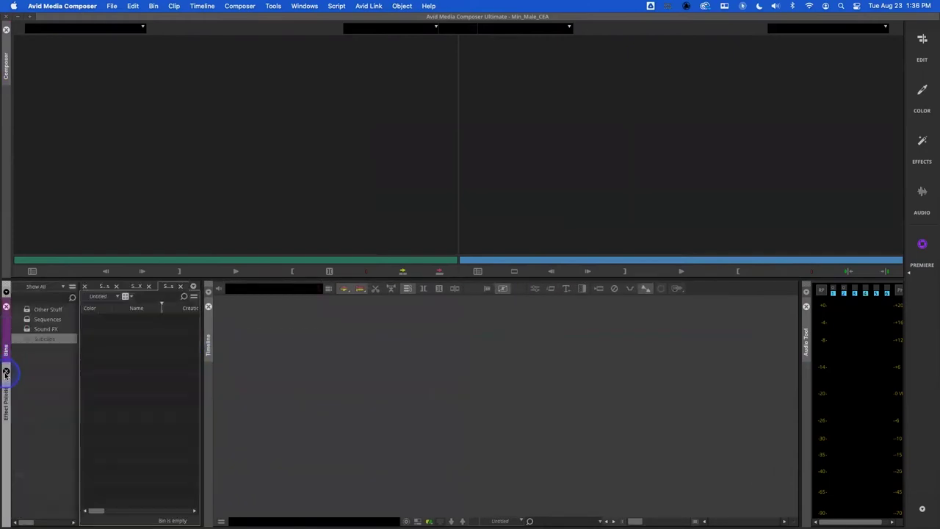
click(273, 6)
click(295, 181)
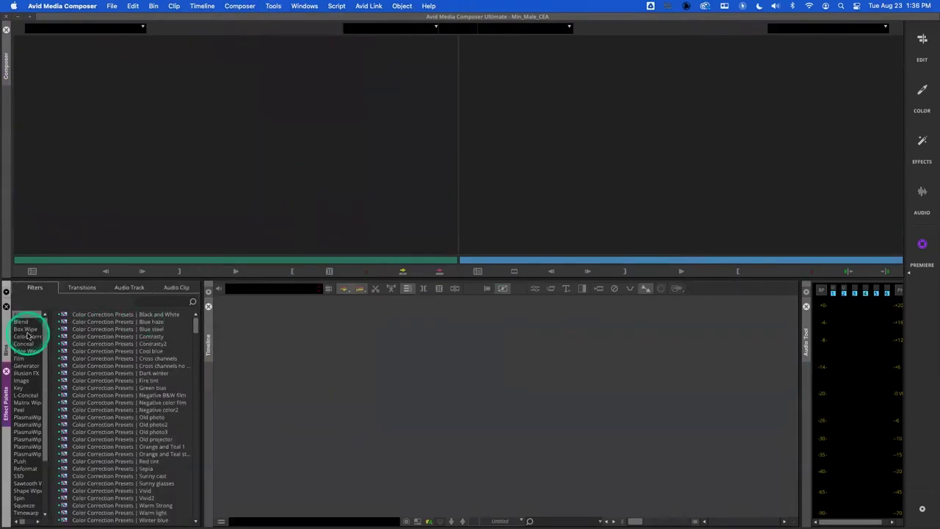
click(7, 338)
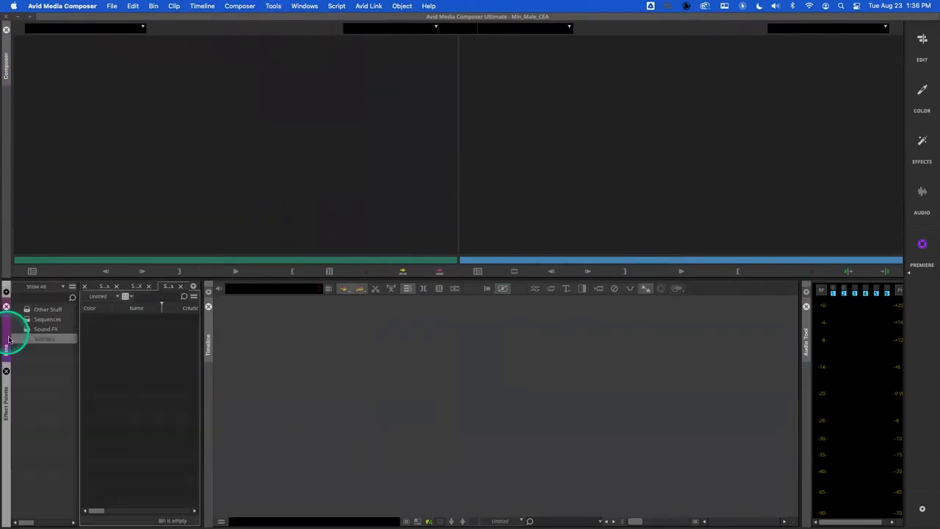
click(9, 389)
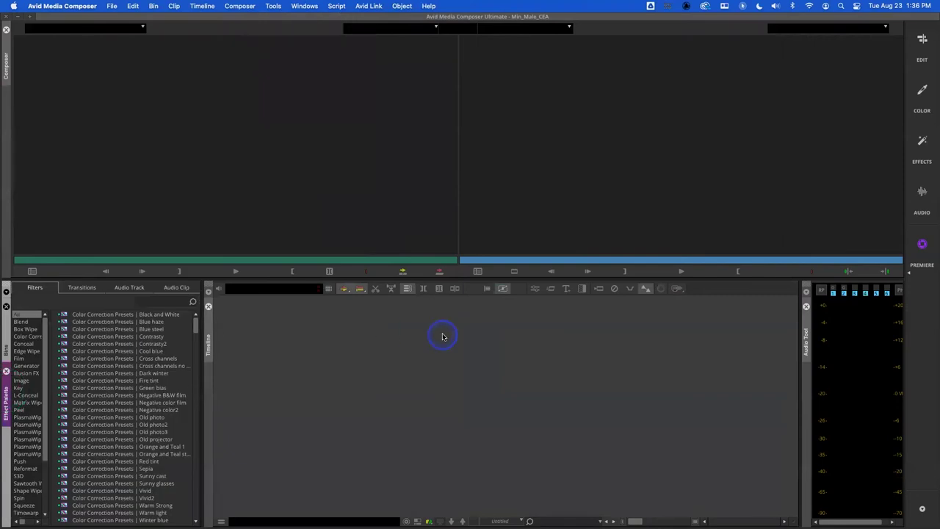
Make the Composer panel slightly taller and save the current layout to the Premiere workspace
drag(433, 278, 434, 296)
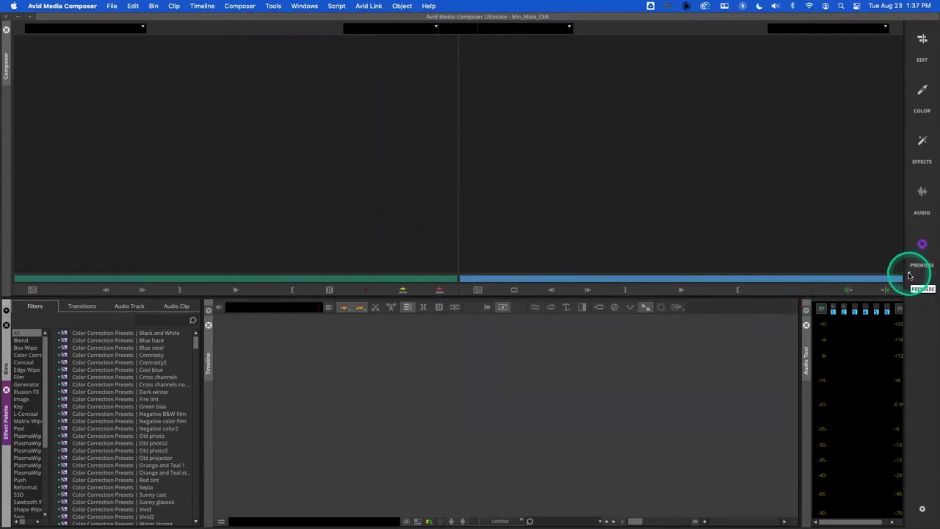
right_click(910, 276)
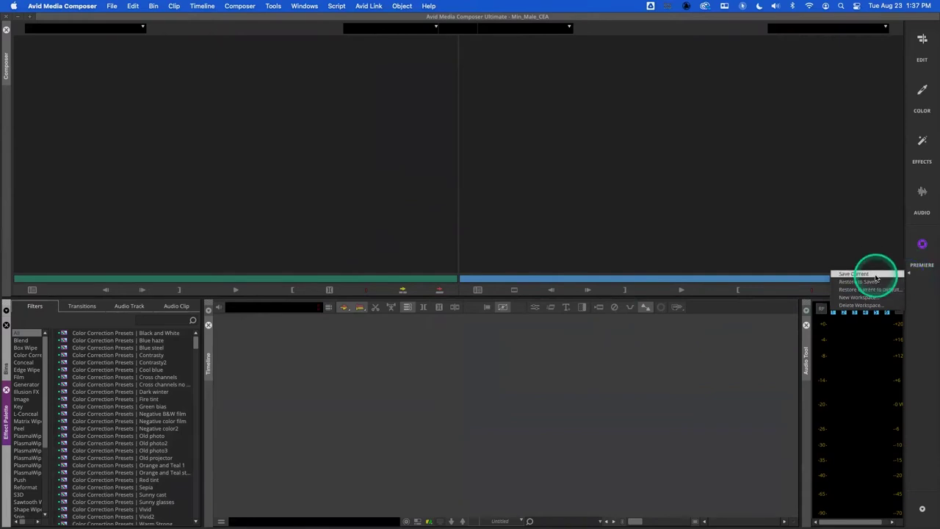
click(876, 276)
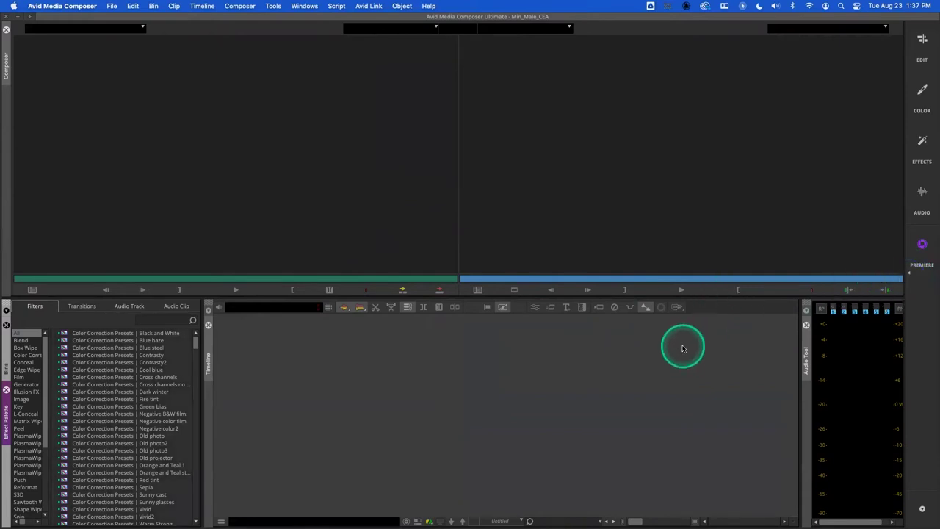
Switch back and forth between the Edit and Premiere workspaces to compare their layouts, finishing in the Edit workspace
click(923, 38)
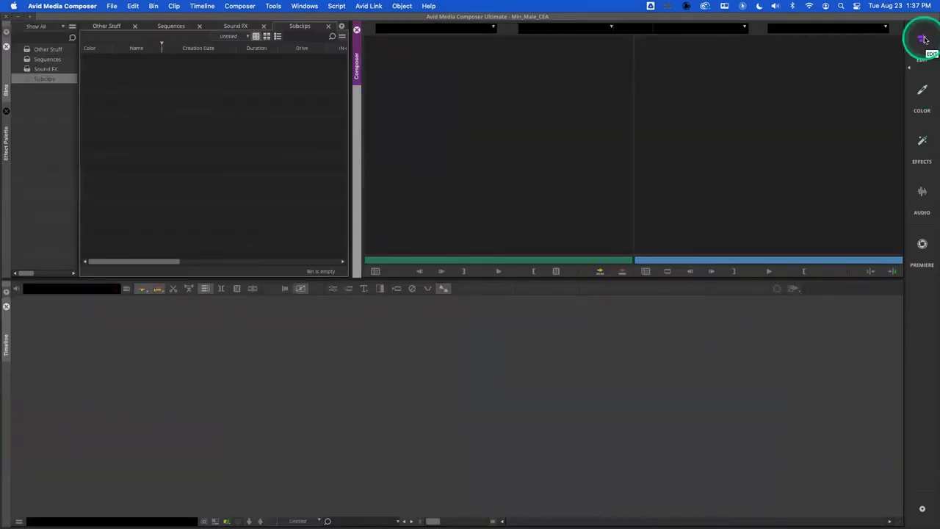
click(922, 247)
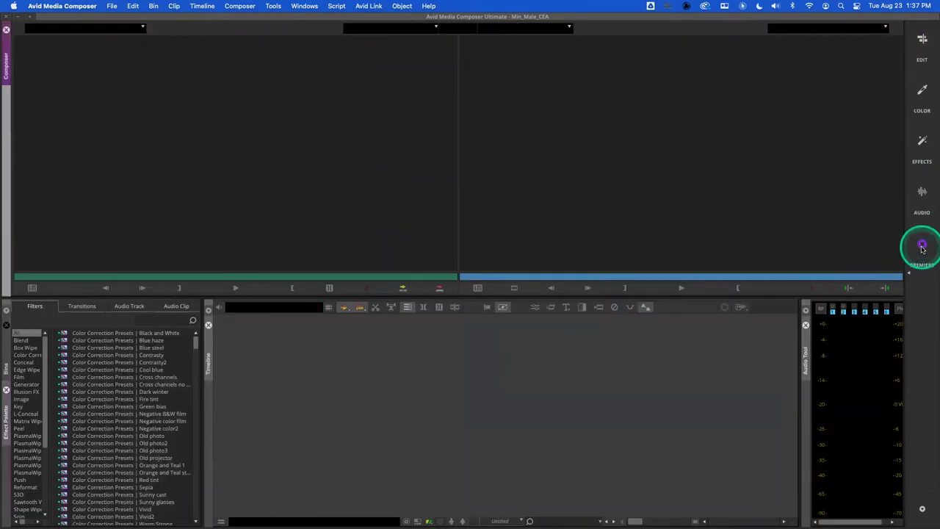
click(922, 40)
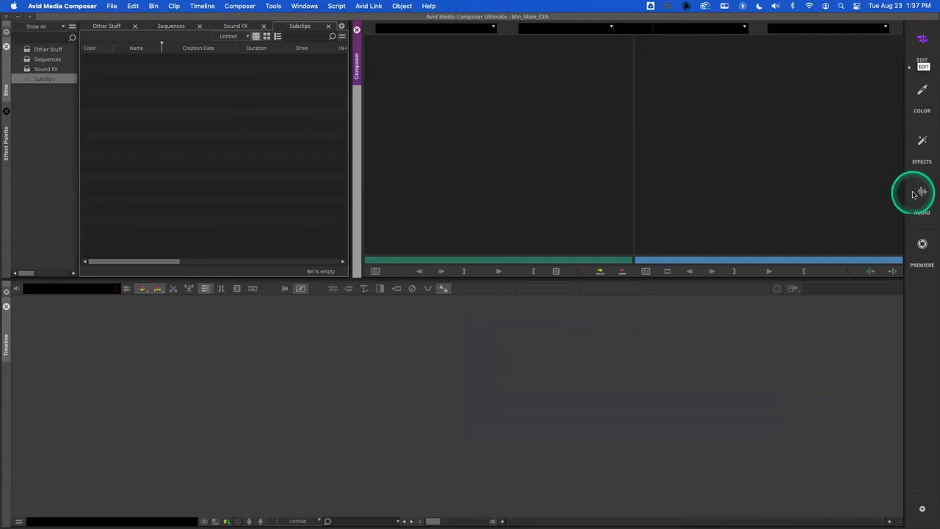
click(923, 243)
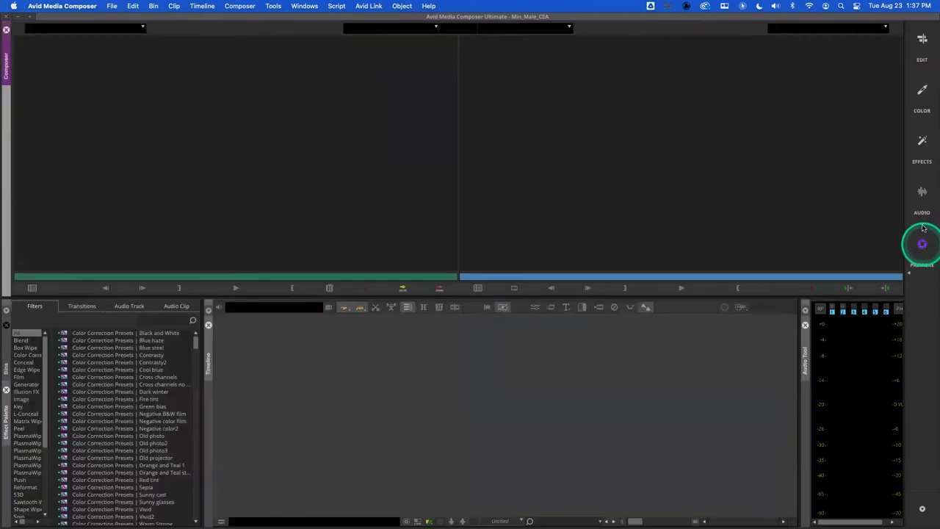
click(922, 41)
click(923, 244)
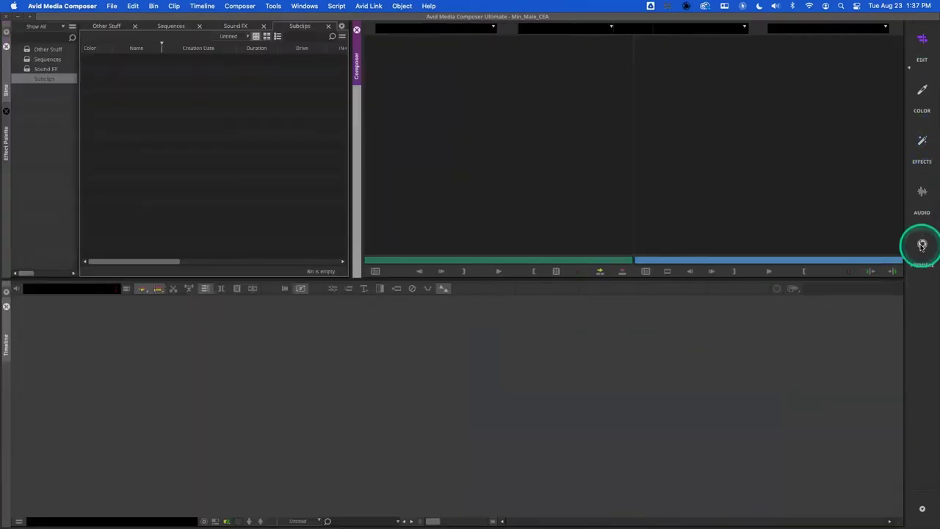
click(506, 388)
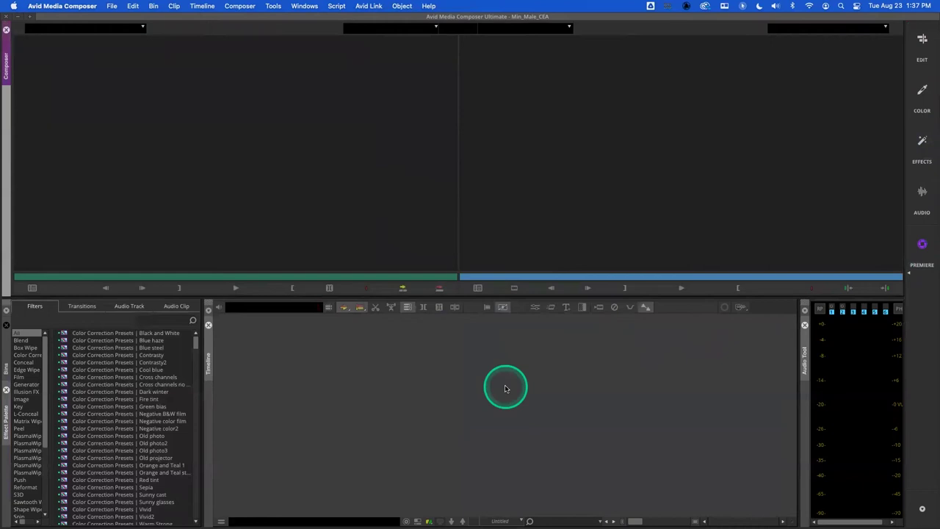
click(923, 39)
click(932, 225)
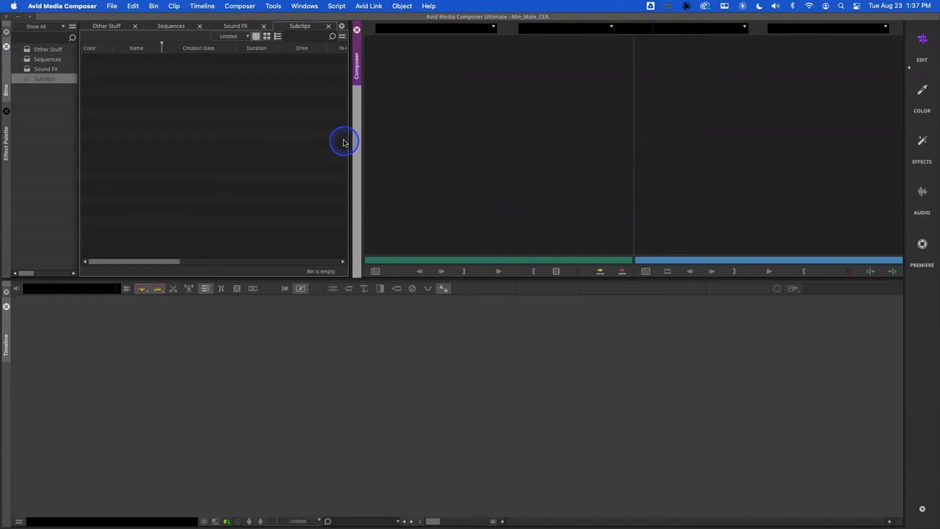
Close the open Other Stuff, Sequences, Sound FX and Subclips bins
click(264, 133)
click(142, 53)
click(134, 26)
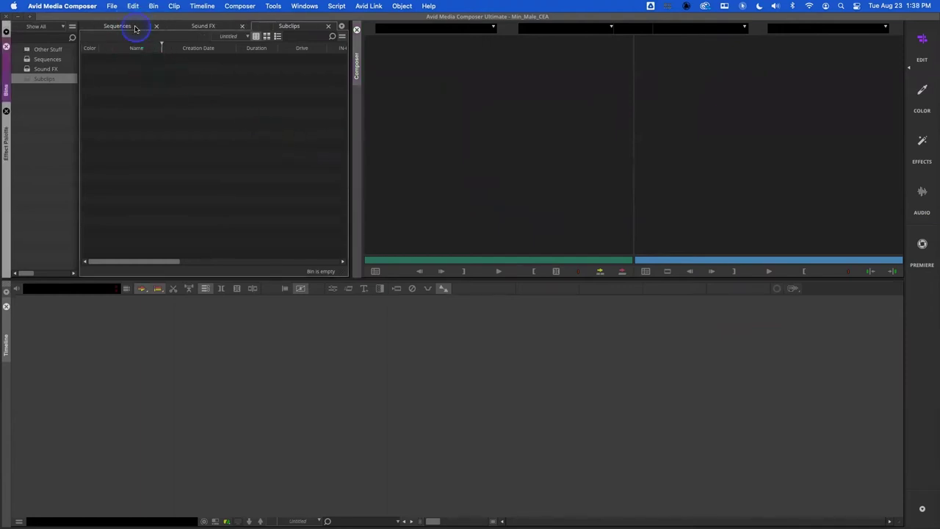
click(157, 27)
click(157, 27)
click(196, 29)
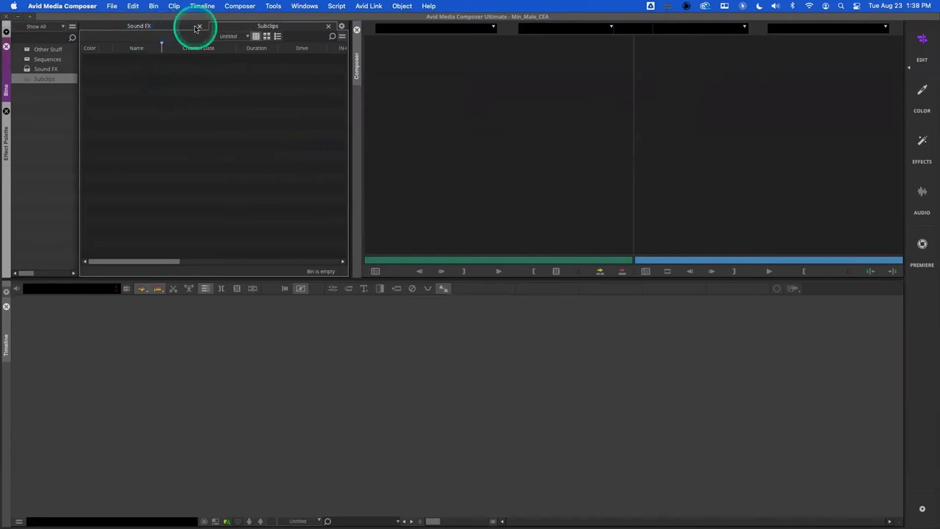
click(328, 26)
click(44, 116)
click(276, 101)
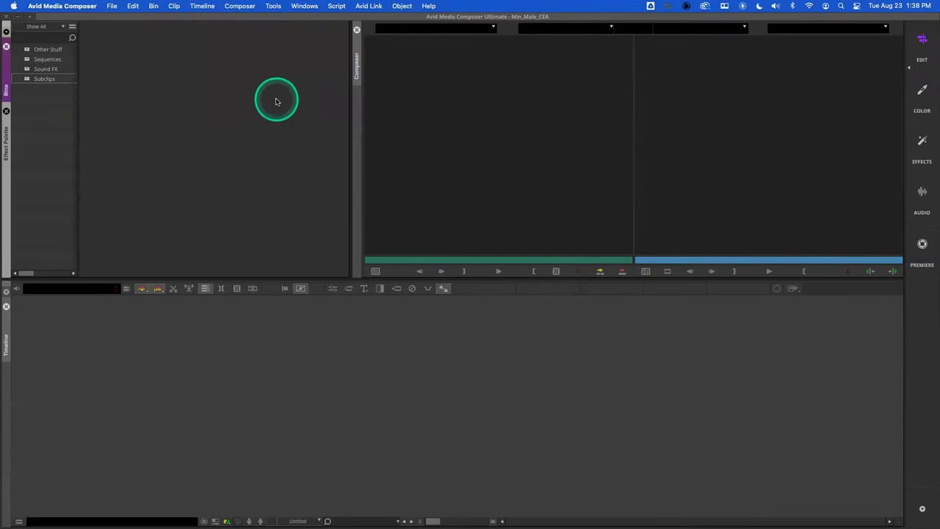
mouse_move(277, 102)
mouse_down()
mouse_move(266, 77)
mouse_move(174, 124)
mouse_move(69, 96)
mouse_move(176, 89)
mouse_move(46, 109)
mouse_move(38, 82)
mouse_move(157, 110)
mouse_up()
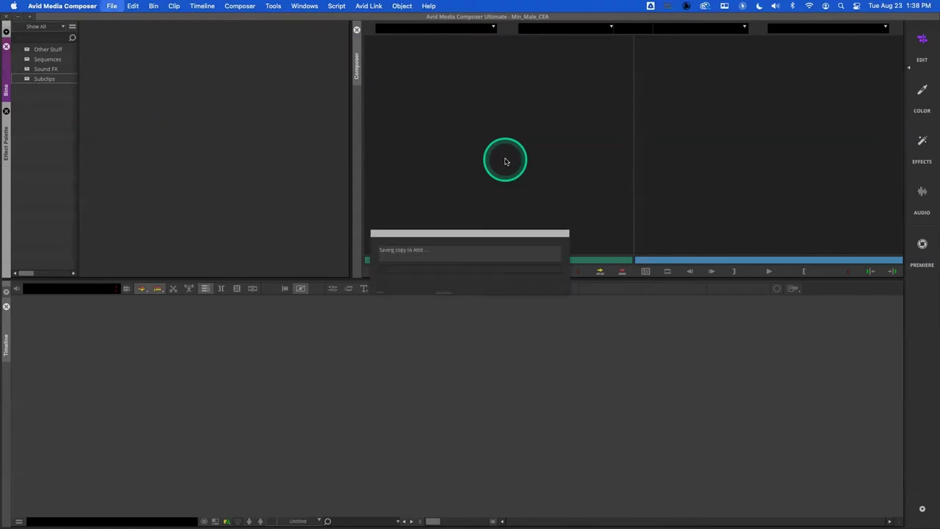
Hide Media Composer, bring up the Min_Male_CEA project folder in Finder, and sort its files by kind
key(super+h)
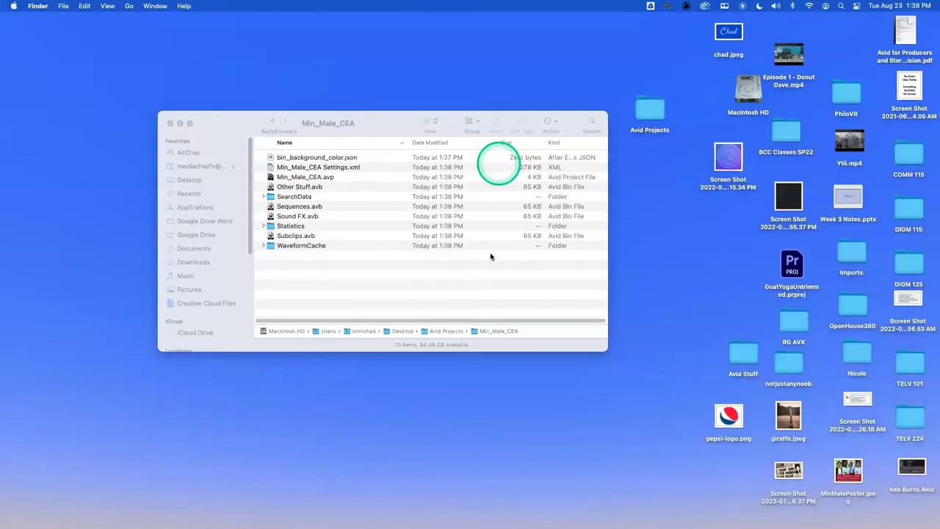
drag(235, 128, 212, 119)
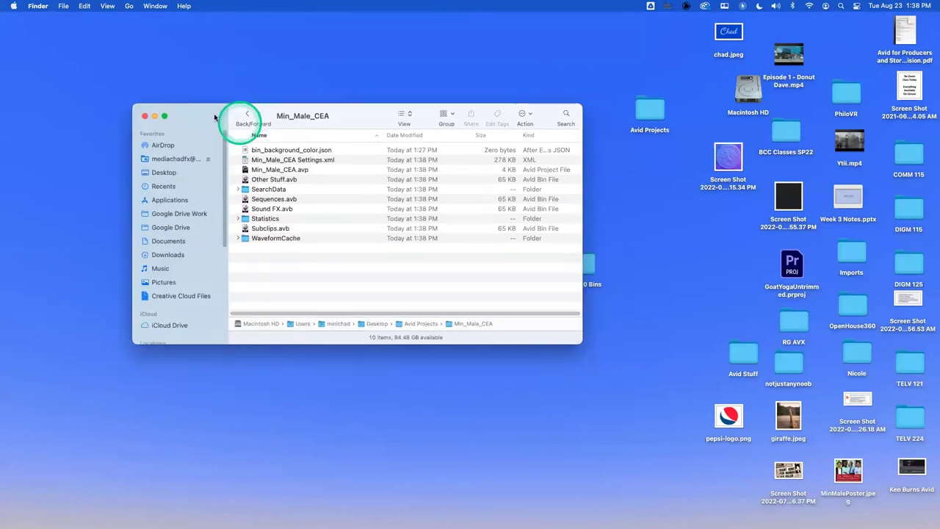
click(526, 136)
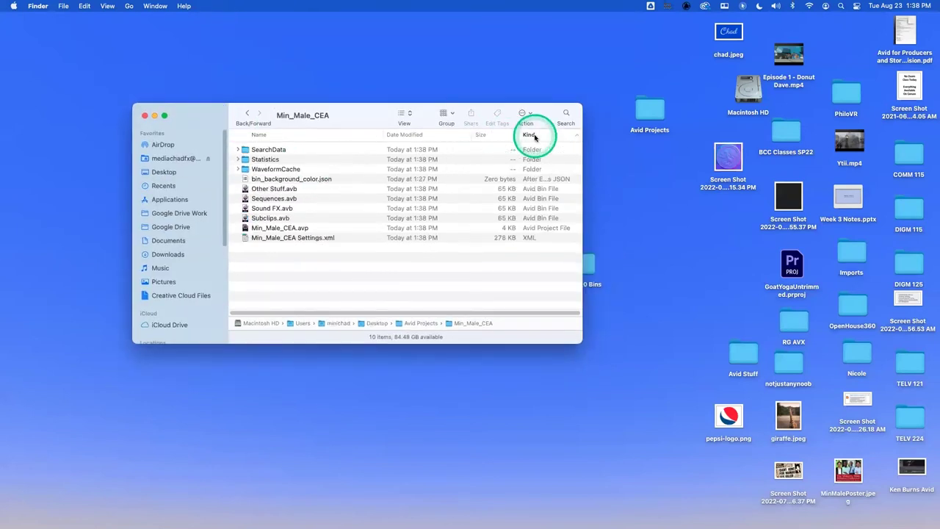
Examine the project's bin files in the folder and select all four, from Other Stuff.avb through Subclips.avb
click(267, 190)
click(269, 199)
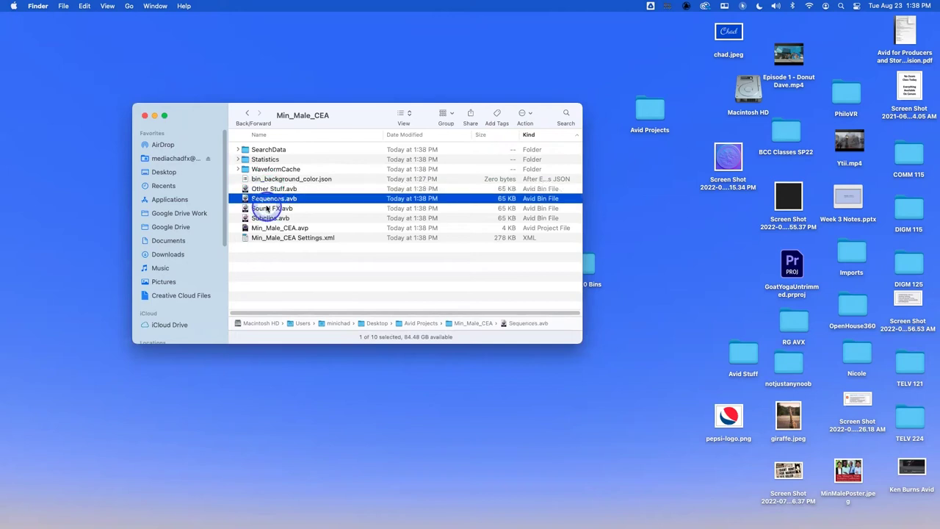
click(279, 208)
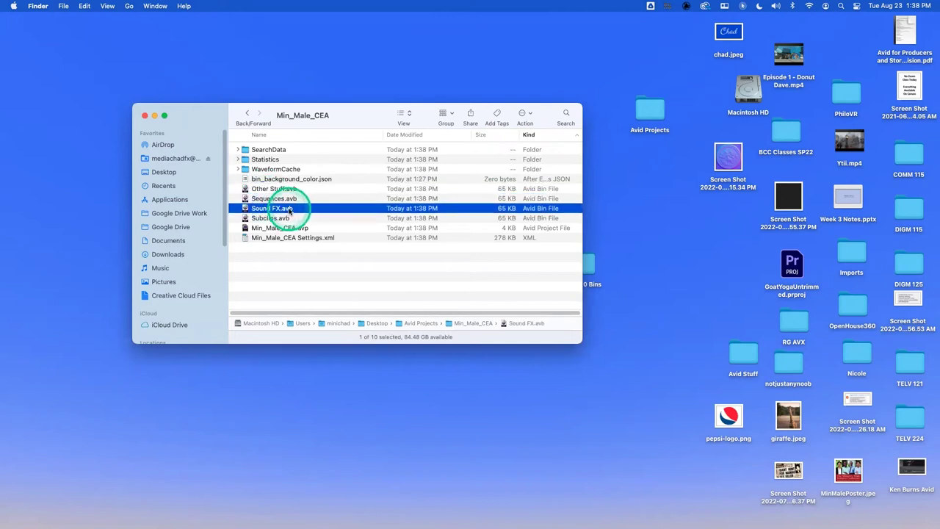
click(272, 218)
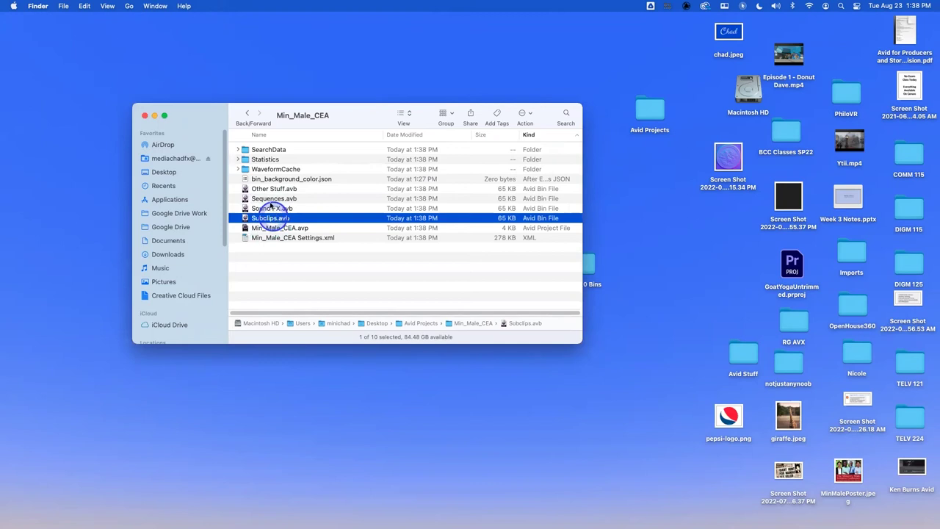
click(269, 179)
click(270, 189)
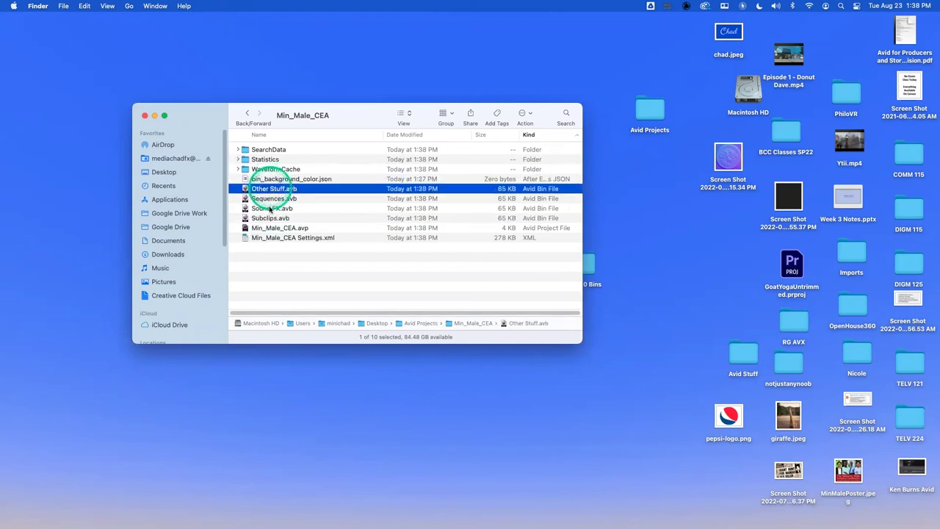
shift+click(271, 218)
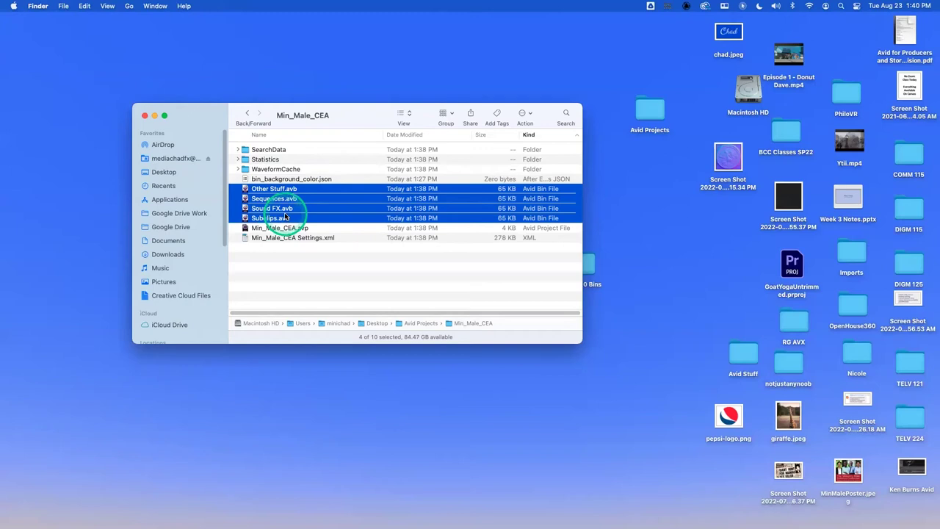
Switch back to Avid Media Composer and create a new bin named sizzle4Mike in the project
mouse_move(553, 523)
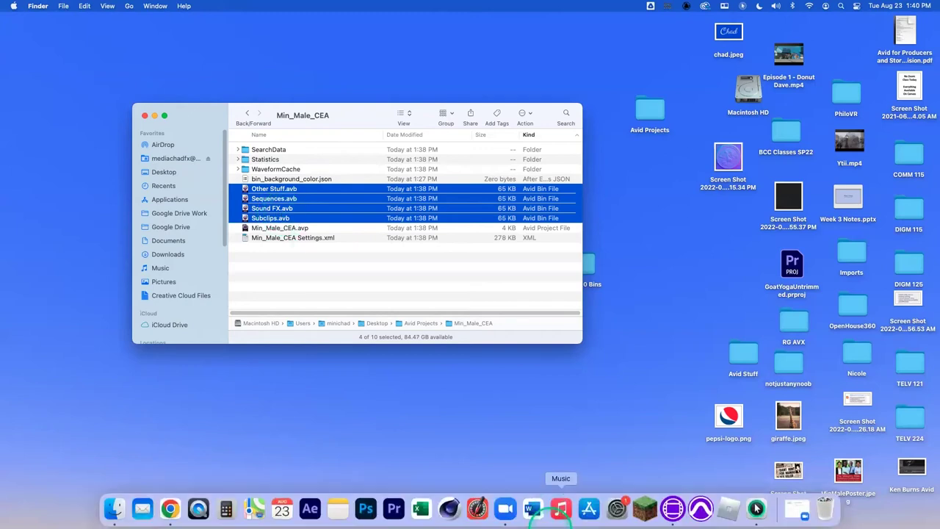
click(673, 509)
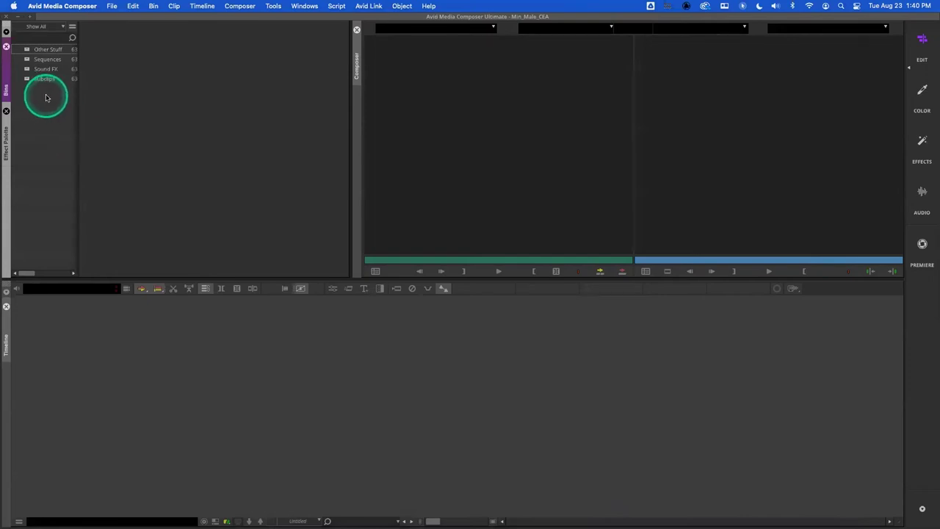
right_click(46, 98)
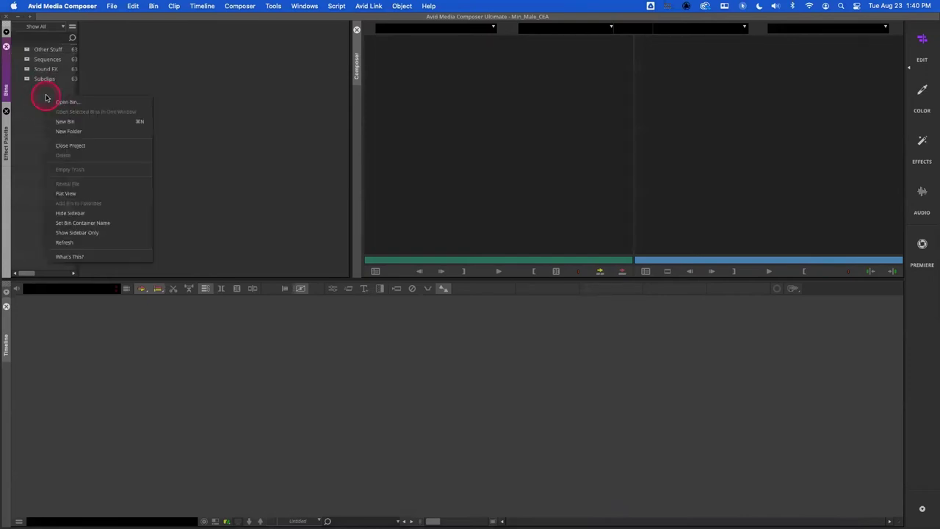
click(65, 122)
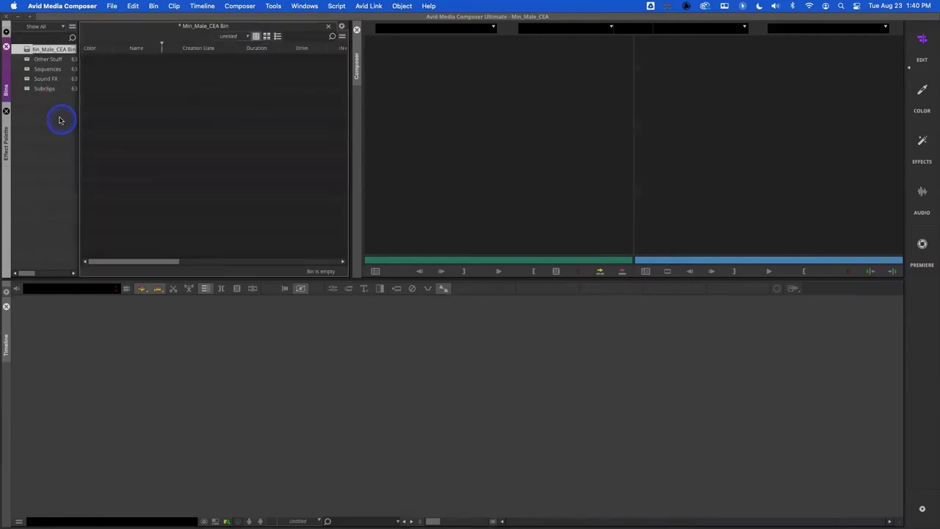
text(sizzle)
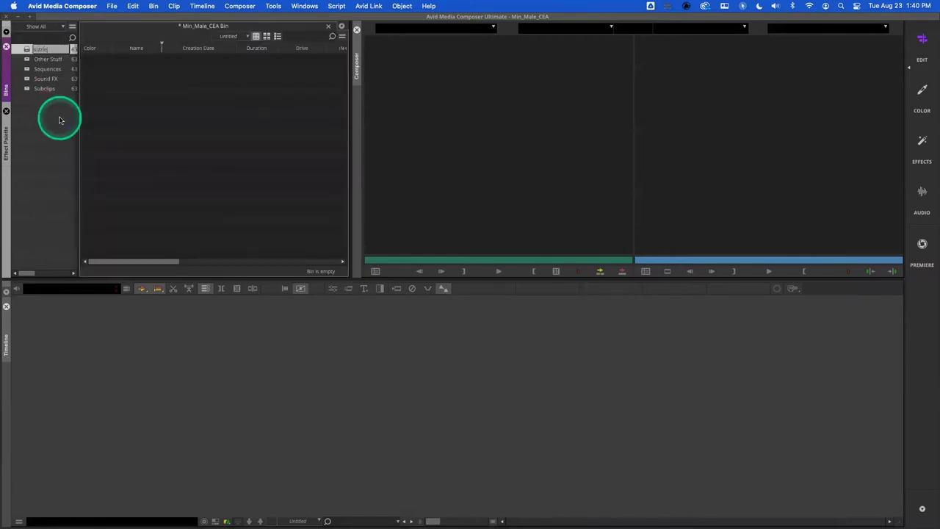
text(4Mike)
key(Return)
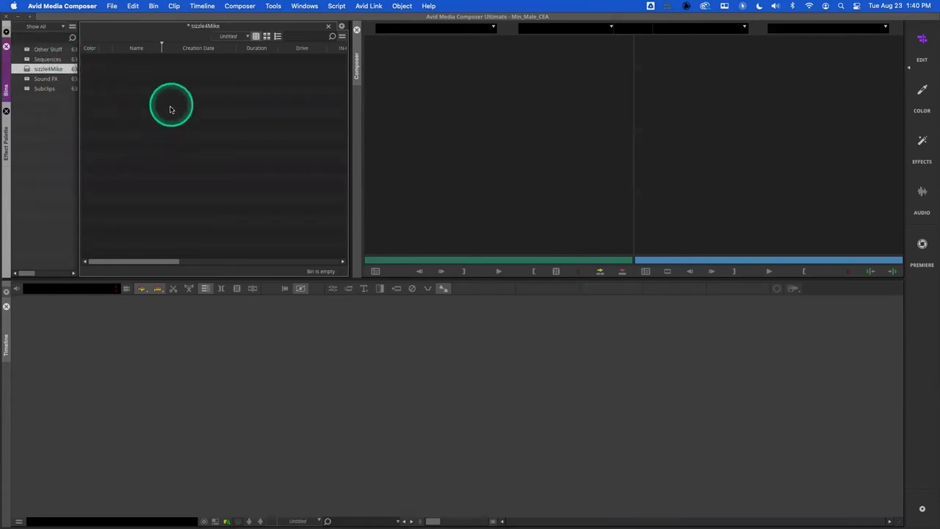
click(220, 85)
click(197, 105)
click(182, 61)
click(176, 76)
click(180, 78)
click(185, 92)
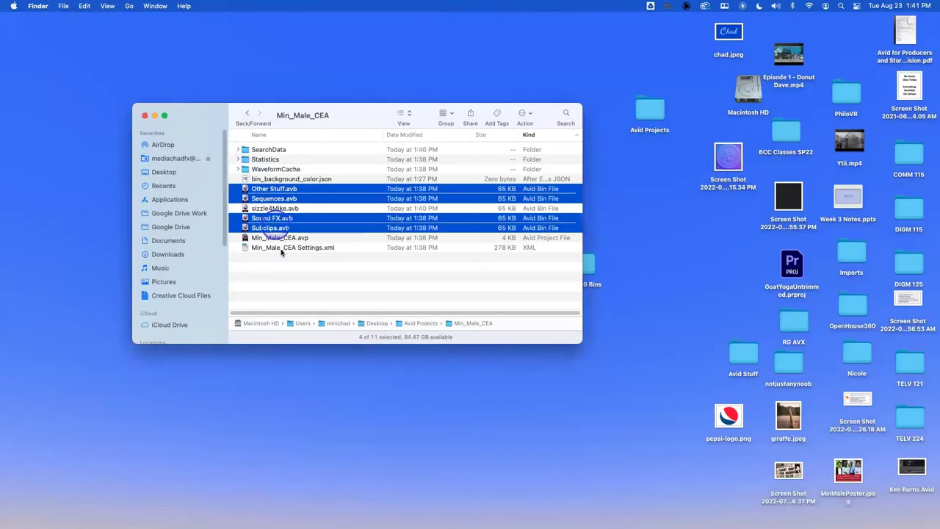
Return to the Min_Male_CEA folder in Finder, clear the bin file selection, and select sizzle4Mike.avb
click(286, 267)
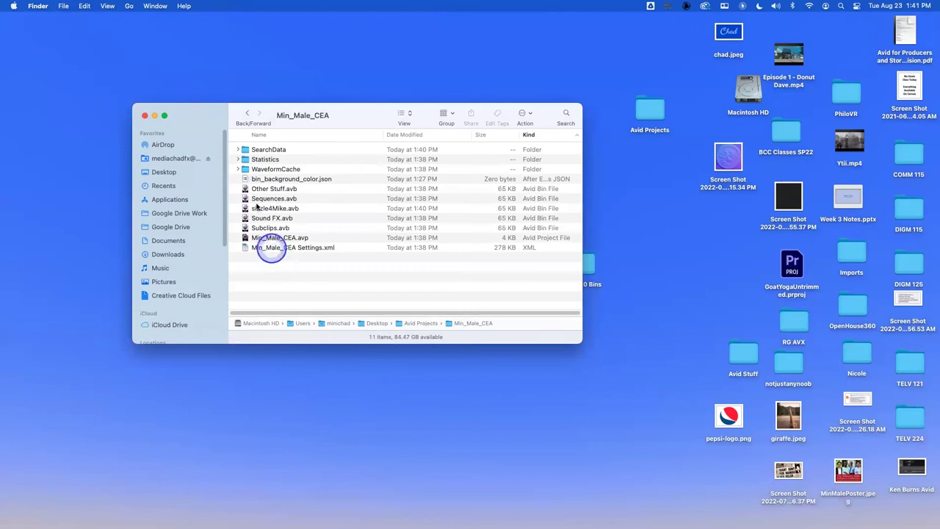
click(257, 208)
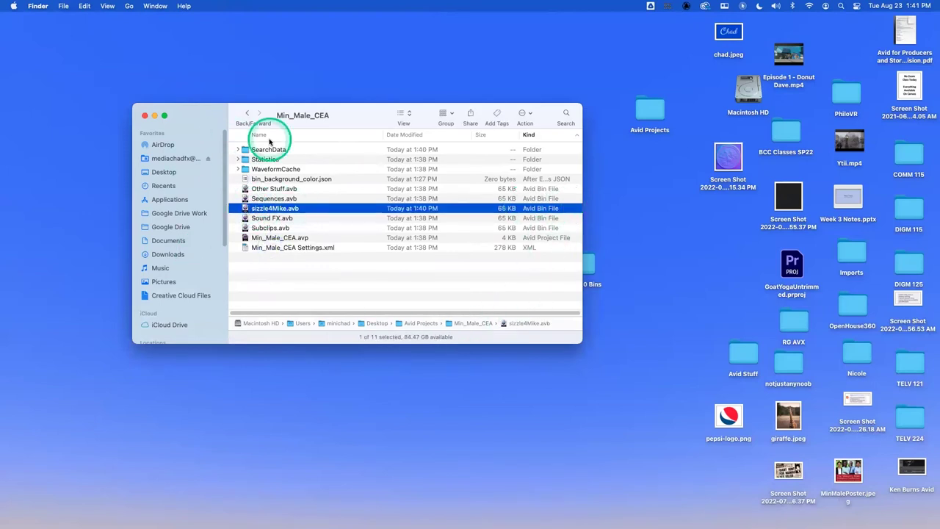
Open the MMIC_20 Bins folder in Finder and arrange its window clear of the Min_Male_CEA window so both file lists show
click(273, 208)
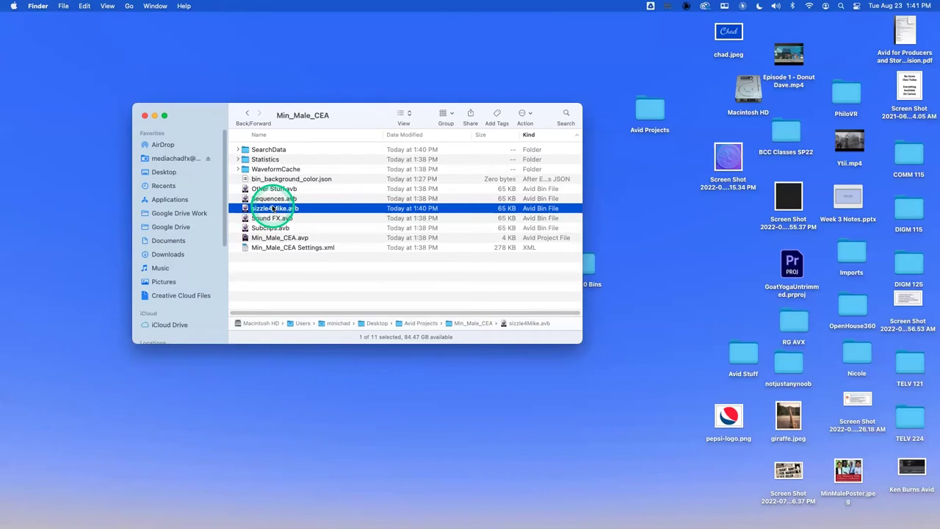
drag(368, 111, 326, 107)
drag(313, 193, 342, 115)
drag(546, 150, 336, 204)
click(579, 211)
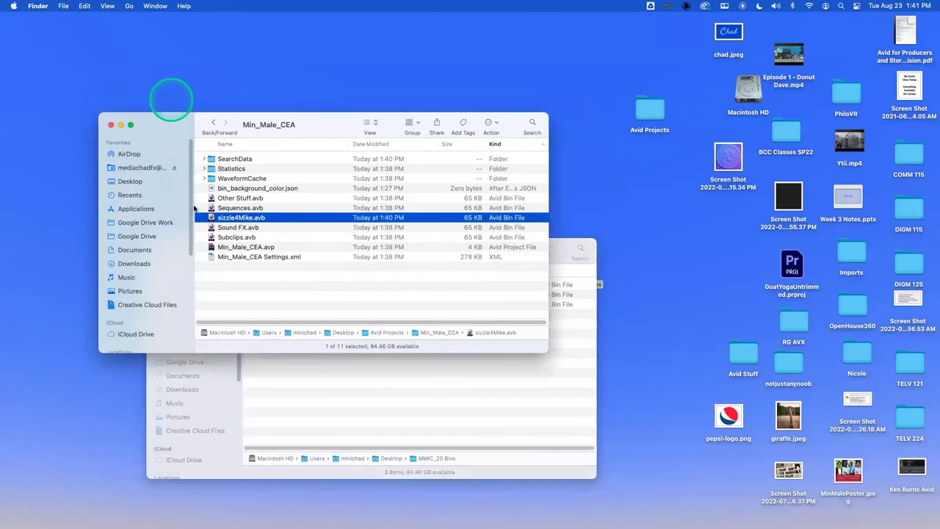
drag(179, 125, 151, 312)
drag(441, 180, 627, 215)
drag(366, 248, 286, 81)
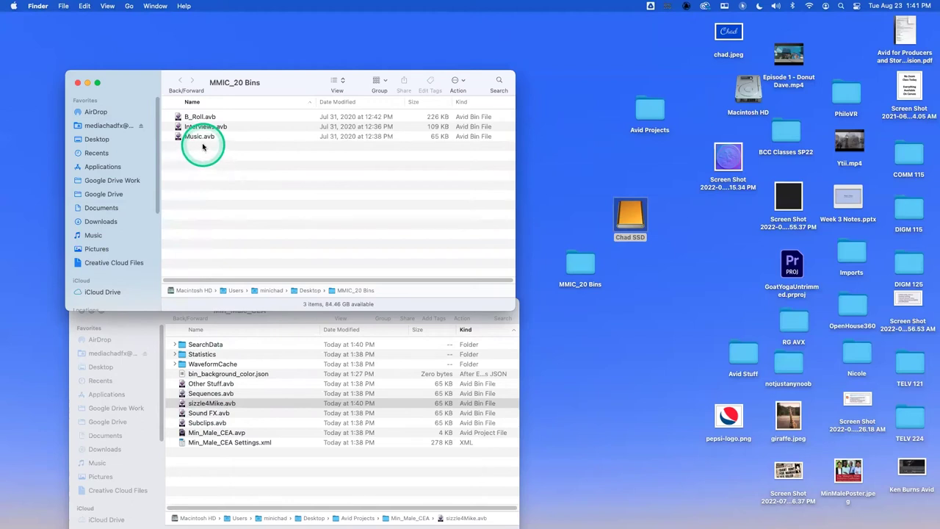
drag(294, 92, 276, 53)
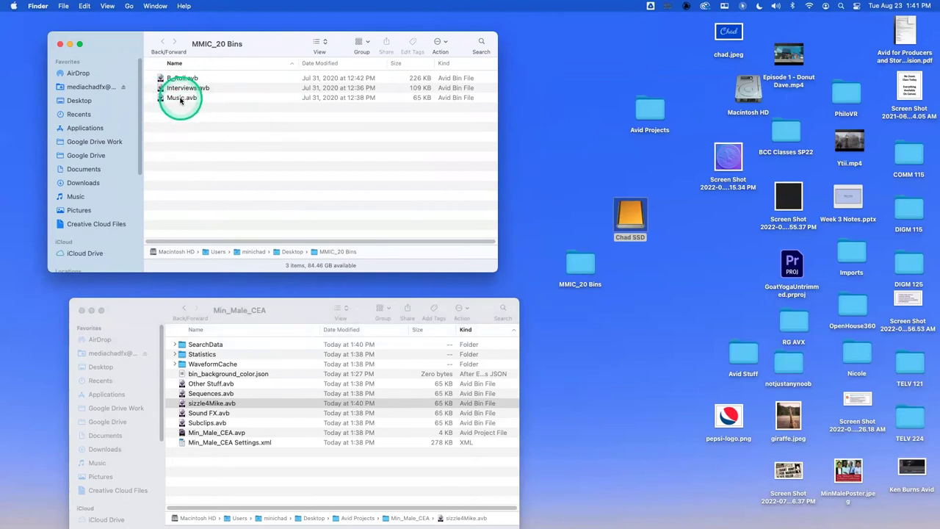
Copy B_Roll.avb, Interviews.avb and Music.avb from the MMIC_20 Bins folder into the Min_Male_CEA project folder
drag(193, 121, 150, 75)
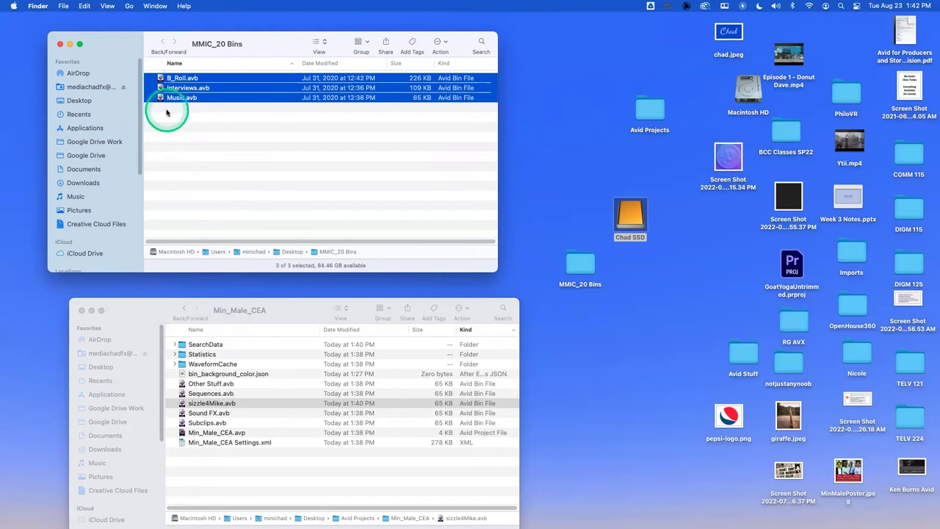
click(87, 6)
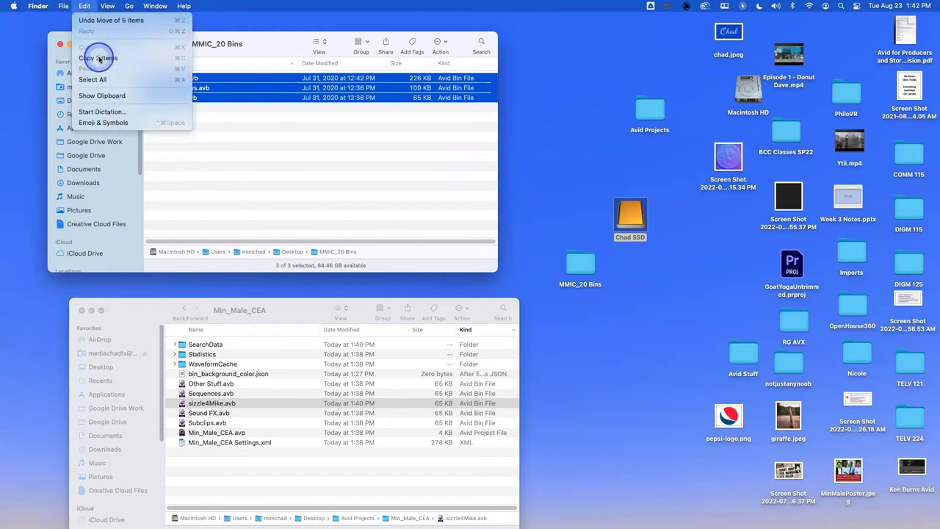
click(89, 57)
click(263, 482)
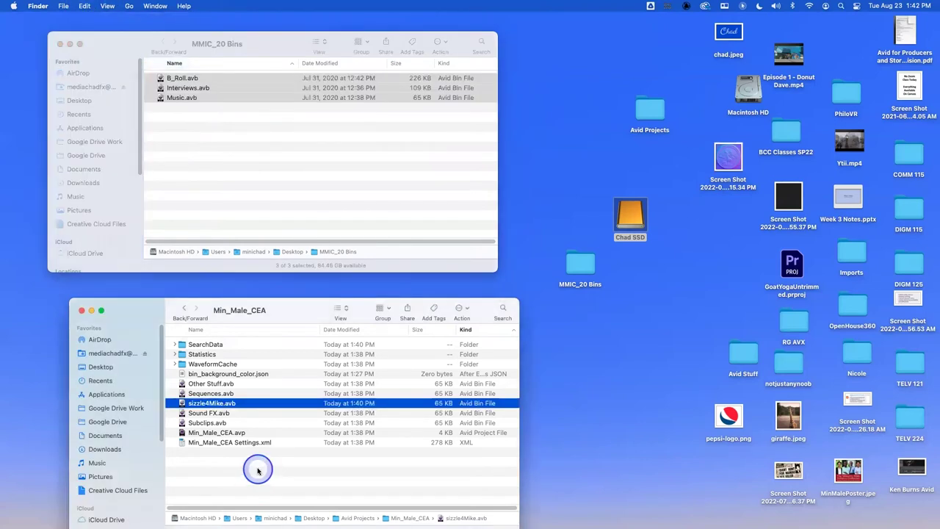
click(246, 473)
key(super+v)
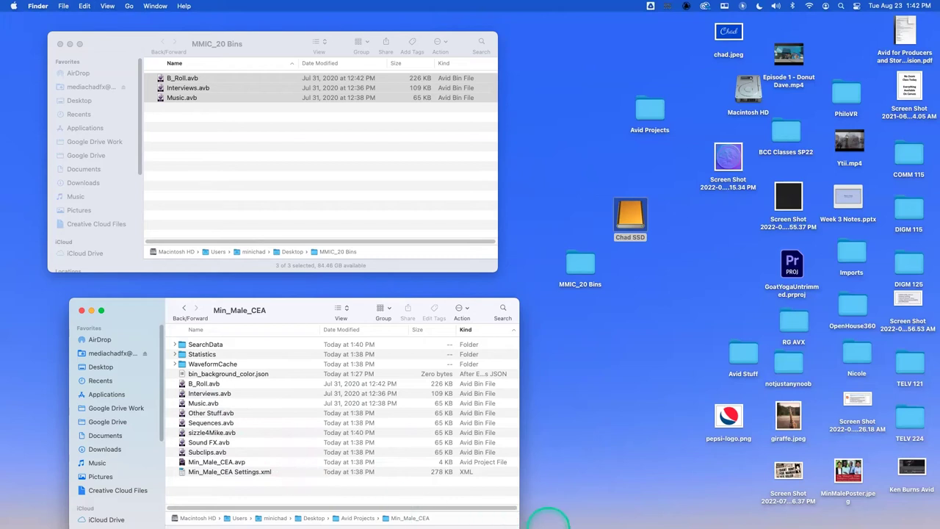
Switch to Avid Media Composer, close the current project, and reopen Min_Male_CEA
mouse_move(551, 526)
click(673, 509)
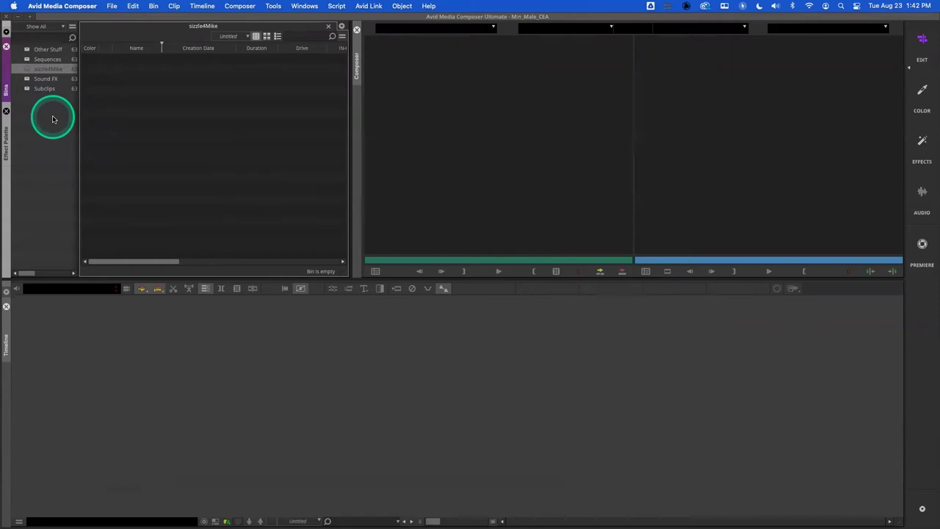
click(110, 7)
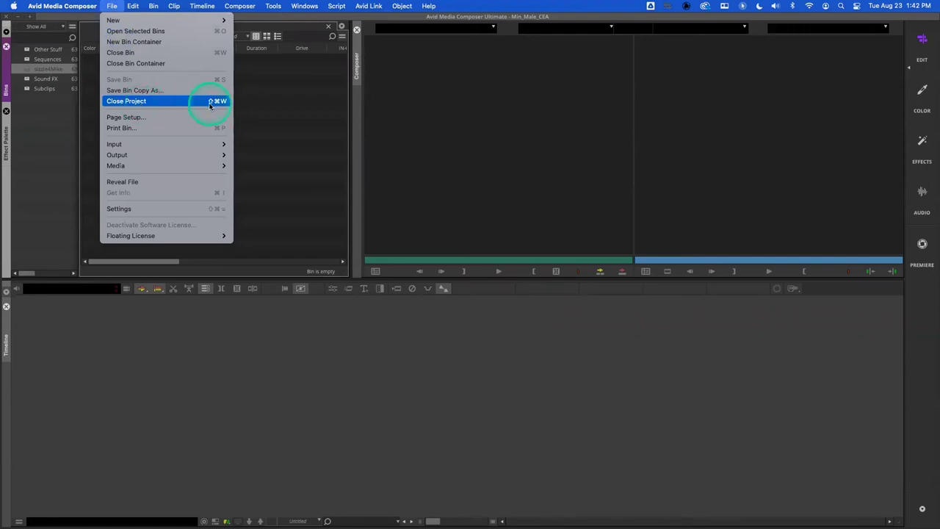
click(209, 104)
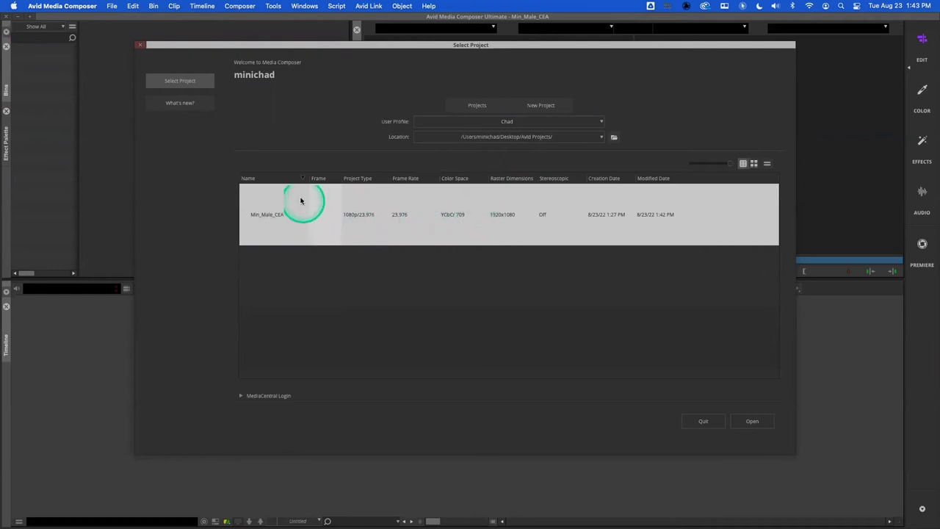
click(753, 421)
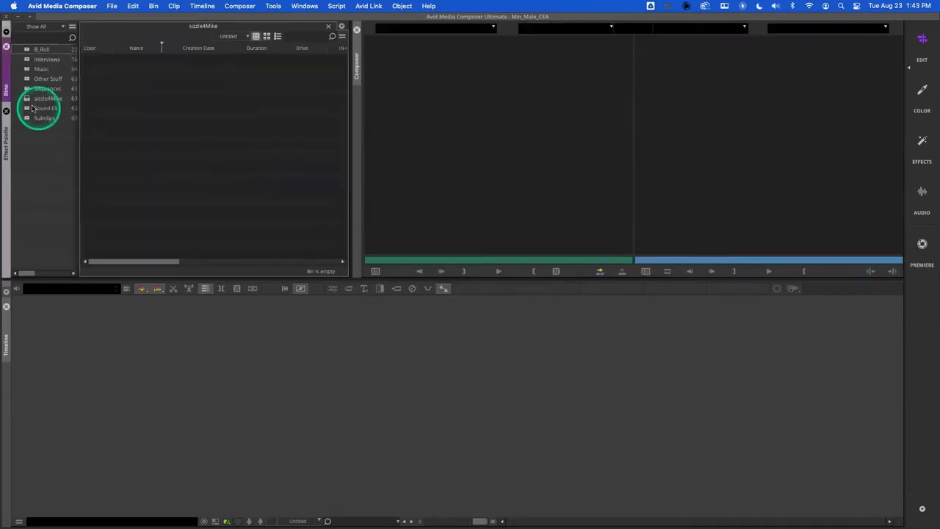
Select the B_Roll, Interviews and Music bins in the project and delete them
click(25, 59)
click(25, 69)
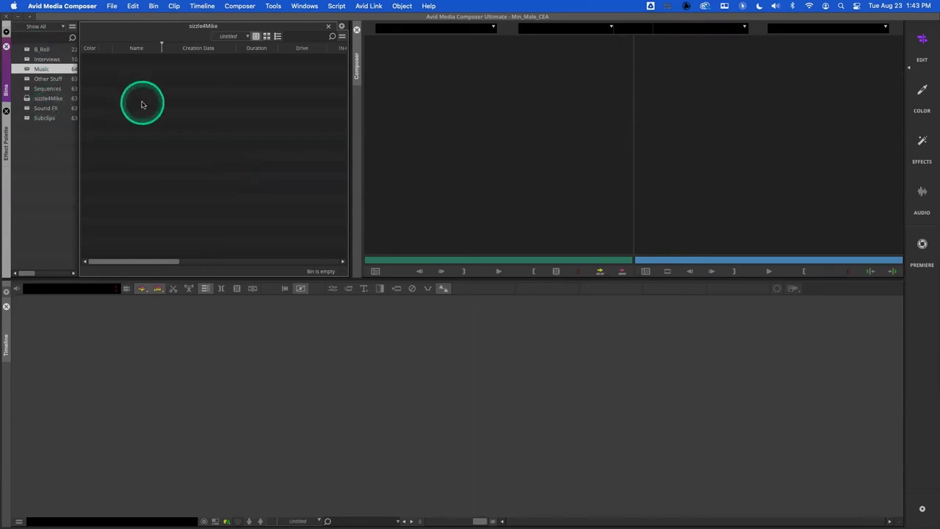
click(24, 73)
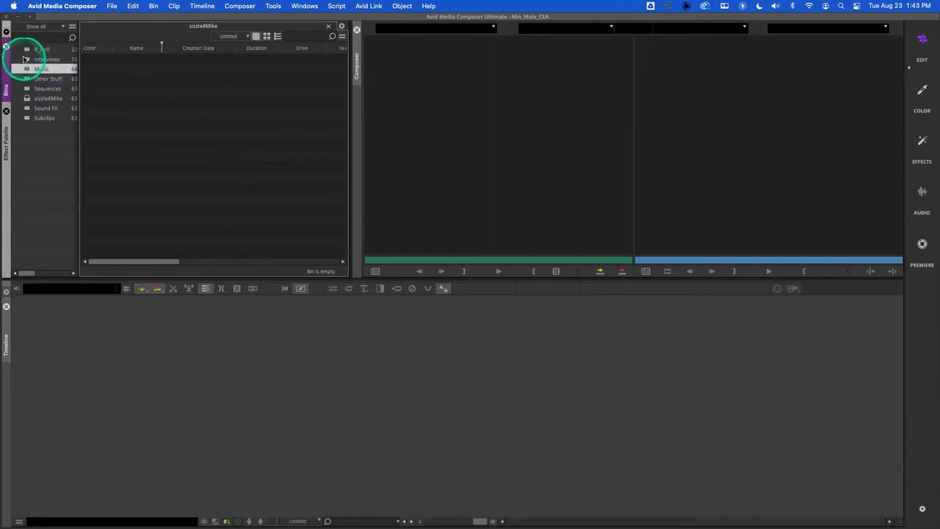
click(28, 50)
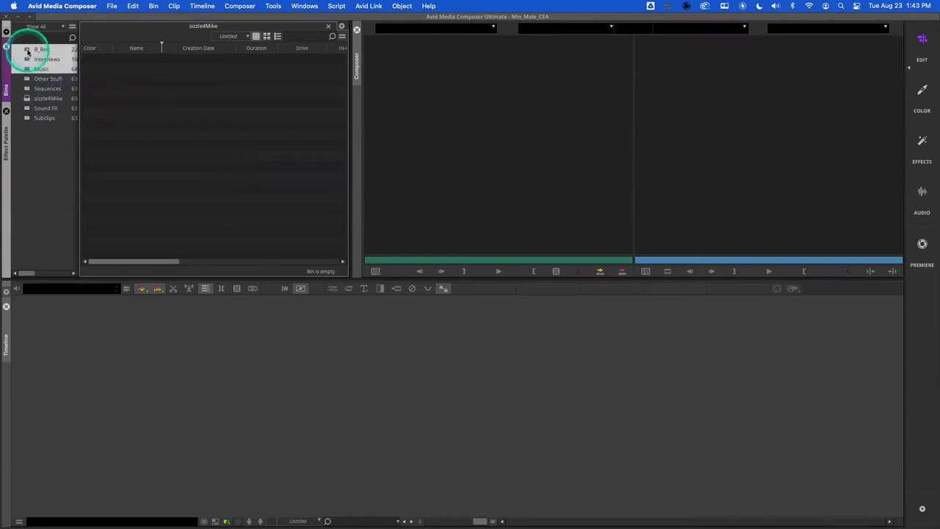
click(30, 73)
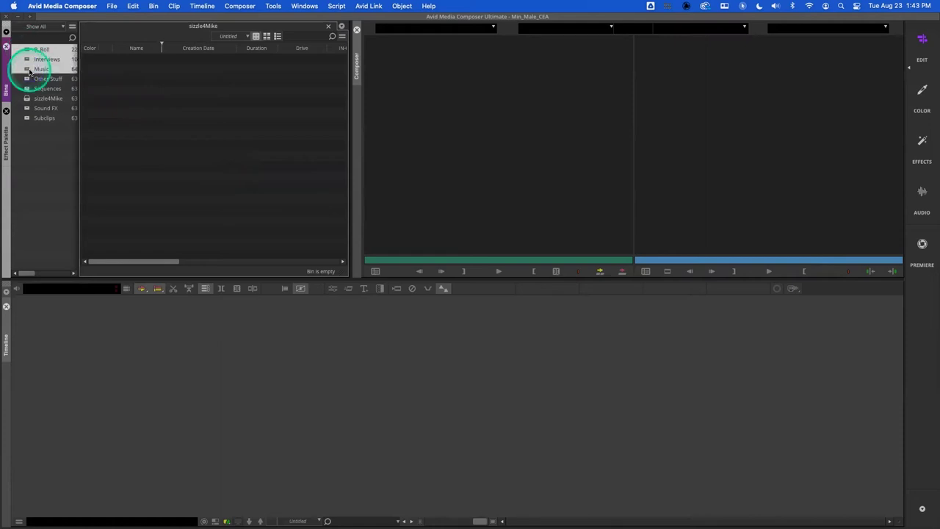
key(Delete)
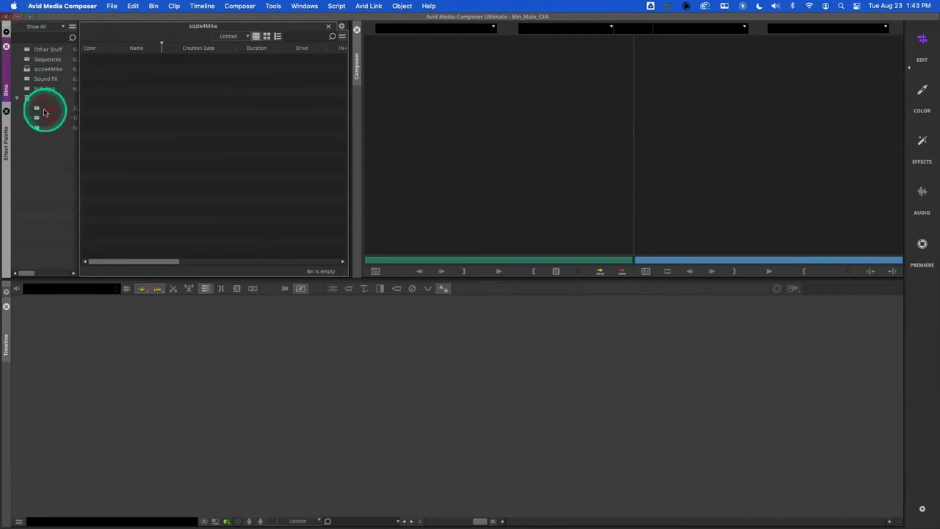
Empty the project's trash to permanently delete the discarded bins from the drive
click(73, 30)
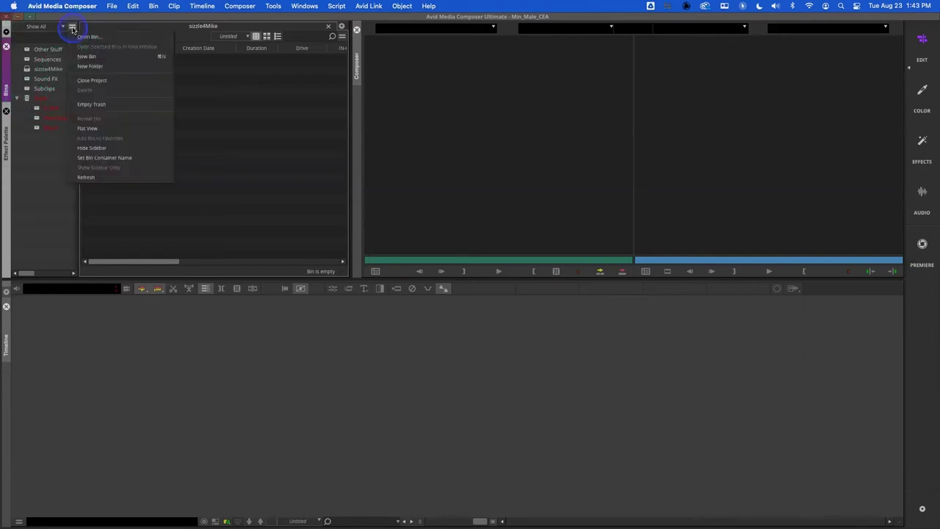
click(93, 106)
click(445, 281)
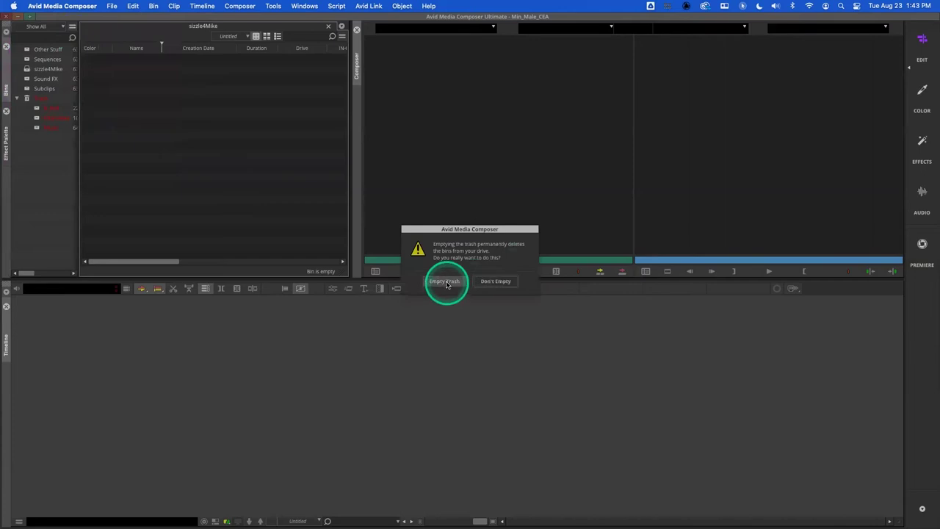
Hide Media Composer and check the bin files in the Min_Male_CEA folder against those in MMIC_20 Bins
key(super+h)
click(301, 310)
drag(300, 310, 325, 57)
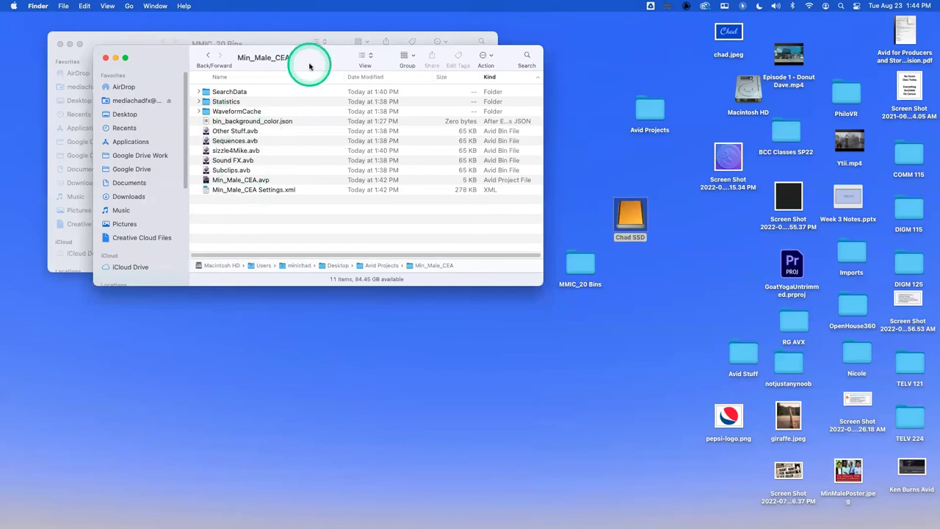
drag(309, 67, 345, 169)
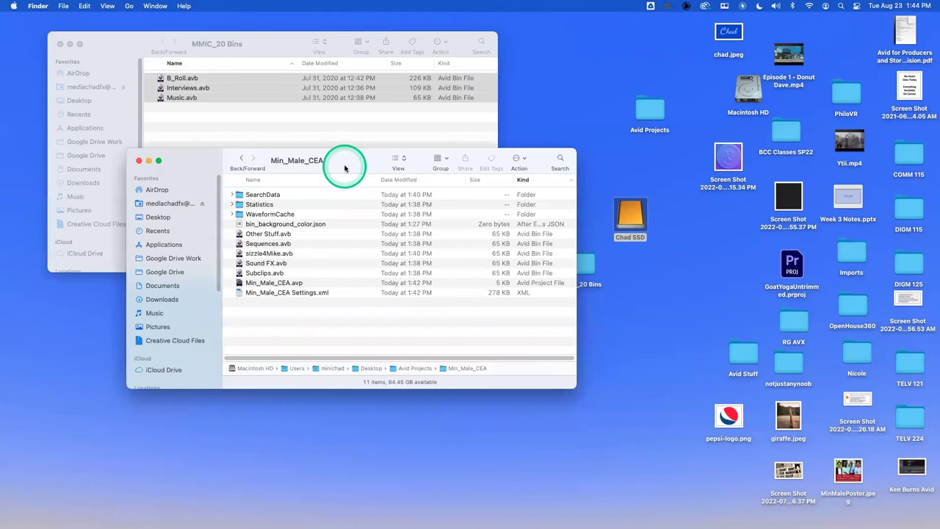
Switch to Avid Media Composer and open the Music.avb bin from the MMIC_20 Bins folder on the Desktop
mouse_move(661, 518)
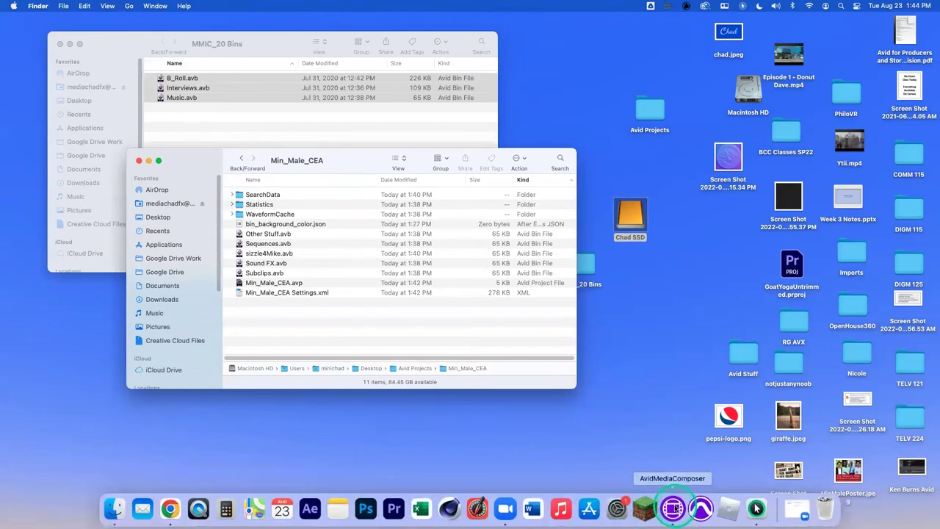
click(673, 509)
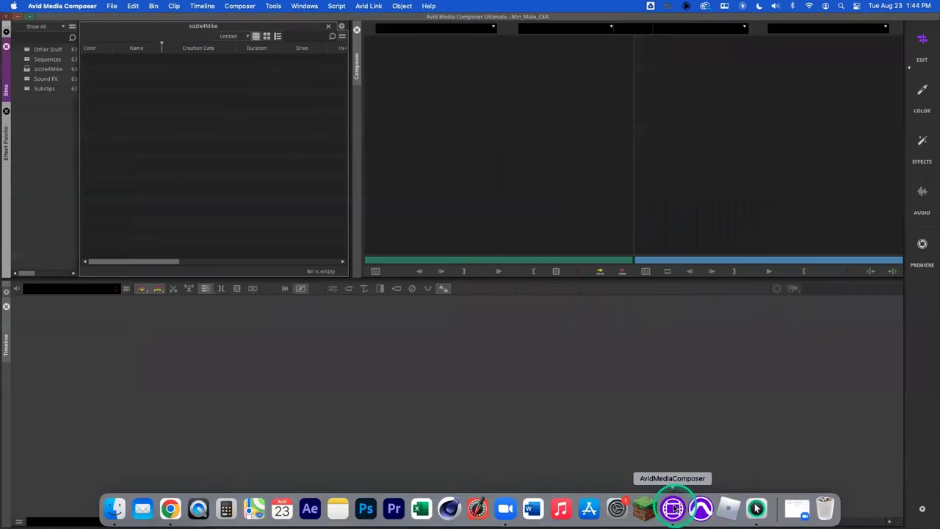
click(112, 7)
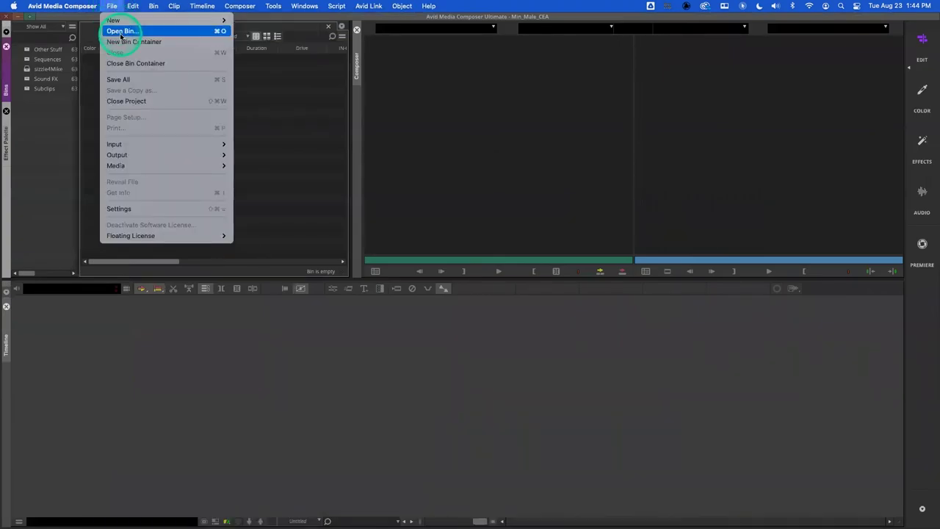
click(121, 31)
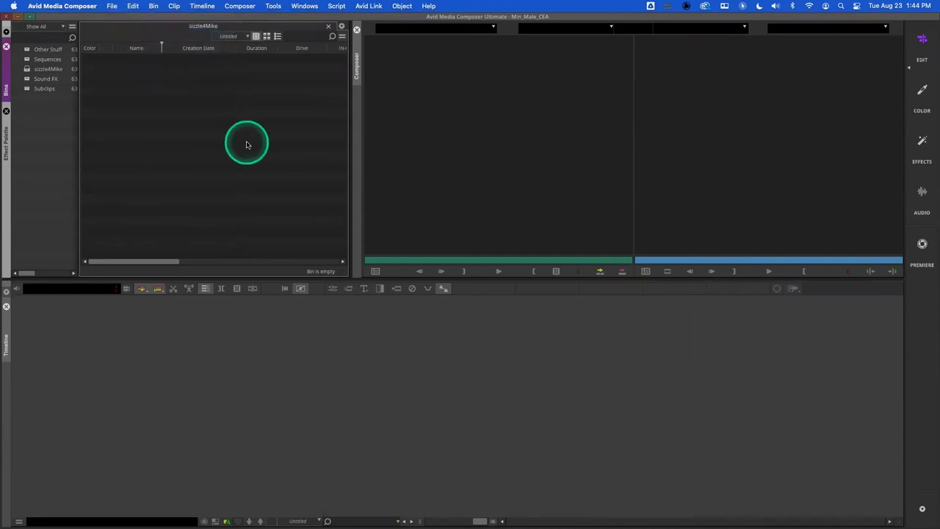
click(266, 110)
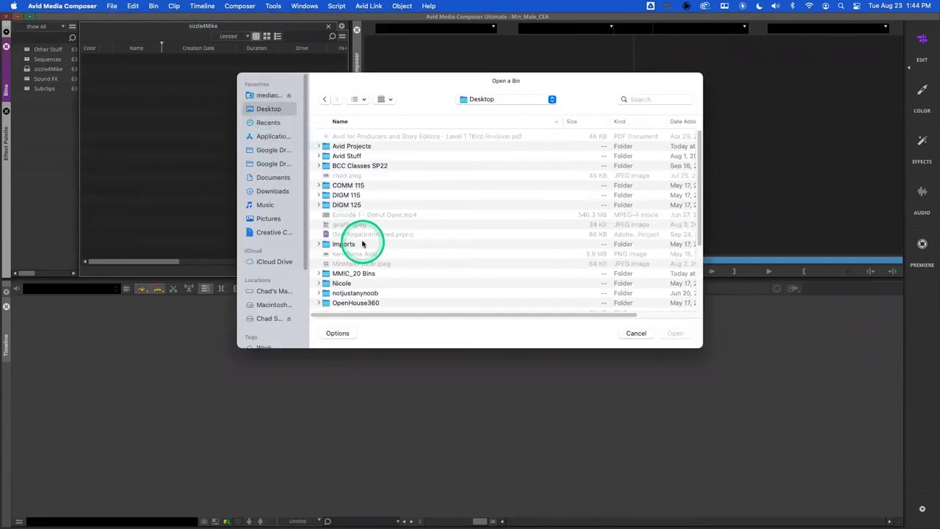
double_click(349, 274)
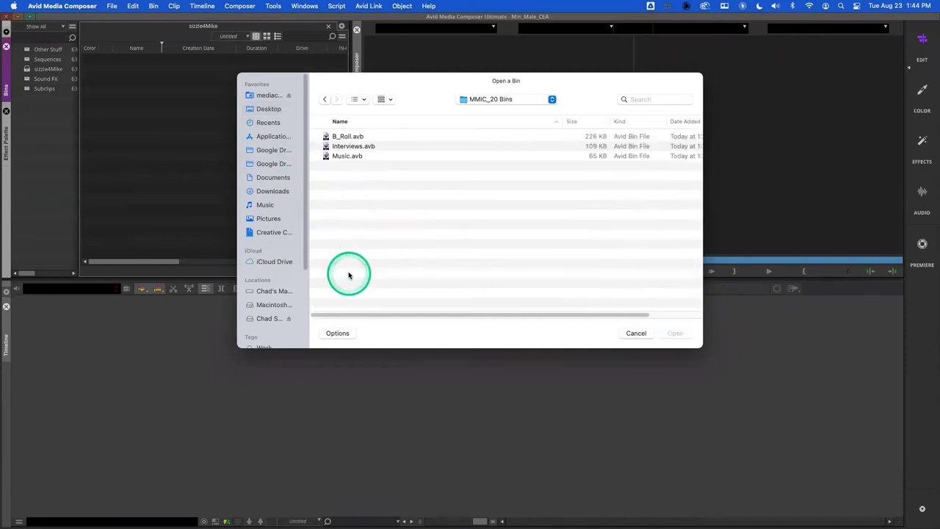
click(342, 156)
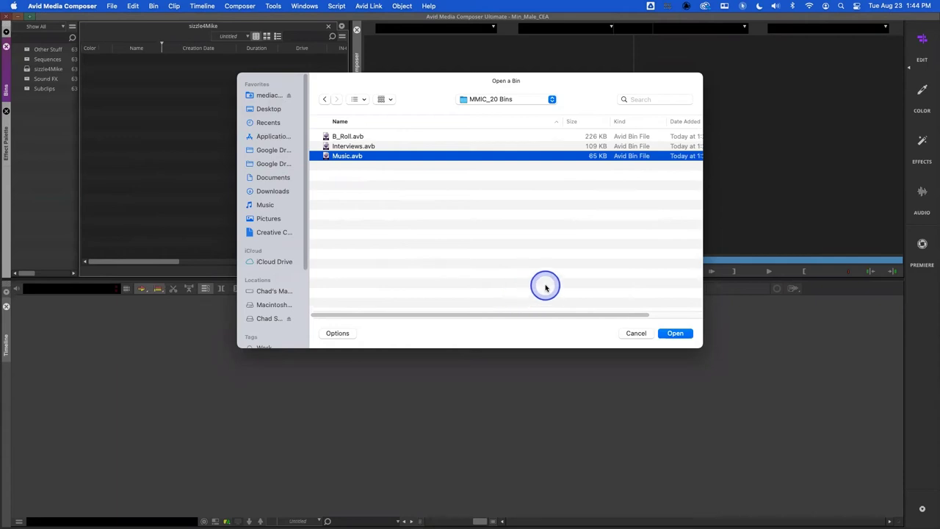
click(674, 333)
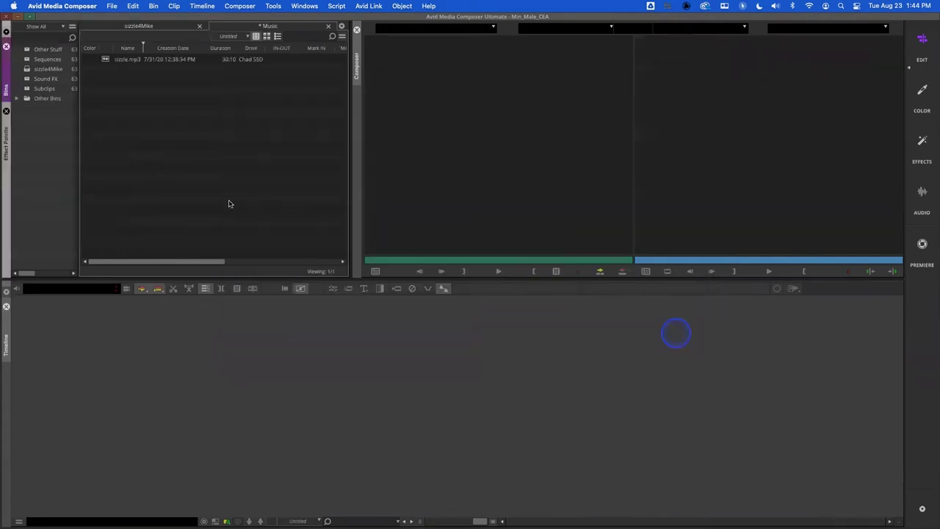
Expand the Other Bins folder and remove the Music bin from the project
click(16, 100)
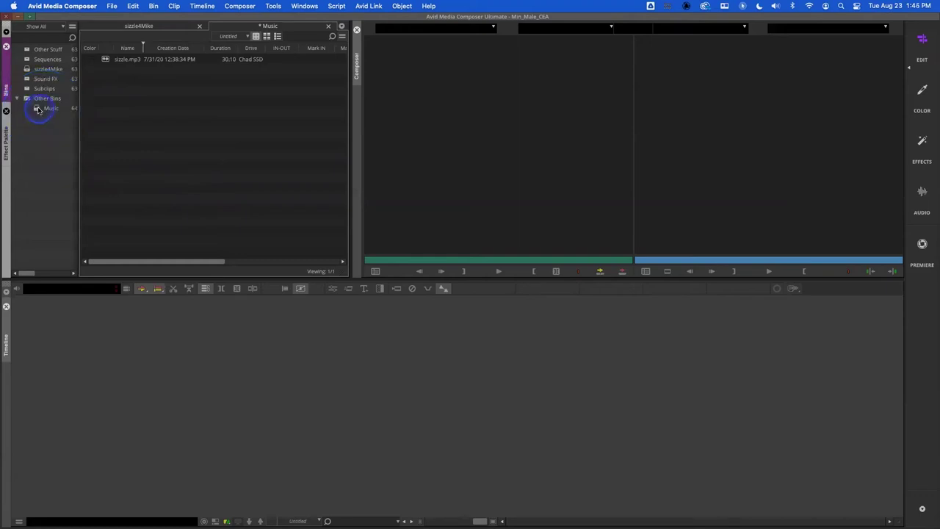
click(44, 111)
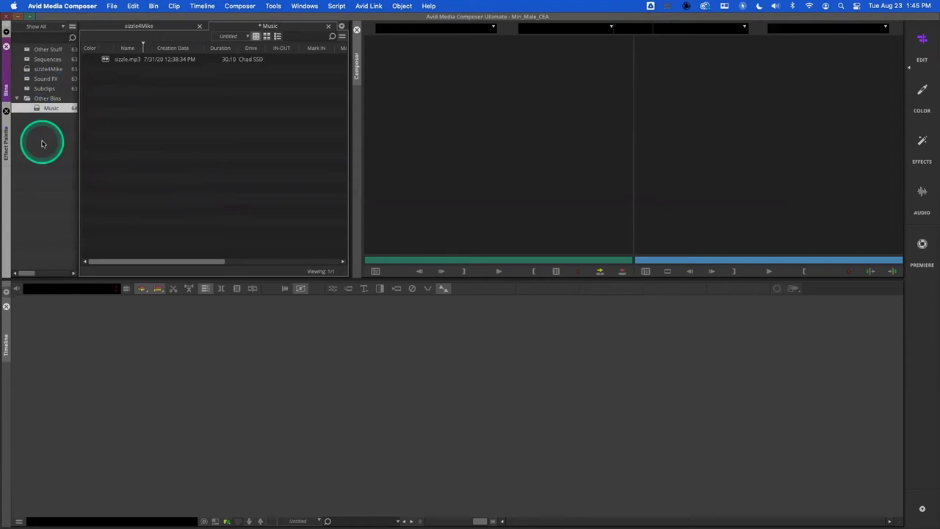
key(Delete)
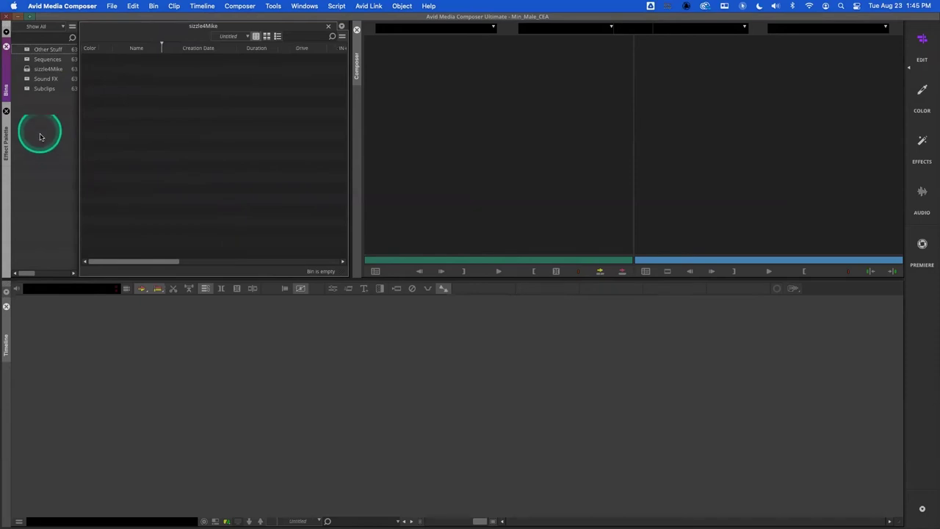
Open the Music.avb bin from the MMIC_20 Bins folder in the project
click(112, 7)
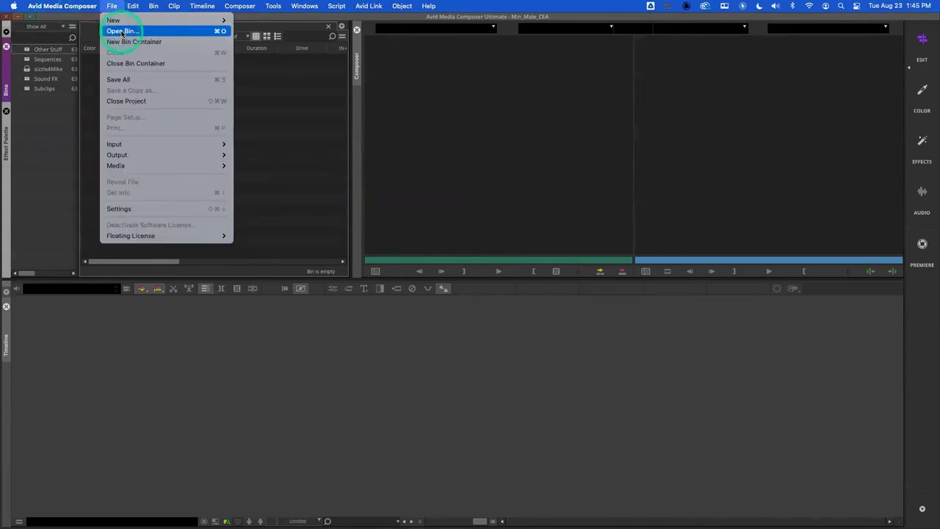
click(122, 31)
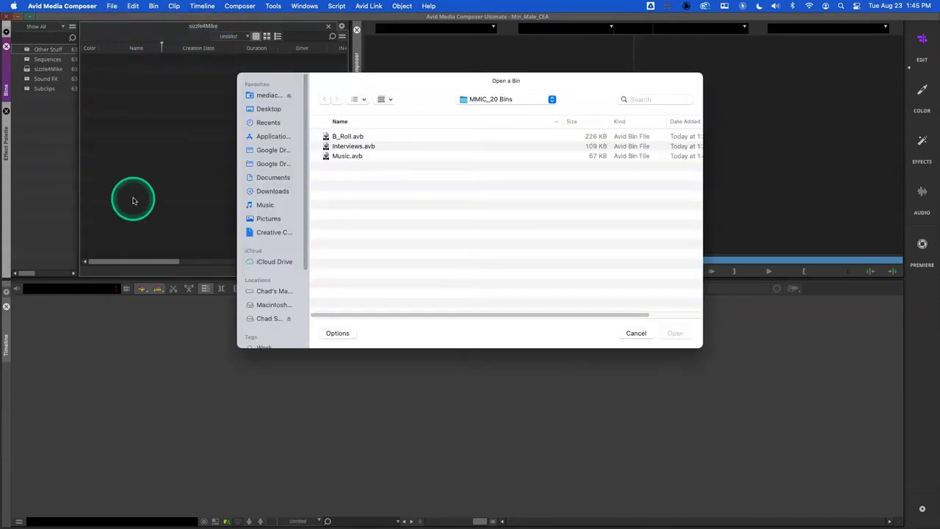
click(346, 156)
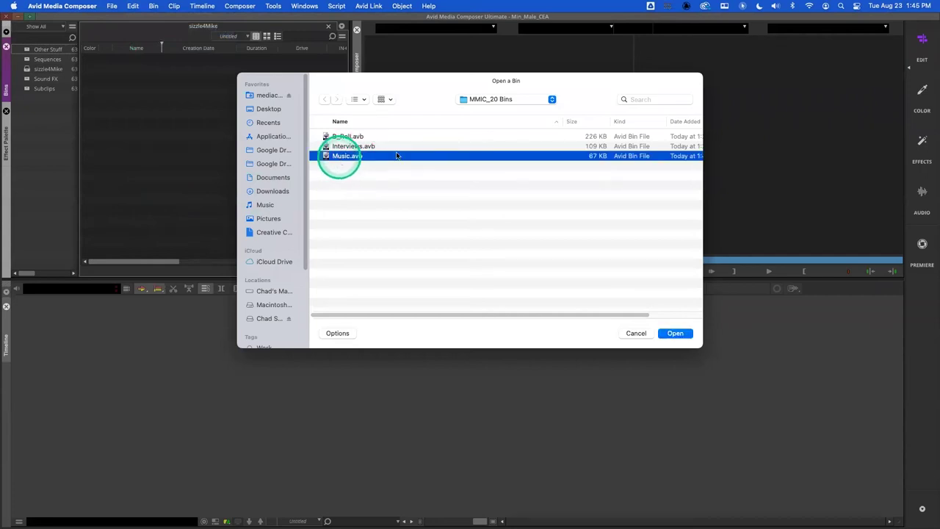
click(676, 333)
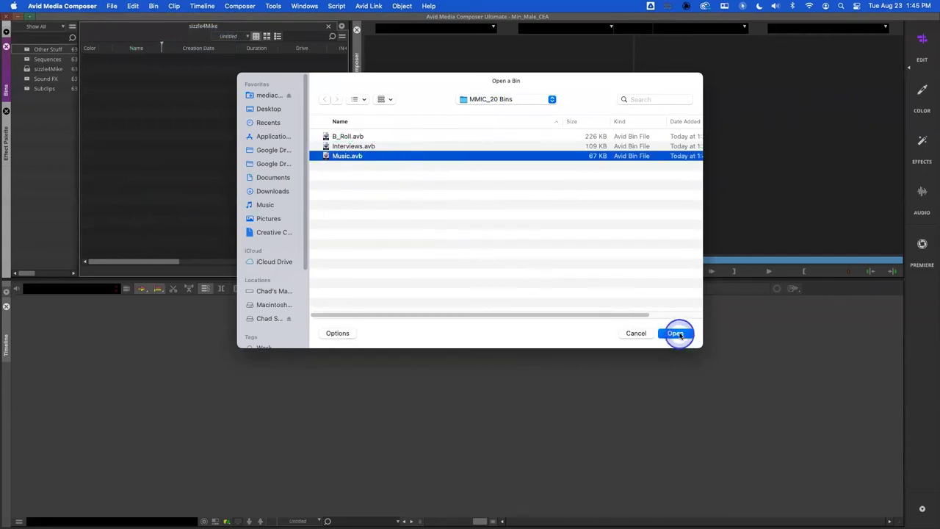
Remove the Music bin listed under Other Bins from the project
click(16, 98)
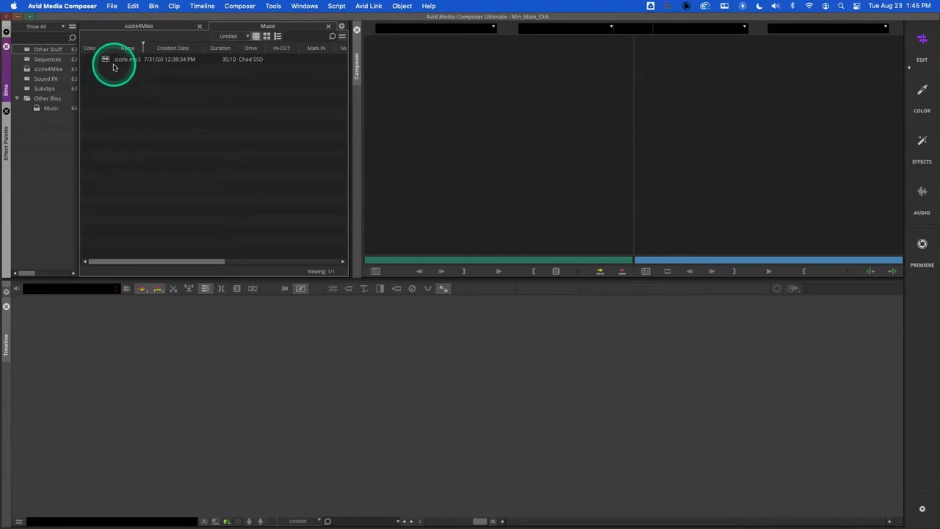
click(40, 108)
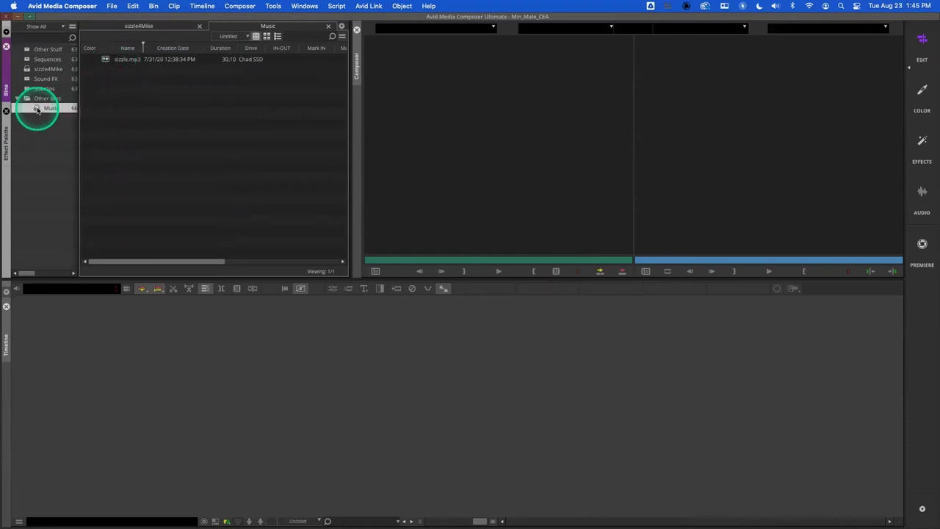
click(35, 108)
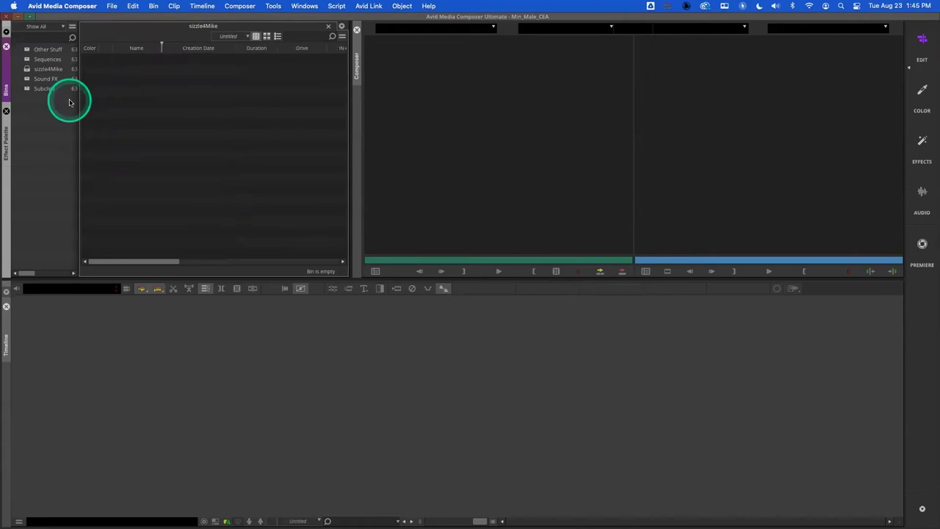
Hide Media Composer and copy B_Roll.avb, Interviews.avb and Music.avb from the MMIC_20 Bins folder into the Min_Male_CEA project folder
key(super+h)
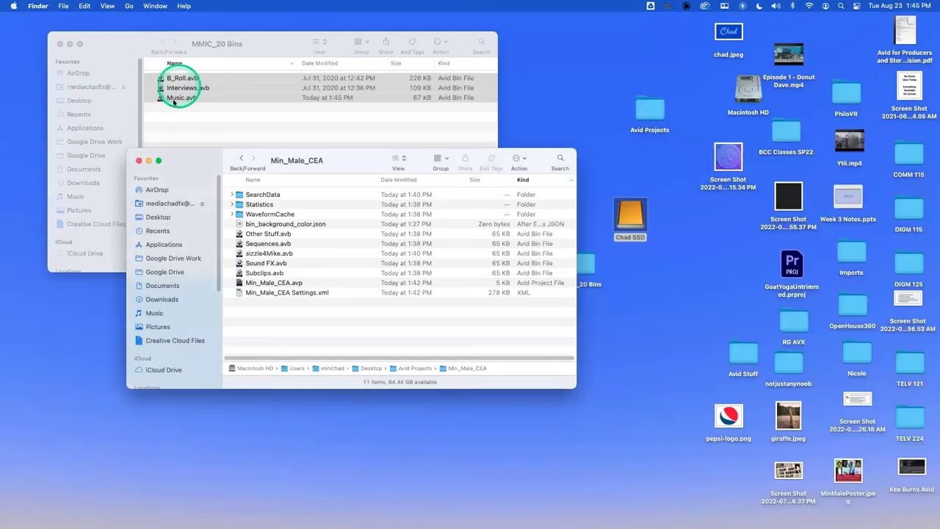
click(175, 108)
drag(210, 114, 237, 196)
click(199, 129)
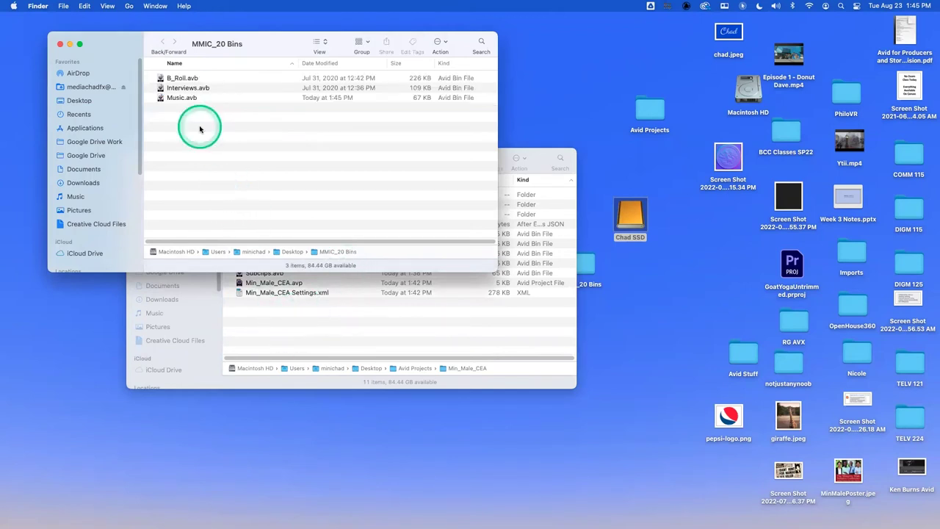
key(super+a)
drag(192, 156, 327, 323)
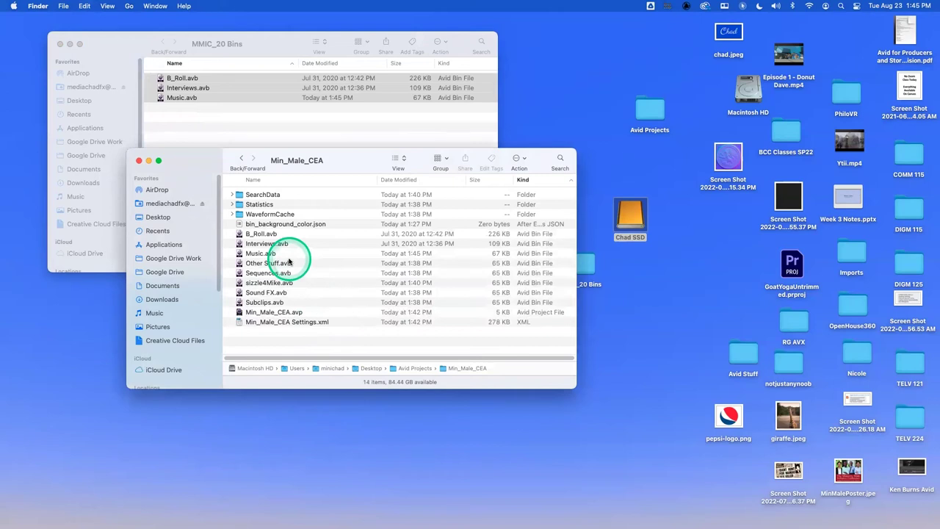
Check the bin files in the MMIC_20 Bins and Min_Male_CEA folders and close both Finder windows
click(235, 132)
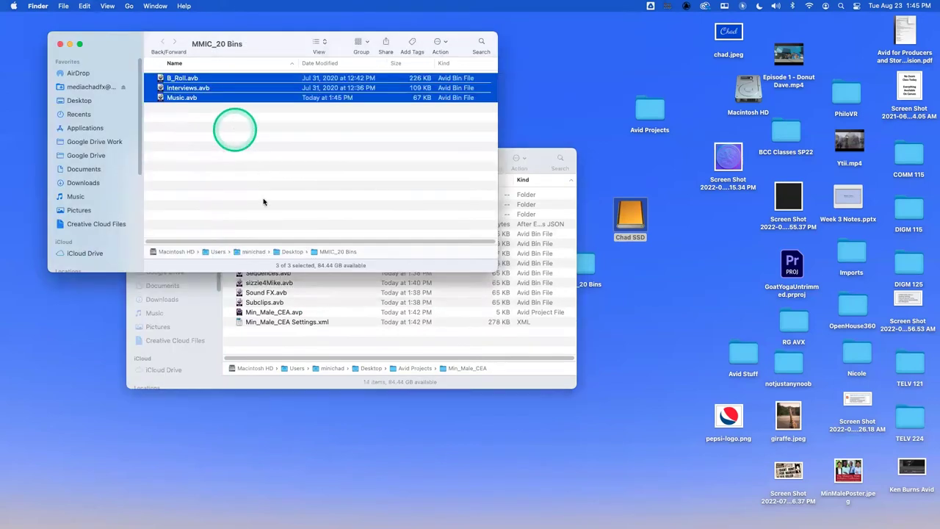
click(277, 336)
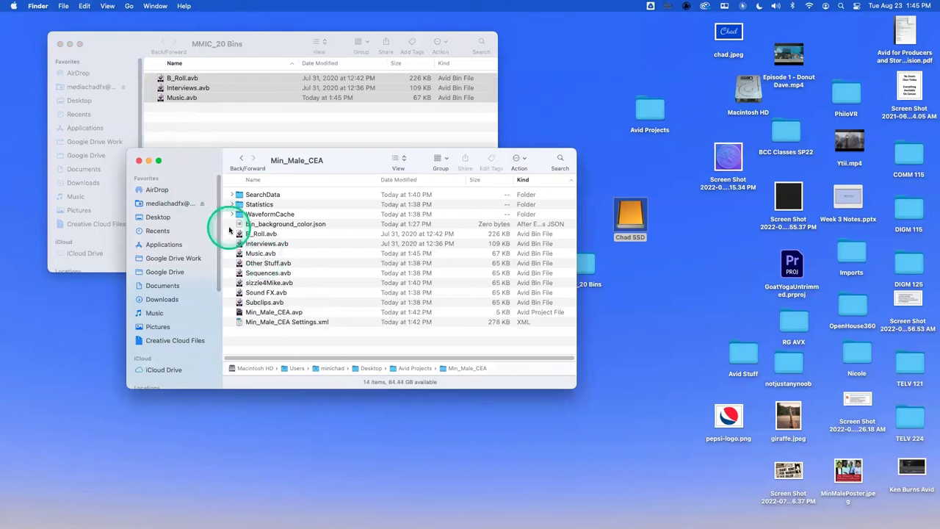
click(139, 160)
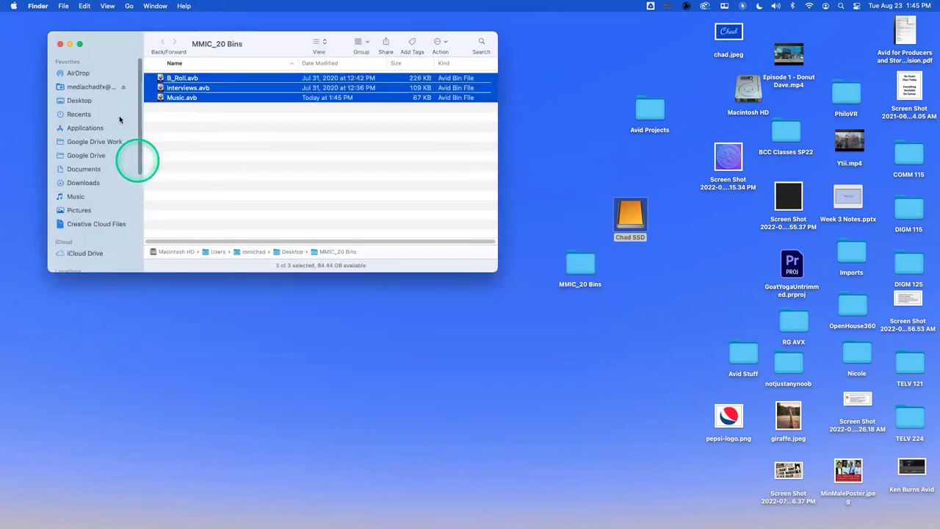
click(60, 44)
Switch to Avid Media Composer, close the current project and reopen Min_Male_CEA to load the copied bins
mouse_move(757, 508)
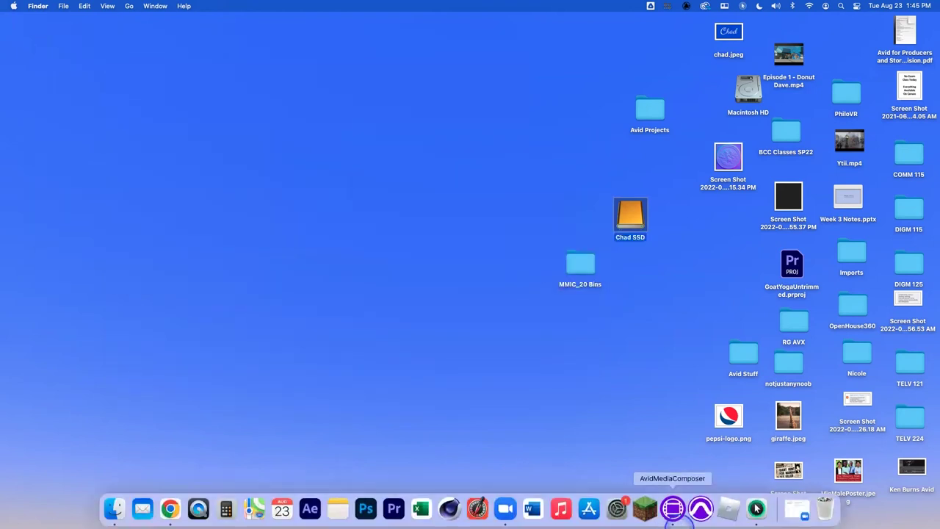
click(673, 508)
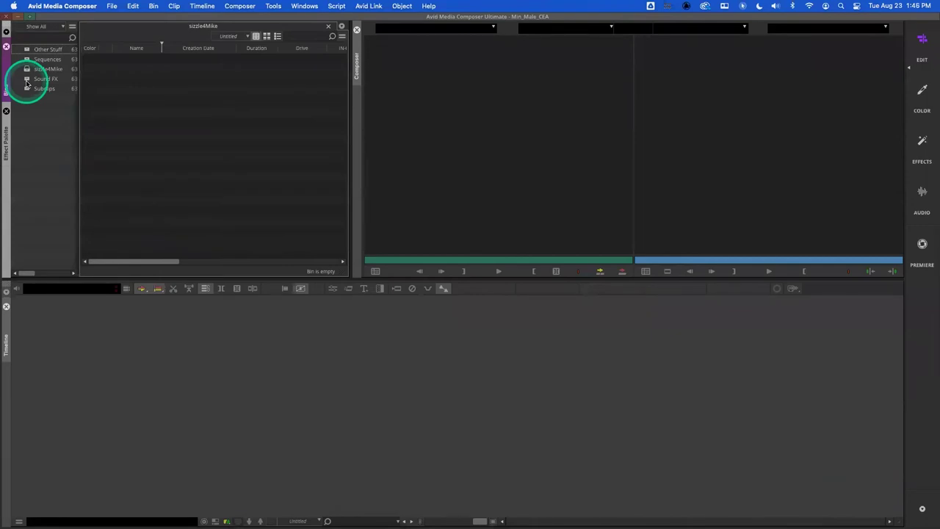
key(super+w)
click(446, 275)
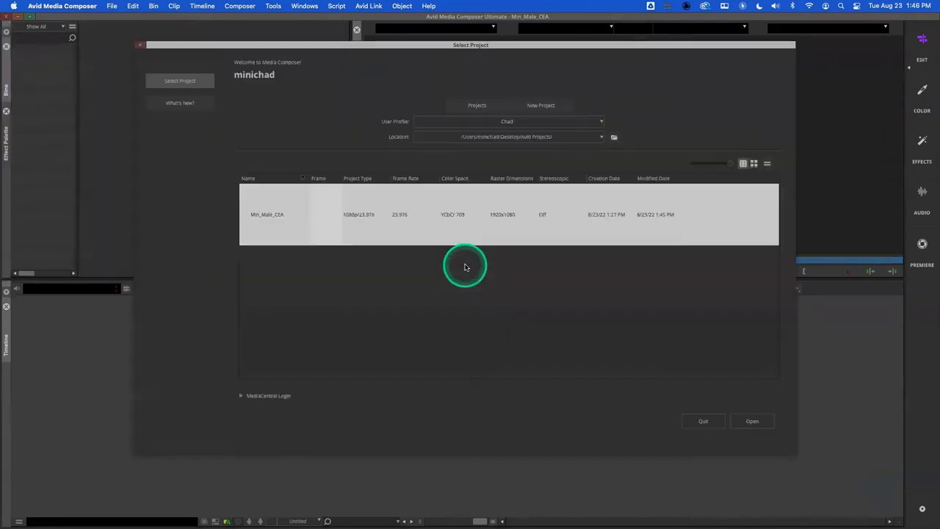
double_click(272, 217)
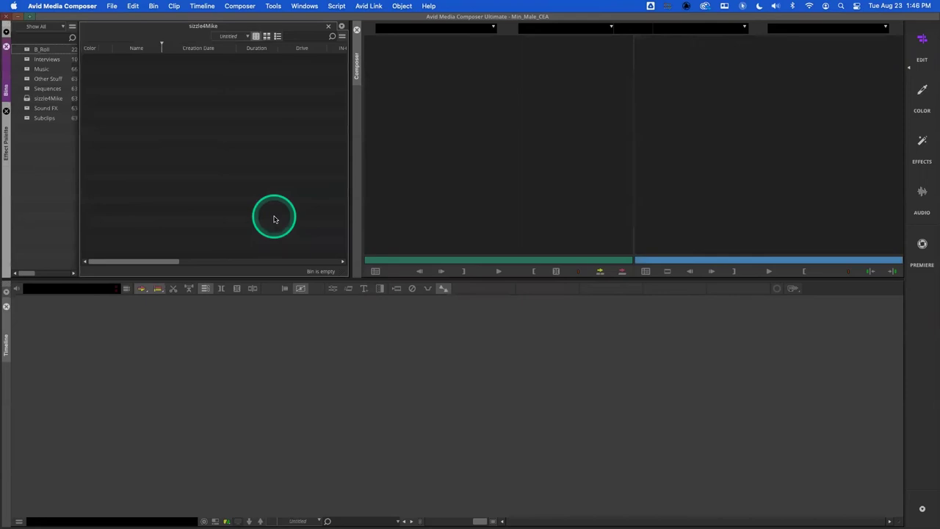
Open the B_Roll bin and widen the bin area beside the Composer to show more clip thumbnails
double_click(26, 51)
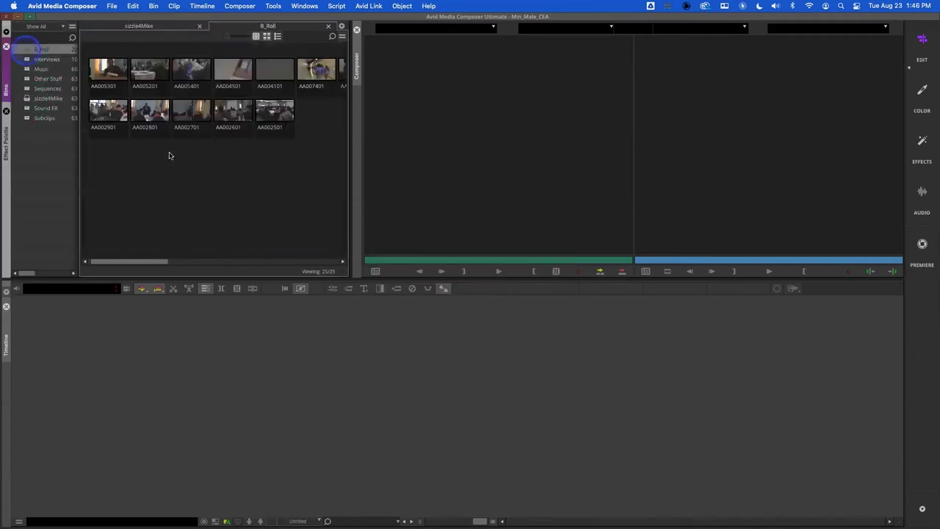
drag(351, 217, 550, 232)
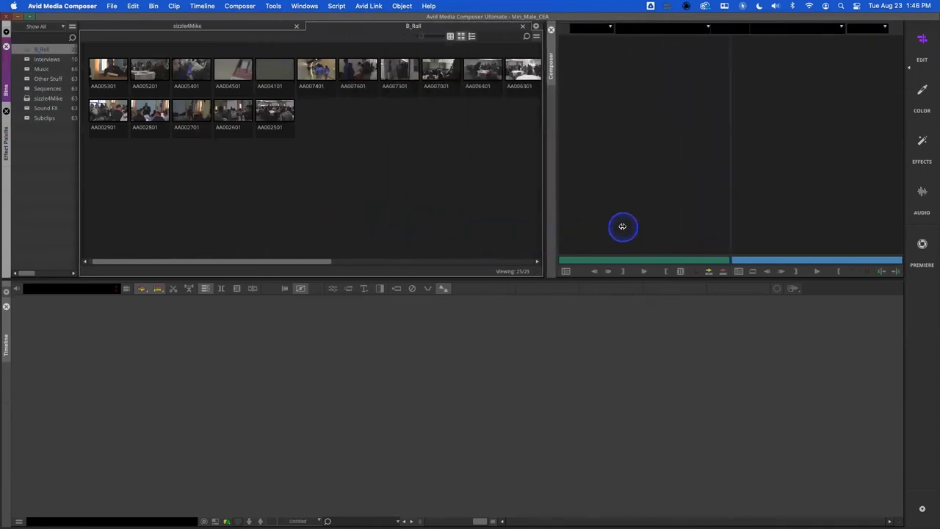
drag(623, 227, 461, 230)
mouse_move(275, 236)
mouse_down()
mouse_move(263, 232)
mouse_move(311, 176)
mouse_up()
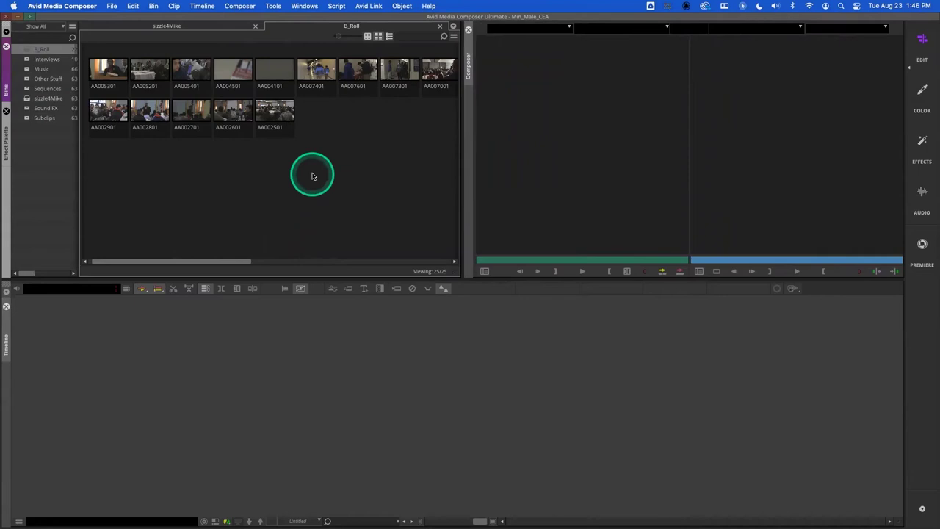
Switch the B_Roll bin to text view and select the Tracks column
click(369, 37)
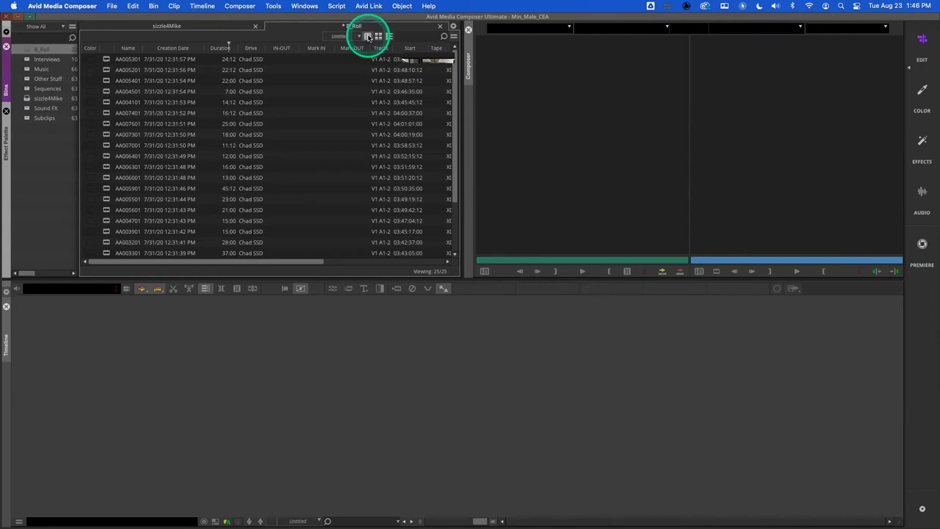
click(380, 48)
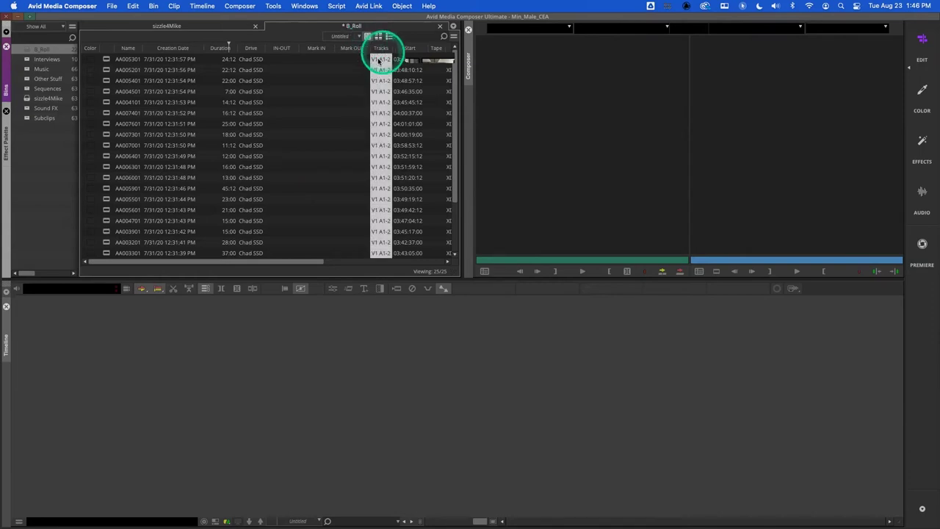
drag(372, 64, 335, 37)
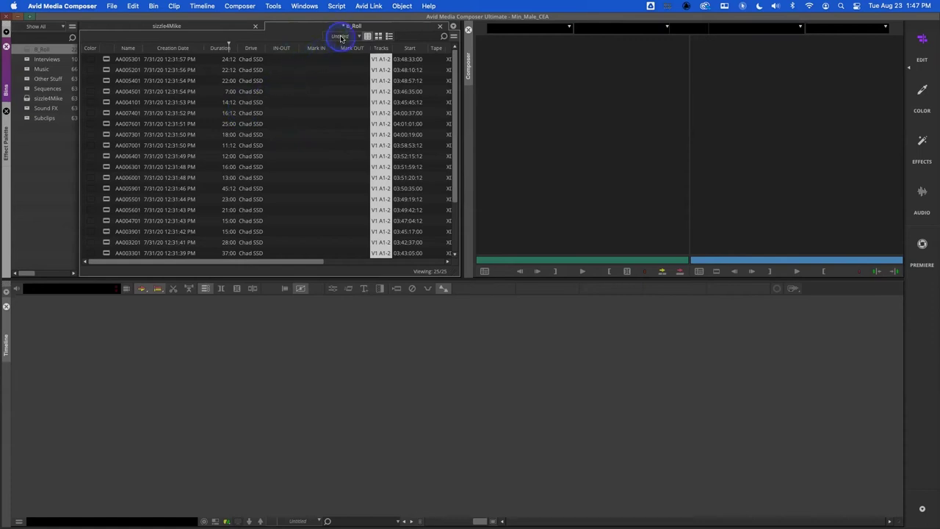
Apply the Basic and Capture bin views to the B_Roll bin in turn to compare their columns
click(341, 38)
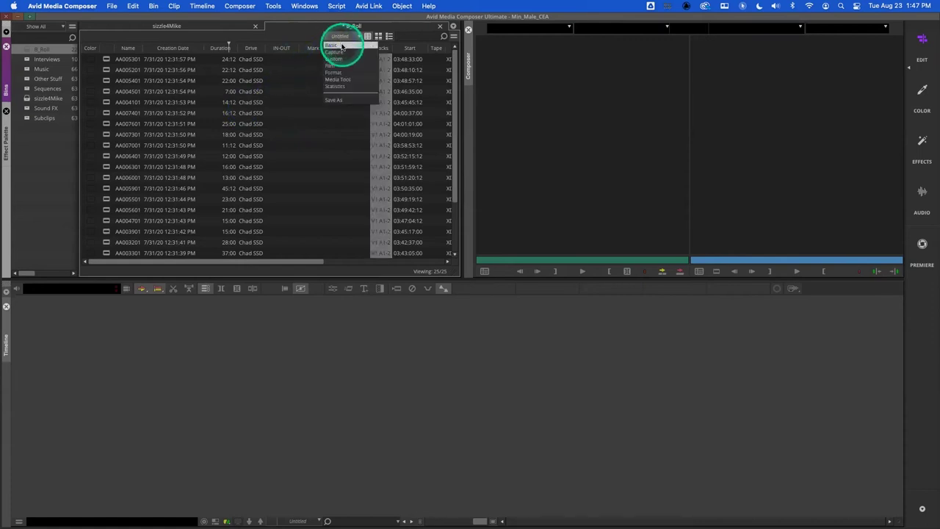
click(341, 46)
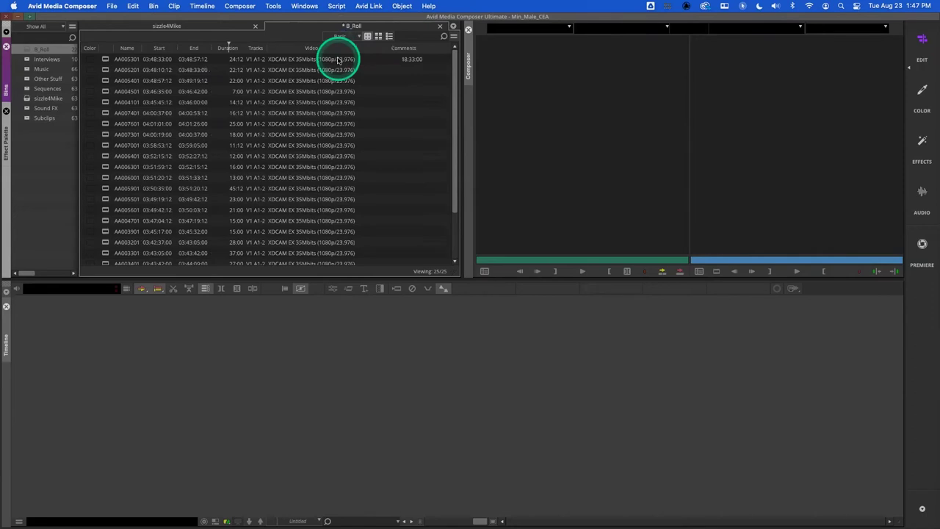
click(340, 37)
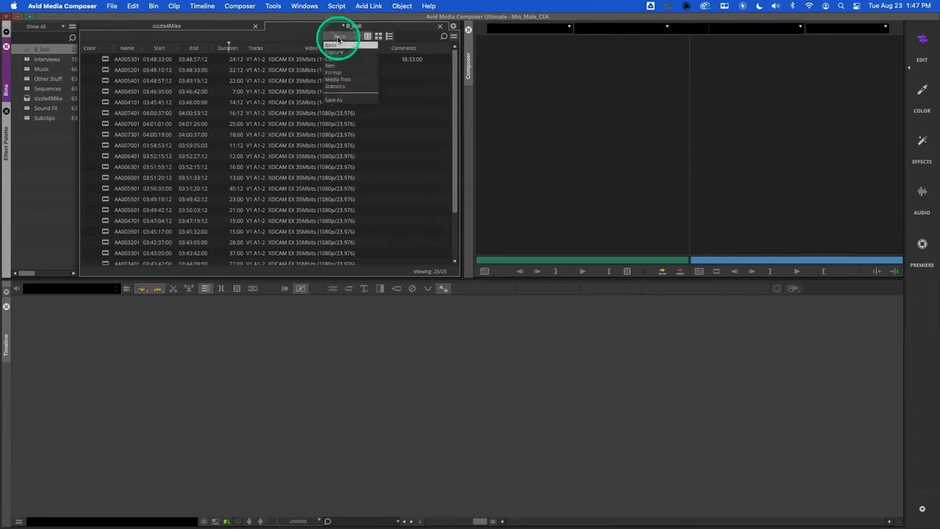
click(342, 52)
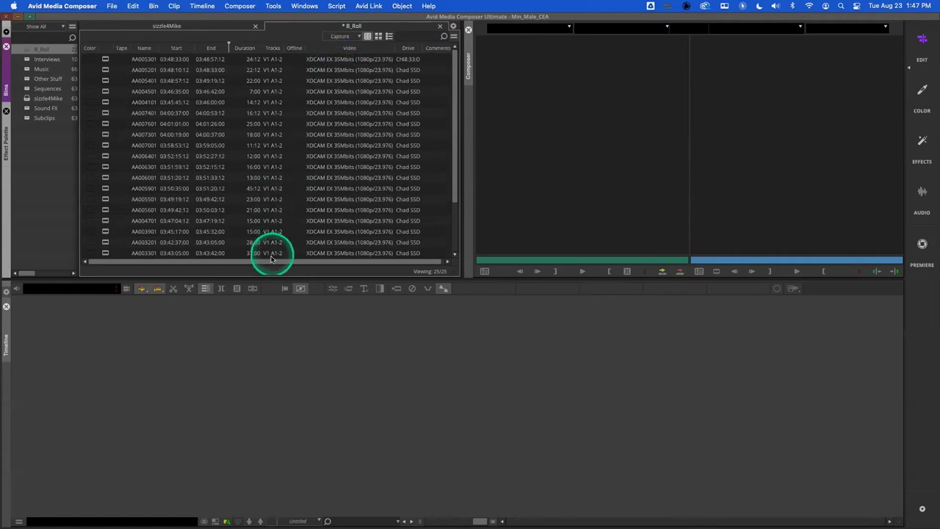
drag(305, 262, 307, 261)
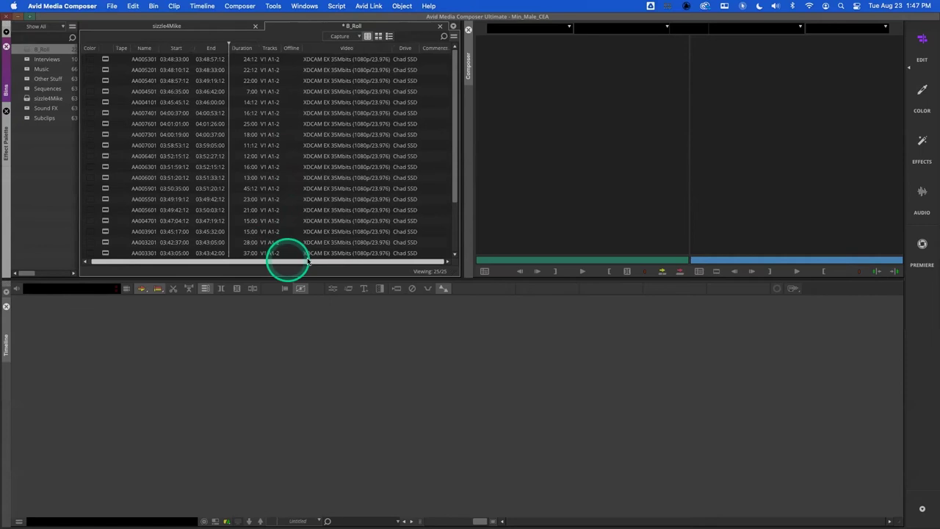
Apply the Film and Media Tool bin views to the B_Roll bin in turn to compare their columns
click(340, 37)
click(338, 65)
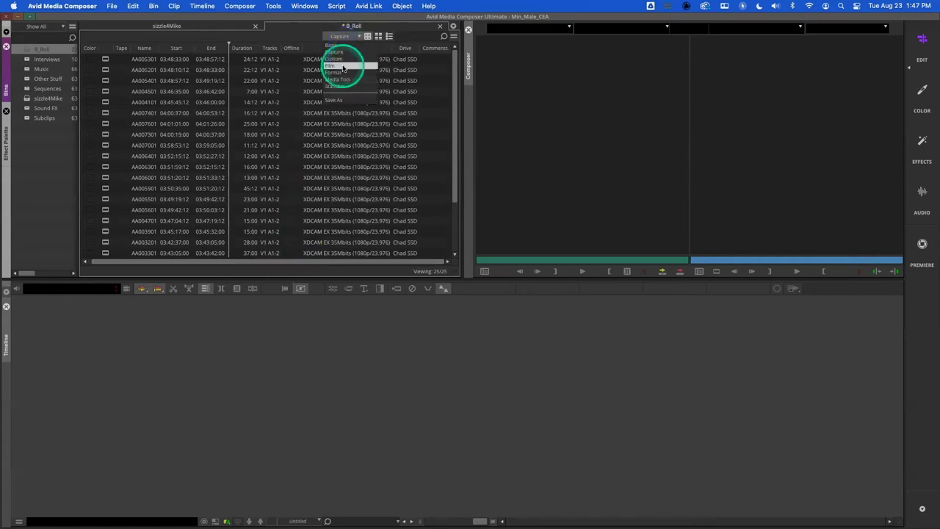
mouse_move(261, 262)
mouse_down()
mouse_move(360, 262)
mouse_move(221, 261)
mouse_move(311, 261)
mouse_move(250, 262)
mouse_up()
click(340, 36)
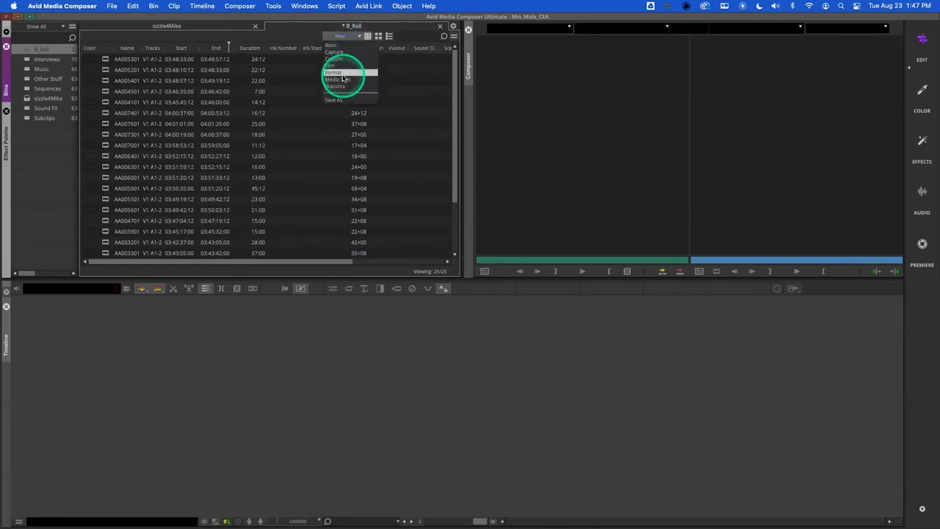
click(343, 78)
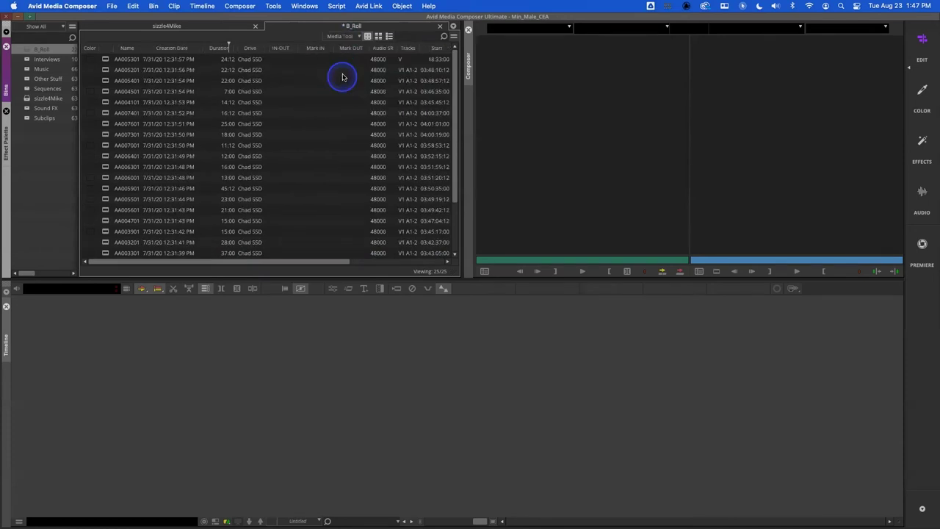
Apply the Statistics bin view to the B_Roll bin to inspect its columns, and return the bin to frame view
click(343, 37)
click(349, 88)
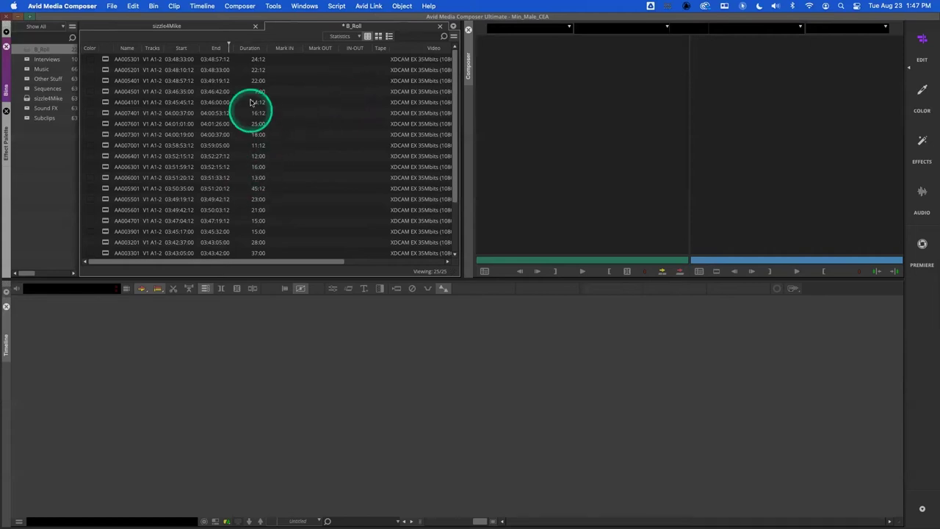
drag(248, 262, 420, 263)
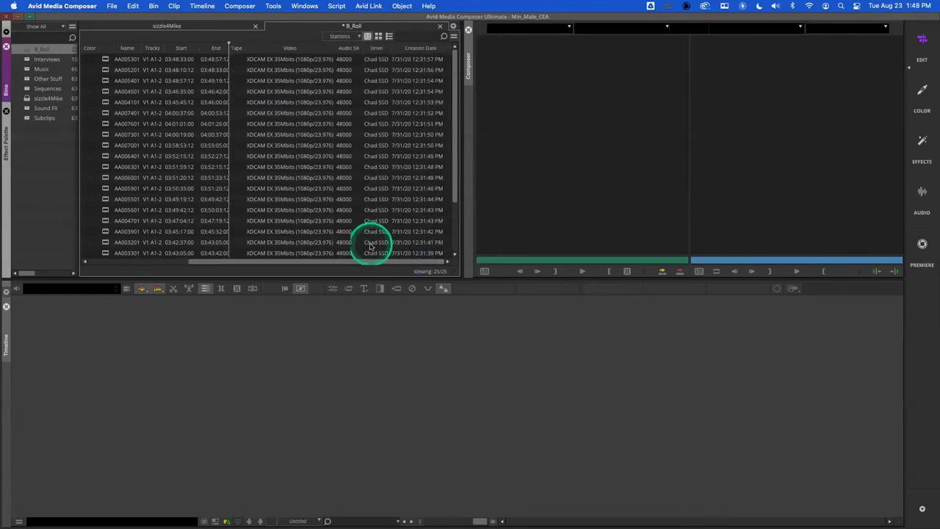
drag(361, 262, 191, 268)
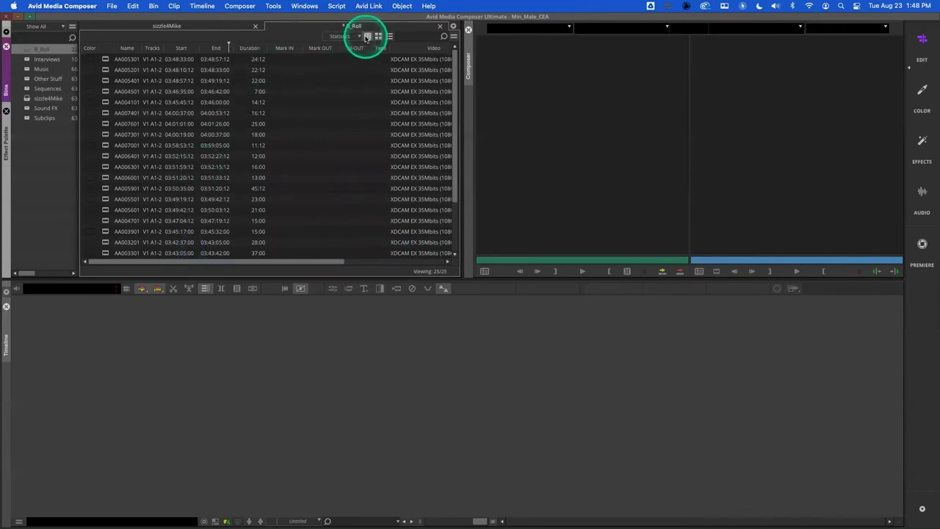
click(378, 36)
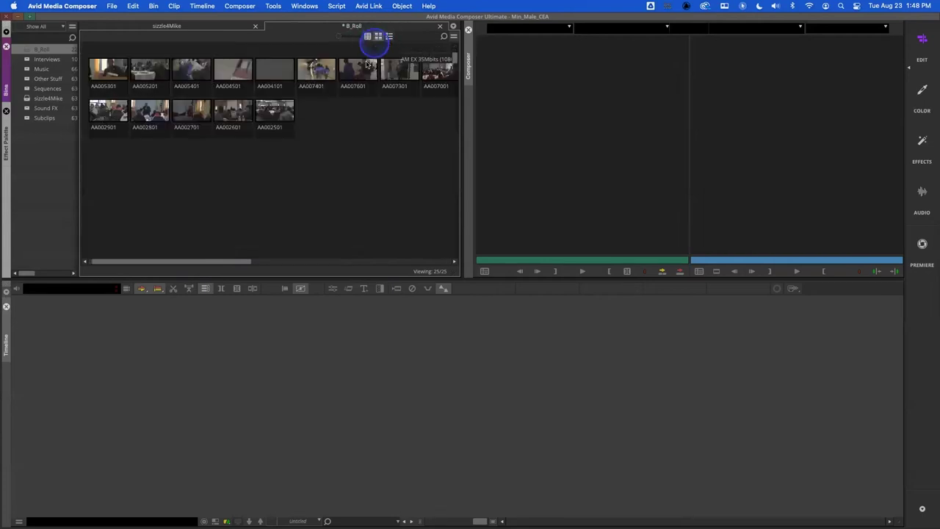
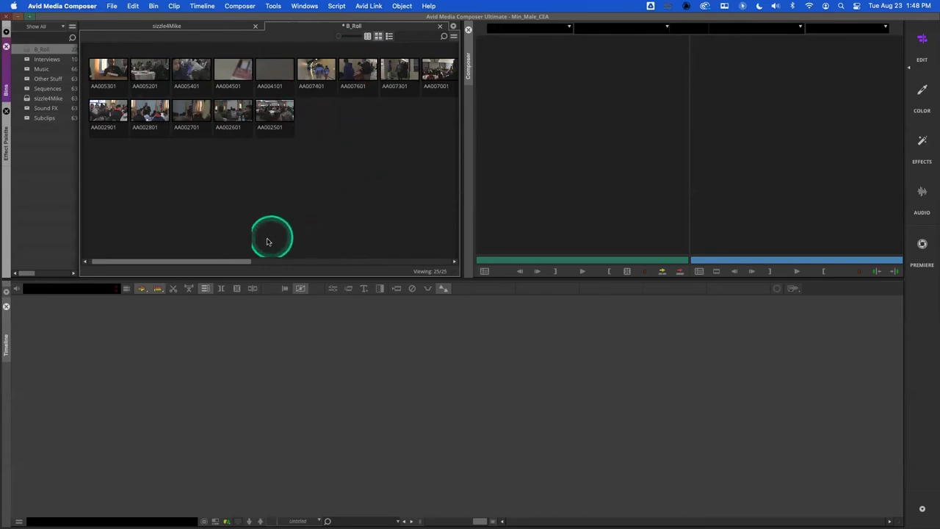
Move clips AA007401, AA007601 and AA007301, and clips AA007001, AA006401 and AA006301, into two separate groups below the B_Roll bin's main rows
drag(227, 262, 195, 256)
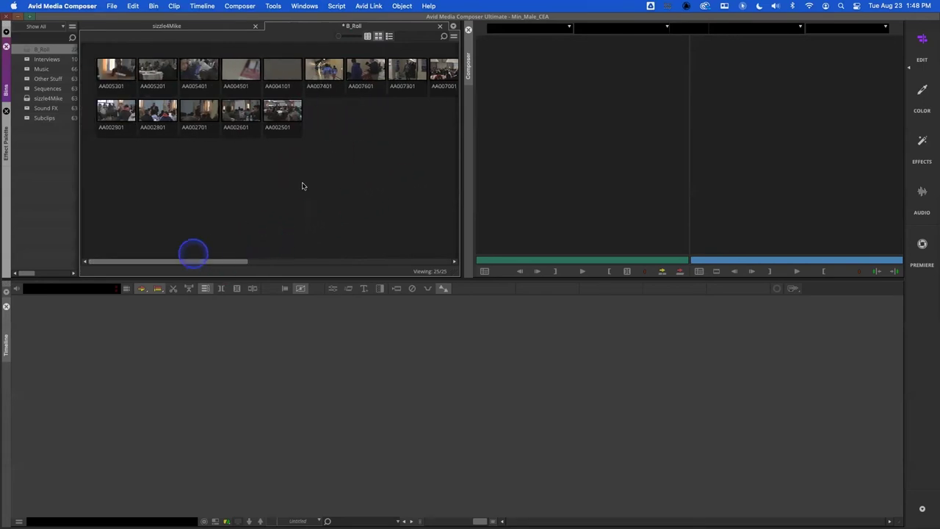
drag(329, 129, 117, 161)
drag(224, 262, 345, 263)
drag(140, 58, 283, 117)
drag(222, 76, 144, 208)
drag(218, 263, 112, 273)
drag(336, 196, 184, 218)
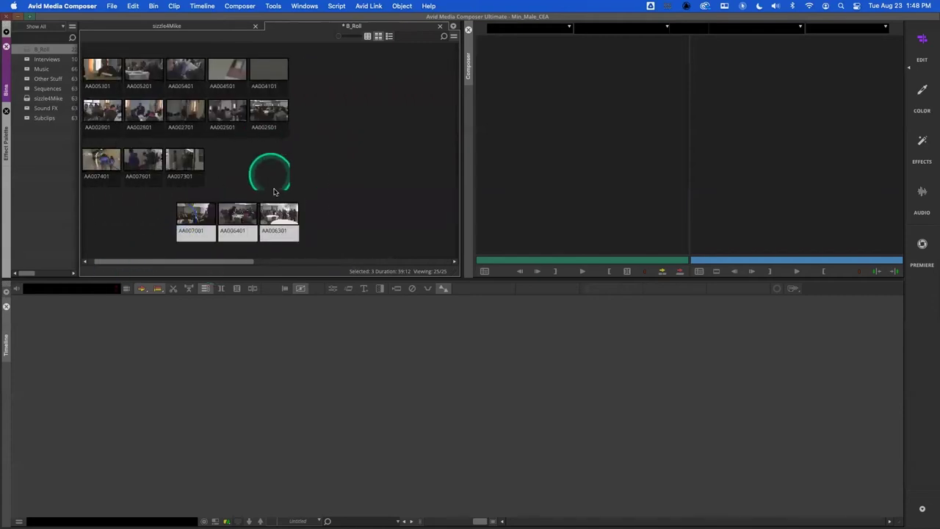
Move clips AA002601, AA002501, AA002701, AA002801, AA004501 and AA007301 individually into a loose cluster on the right side of the B_Roll bin
click(279, 168)
drag(236, 108, 350, 81)
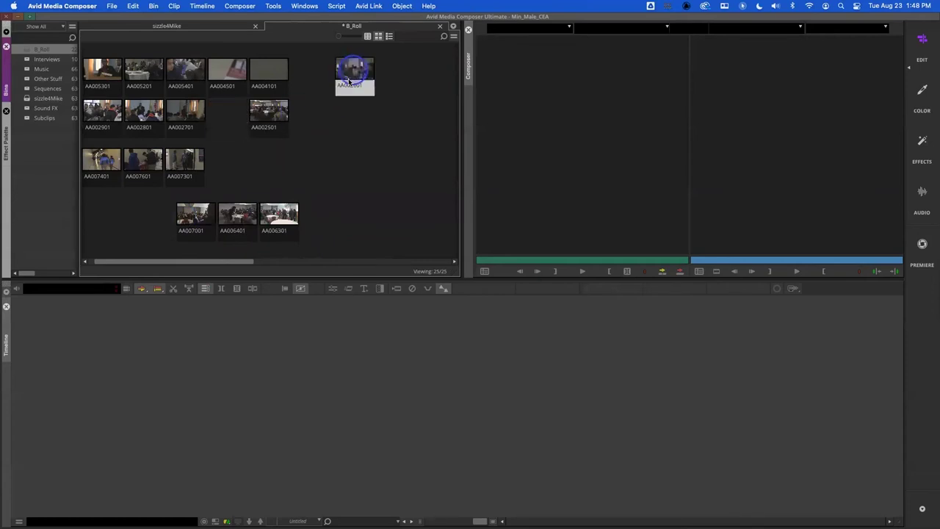
drag(269, 110, 342, 86)
click(355, 72)
drag(185, 116, 441, 91)
drag(143, 120, 336, 149)
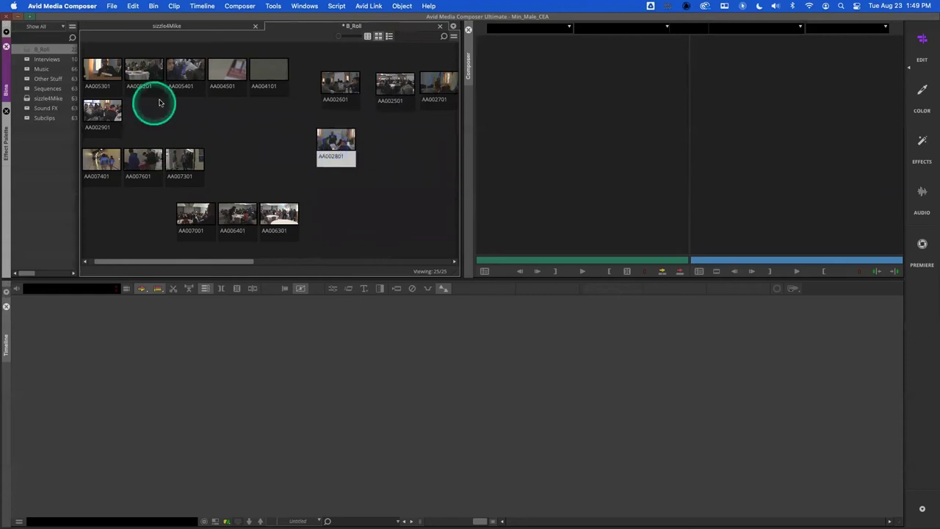
drag(227, 69, 397, 142)
drag(188, 160, 395, 150)
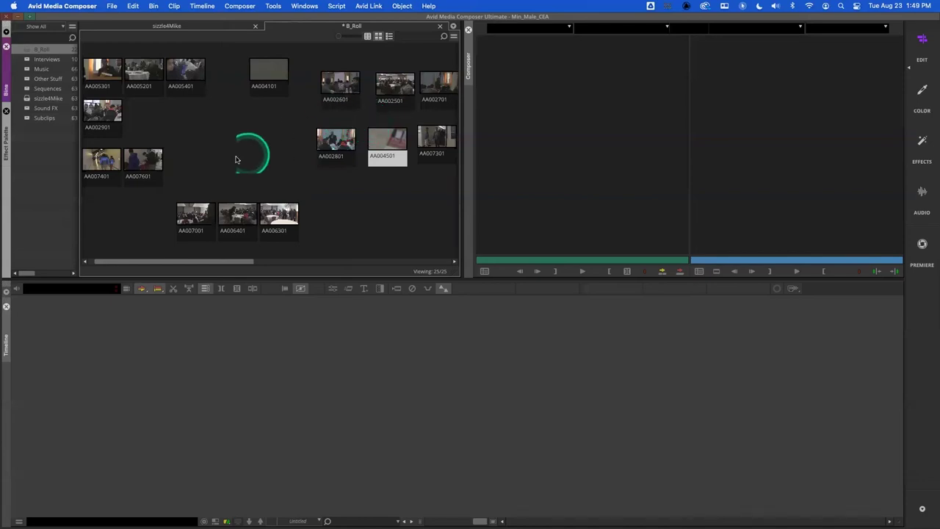
Rearrange the scattered B_Roll clips into even rows with the Fill Window command
drag(231, 262, 224, 261)
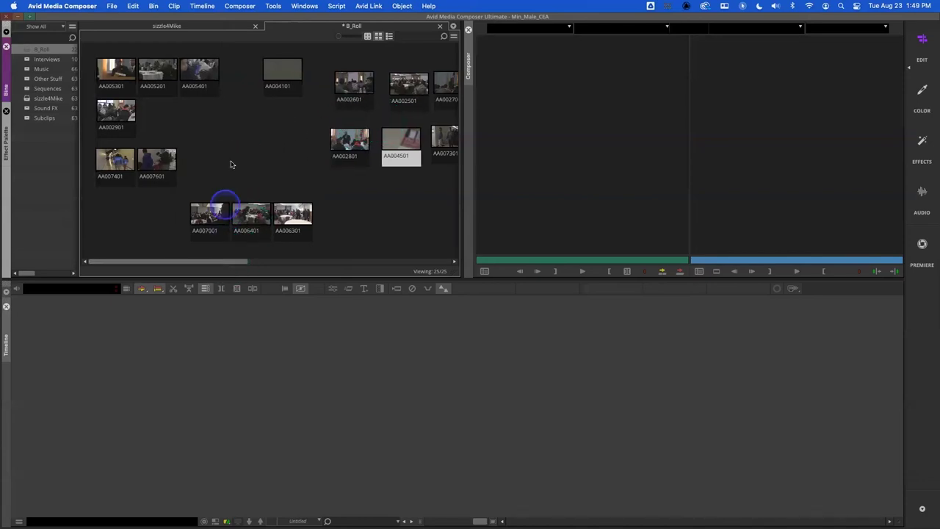
click(454, 37)
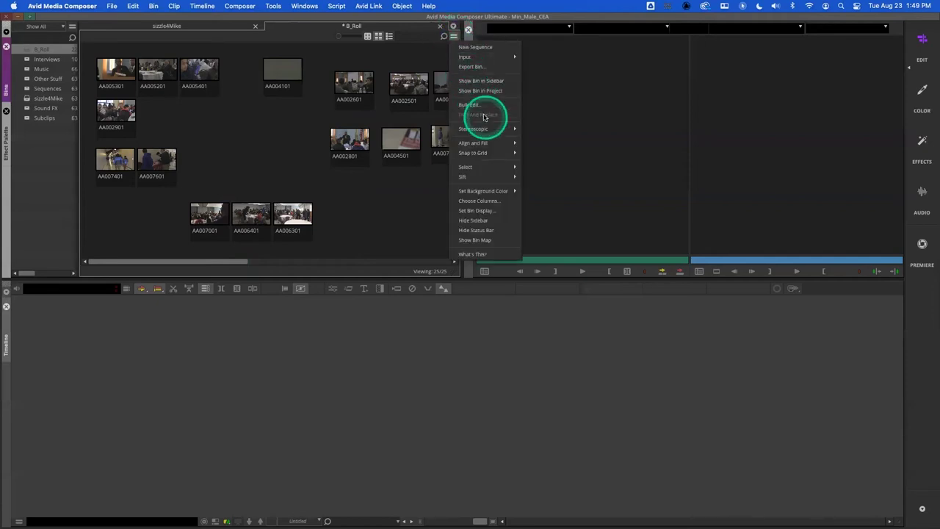
mouse_move(491, 143)
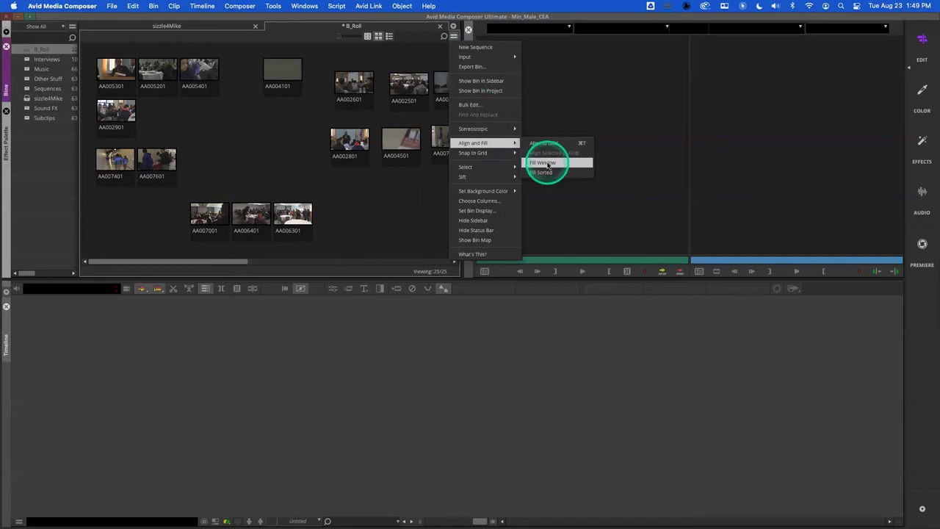
click(548, 165)
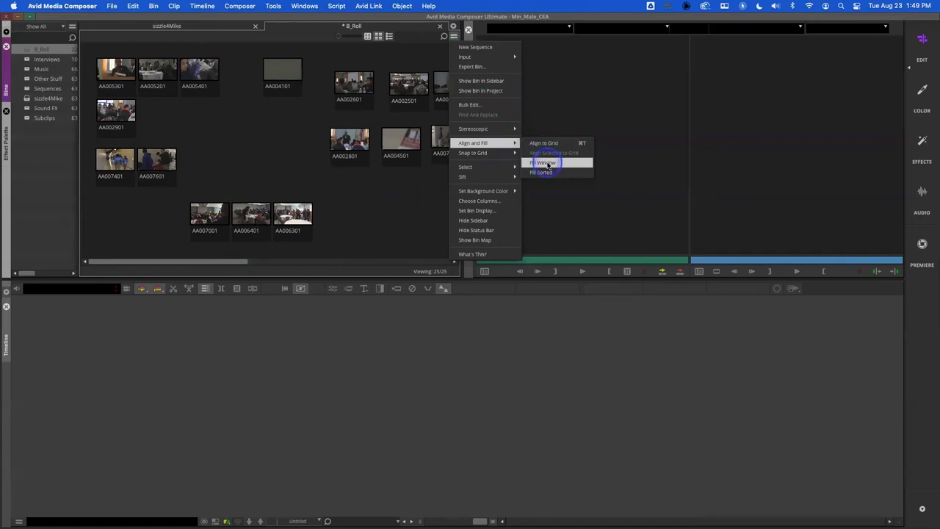
click(548, 165)
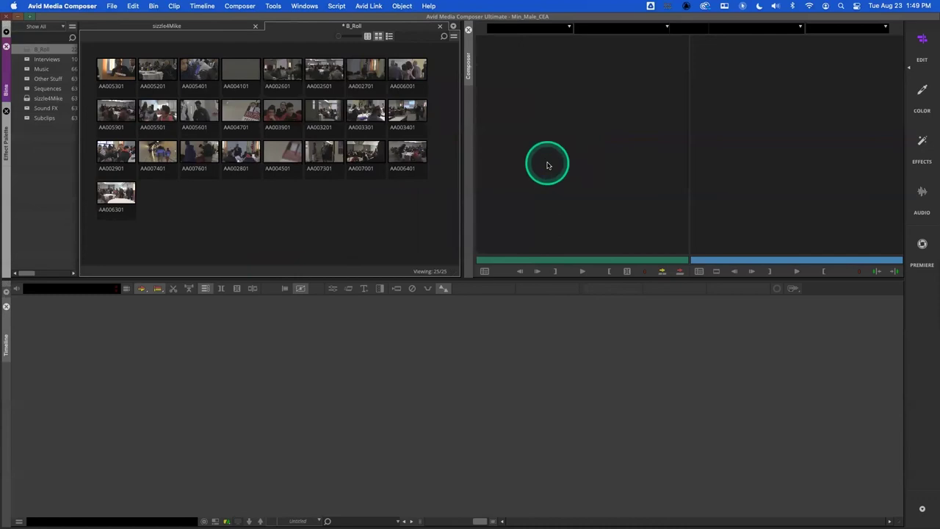
Make the B_Roll bin narrower and taller, and refit its clips with Fill Window
drag(547, 165, 269, 158)
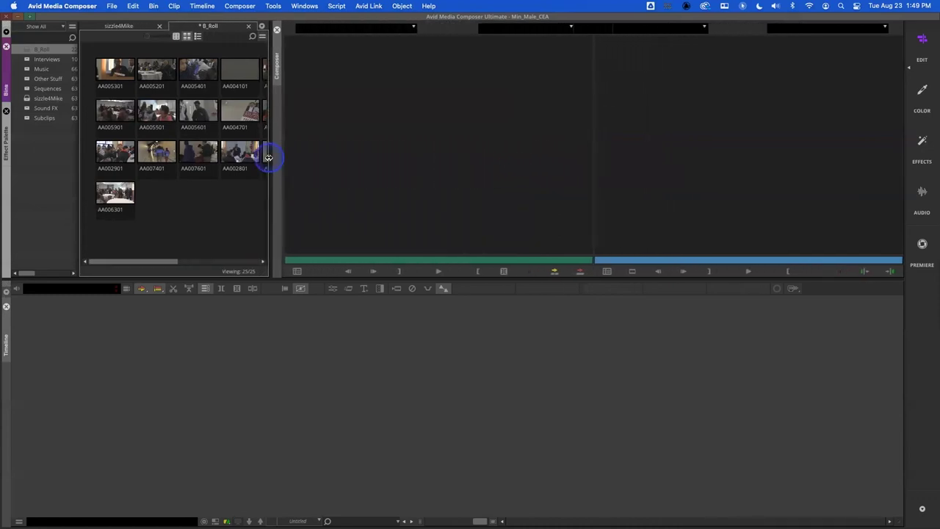
drag(252, 271, 252, 367)
drag(172, 352, 258, 357)
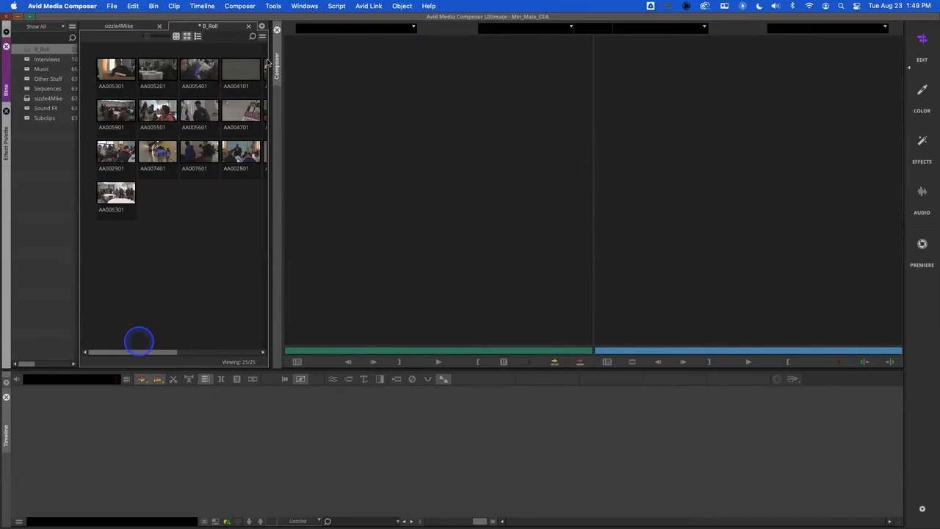
click(263, 36)
click(287, 144)
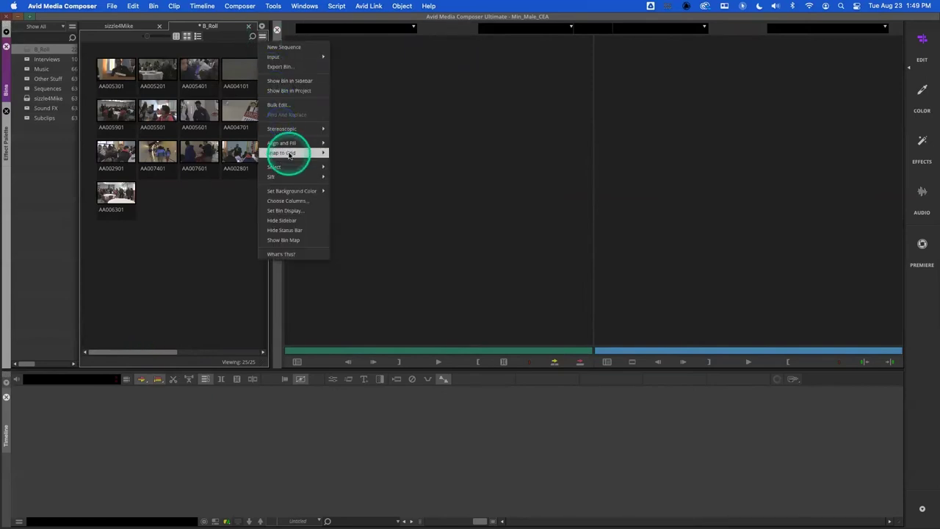
click(357, 162)
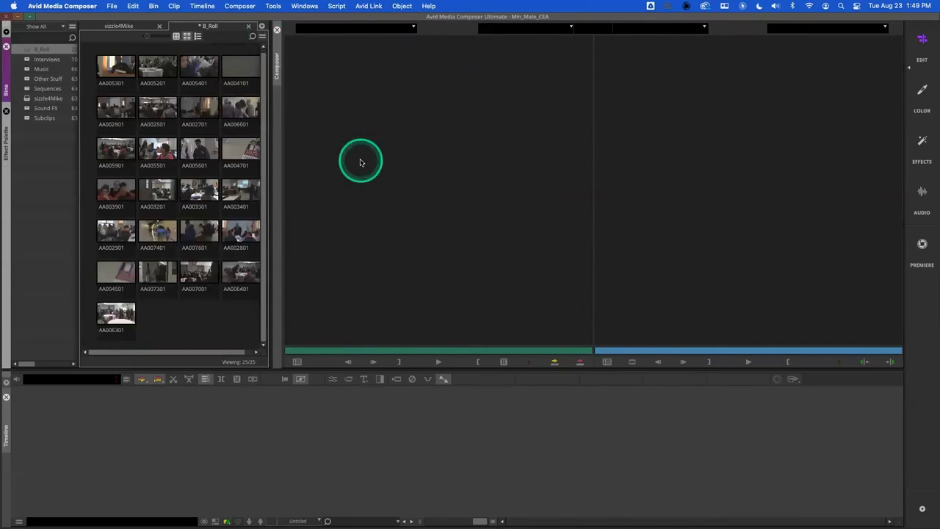
Widen and shorten the B_Roll bin, refit its clips with Fill Window, and extend the bin's height to fit them
drag(279, 205, 376, 205)
drag(293, 370, 299, 240)
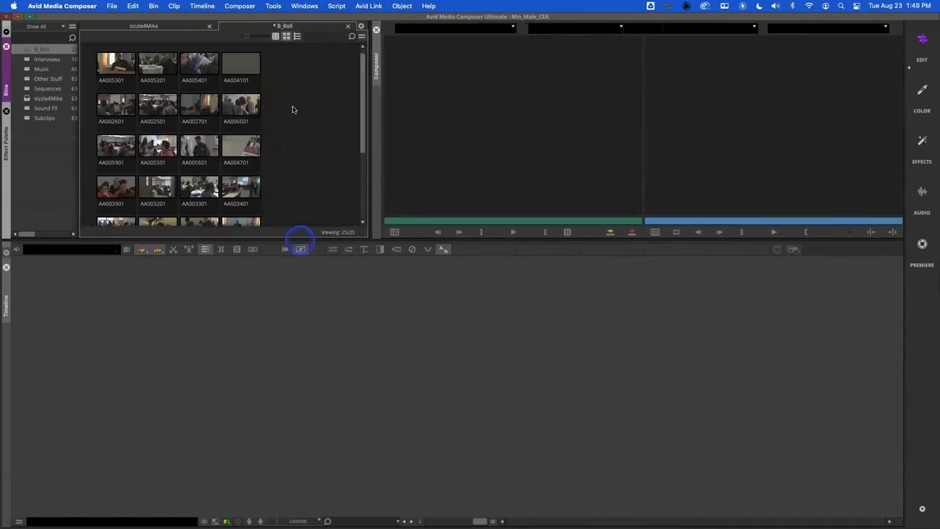
click(363, 36)
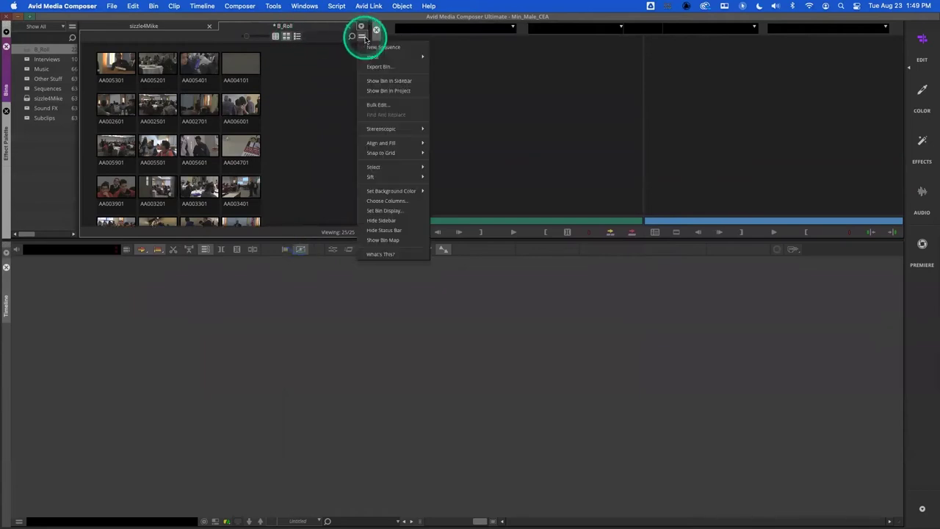
click(382, 143)
click(450, 163)
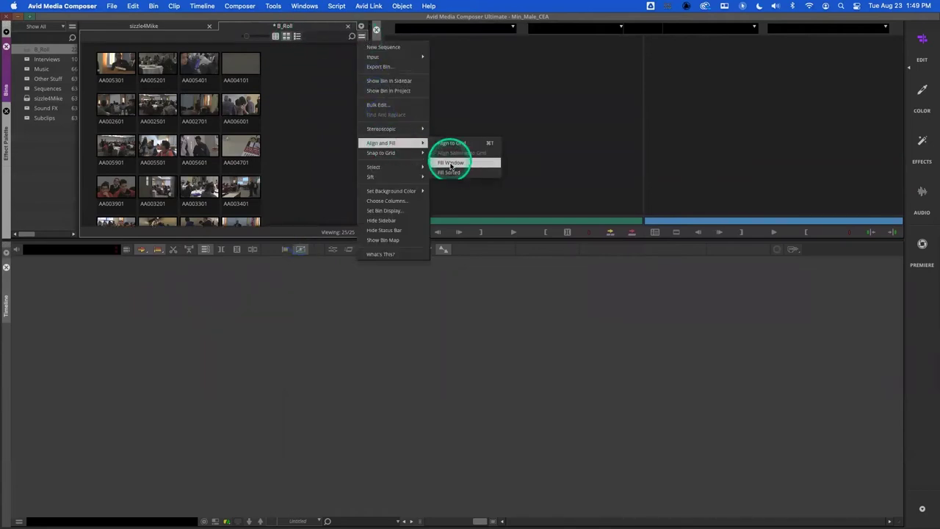
click(326, 191)
drag(369, 233, 369, 310)
Enlarge the B_Roll thumbnails and temporarily widen the bin to view them, and restore the smaller thumbnails
click(290, 203)
click(251, 109)
drag(251, 108, 263, 37)
drag(367, 96, 566, 127)
drag(550, 159, 367, 148)
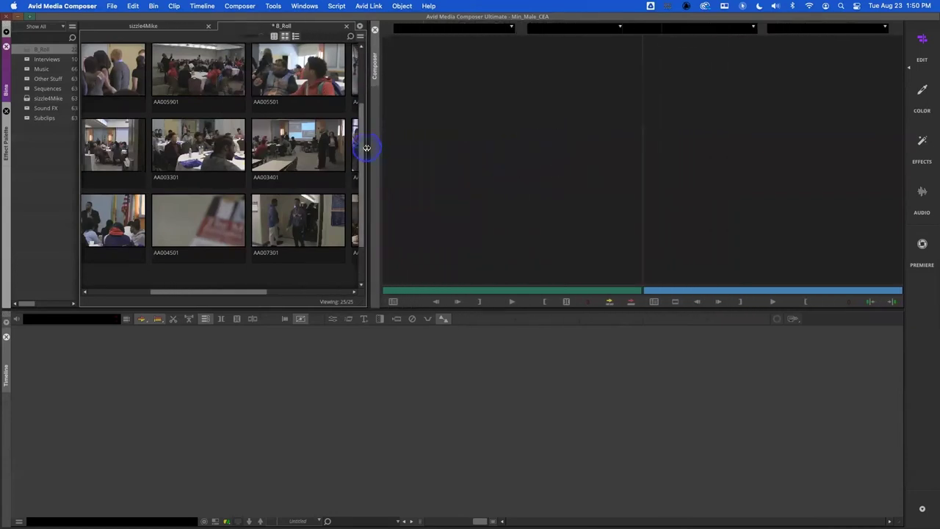
drag(269, 40, 245, 36)
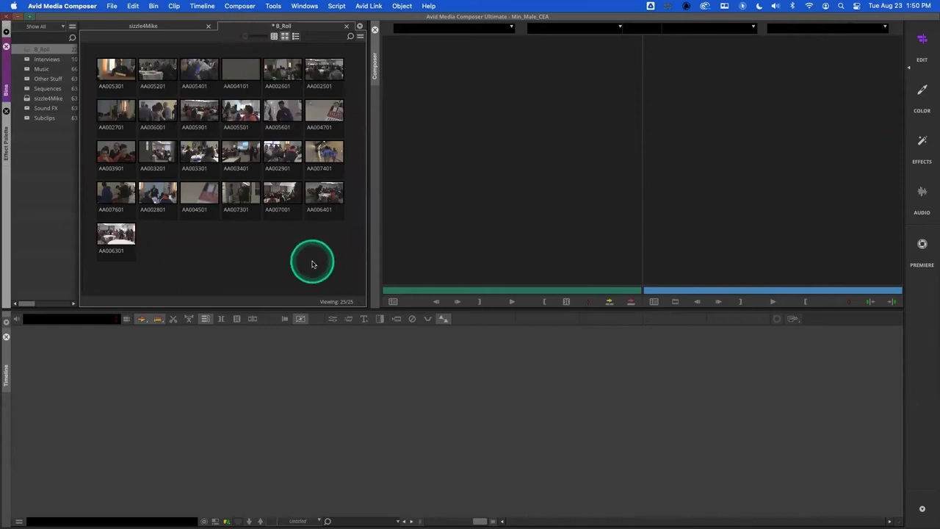
Enlarge the B_Roll bin's thumbnails seven increments using the keyboard zoom command
key(super+l)
key(super+l)
key(super+l)
key(super+l)
key(super+l)
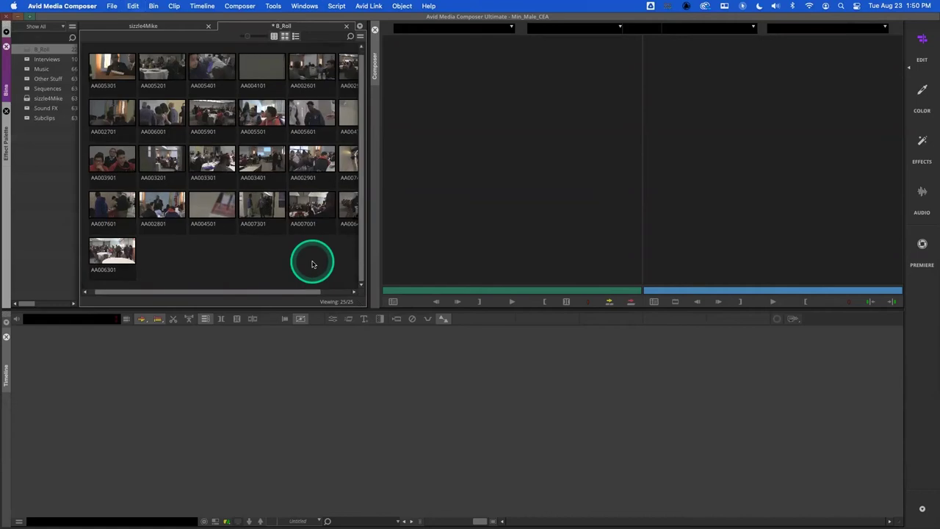
key(super+l)
key(super+l)
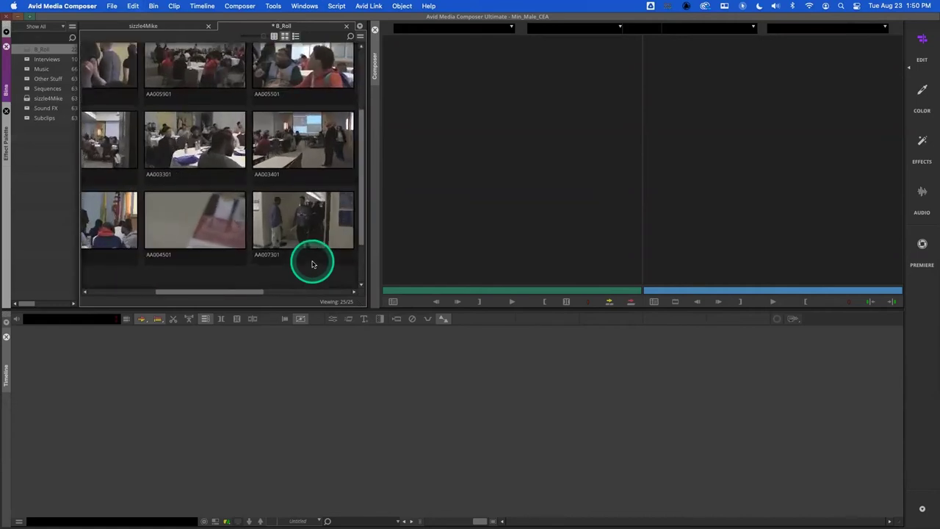
Reduce the B_Roll bin's thumbnails step by step to below their size before enlarging
key(super+k)
key(super+k)
key(super+k)
key(super+k)
key(super+k)
key(super+k)
key(super+k)
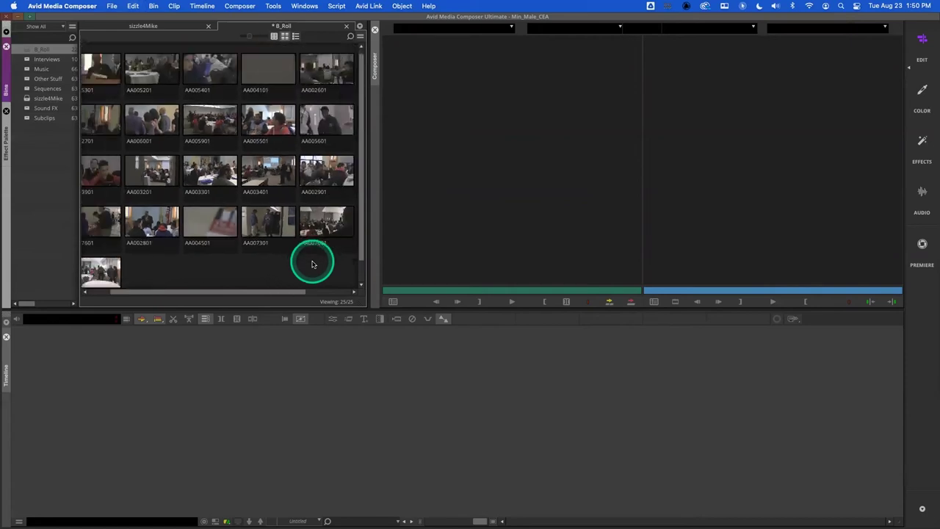
key(super+k)
key(super+k)
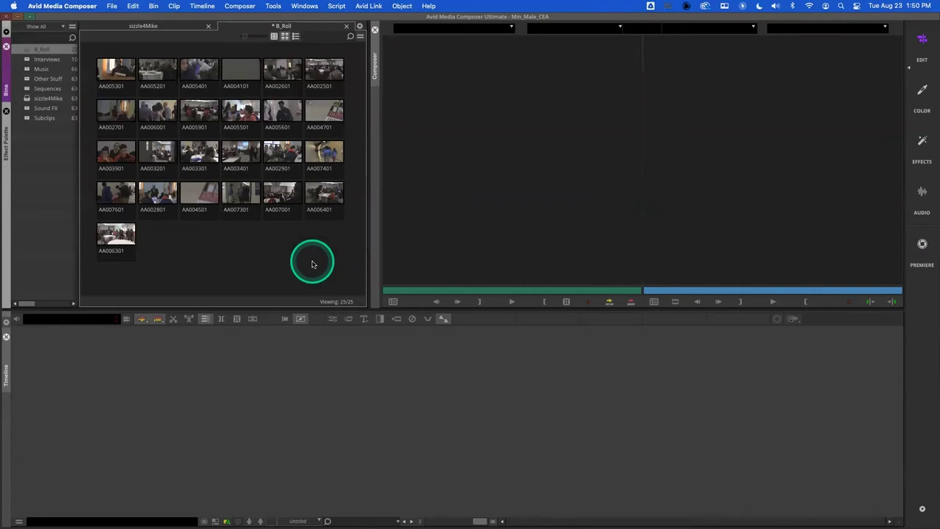
key(super+k)
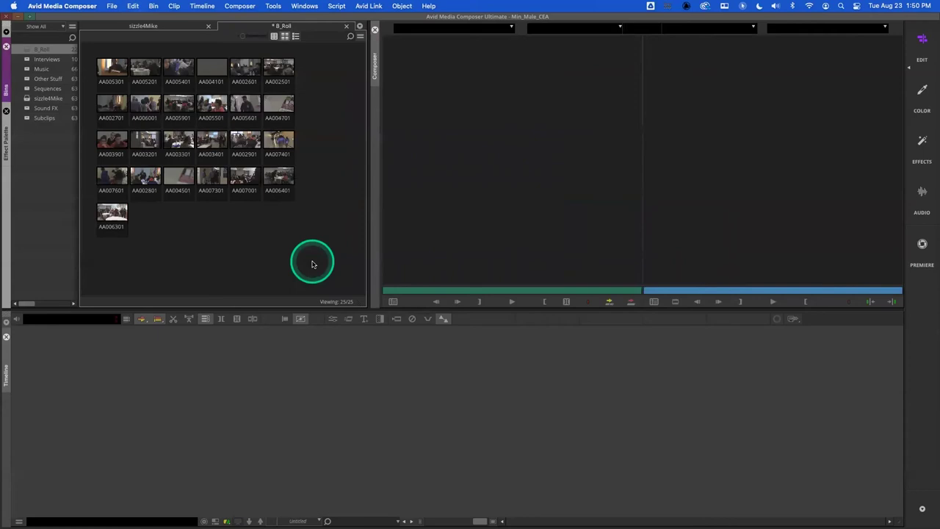
Alternate between enlarging and reducing the B_Roll bin's thumbnails to compare the available frame sizes
key(super+l)
key(super+l)
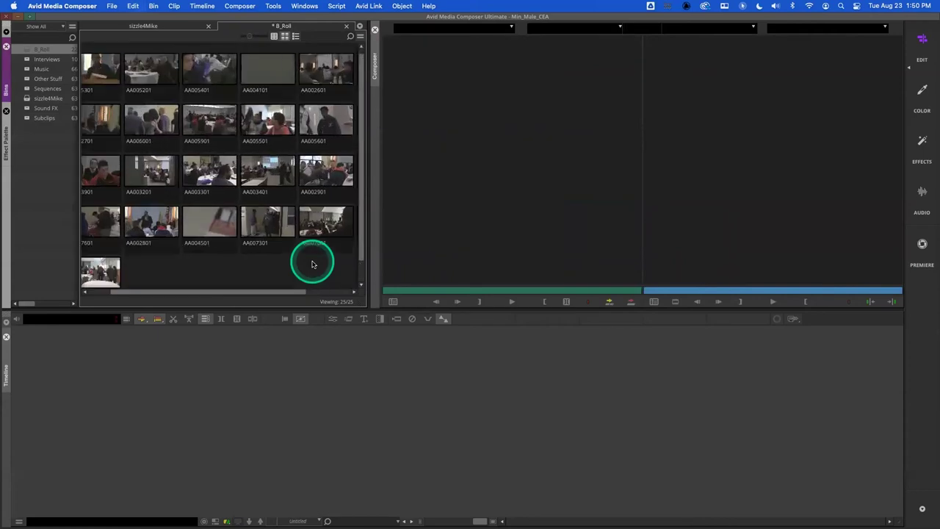
key(super+k)
key(super+k)
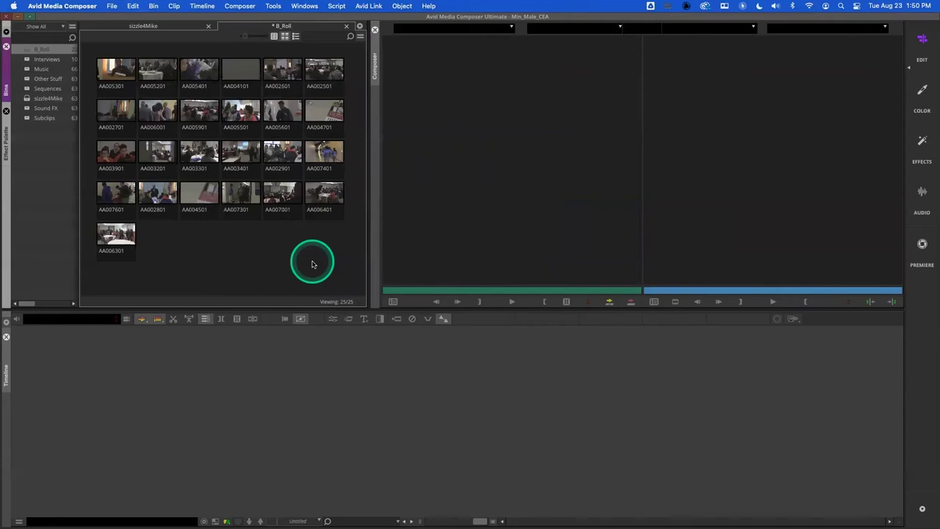
key(super+k)
key(super+l)
key(super+l)
key(super+l)
key(super+l)
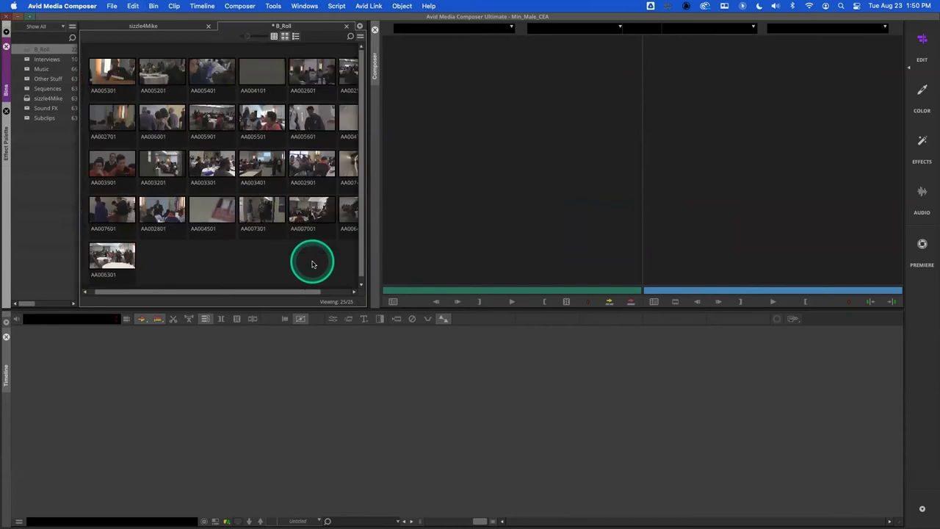
key(super+k)
key(super+l)
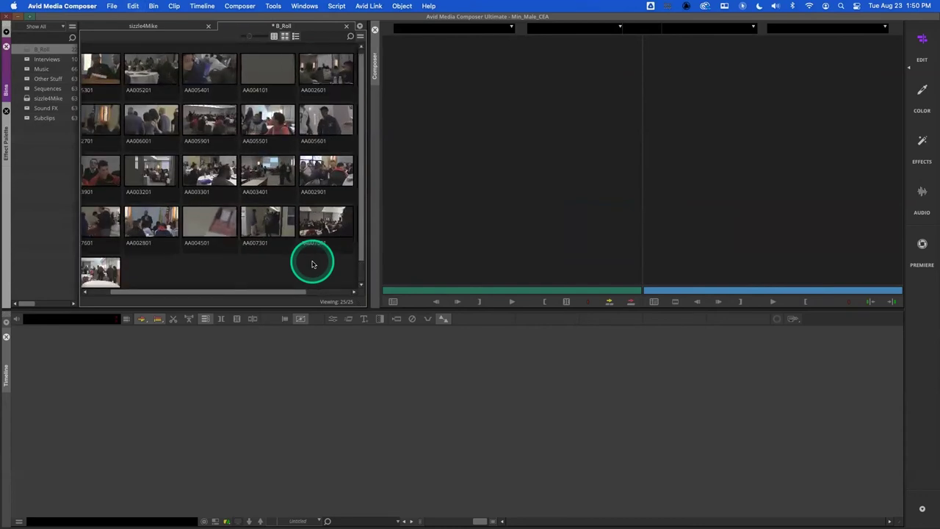
key(super+k)
key(super+k)
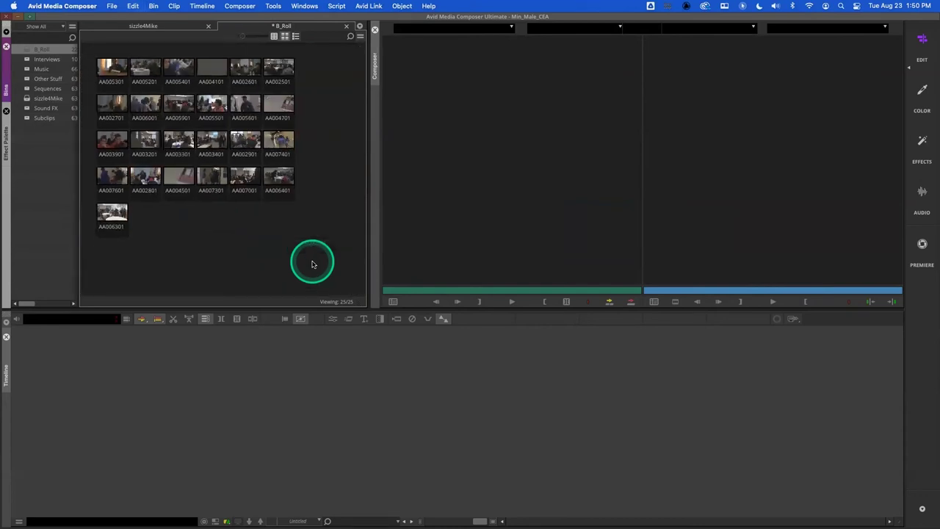
key(super+l)
key(super+k)
key(super+k)
key(super+l)
Select and deselect all B_Roll clips, and enlarge the bin's thumbnails with the size slider
key(super+a)
click(311, 264)
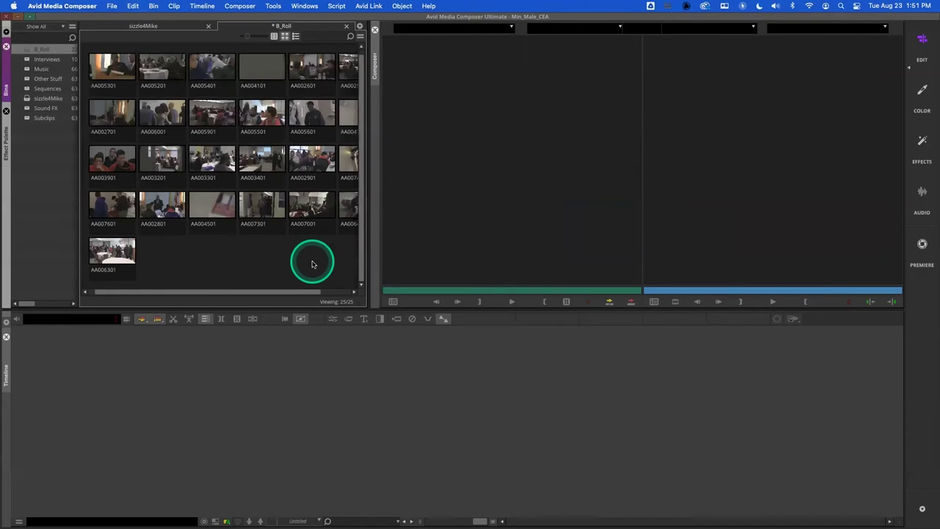
mouse_move(244, 35)
mouse_down()
mouse_move(289, 36)
mouse_move(242, 37)
mouse_move(252, 37)
mouse_up()
mouse_move(275, 294)
mouse_down()
mouse_move(283, 295)
mouse_move(276, 286)
mouse_up()
Open the Interviews bin, widen it, and spread its clips into separate groups across the bin
double_click(27, 59)
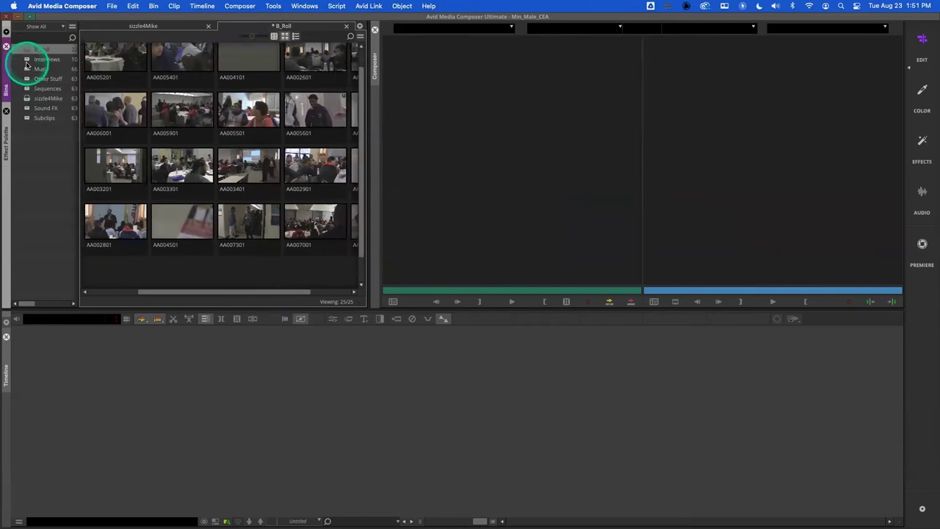
drag(170, 144, 225, 172)
drag(371, 248, 553, 261)
drag(360, 116, 321, 138)
drag(328, 76, 485, 260)
drag(308, 107, 262, 266)
drag(539, 232, 445, 282)
Extend the Interviews bin's height, and move the central clip pair to its lower left and the top row's third clip below the right-hand pair
drag(380, 309, 393, 497)
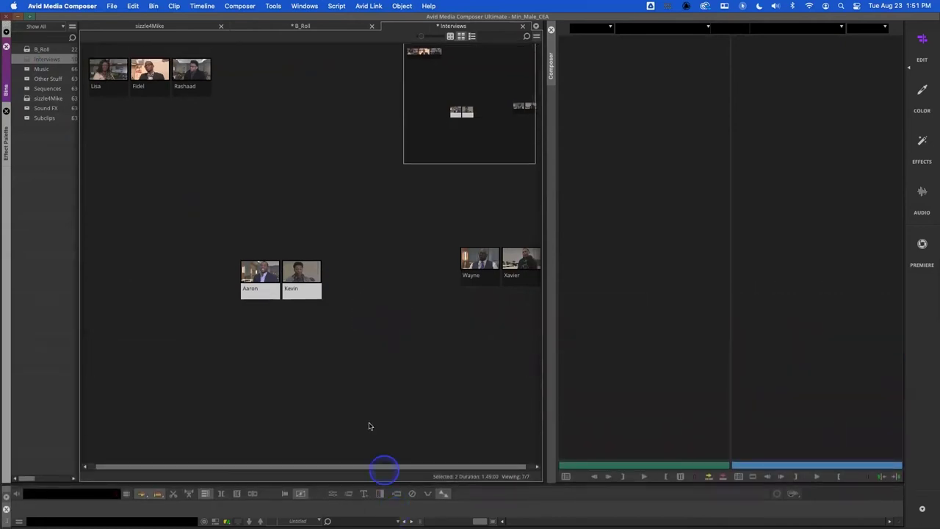
drag(264, 275, 169, 426)
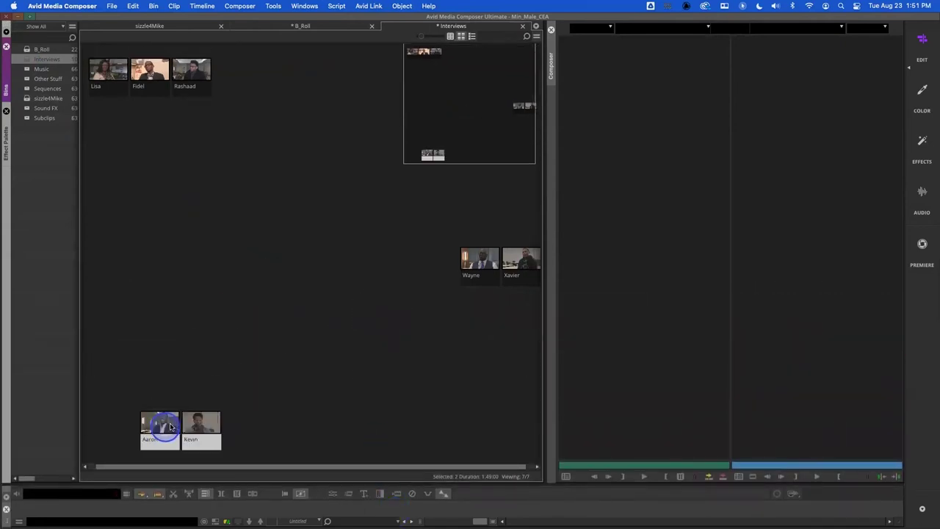
drag(206, 72, 487, 358)
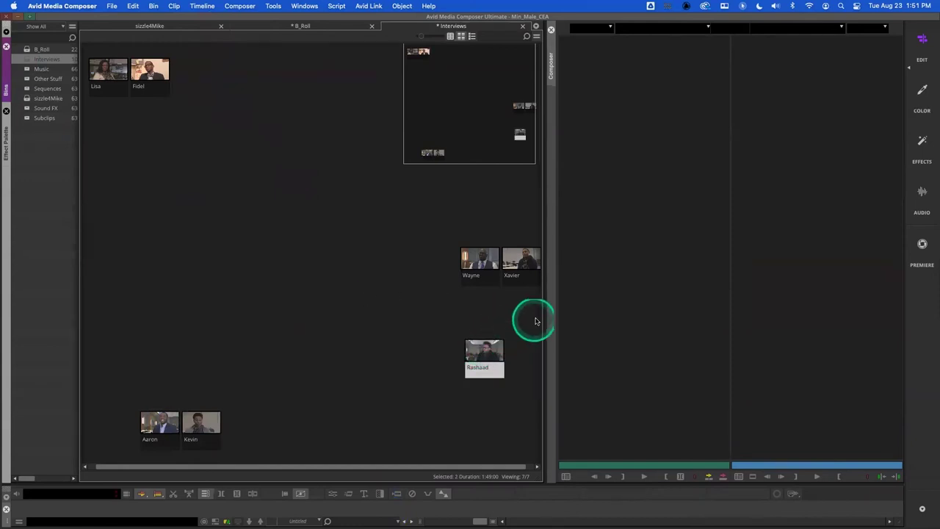
Move the single clip below the right-hand pair in the Interviews bin farther out, past the bin's visible right edge
drag(487, 353, 527, 354)
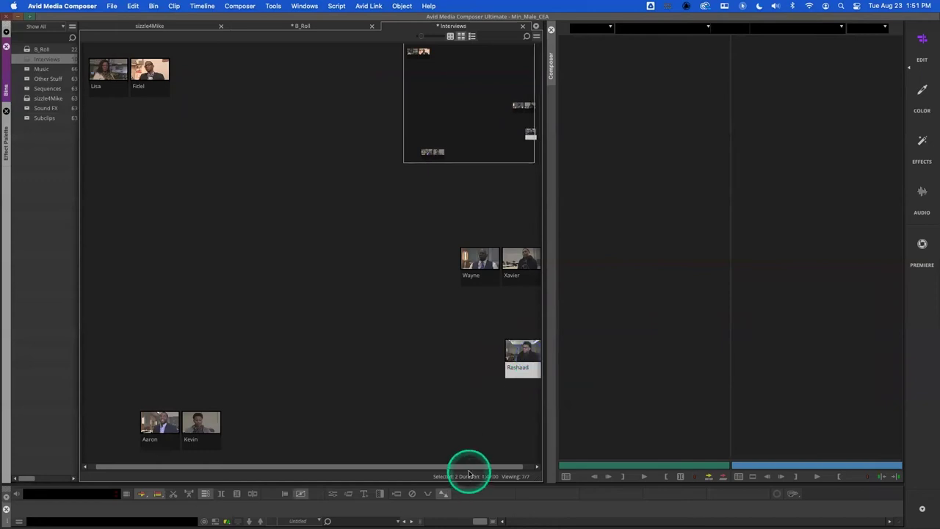
drag(469, 470, 479, 470)
drag(510, 357, 536, 365)
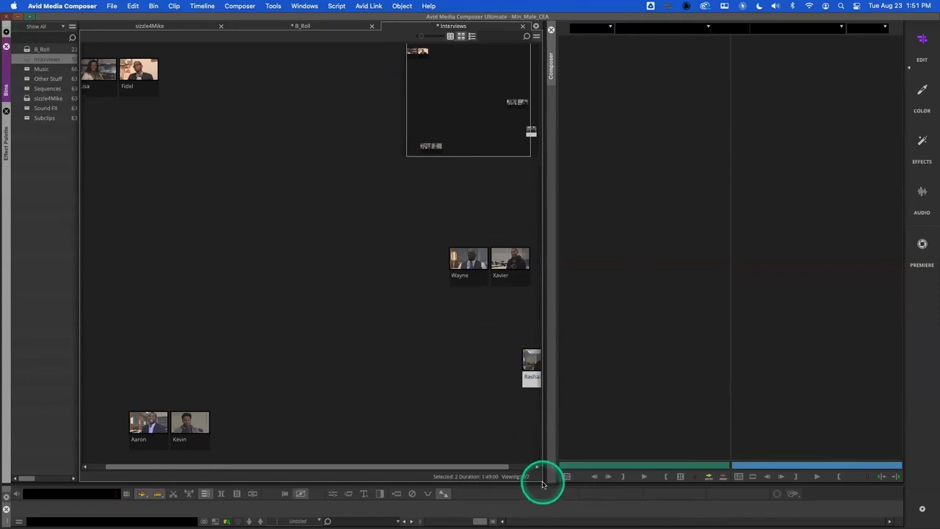
Shrink the Interviews bin in height and width, and use the Bin Map to bring its lower-right area into view
drag(543, 481, 532, 216)
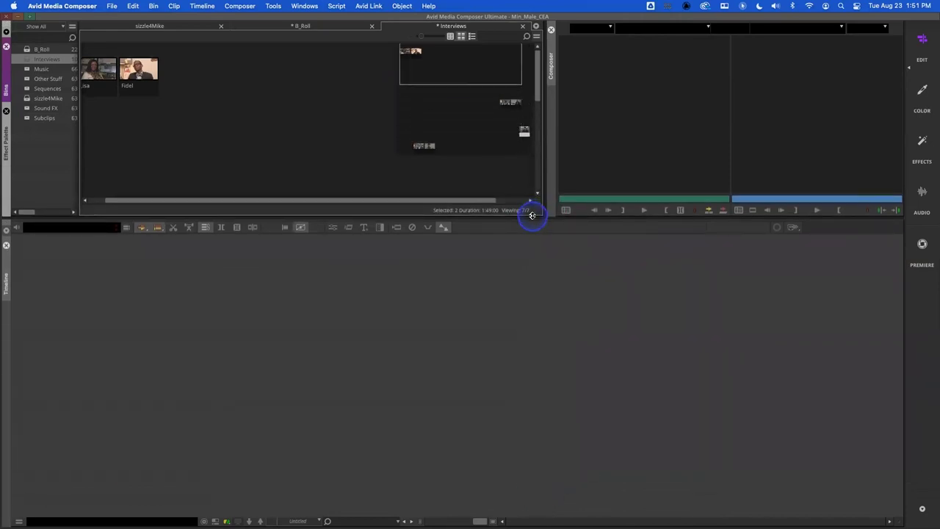
drag(543, 129, 357, 127)
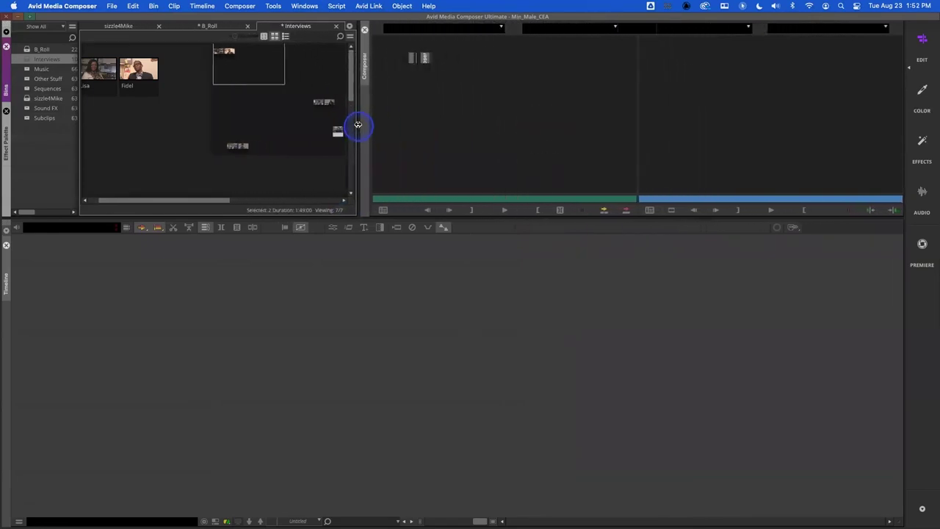
drag(276, 89, 277, 90)
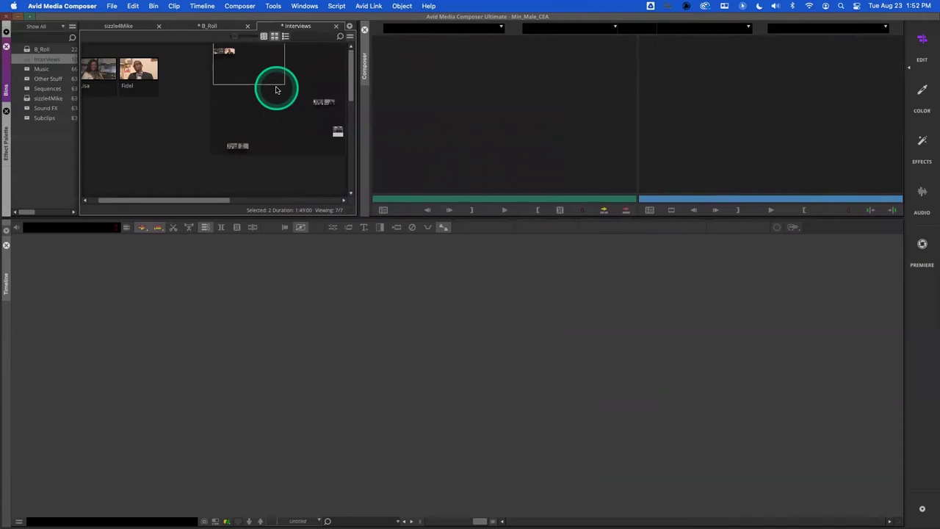
drag(277, 90, 329, 129)
Hide the Bin Map in the Interviews bin
click(349, 38)
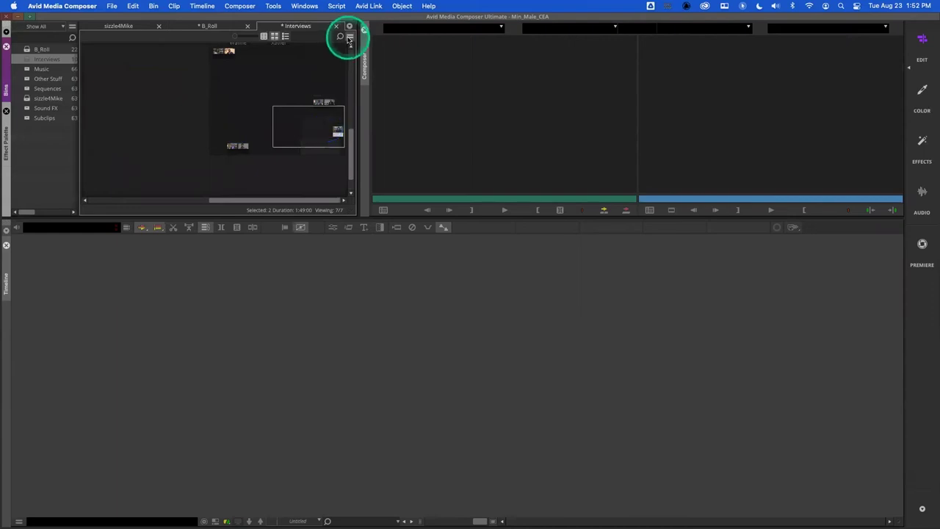
click(389, 297)
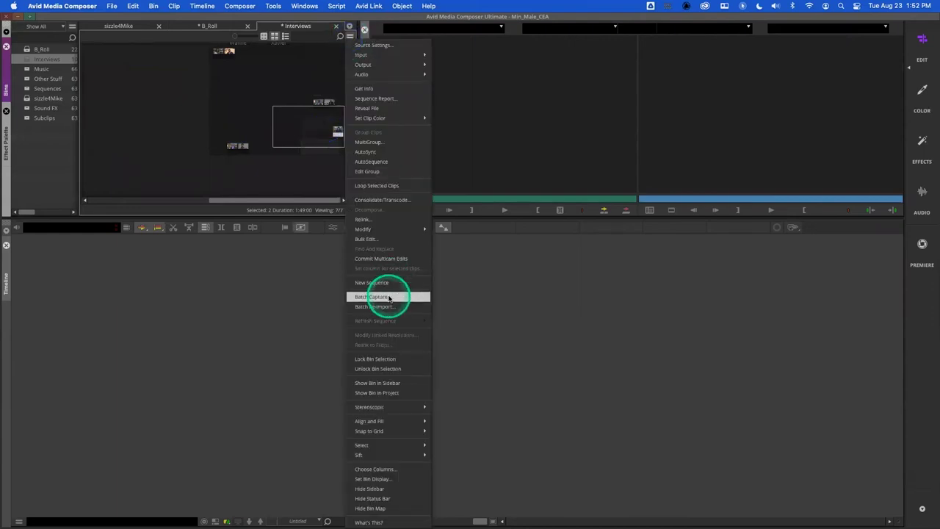
click(388, 508)
Rearrange the scattered Interviews clips into rows that fit the bin with the Fill Window command
drag(297, 201, 173, 198)
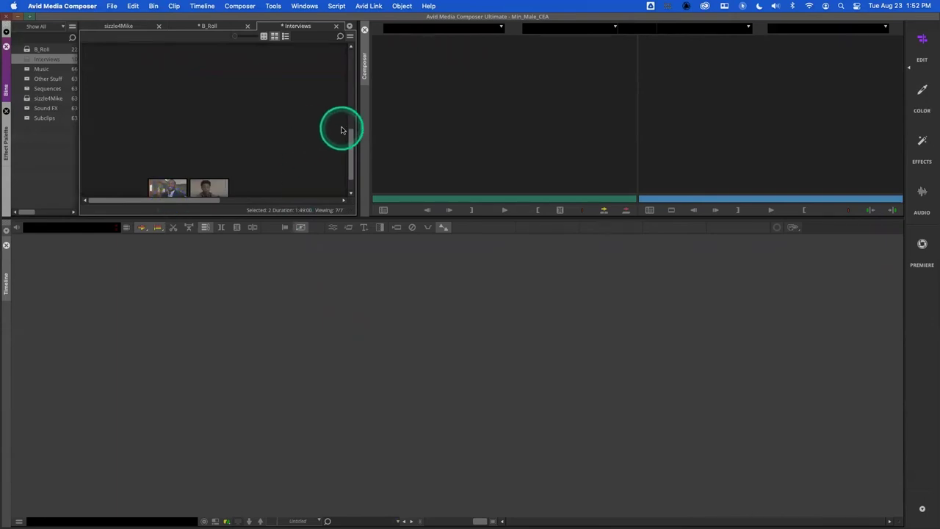
drag(349, 136, 335, 24)
click(342, 35)
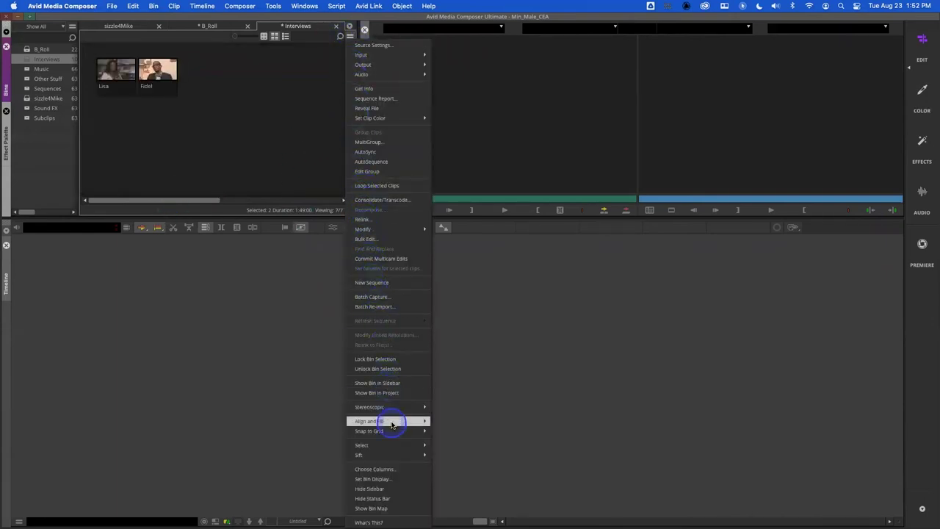
mouse_move(417, 421)
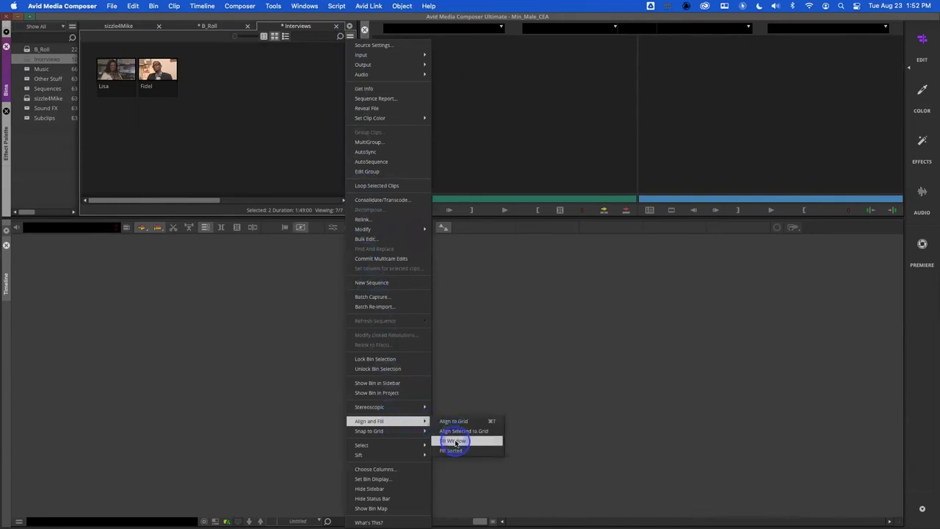
click(452, 440)
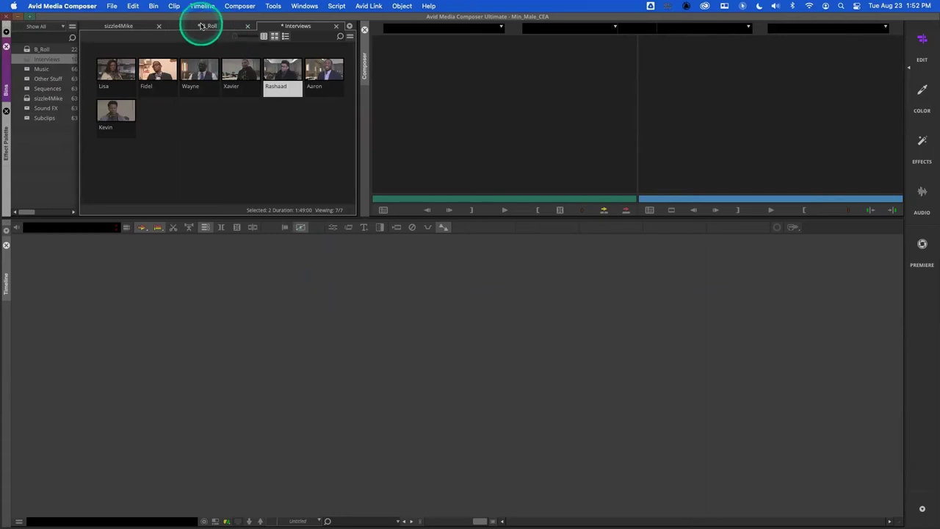
Switch to the B_Roll bin and enlarge its clip thumbnails
click(202, 26)
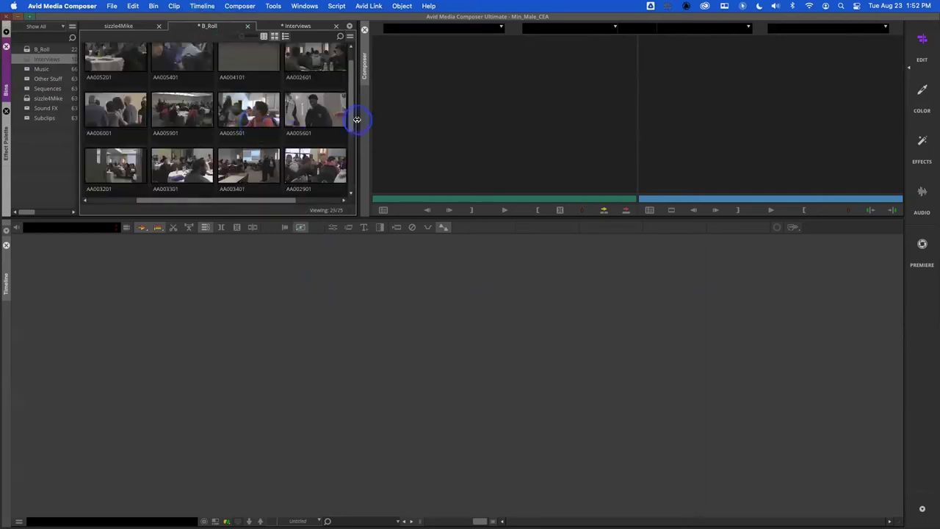
drag(352, 120, 346, 87)
drag(245, 34, 250, 38)
click(351, 80)
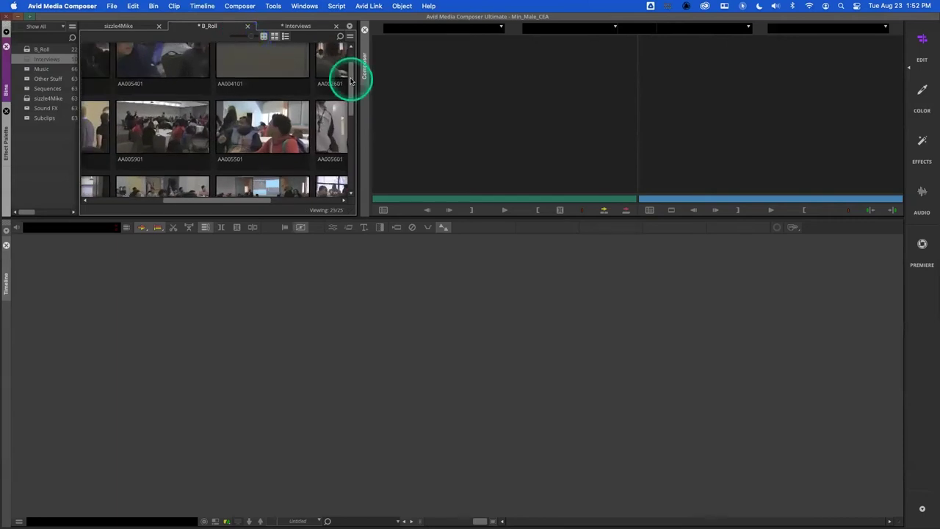
drag(351, 80, 347, 77)
Select the AA004101 clip in the top row of the B_Roll bin
click(272, 88)
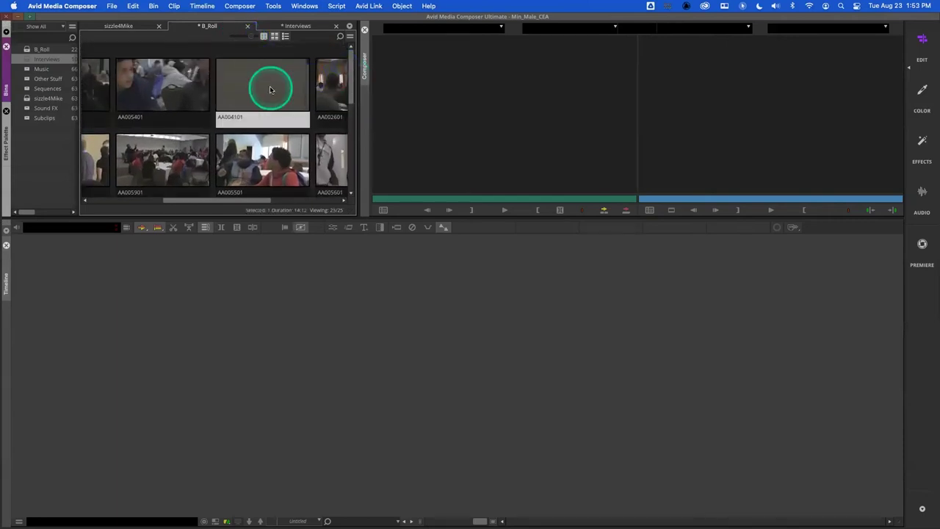
click(291, 147)
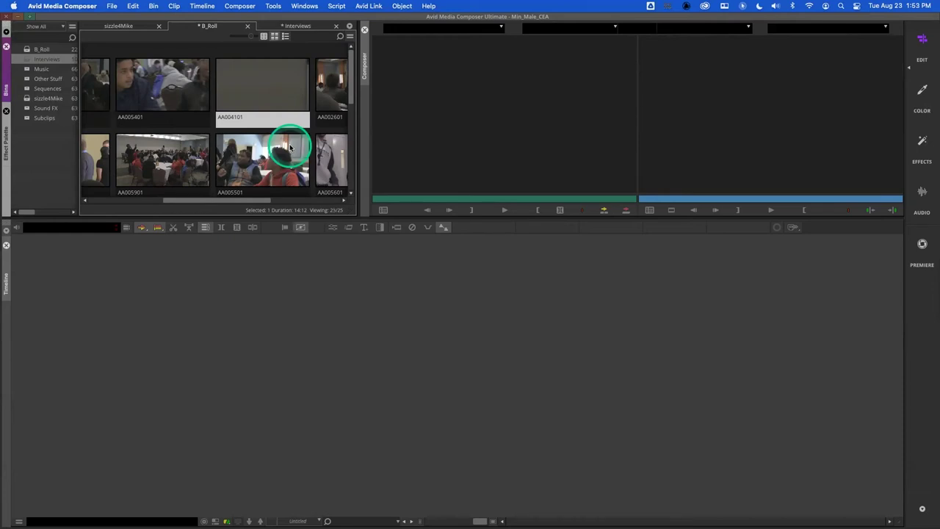
click(260, 86)
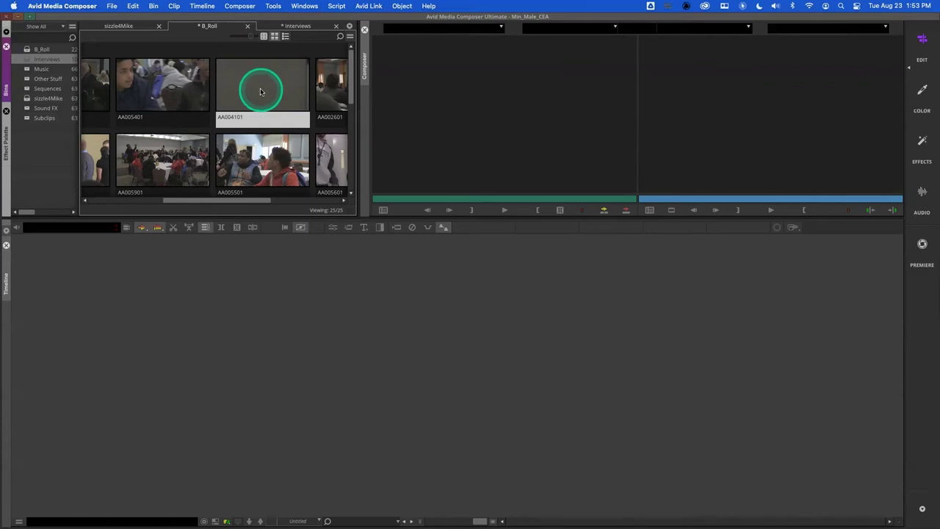
Change the thumbnail frame of clip AA004101 in the B_Roll bin to one showing the printed STEM sign
drag(261, 92, 303, 152)
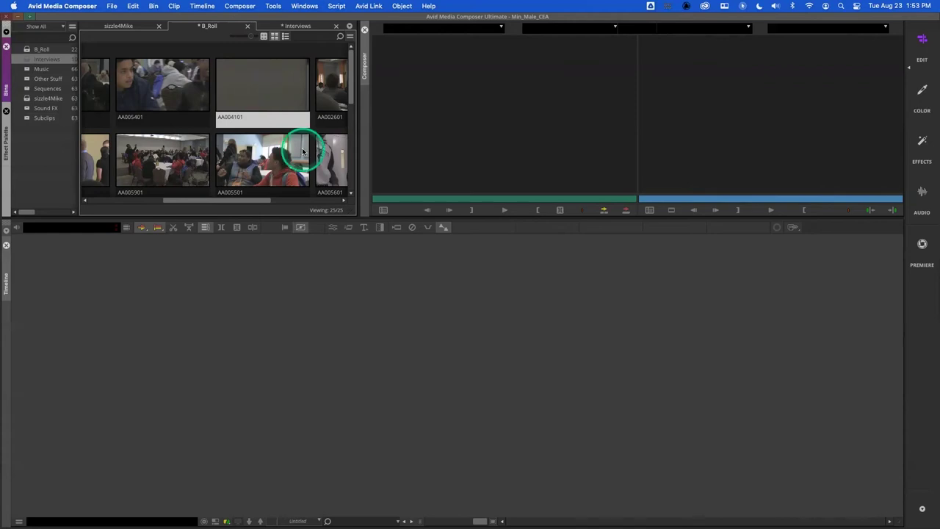
drag(303, 152, 254, 87)
click(269, 93)
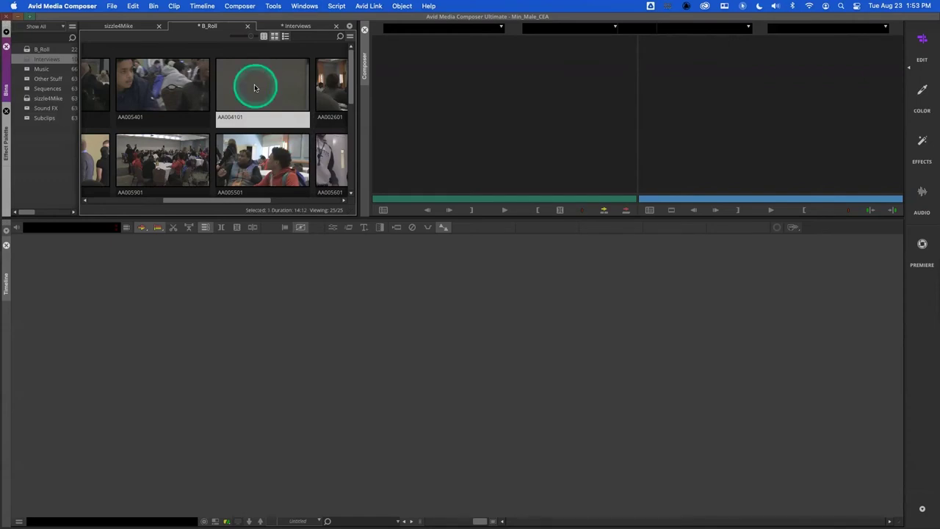
Enlarge the bin area in height and width so that more B_Roll clips fit
drag(254, 89, 355, 298)
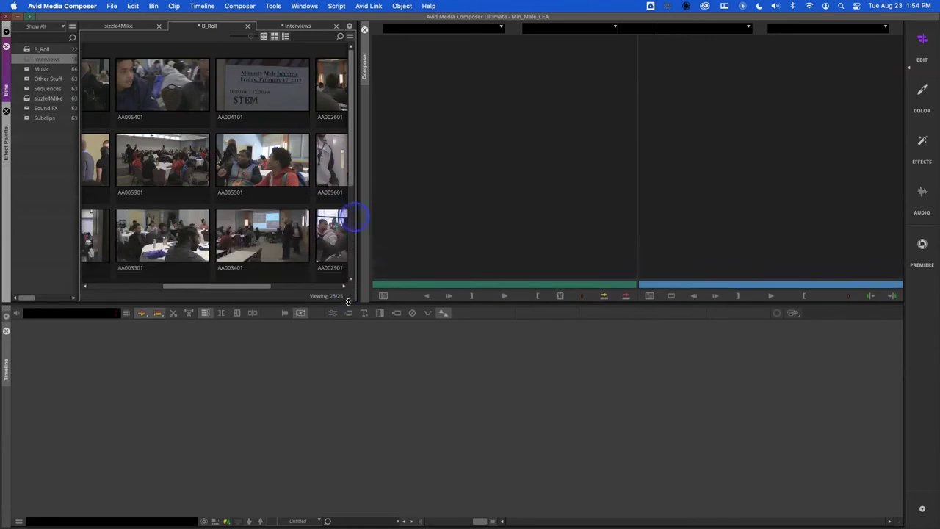
drag(358, 233, 548, 222)
Change the thumbnail frame of clip AA004701 to one showing the Minority Male Initiative Conference poster
drag(514, 171, 505, 202)
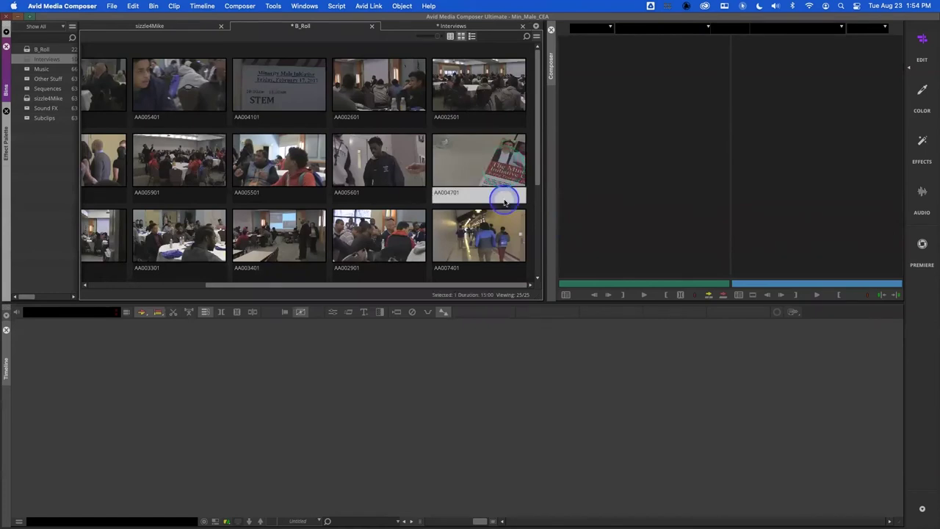
drag(505, 203, 476, 209)
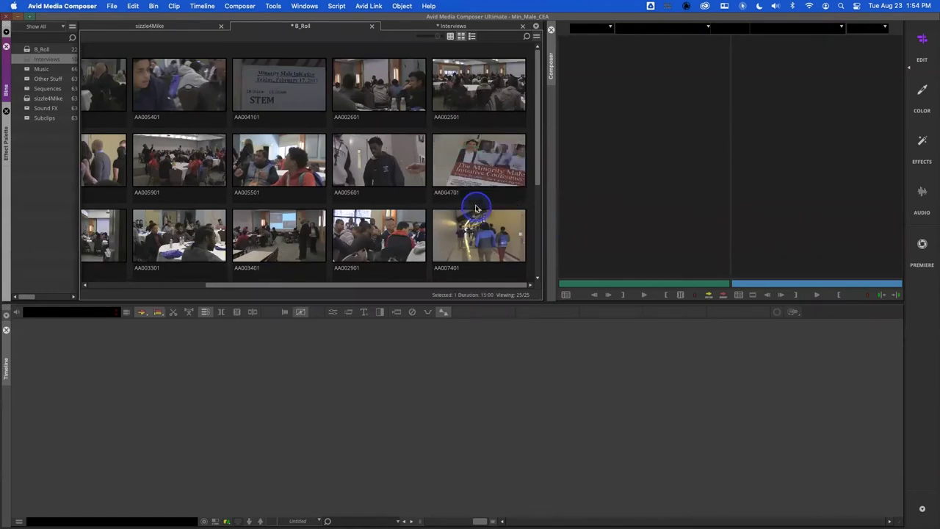
click(479, 169)
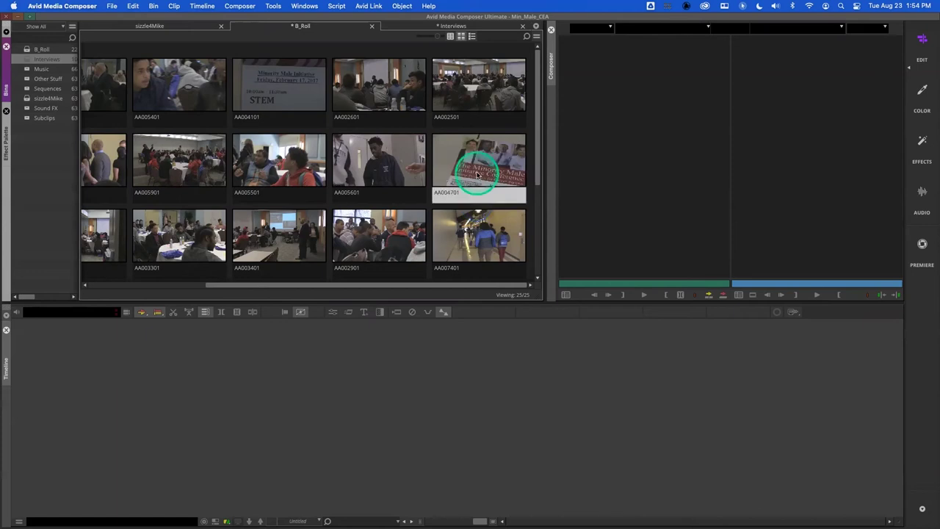
click(429, 210)
mouse_move(537, 176)
mouse_down()
mouse_move(536, 199)
mouse_move(537, 163)
mouse_move(528, 165)
mouse_up()
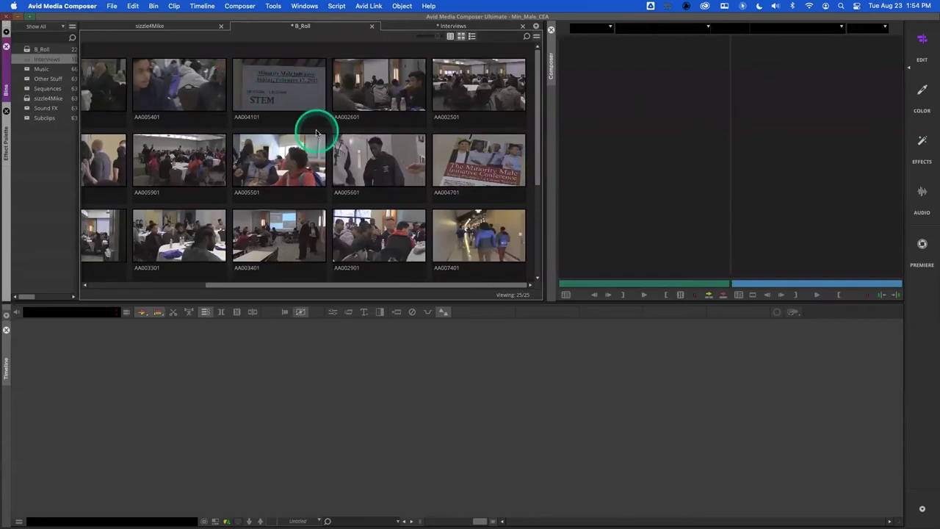
Close the B_Roll bin, reopen it and bring clips AA004101 and AA004701 back into view
click(288, 98)
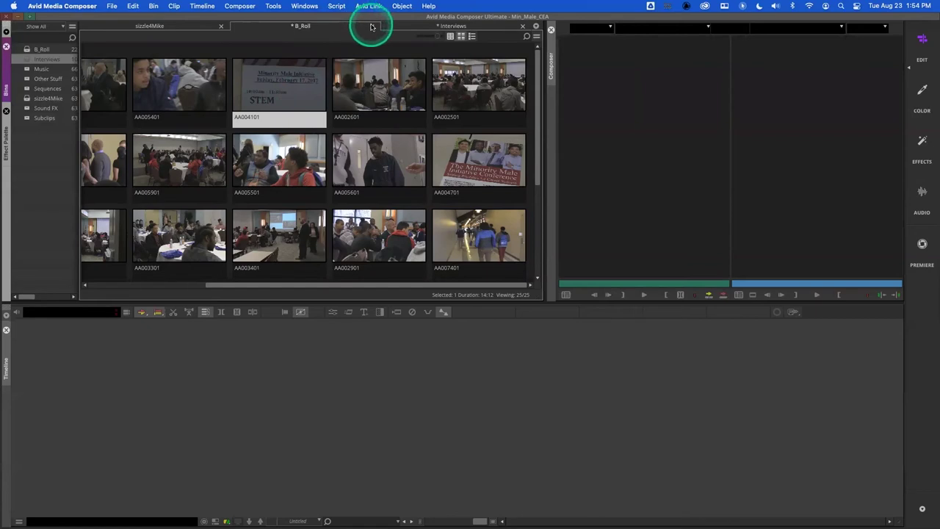
click(373, 26)
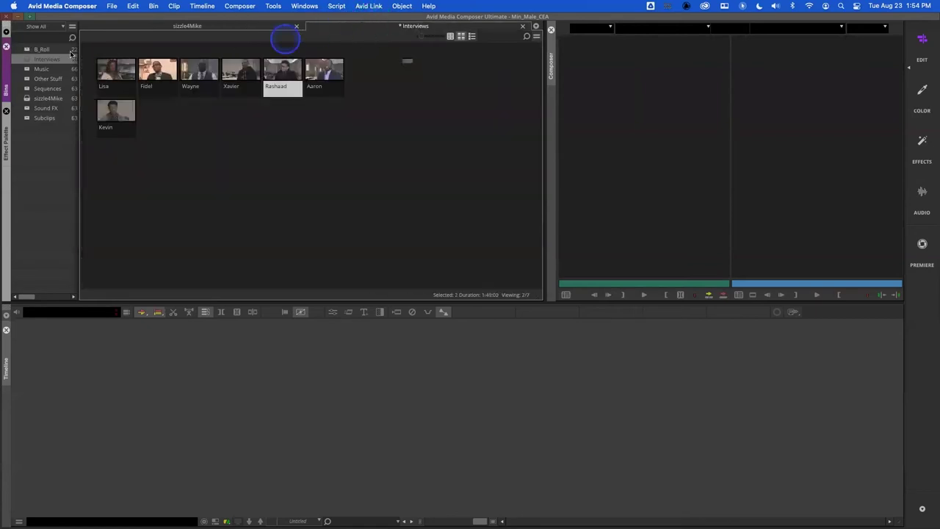
double_click(28, 51)
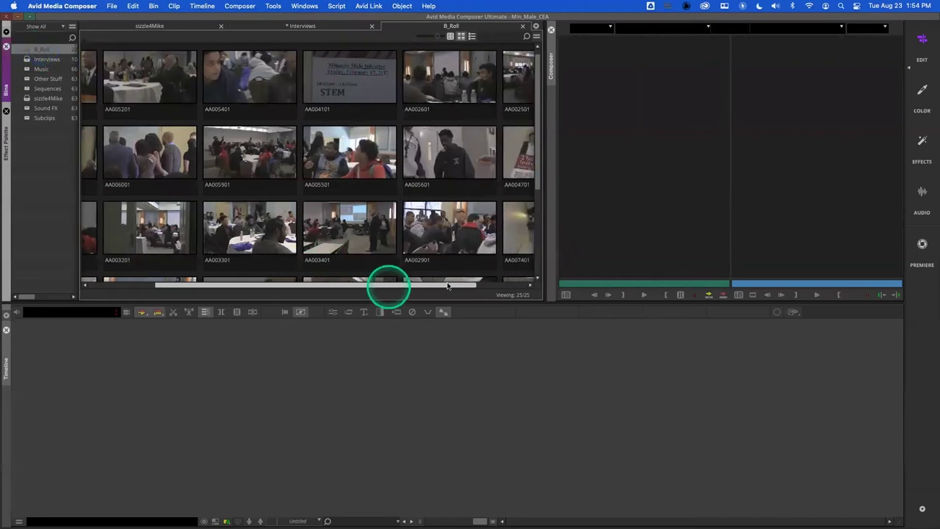
drag(389, 291, 474, 291)
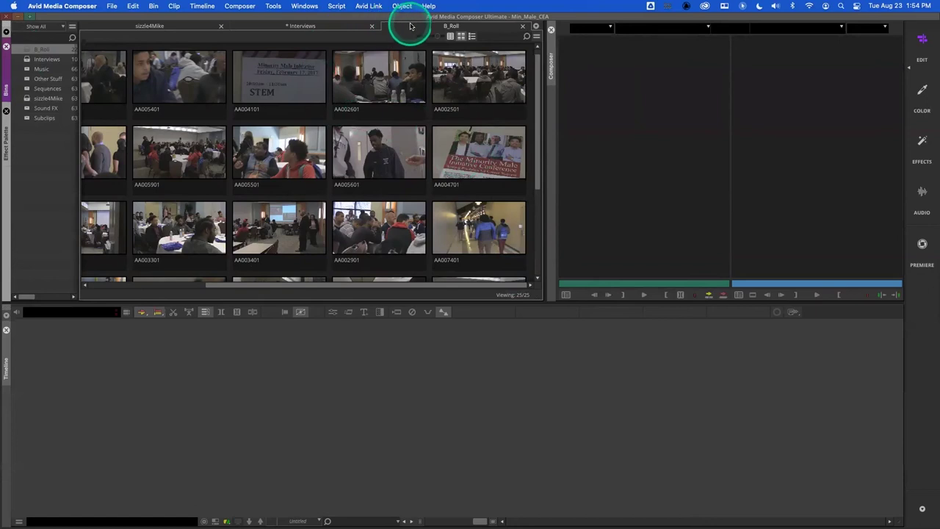
Cycle the B_Roll bin through Text and Frame views and leave it in Script view
click(319, 25)
click(411, 29)
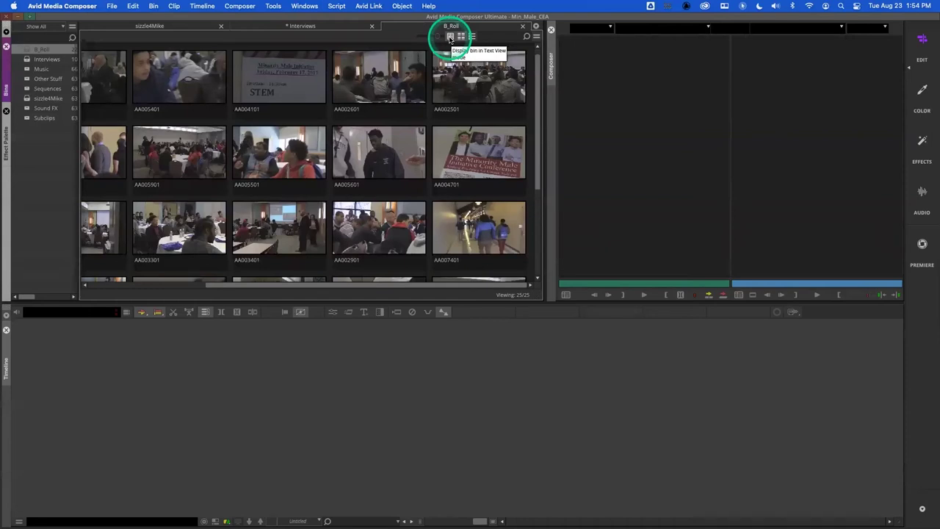
click(450, 36)
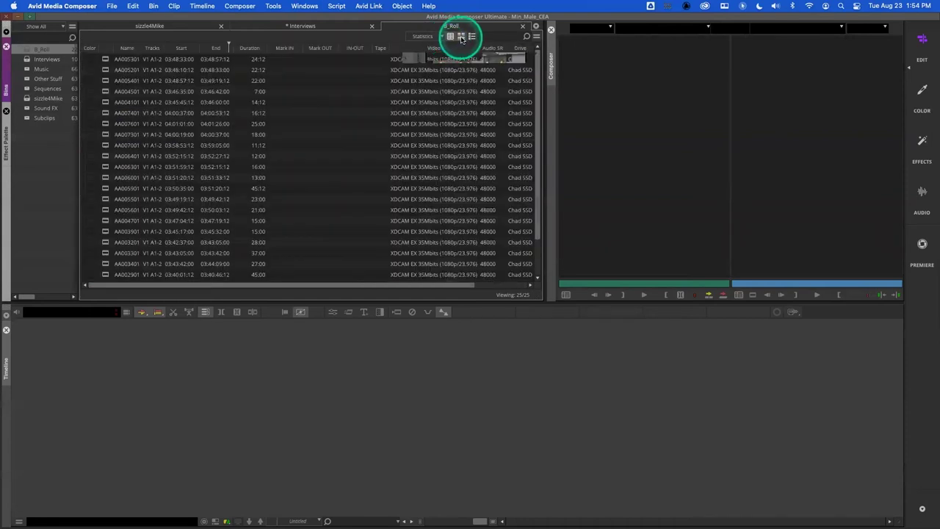
click(462, 37)
click(471, 36)
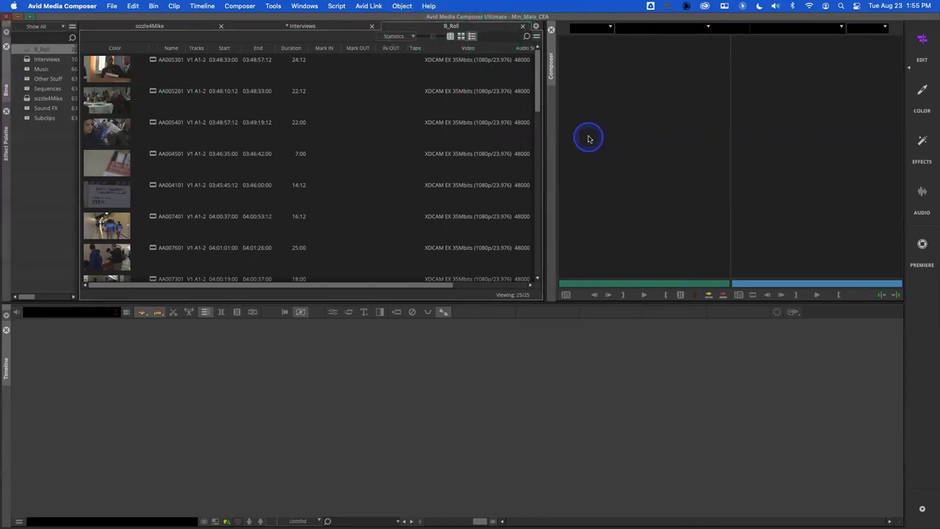
click(461, 36)
click(462, 36)
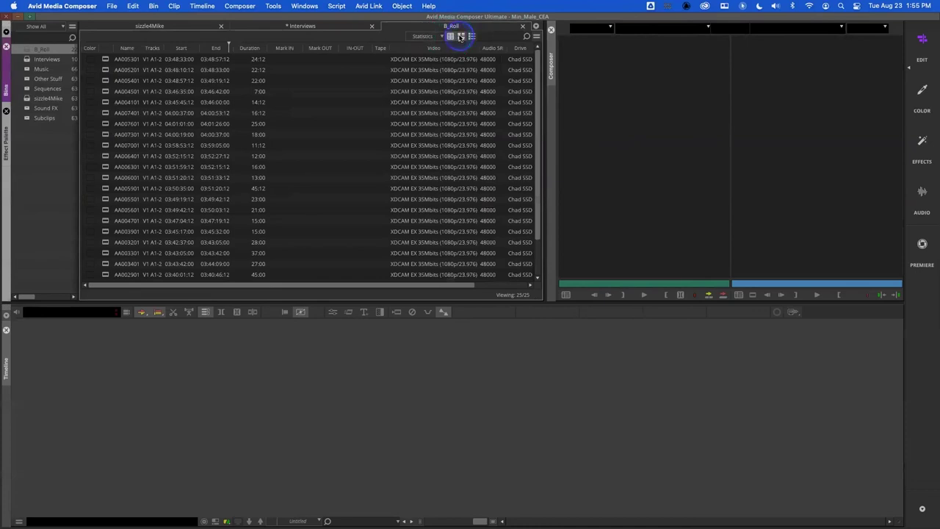
click(472, 37)
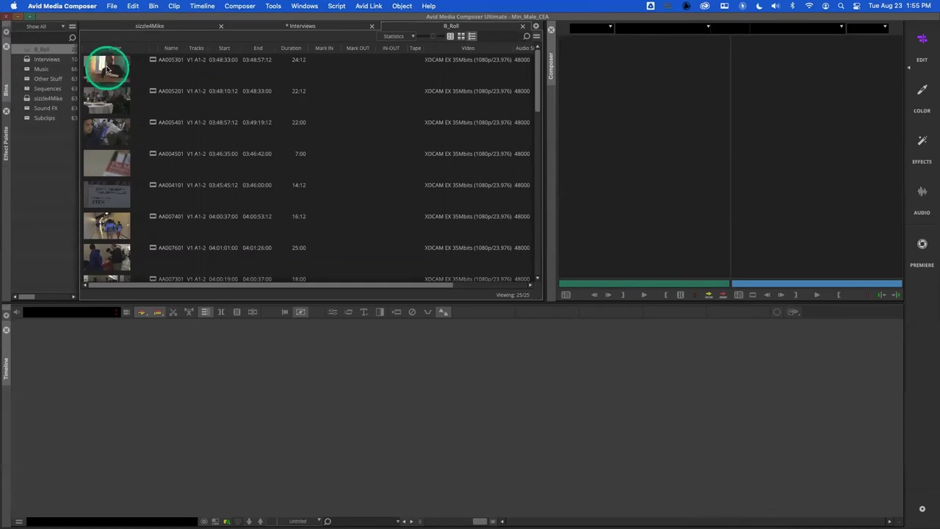
Enlarge the clip thumbnails in the B_Roll bin's Script view and look through the list
click(433, 36)
drag(433, 37, 444, 39)
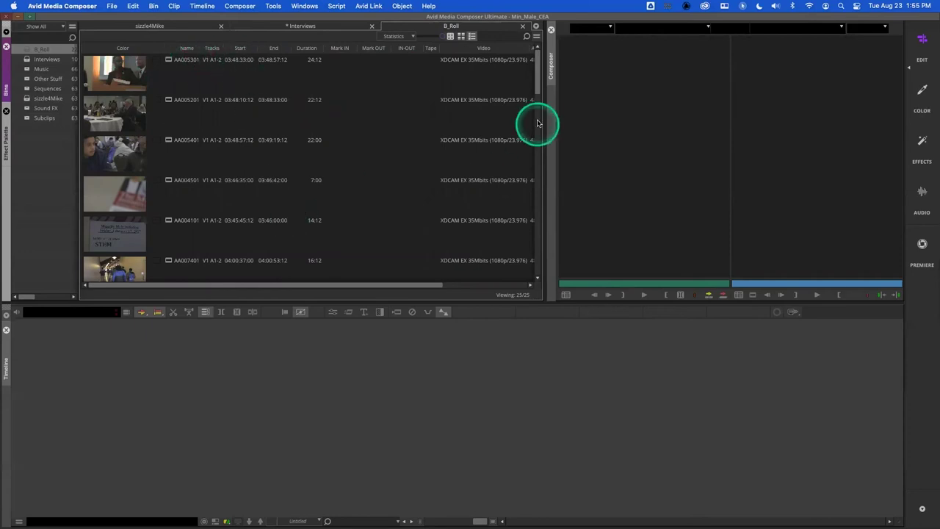
mouse_move(538, 84)
mouse_down()
mouse_move(535, 238)
mouse_move(535, 89)
mouse_up()
click(462, 153)
drag(324, 284, 389, 284)
click(273, 284)
mouse_move(534, 78)
mouse_down()
mouse_move(541, 78)
mouse_move(537, 67)
mouse_up()
click(537, 67)
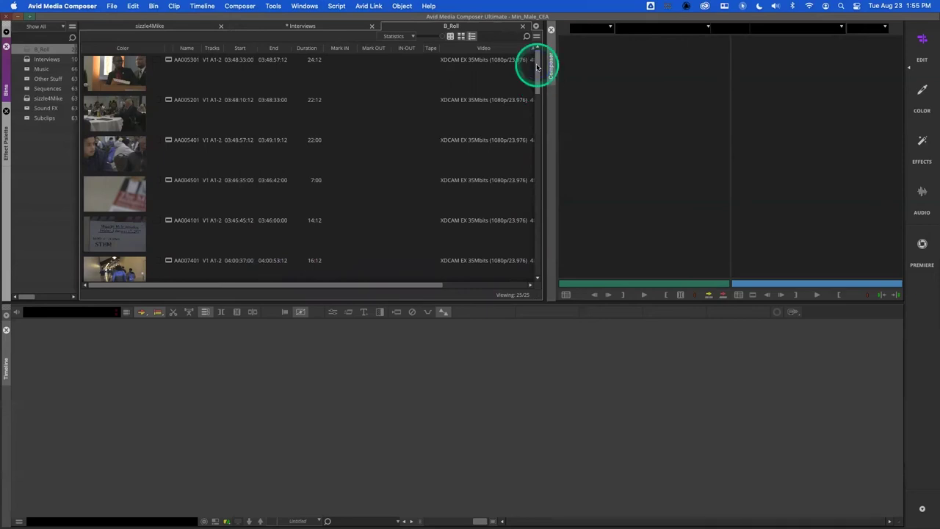
Add the comment "This footage is out of focus. It's not my fault." to clip AA004501, ending with a sentence blaming a named person
click(116, 81)
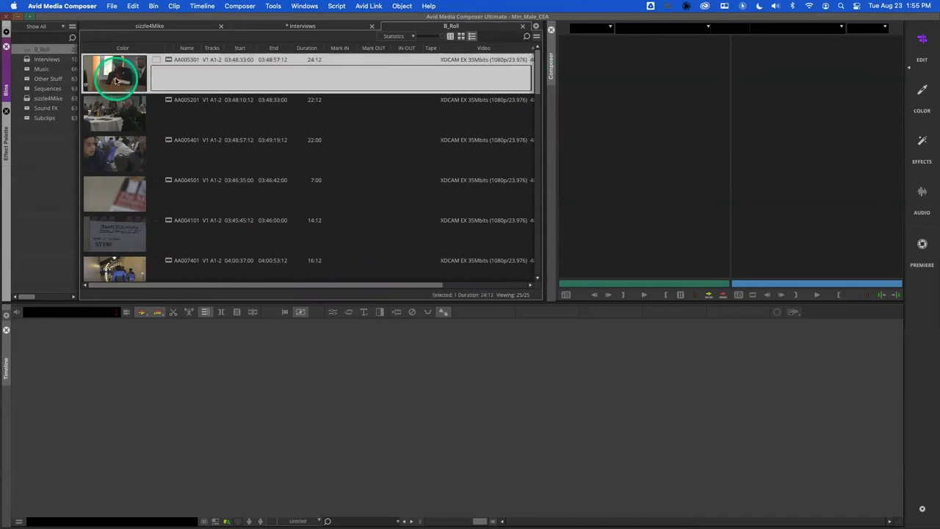
click(177, 72)
click(233, 134)
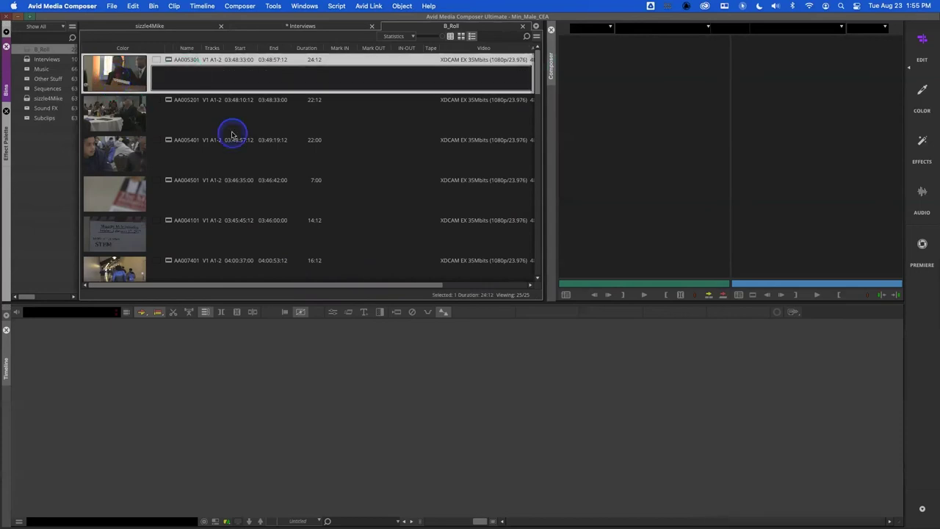
click(203, 191)
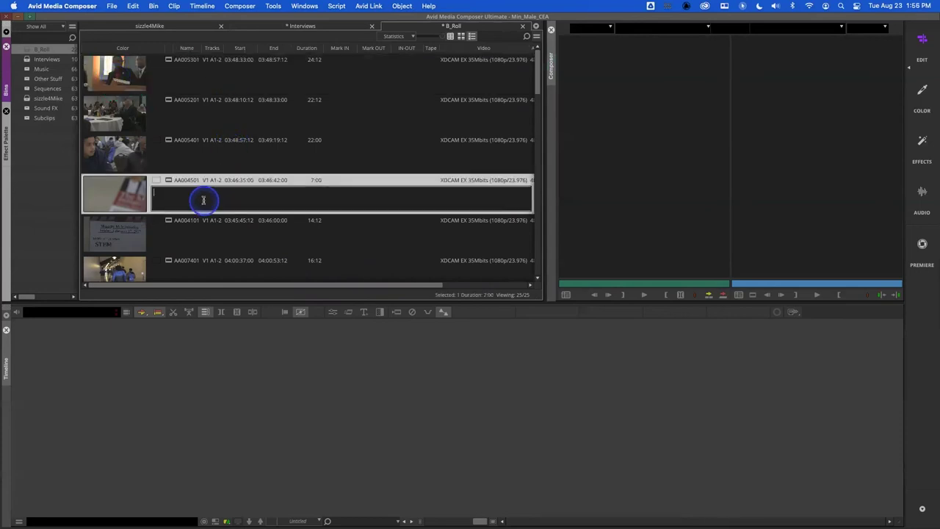
text(Th)
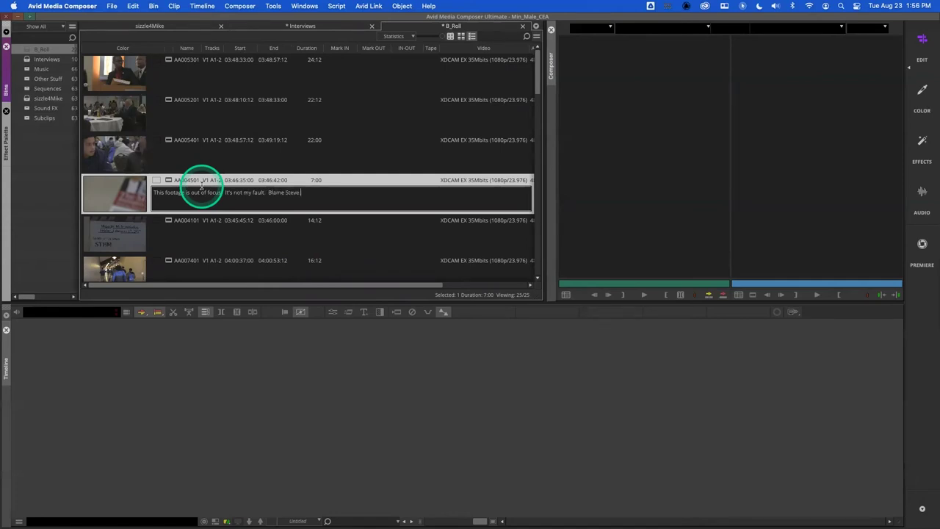
Add the comment "The director wants to end with this shot" to clip AA006001
scroll(246, 189, down, 5)
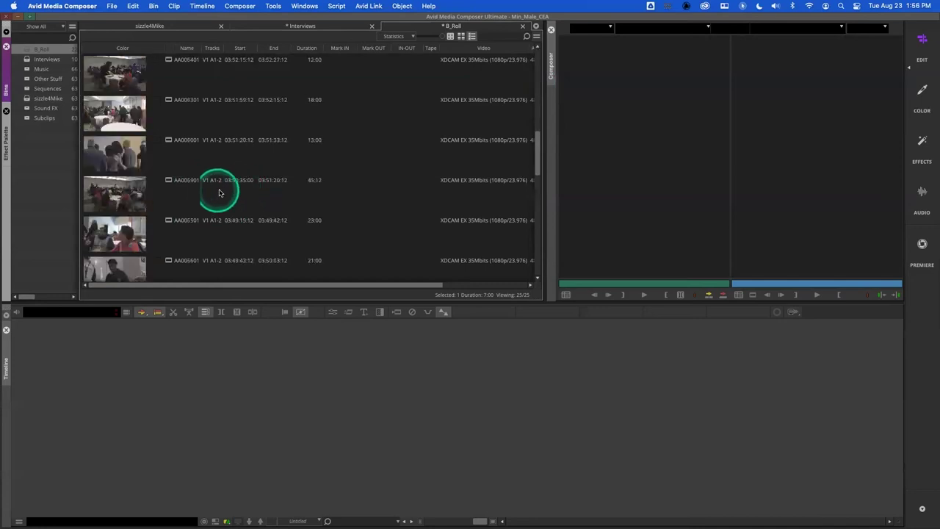
click(199, 160)
text(The)
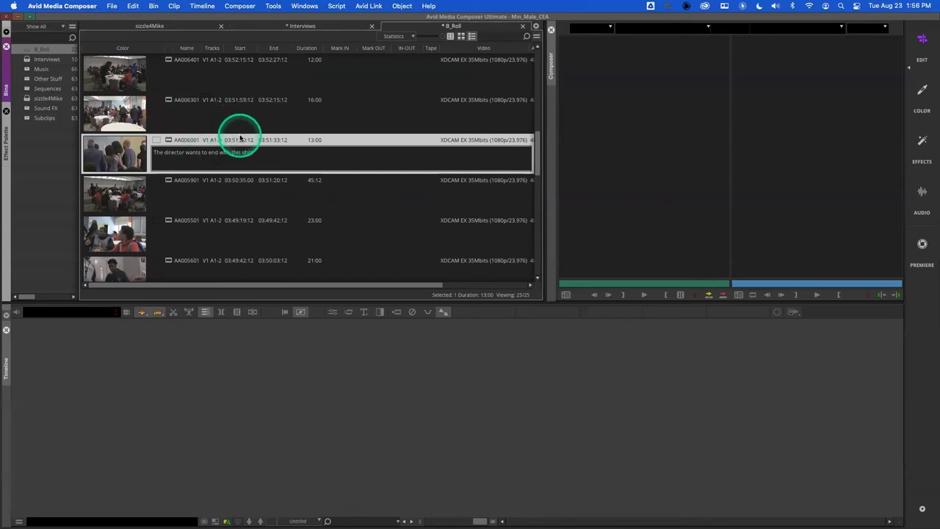
Extend clip AA006001's comment with several more lines, ending in "fully functioning" and "text box", and return to the start of the bin
text(es)
key(Return)
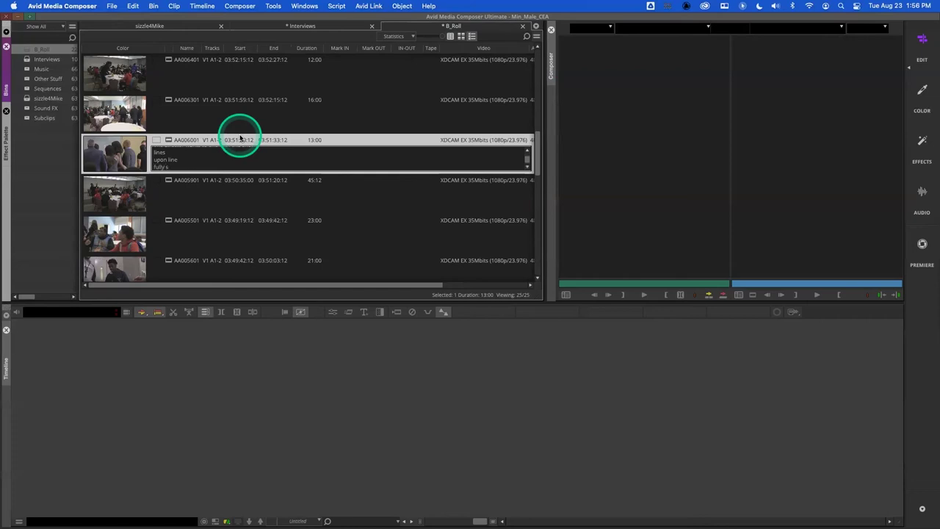
text(fully functioning)
key(Return)
text(text box)
key(Return)
scroll(537, 155, up, 5)
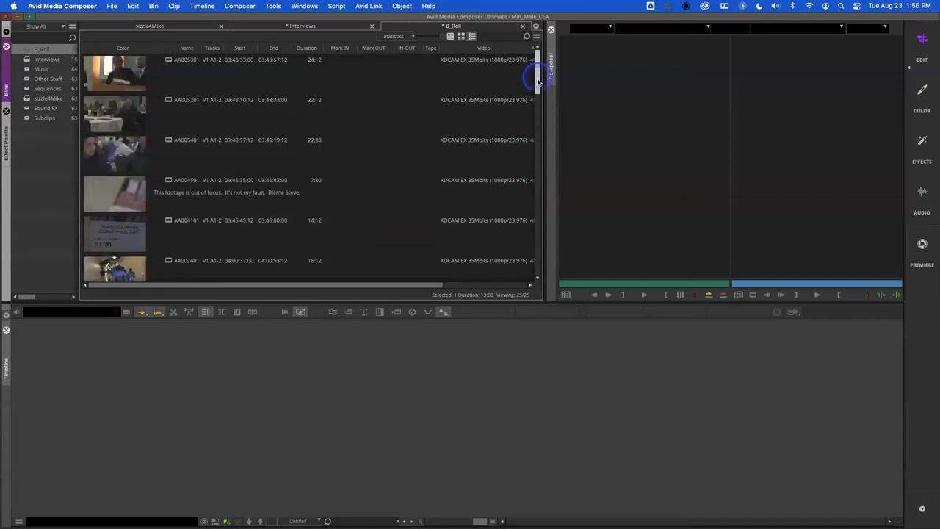
click(286, 96)
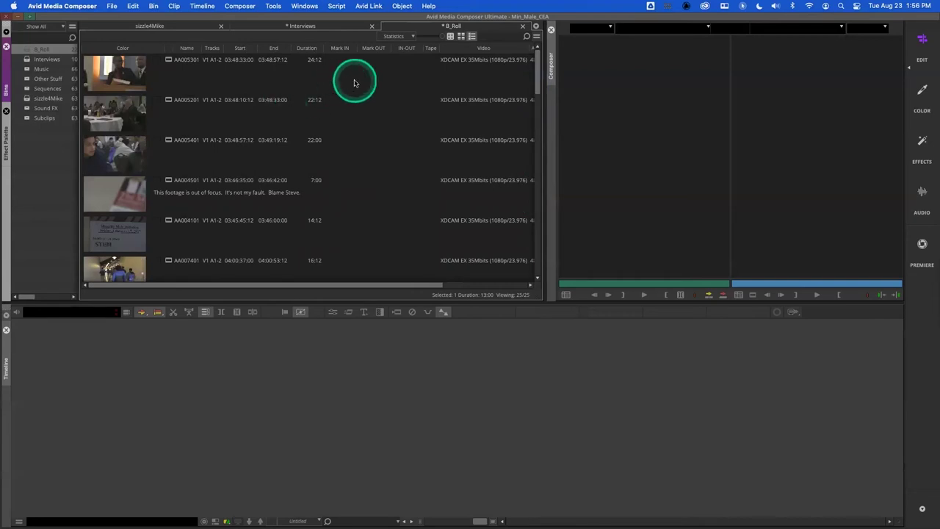
Compare the B_Roll clips in Text, Frame and Script views, finishing in Text view
click(450, 36)
click(460, 36)
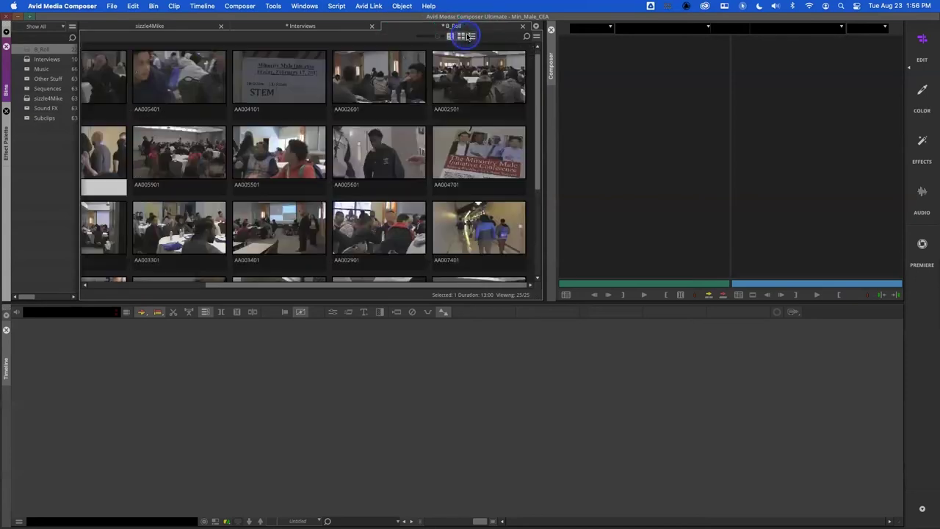
click(472, 36)
click(472, 37)
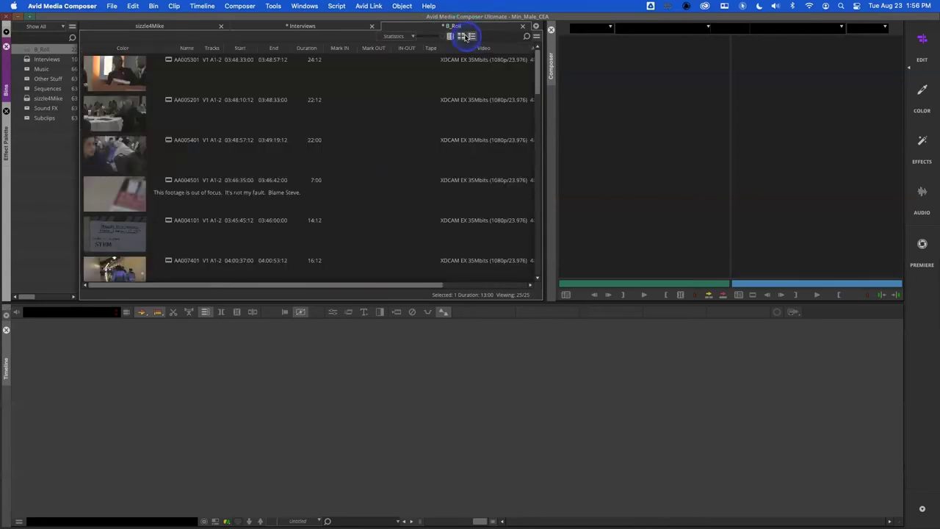
click(460, 37)
click(451, 36)
click(461, 36)
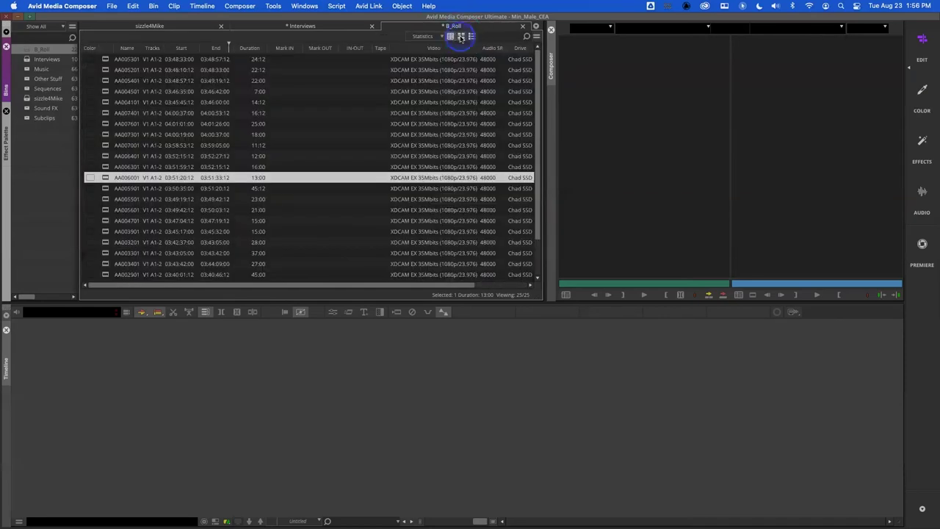
click(472, 36)
click(451, 36)
click(461, 36)
click(451, 36)
click(461, 36)
click(472, 36)
click(451, 36)
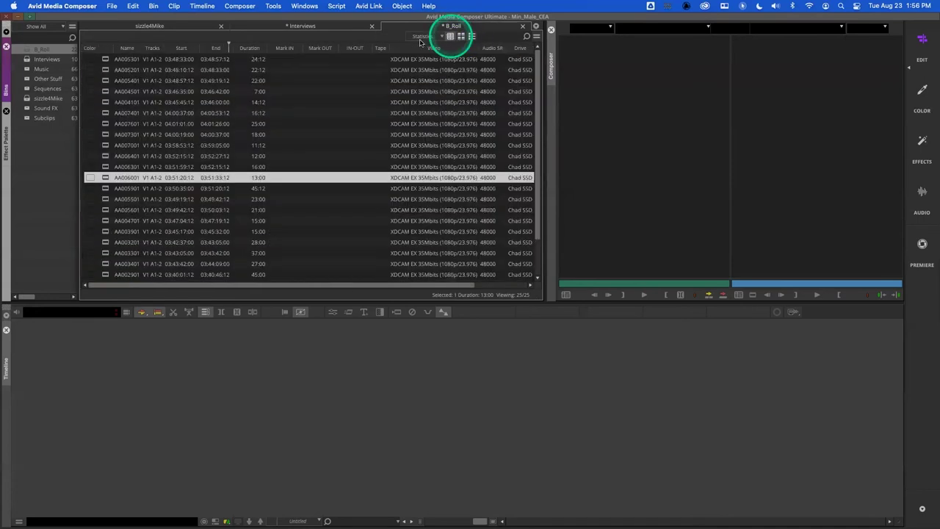
Close the B_Roll and sizzle4Mike bins and widen the project's bin list
click(40, 140)
click(522, 26)
click(297, 26)
click(112, 151)
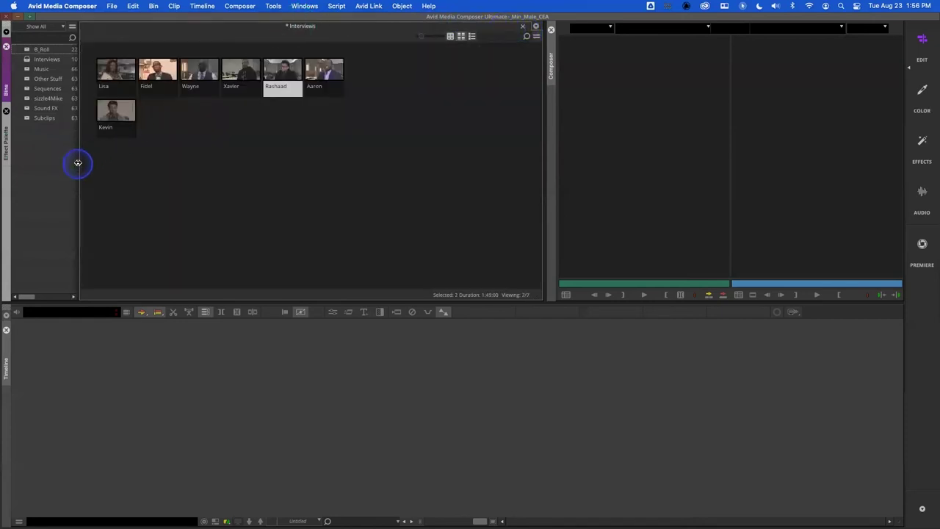
drag(77, 162, 160, 164)
click(91, 159)
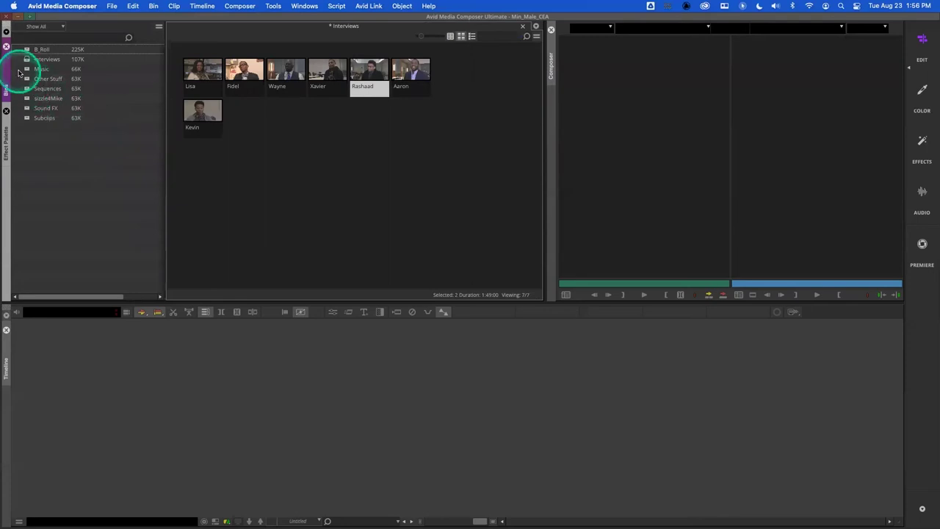
Open the Sequences bin alongside Interviews and switch back to the Interviews bin
click(26, 90)
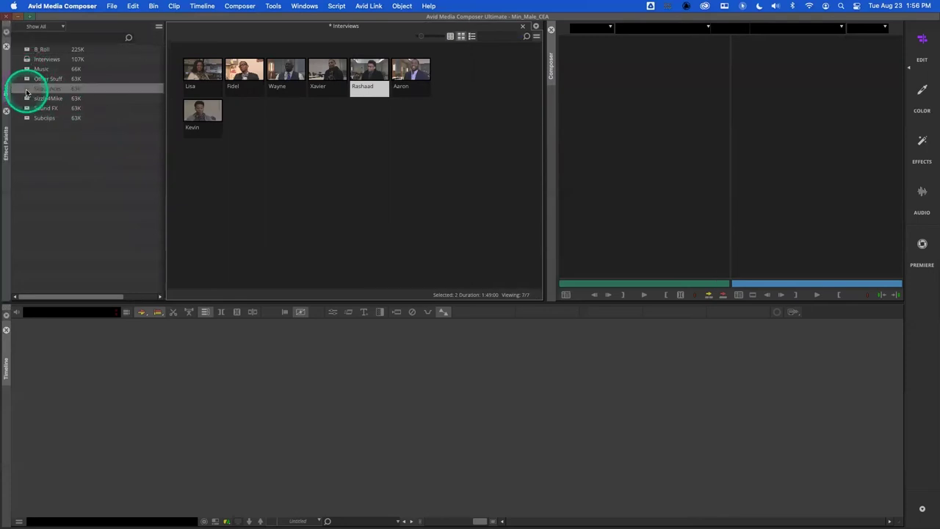
double_click(26, 90)
click(278, 28)
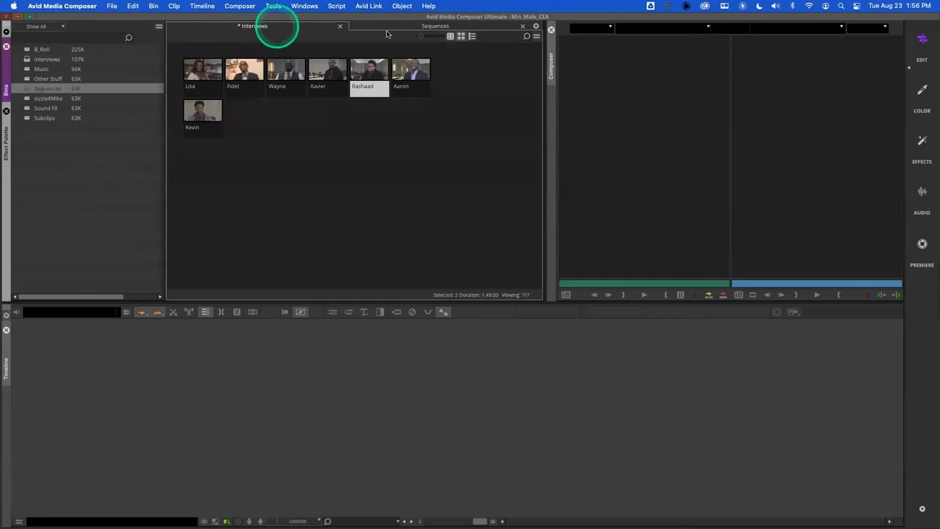
Detach the Sequences bin from its tab, dock it beneath the Interviews bin, and divide the height more evenly between them
click(397, 27)
drag(397, 27, 350, 114)
drag(342, 127, 343, 125)
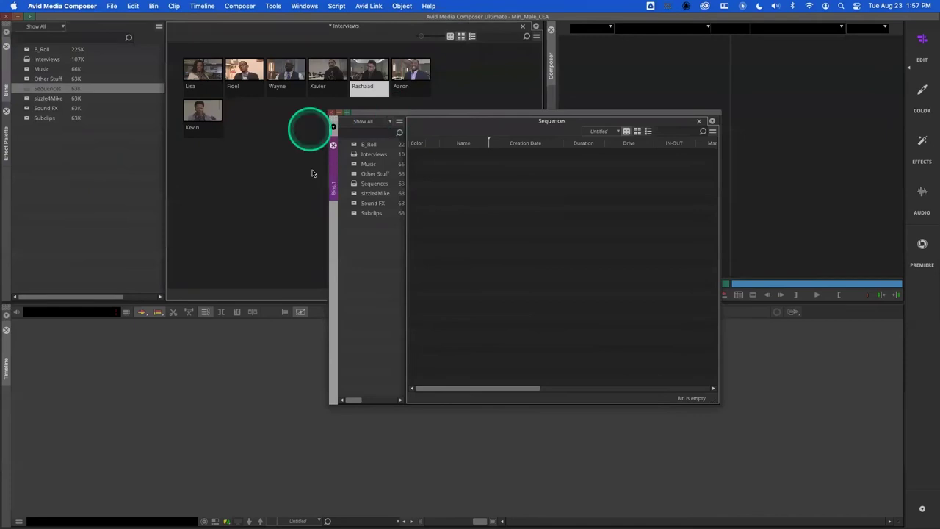
drag(264, 158, 436, 113)
drag(395, 178, 301, 294)
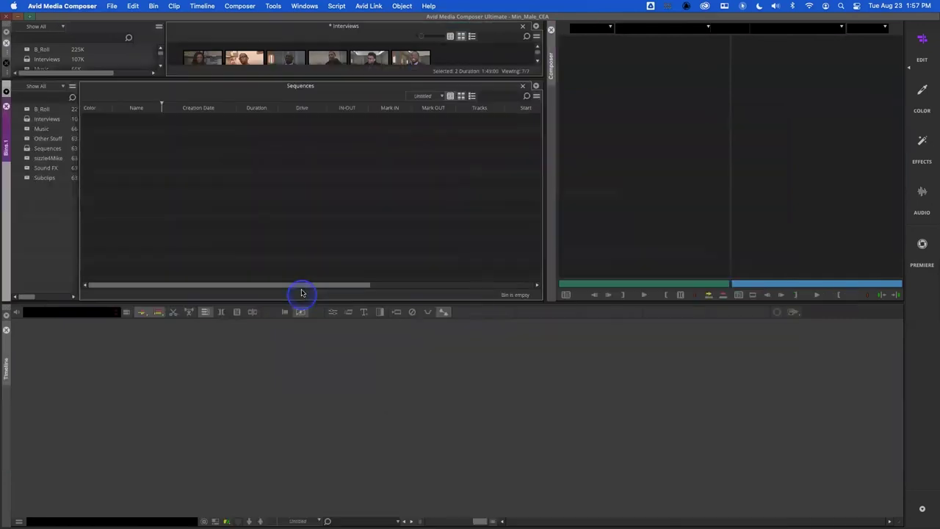
drag(254, 94, 245, 180)
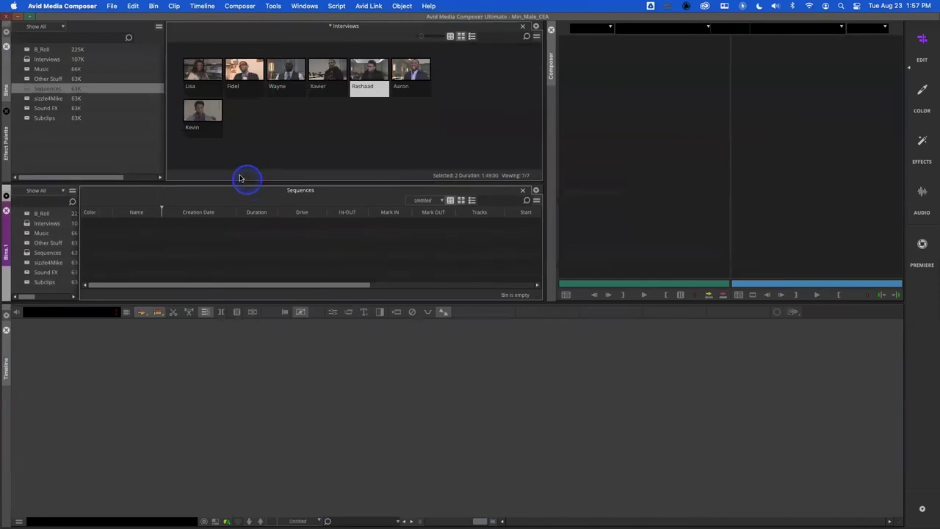
Narrow the project's bin list and the bins area, and clear away the docked Sequences bin
click(163, 146)
drag(165, 132, 93, 131)
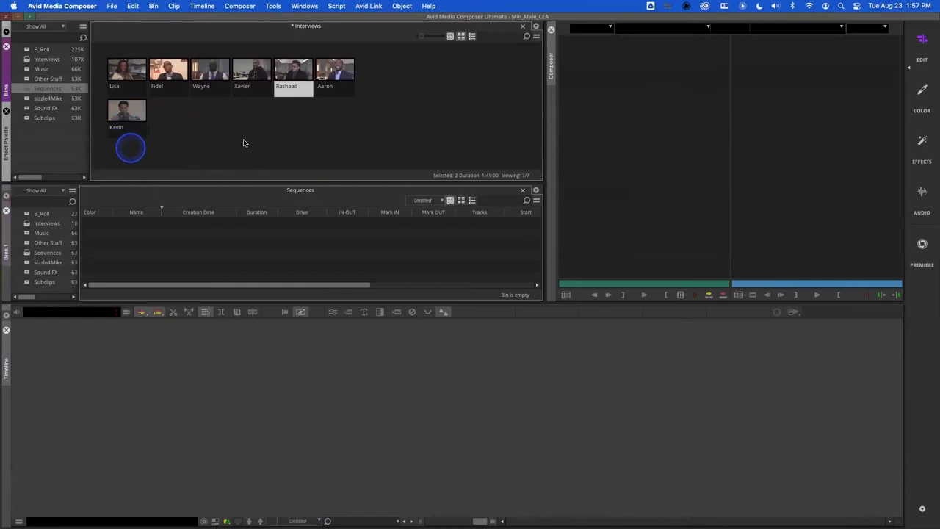
drag(269, 184, 232, 158)
drag(545, 134, 315, 140)
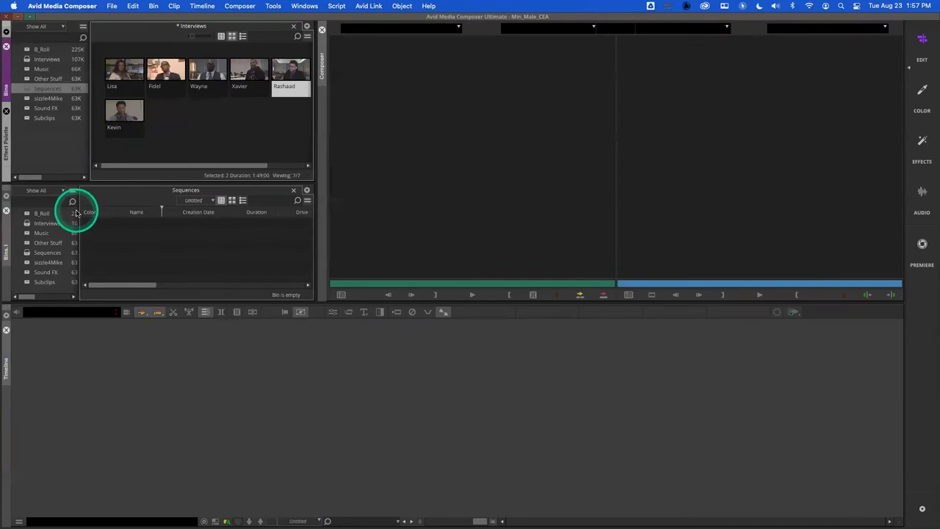
drag(77, 211, 4, 213)
Open the B_Roll bin alongside Interviews and close it again, leaving the bins area slightly wider
drag(32, 85, 27, 51)
double_click(27, 49)
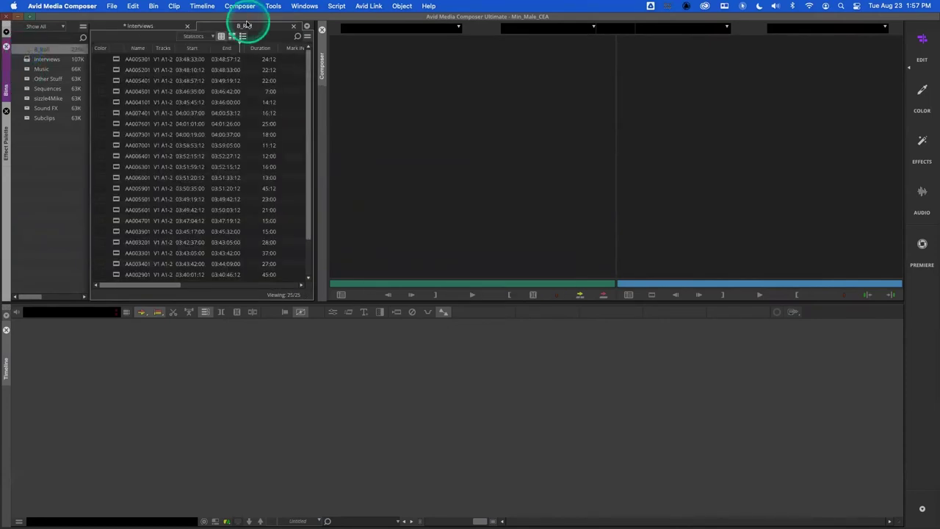
click(292, 27)
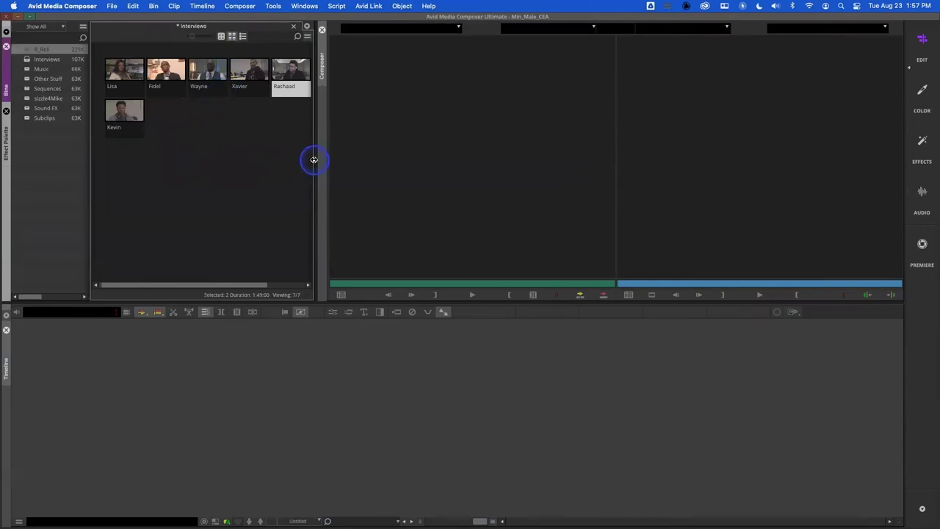
drag(314, 160, 342, 160)
Create a folder named "Day 1" in the project's bin list
click(57, 152)
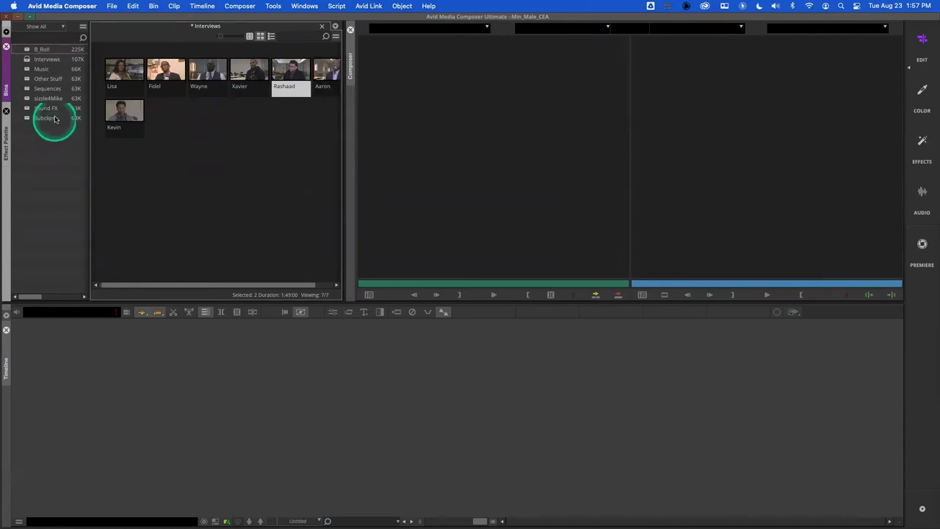
click(83, 27)
click(52, 162)
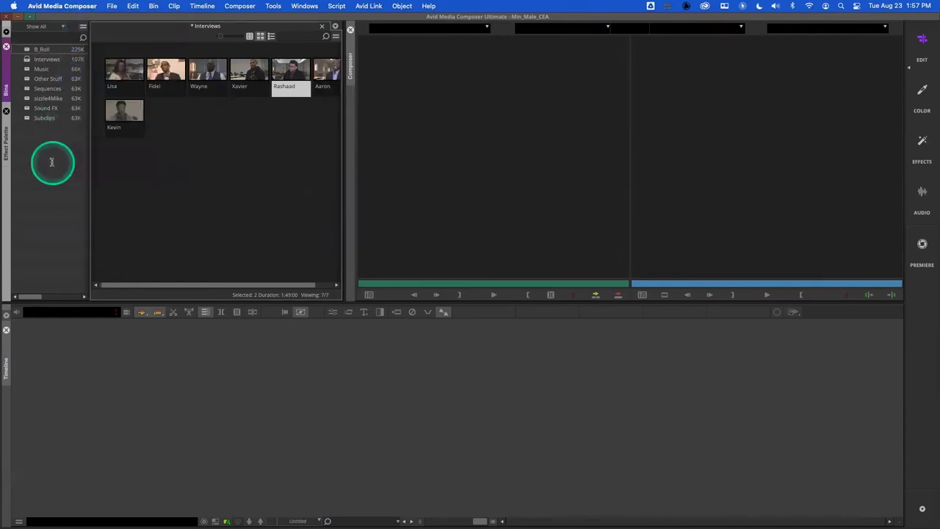
right_click(51, 160)
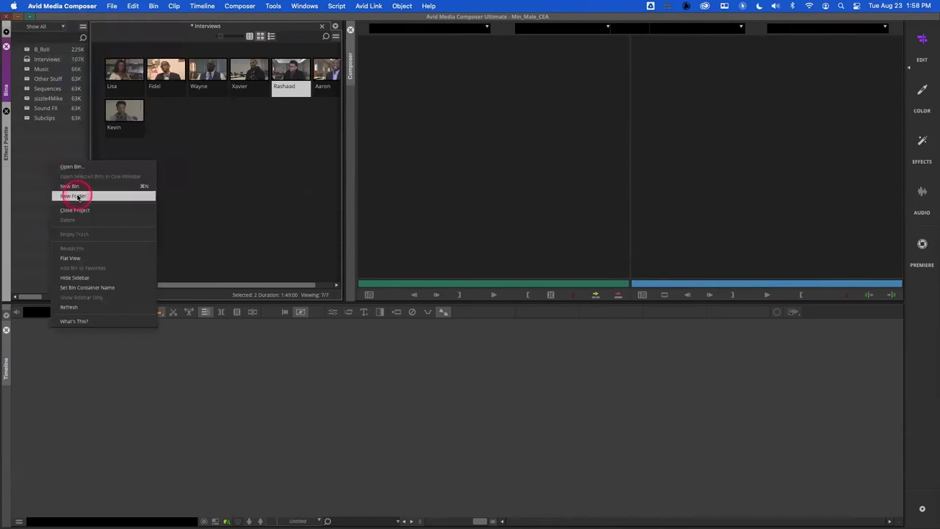
click(69, 195)
text(Diy 1)
key(Return)
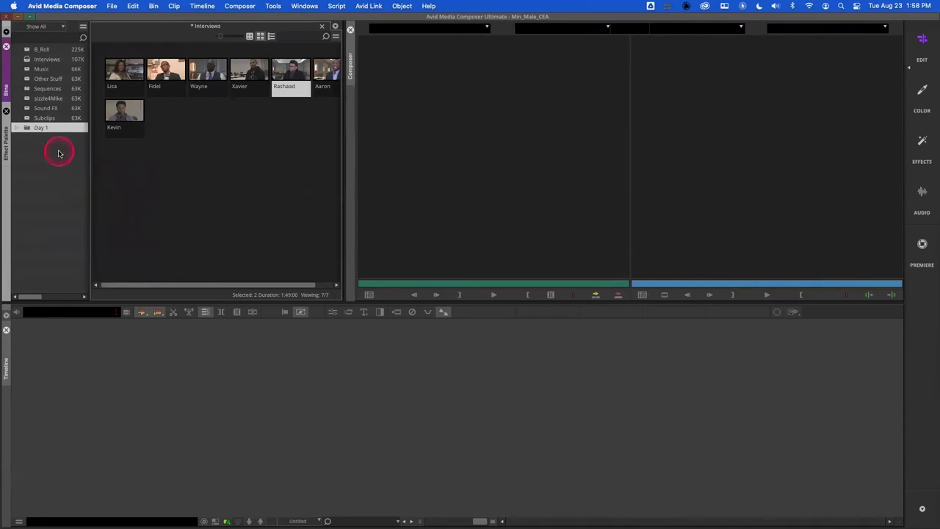
Add a second project folder named "Day 2"
right_click(60, 153)
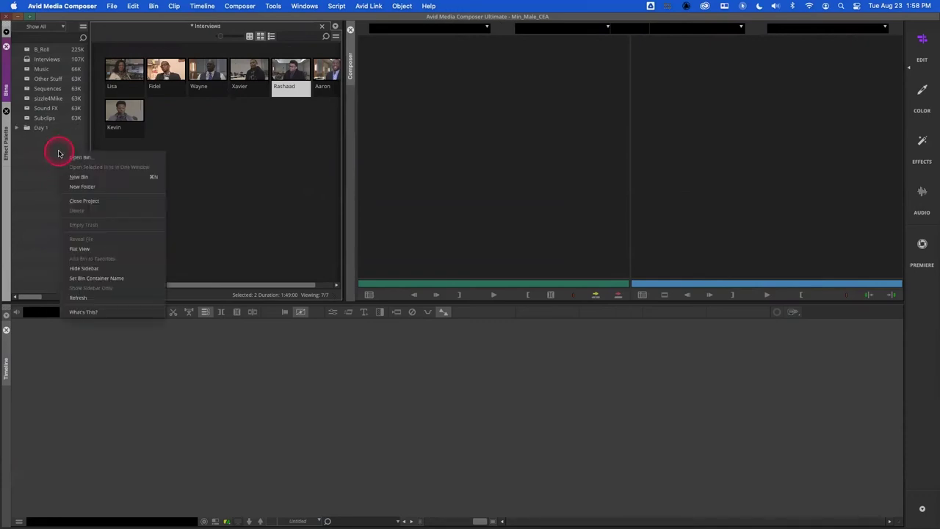
click(83, 186)
text(Day)
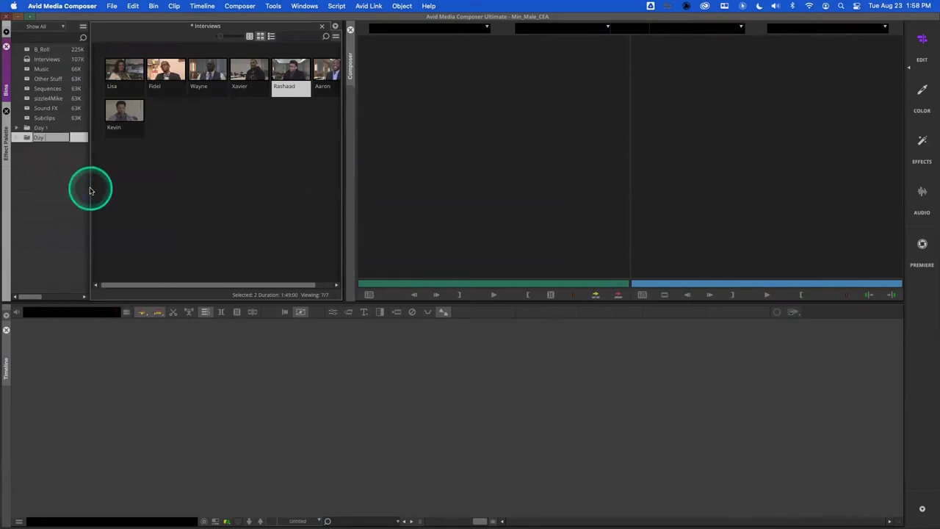
text( 2)
key(Return)
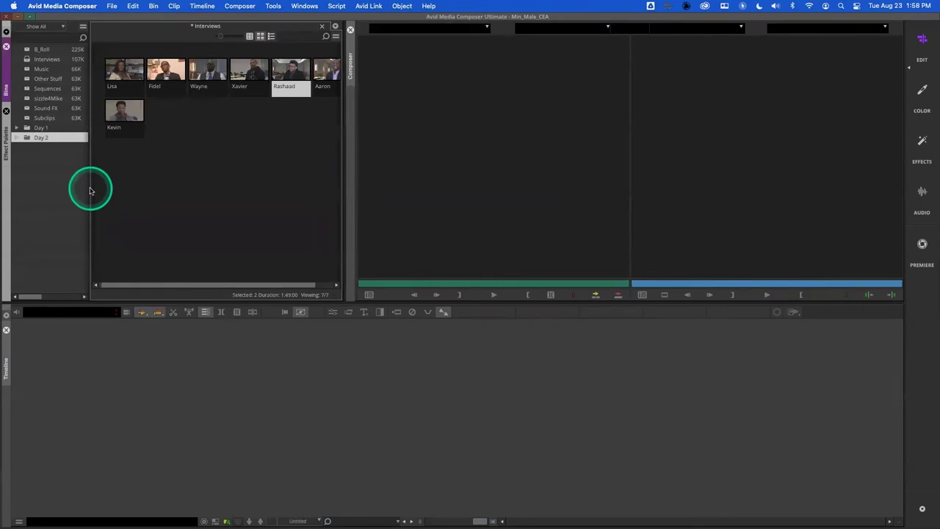
Move all bins from B_Roll through Subclips into the Day 1 folder and expand it
click(26, 51)
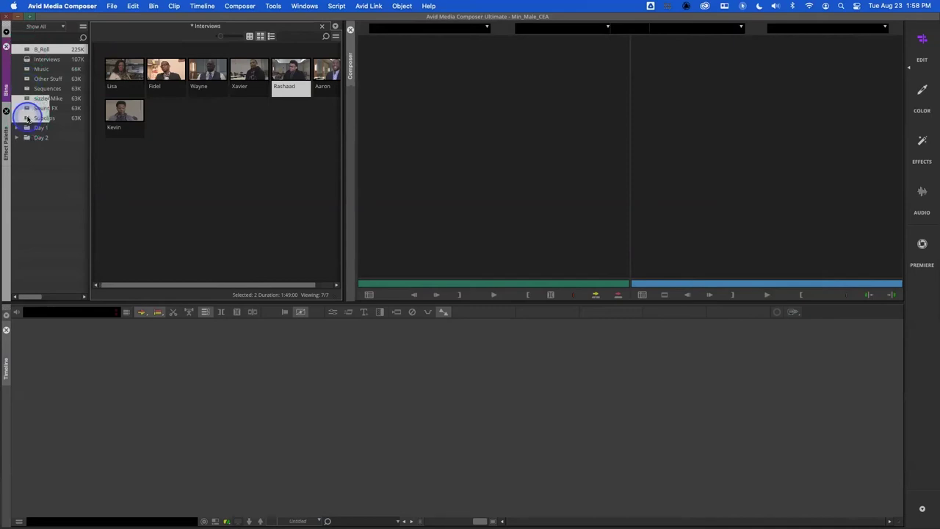
shift+click(26, 120)
drag(26, 119, 32, 125)
click(17, 50)
click(19, 48)
click(64, 60)
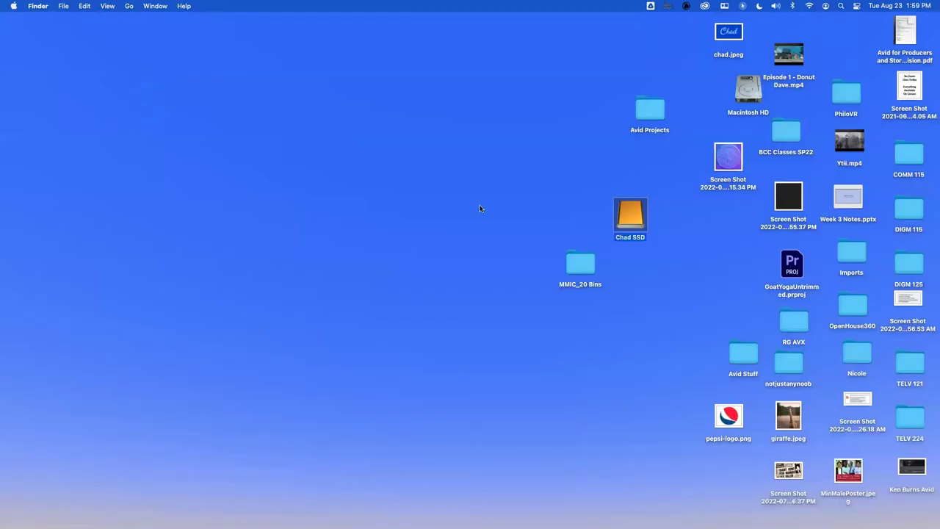
In Finder, open the Min_Male_CEA project folder within Avid Projects and examine the bin files in Day 1
click(622, 269)
click(657, 151)
double_click(652, 107)
double_click(276, 155)
click(265, 157)
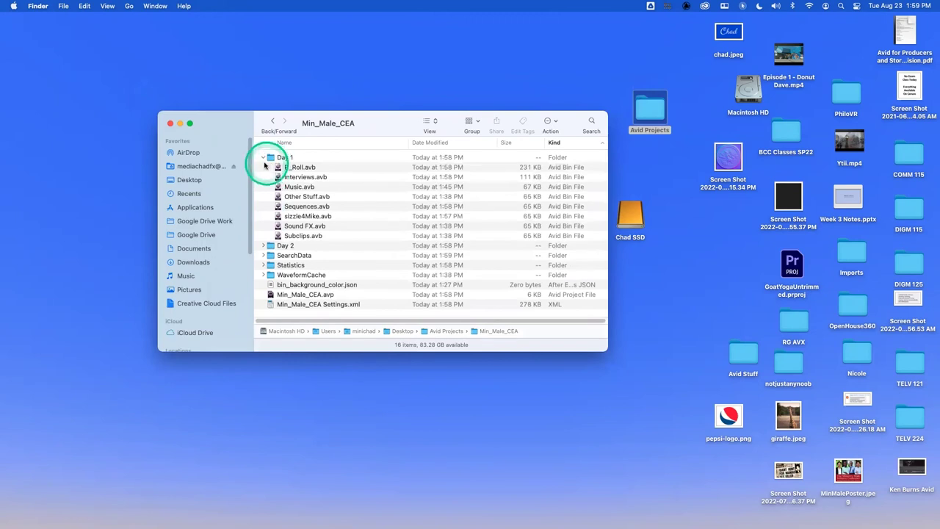
click(263, 157)
click(321, 379)
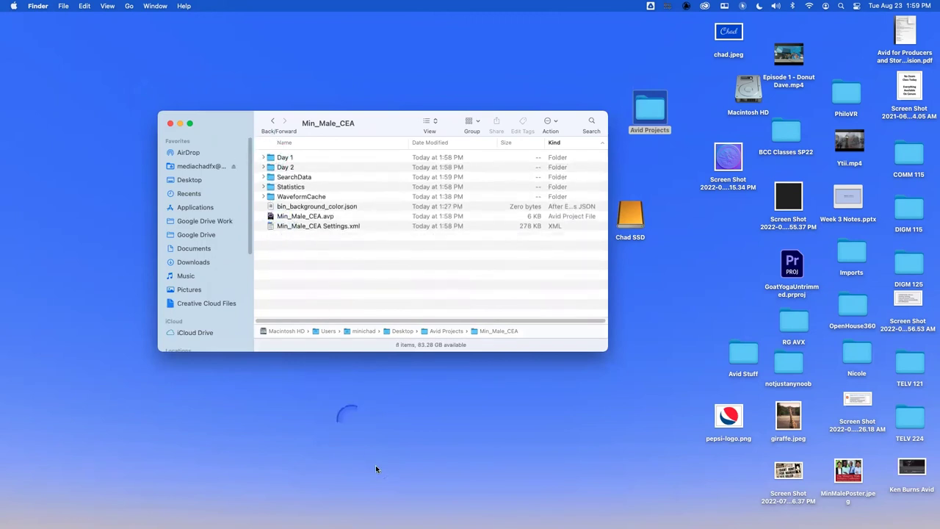
Switch back to Avid Media Composer and select the first clip in the Interviews bin
click(674, 506)
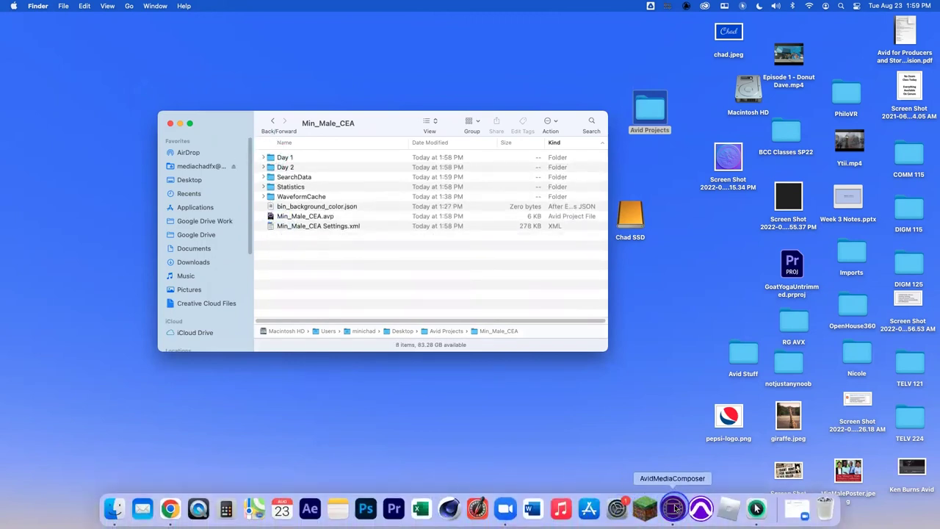
click(188, 290)
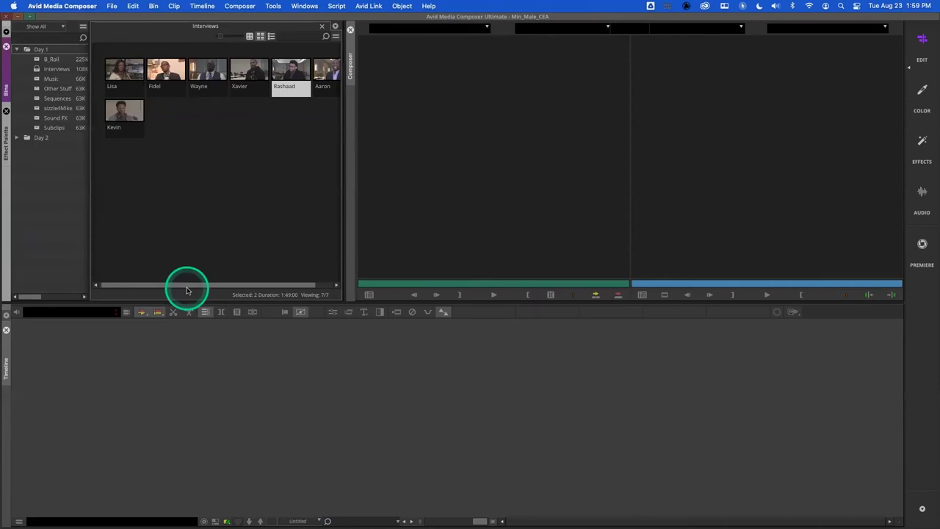
click(222, 190)
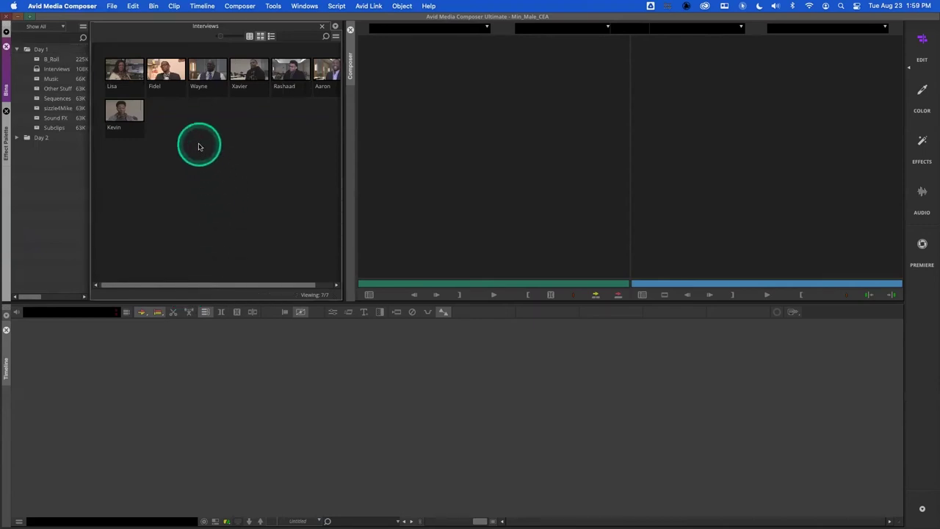
click(133, 72)
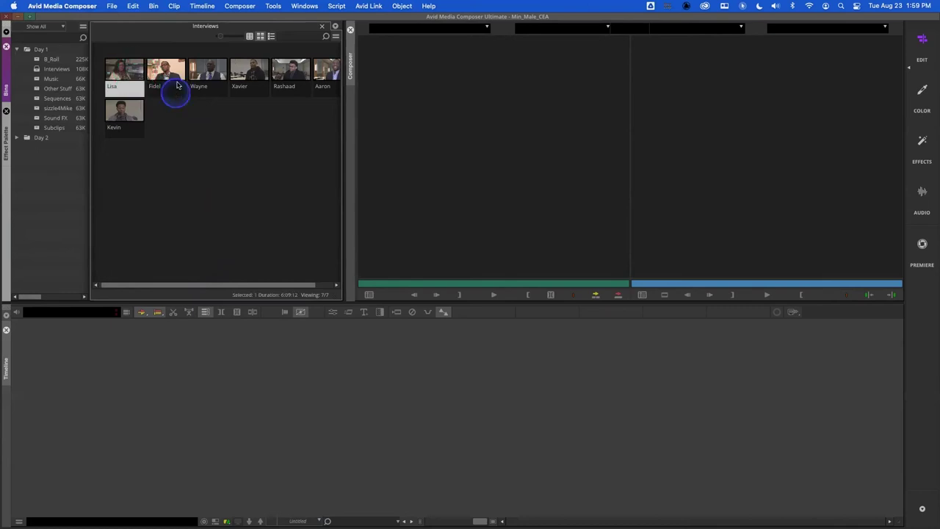
click(256, 46)
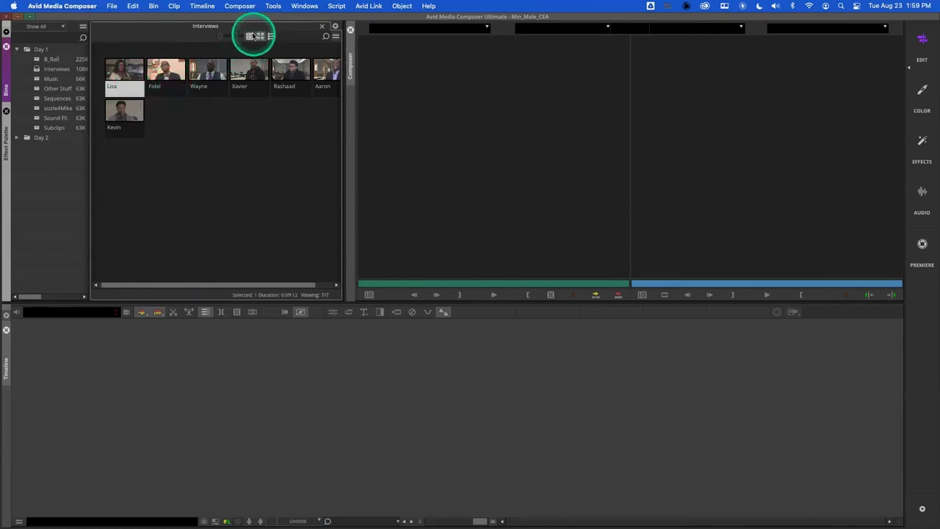
Open the B_Roll bin from the Day 1 folder in Frame view and widen the bins area
double_click(35, 61)
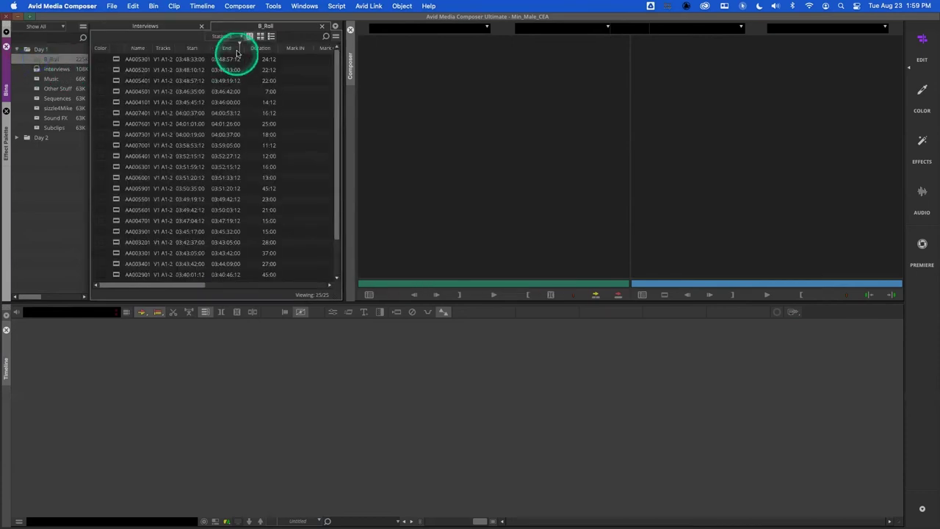
click(260, 37)
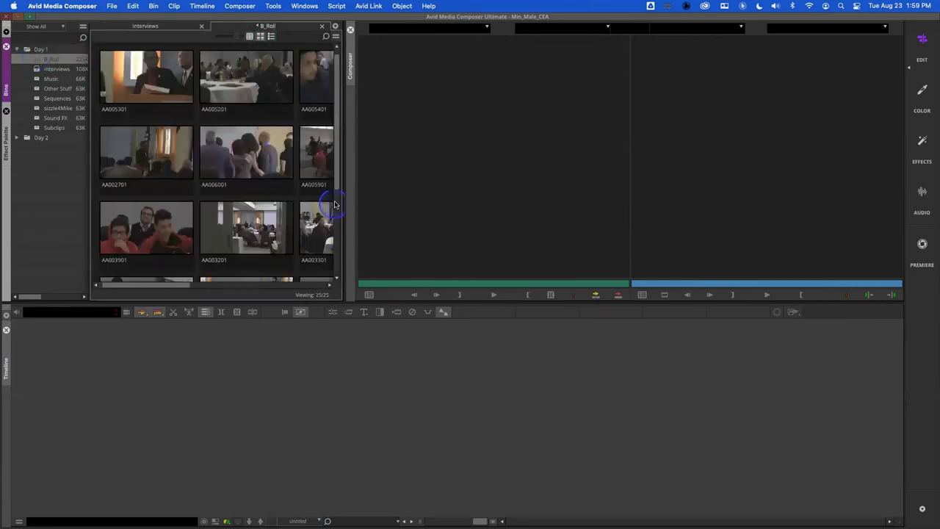
drag(344, 189, 447, 214)
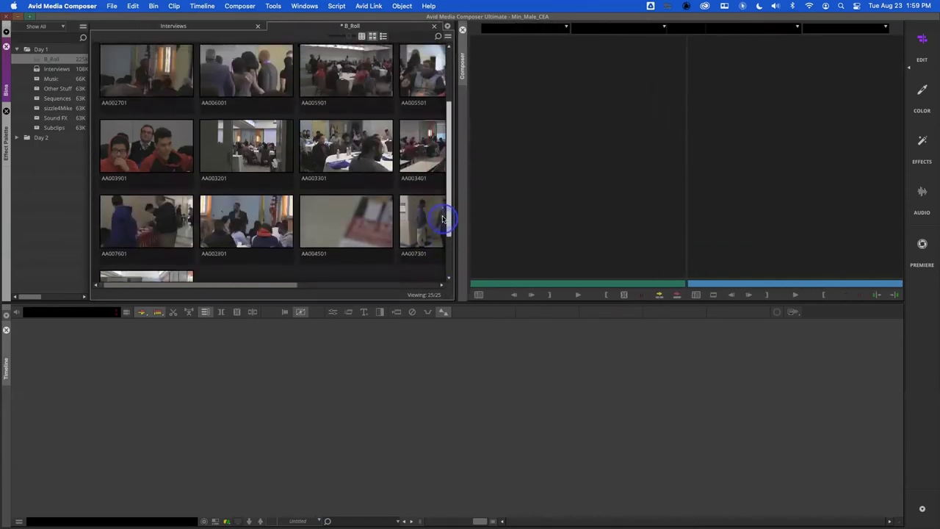
Rename B_Roll clip AA007601 as "Rutgers Table" and clip AA005601 as "Handing Paper"
click(115, 263)
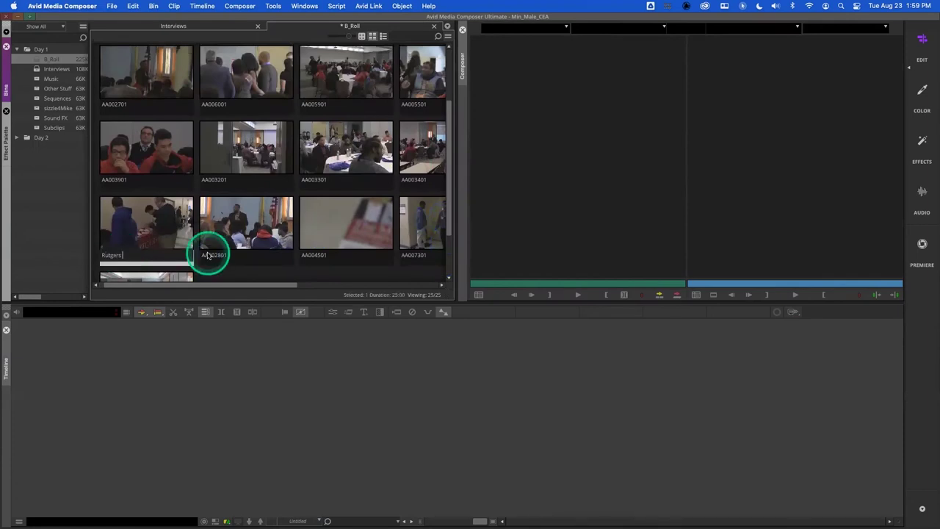
click(208, 255)
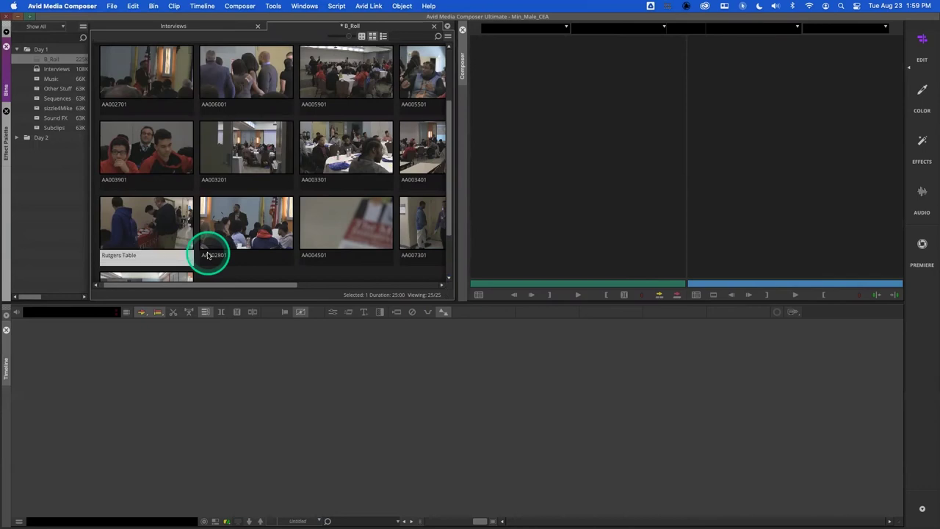
drag(241, 284, 399, 287)
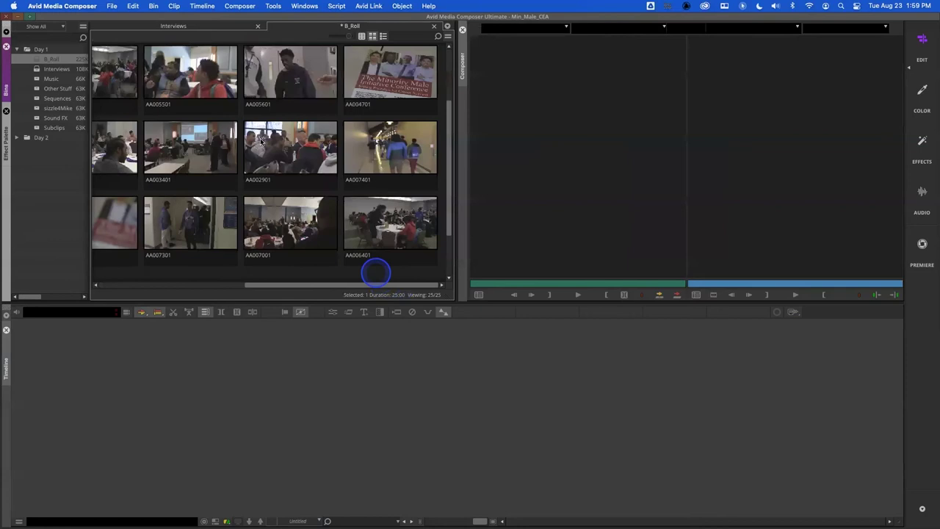
click(255, 107)
click(253, 106)
text(Handing)
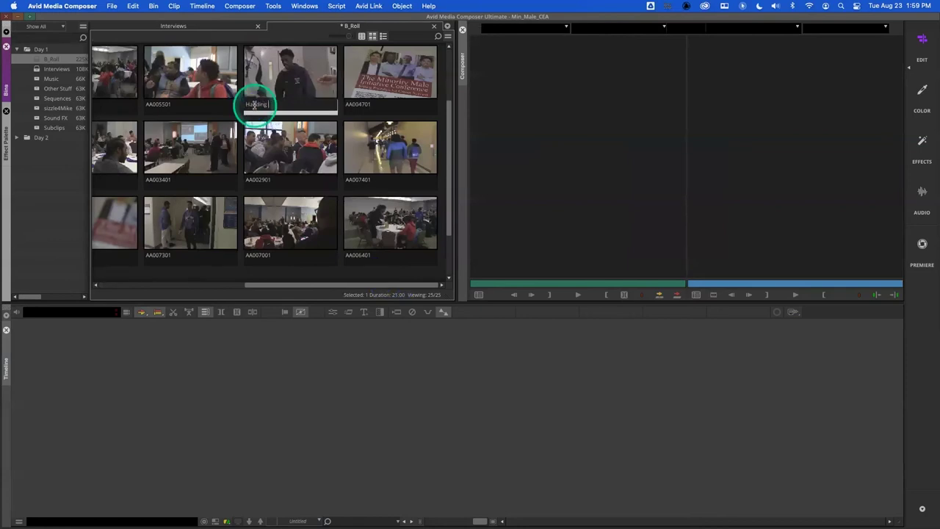
text( Paper)
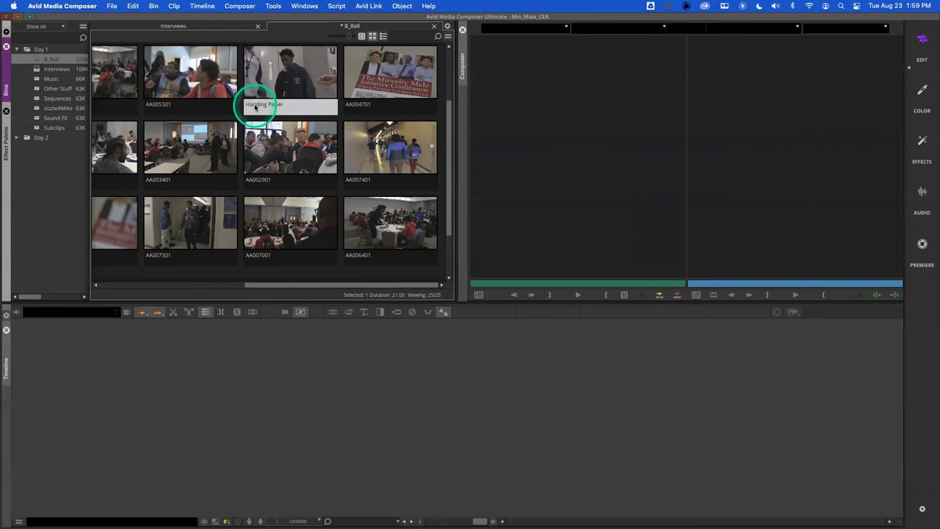
Rename B_Roll clip AA004701 as "Poster on Table"
click(357, 104)
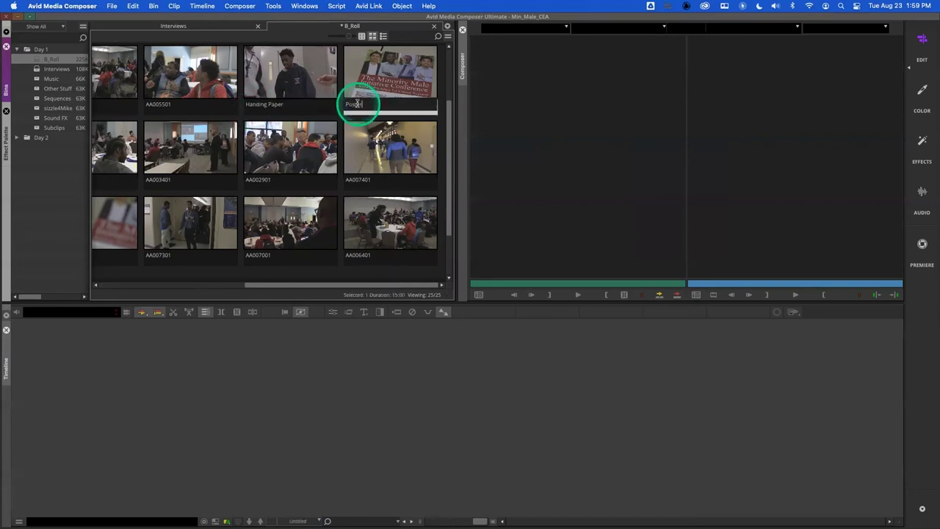
text(Poster on Table)
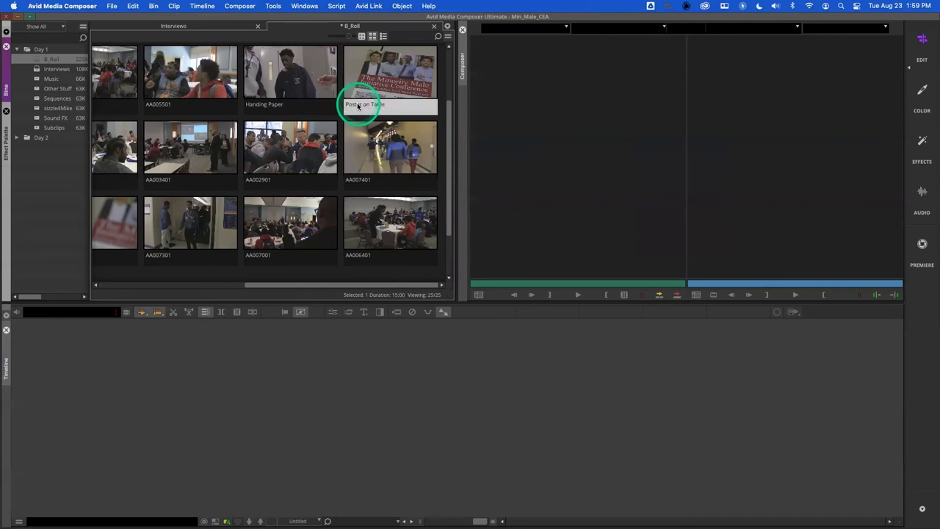
drag(300, 286, 138, 280)
click(42, 178)
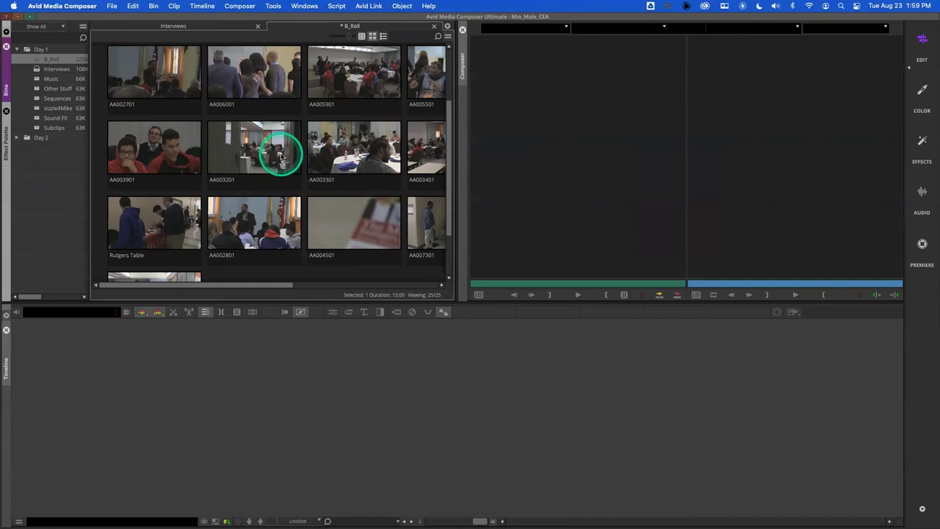
click(112, 7)
click(123, 81)
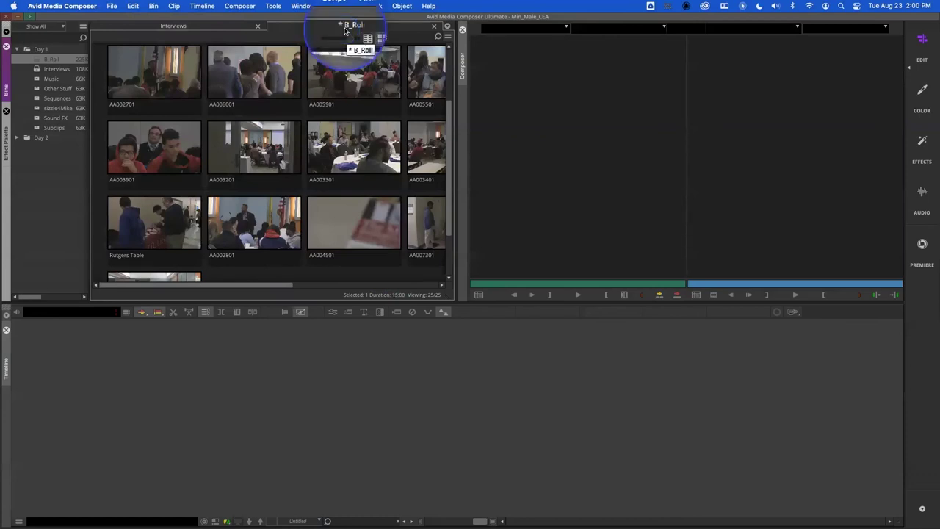
Save the B_Roll bin and rename its clip AA002801 as "Guy Talking"
click(278, 163)
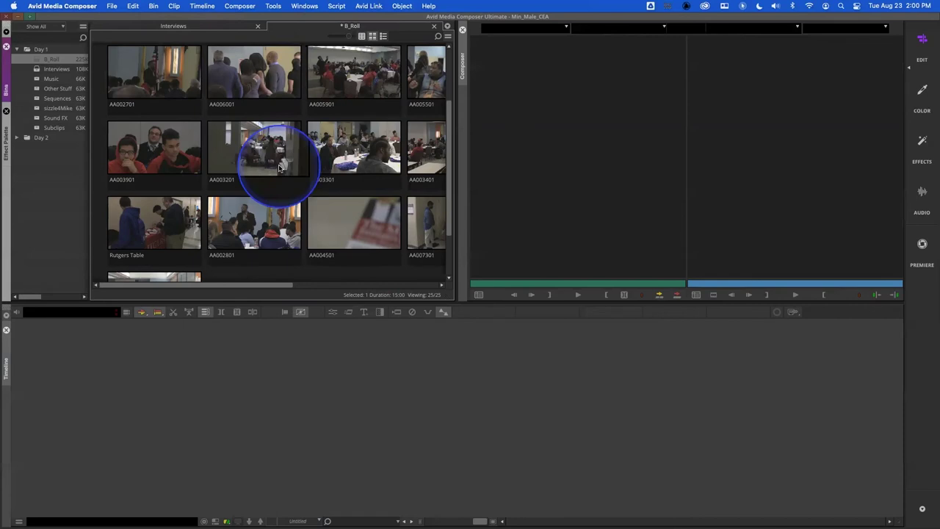
key(super+s)
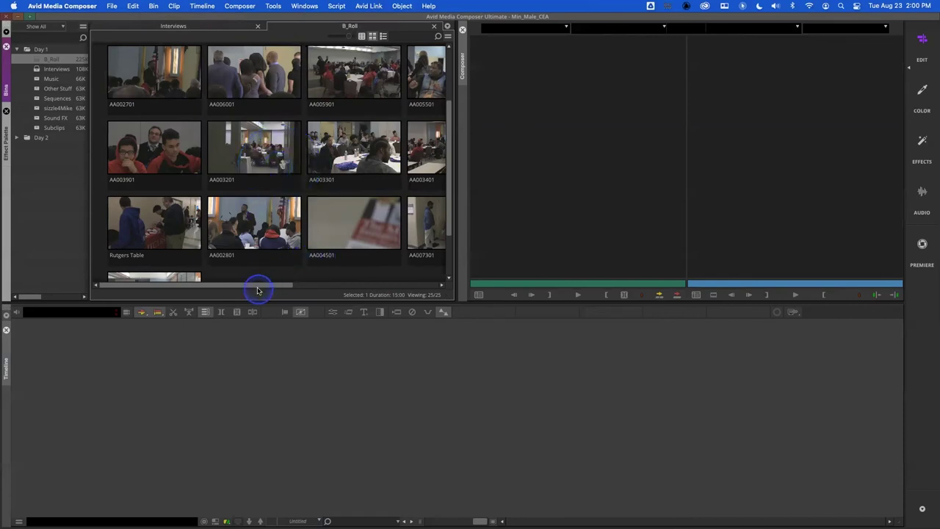
click(225, 253)
click(226, 255)
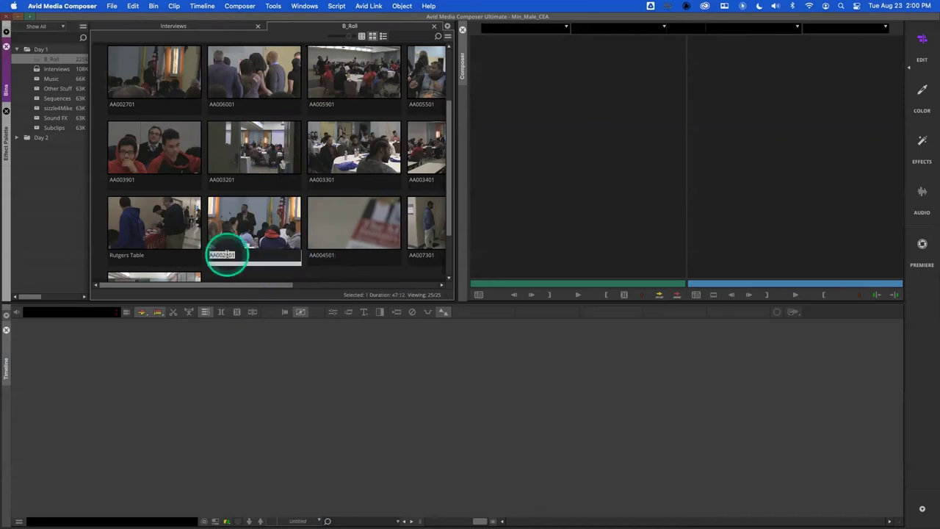
text(Guy Talking)
key(Return)
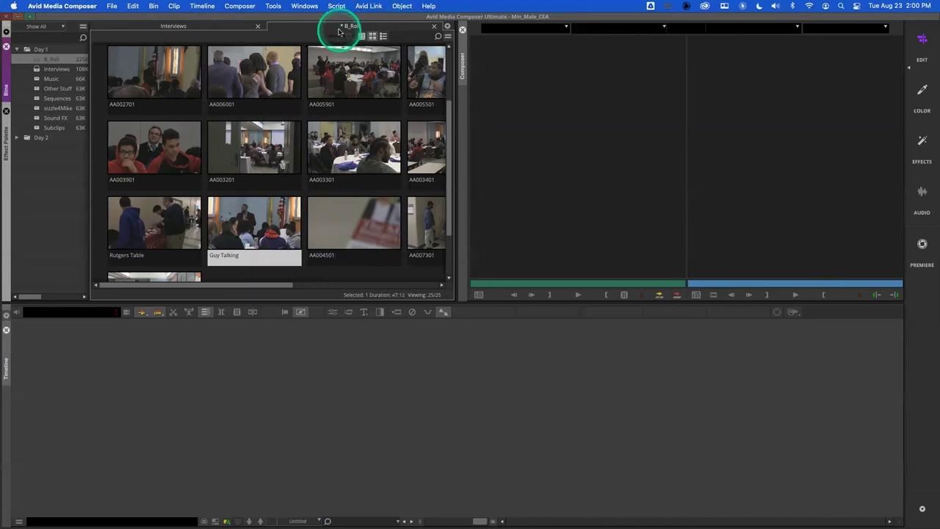
Close the B_Roll bin and clear the selections in the bin list and the Interviews bin
click(435, 28)
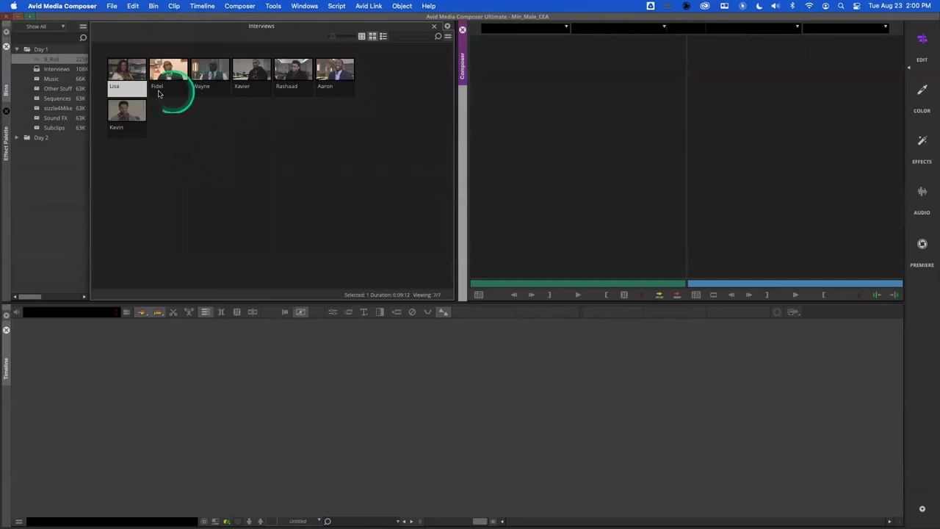
click(53, 156)
click(229, 141)
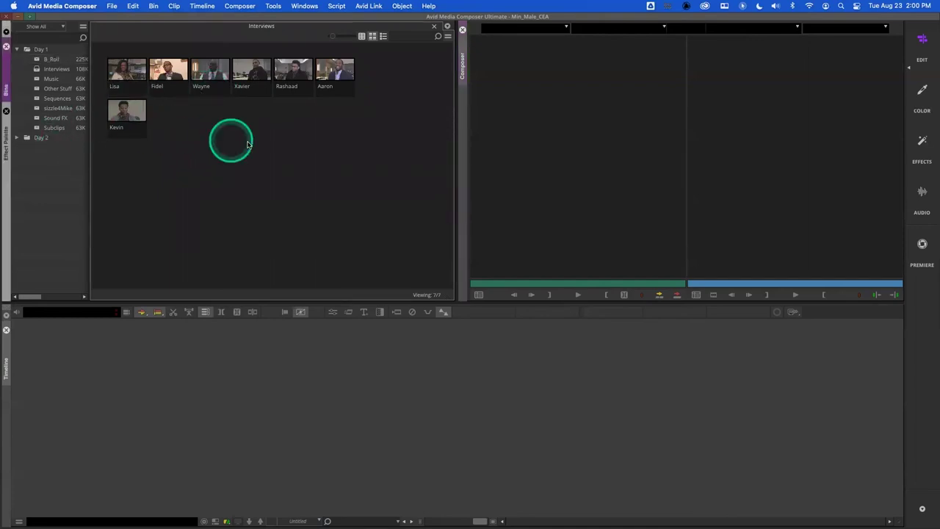
click(248, 145)
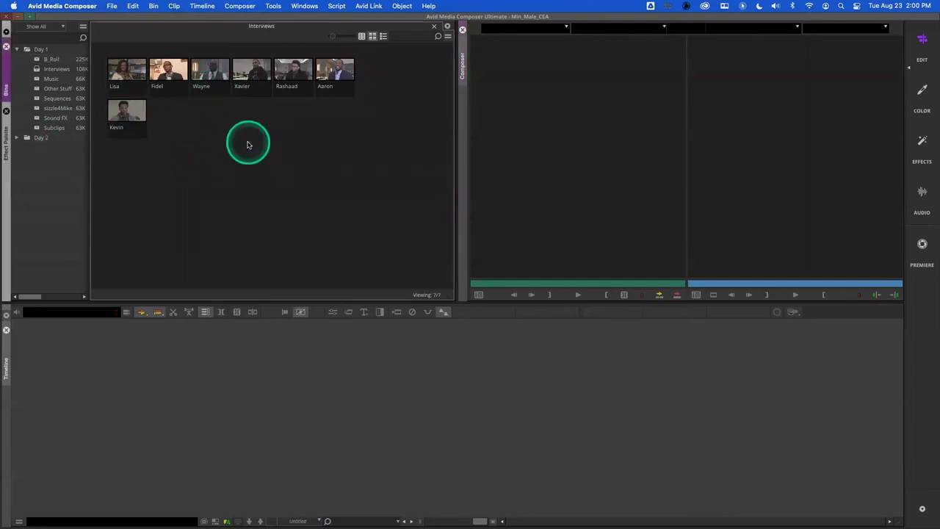
Open the project Settings window and look through the Format, Project, User and Site categories
click(111, 6)
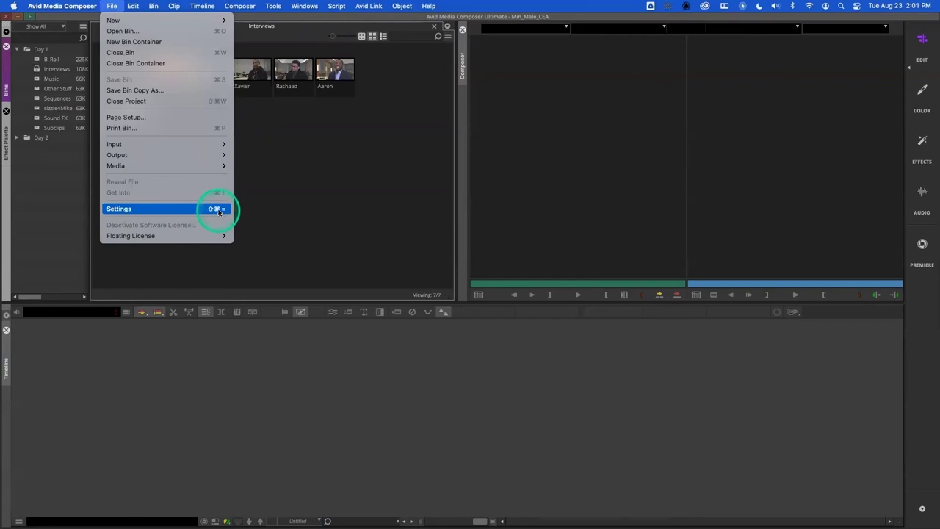
click(269, 160)
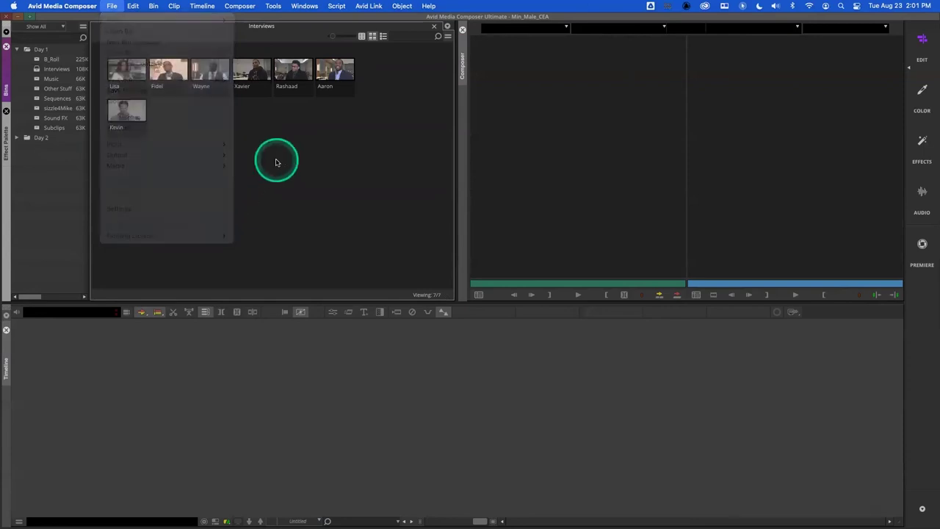
click(65, 6)
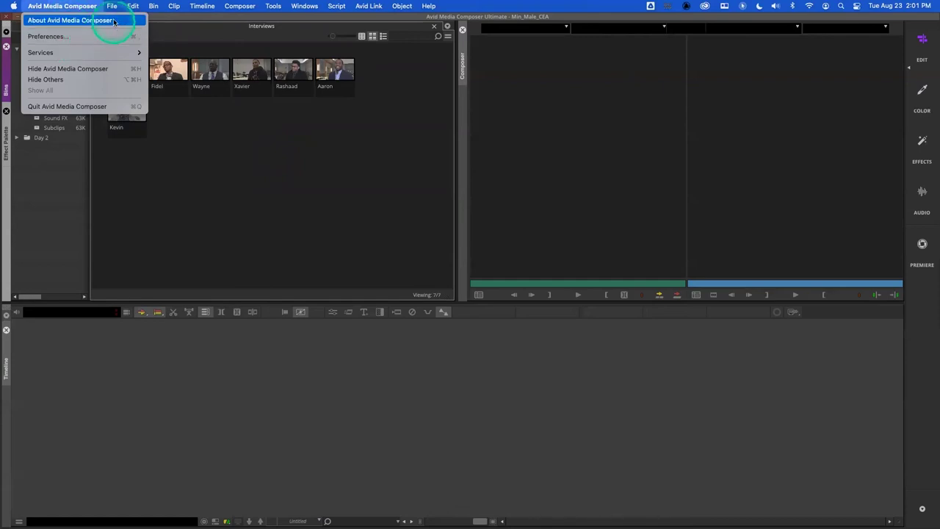
mouse_move(114, 7)
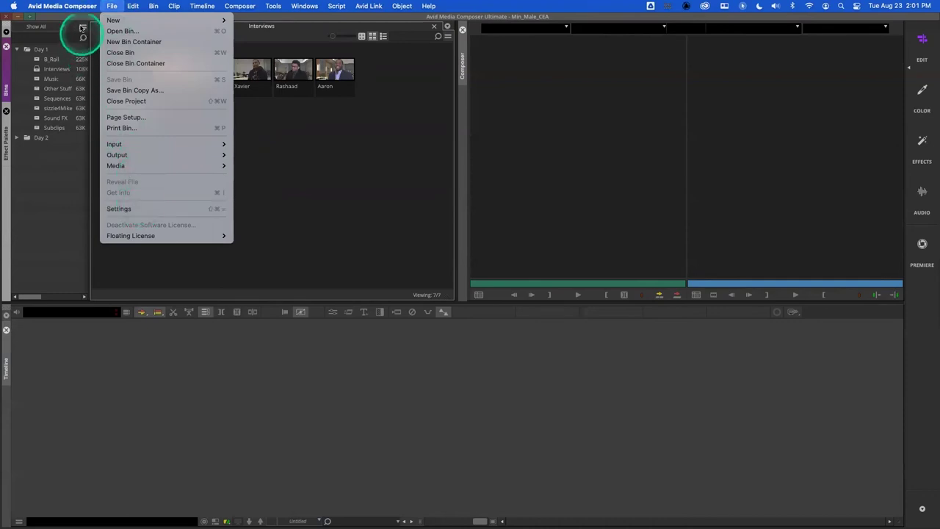
mouse_move(74, 7)
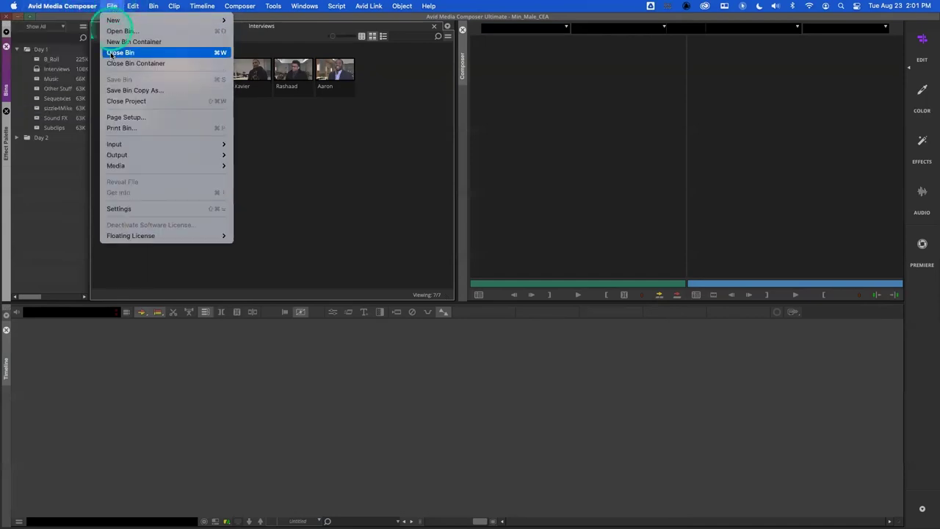
click(139, 211)
drag(416, 113, 252, 134)
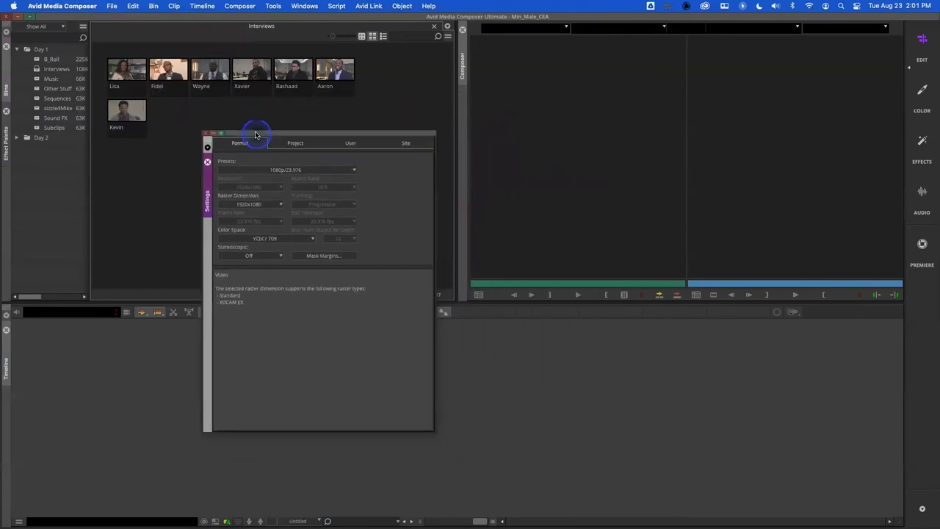
click(307, 144)
click(350, 145)
click(409, 144)
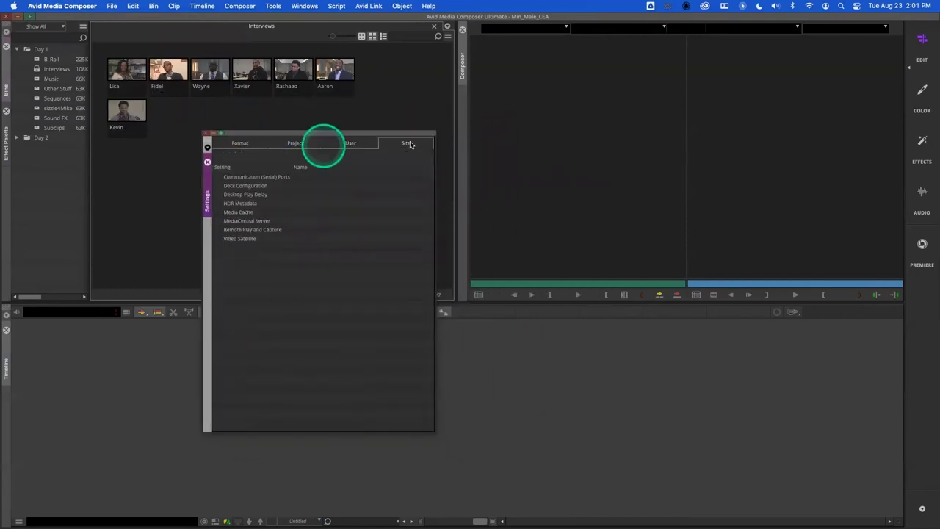
click(241, 144)
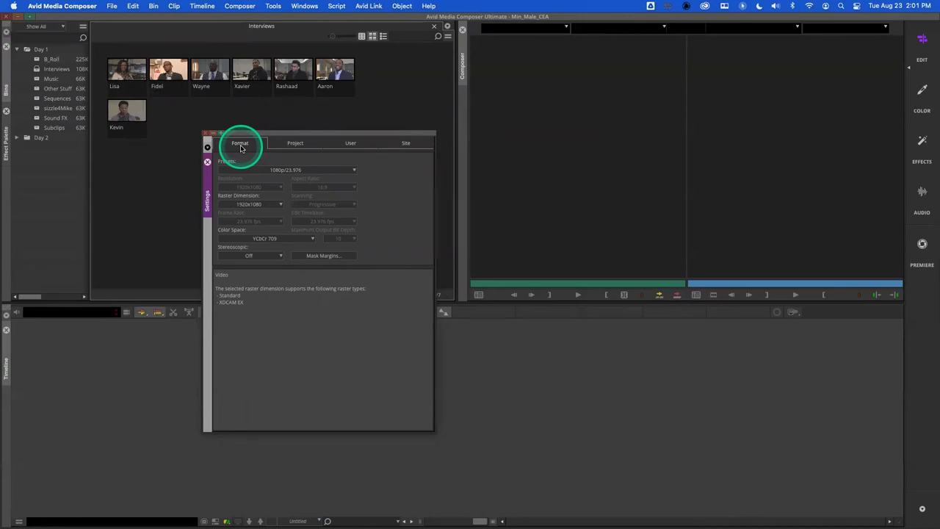
Examine the available format presets, including the 16K and 2K resolutions and their frame rates, without changing the preset
click(276, 170)
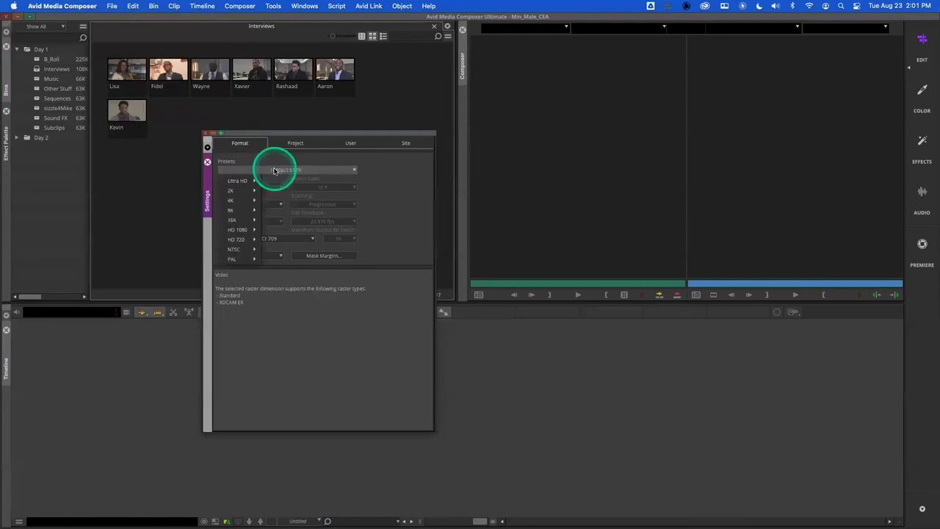
mouse_move(235, 220)
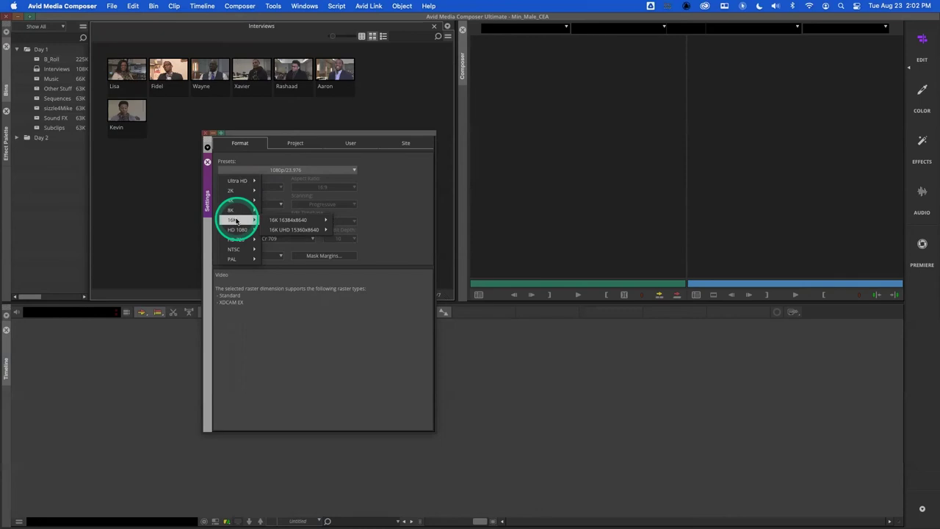
mouse_move(287, 221)
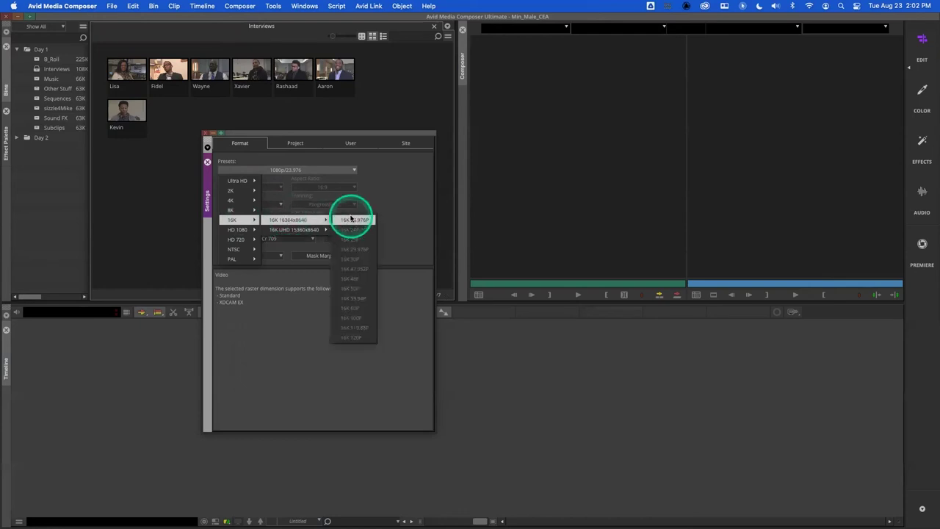
mouse_move(234, 191)
mouse_move(283, 199)
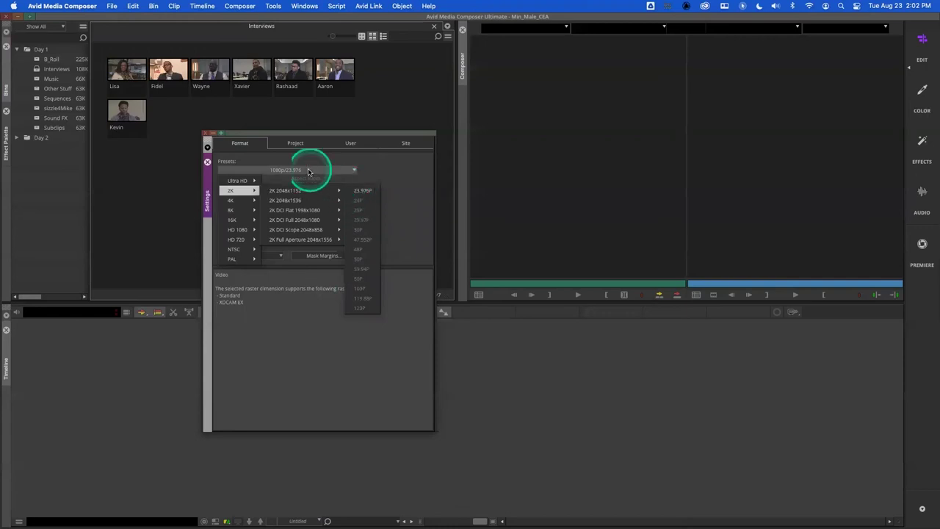
click(268, 163)
click(290, 169)
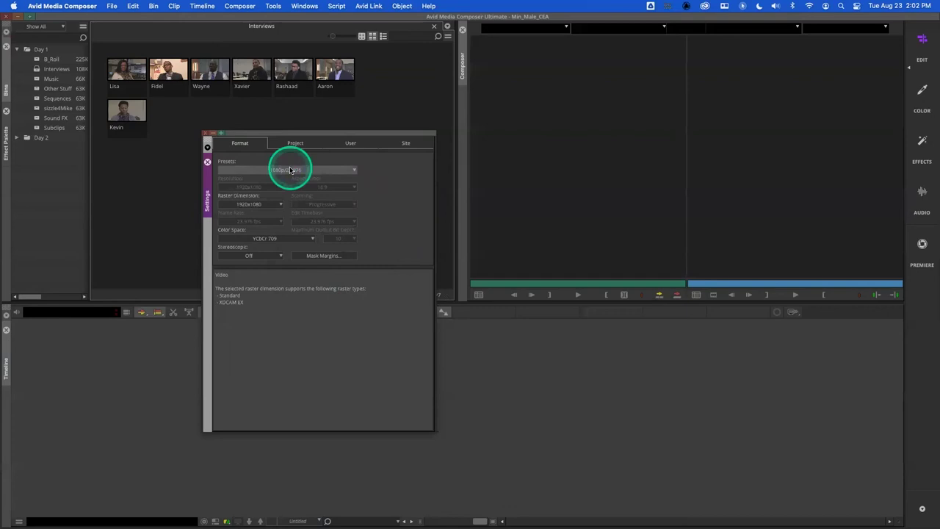
Review the Audio Project settings, including the Hardware options, and close them
click(298, 144)
click(298, 144)
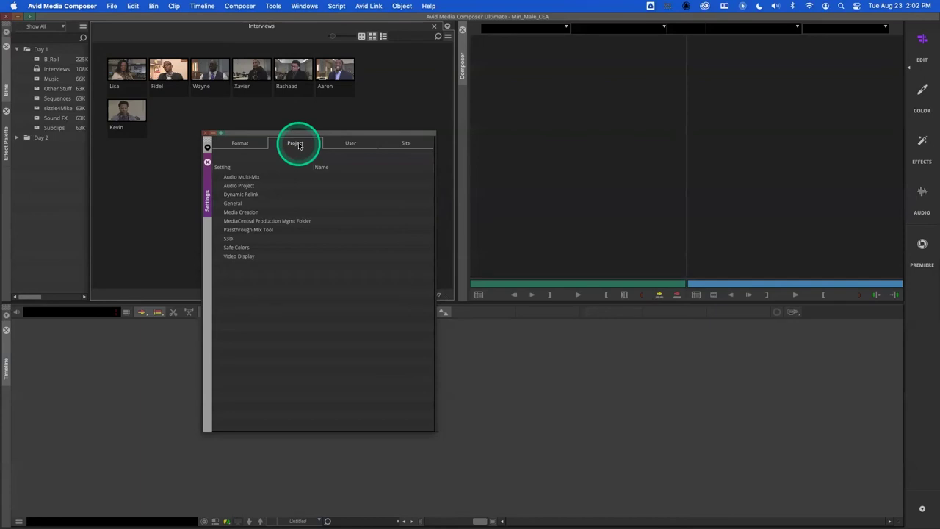
double_click(235, 187)
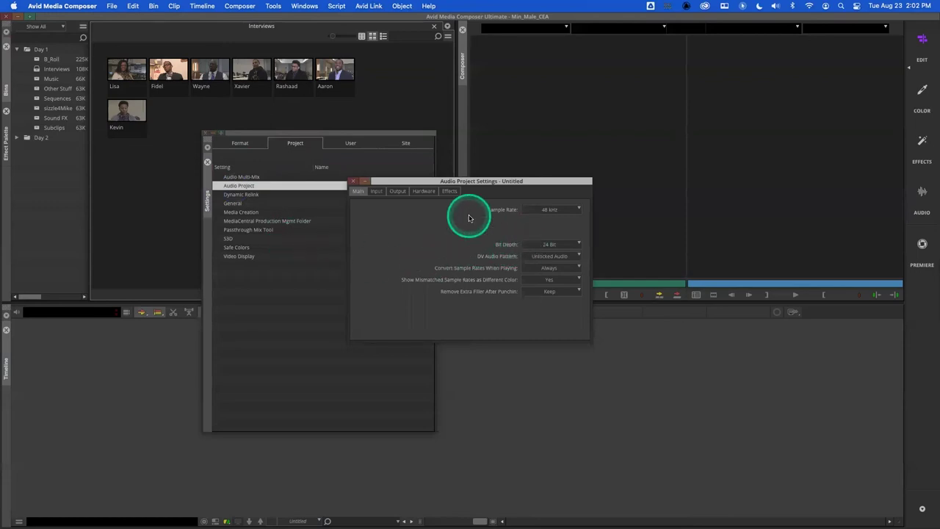
click(424, 191)
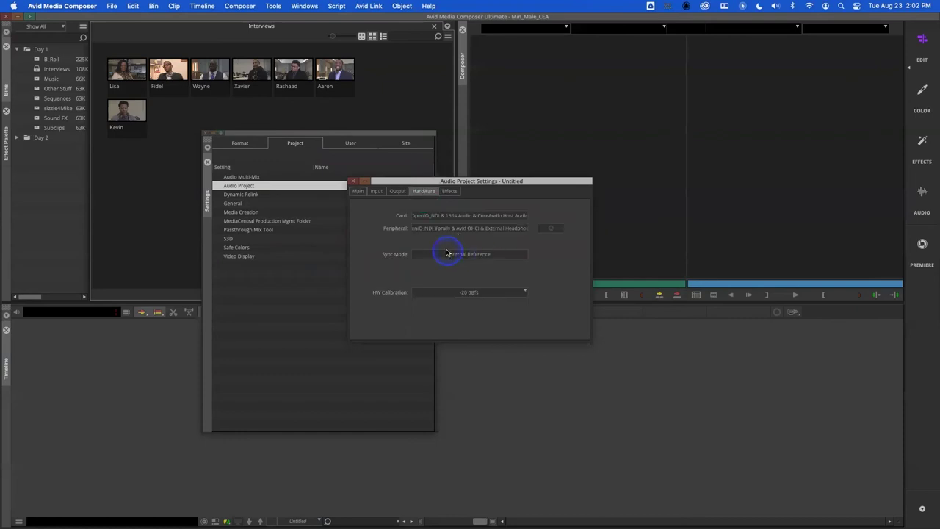
click(353, 183)
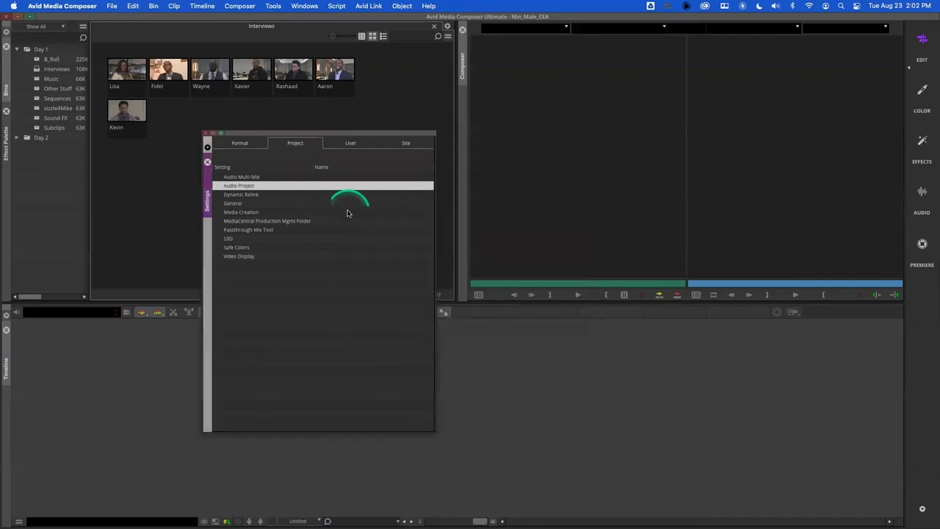
Open the General project settings, check the default starting timecode for new sequences, and close them
click(233, 204)
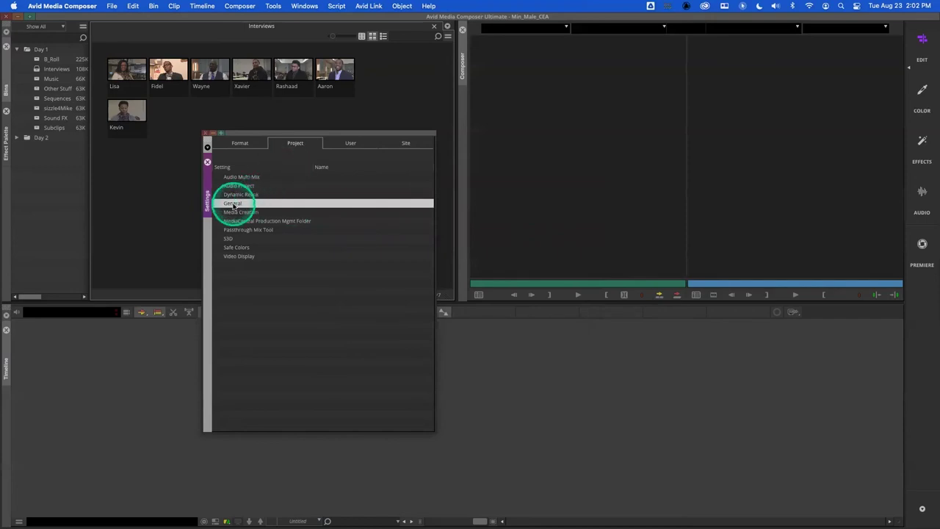
double_click(233, 204)
drag(274, 157, 478, 146)
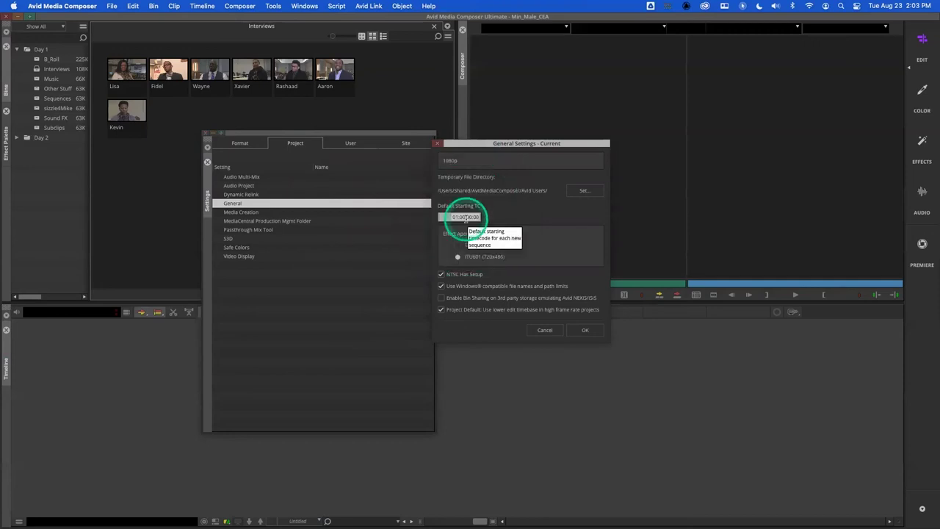
click(585, 330)
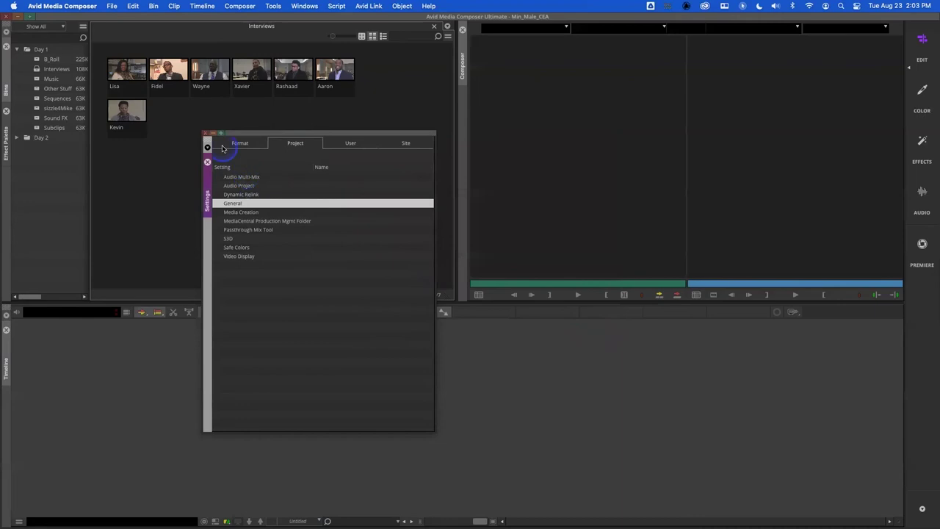
Close the Settings window and create a sequence from the second interview clip to check its starting timecode
click(205, 133)
drag(156, 66, 120, 417)
key(Home)
click(43, 335)
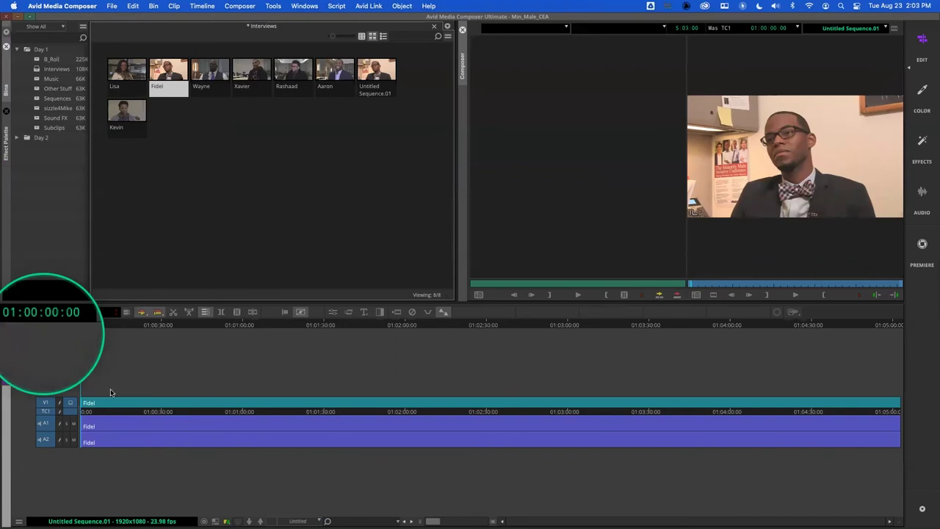
click(669, 414)
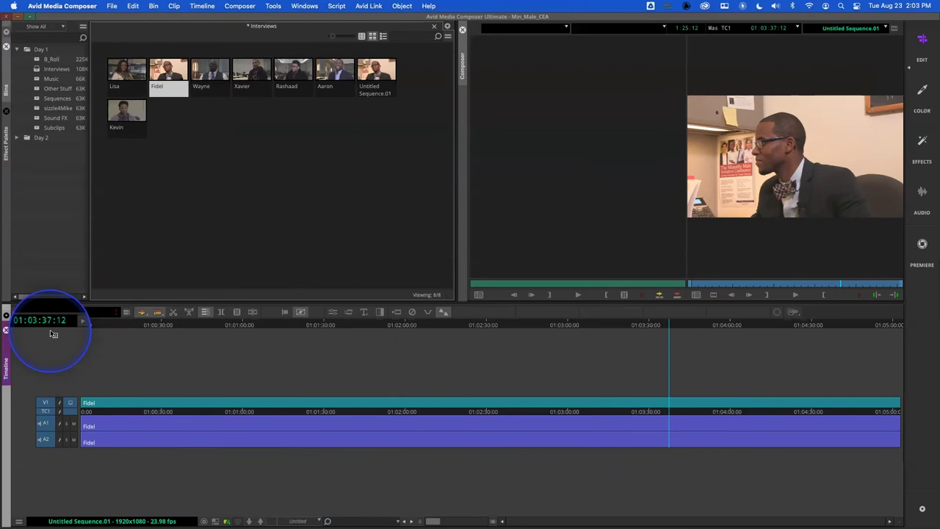
Delete Untitled Sequence.01 from the Interviews bin
click(132, 215)
click(317, 123)
click(378, 70)
key(Delete)
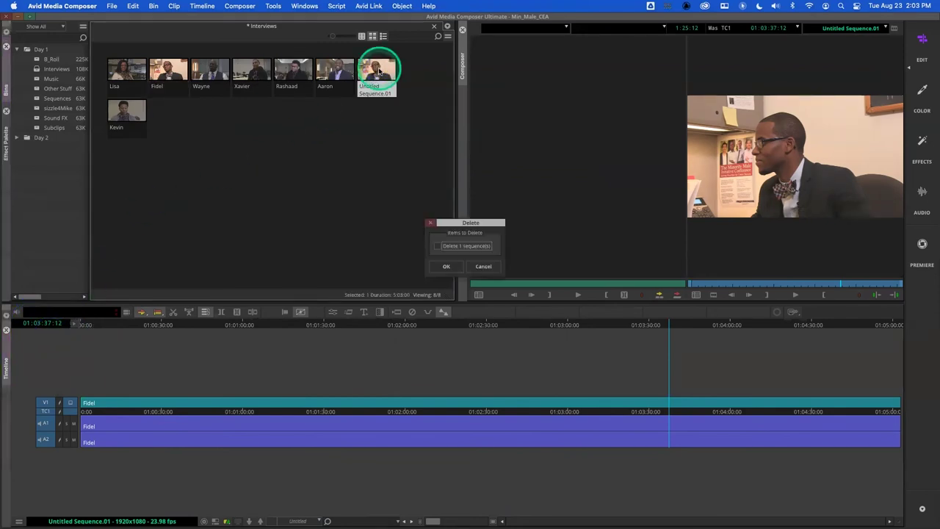
click(439, 247)
click(449, 266)
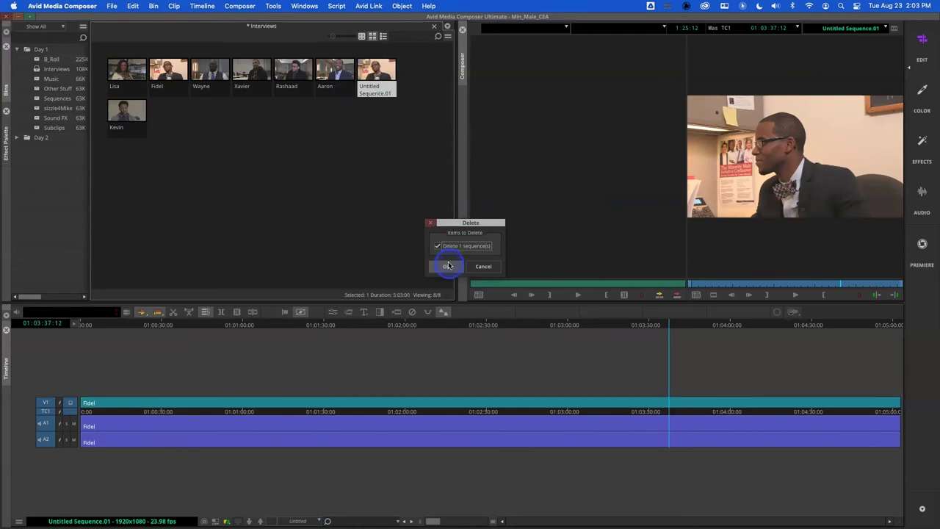
Reopen the General project settings and set the default starting timecode to 00:00:00:00
click(16, 134)
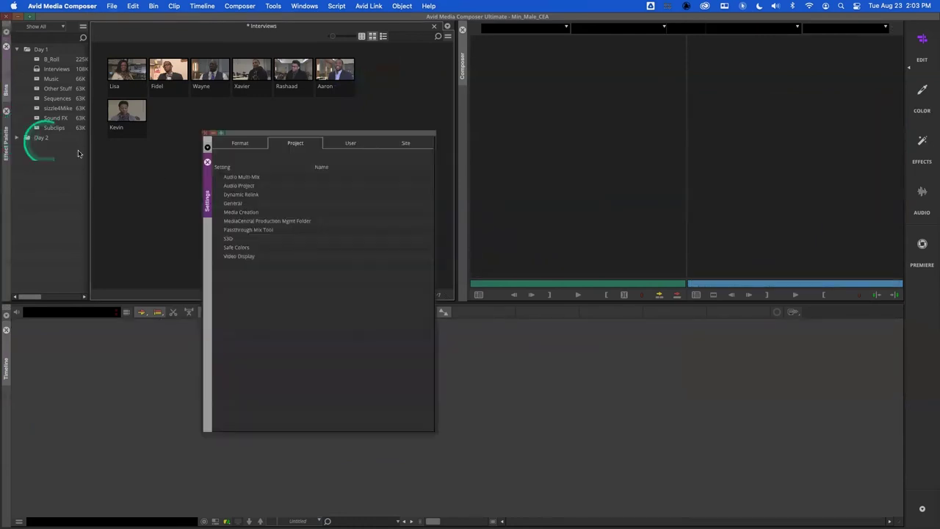
double_click(230, 204)
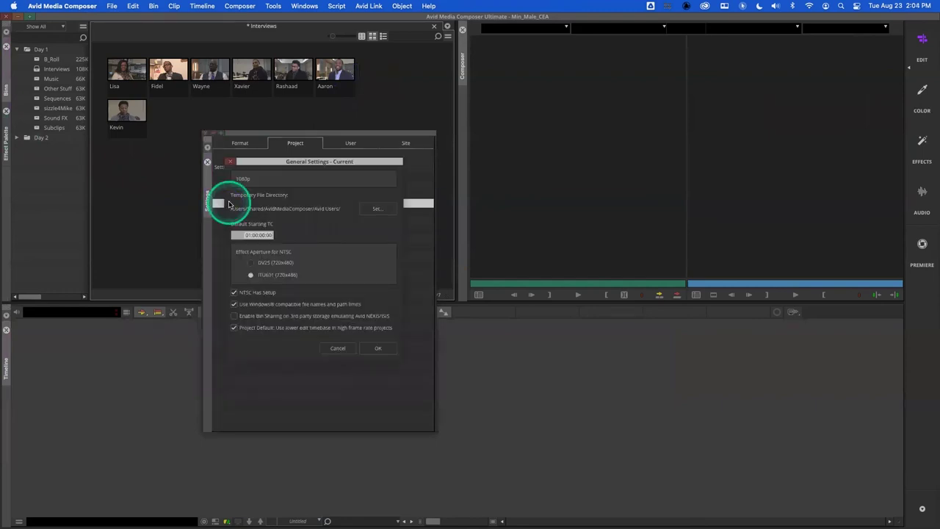
text(000)
click(379, 349)
Create a new sequence from the second interview clip and go to its start to check the timecode
click(128, 108)
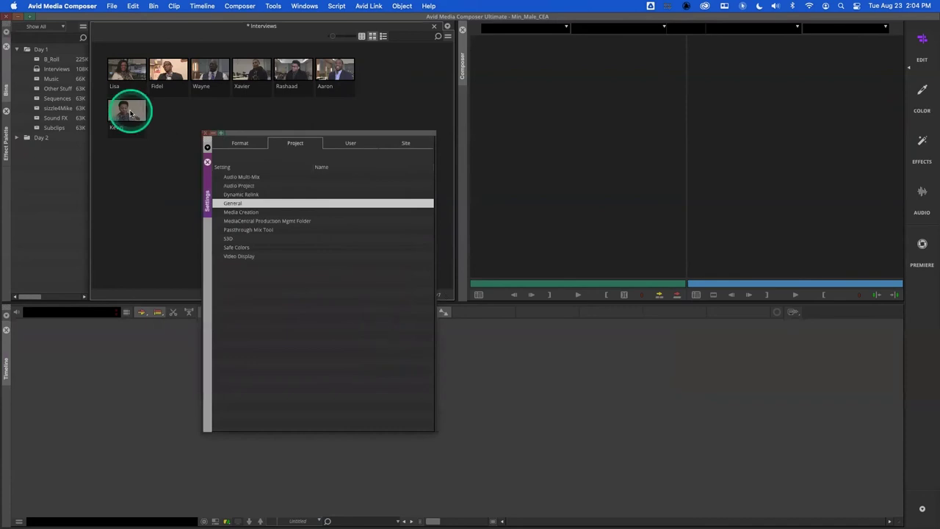
drag(153, 92, 125, 382)
click(105, 414)
key(Home)
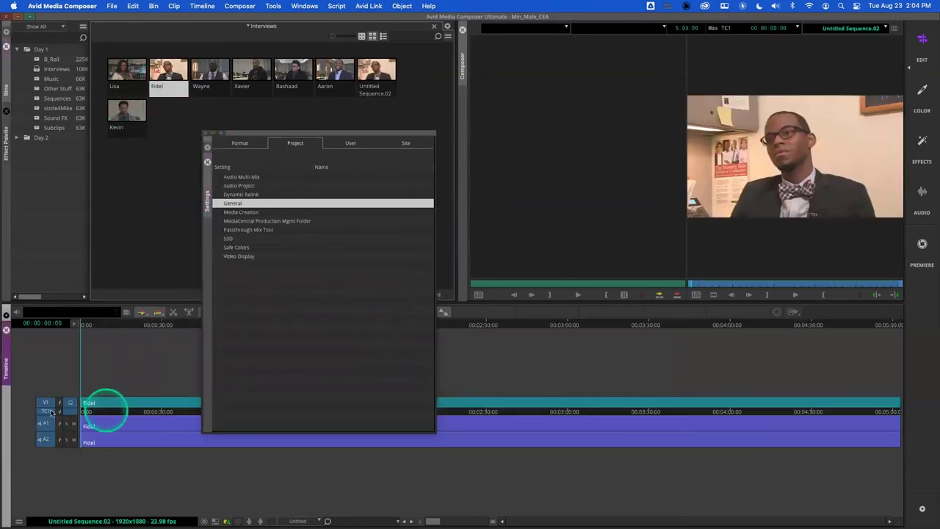
Delete Untitled Sequence.02 from the Interviews bin and confirm the deletion
click(42, 328)
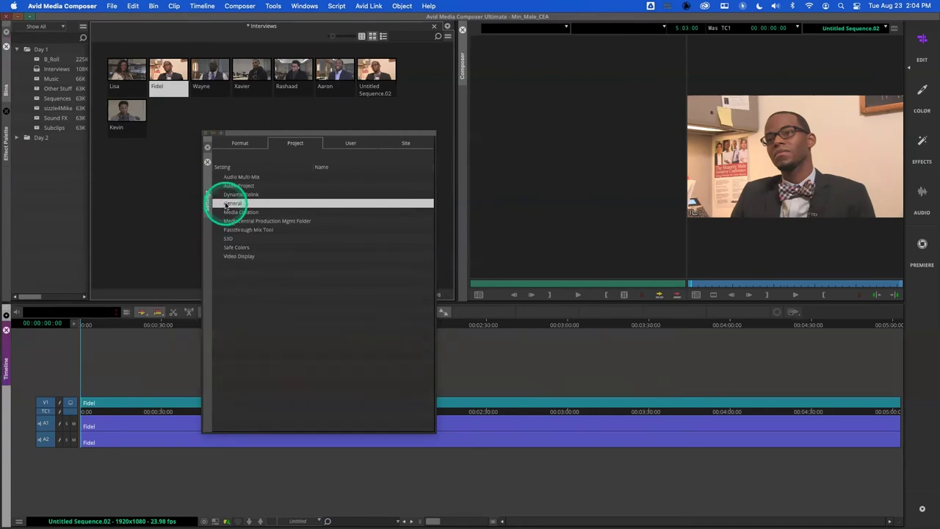
click(371, 74)
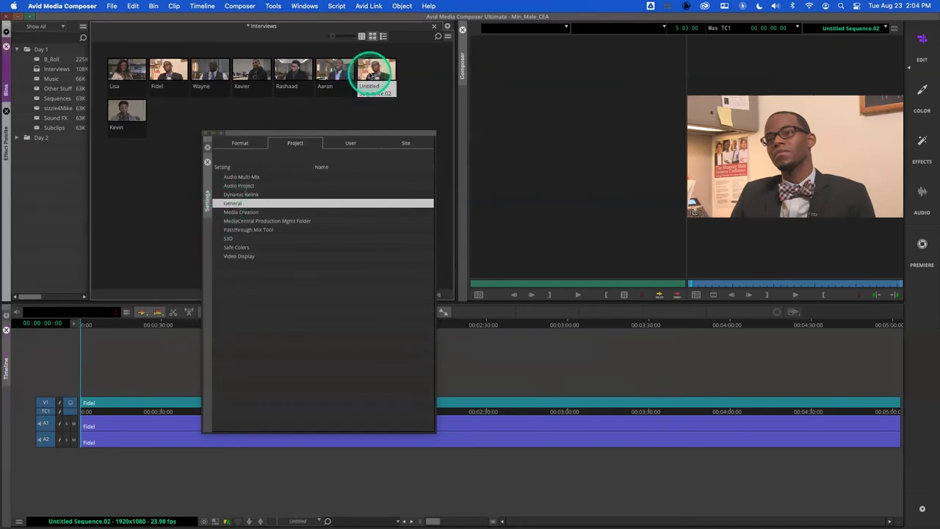
key(Delete)
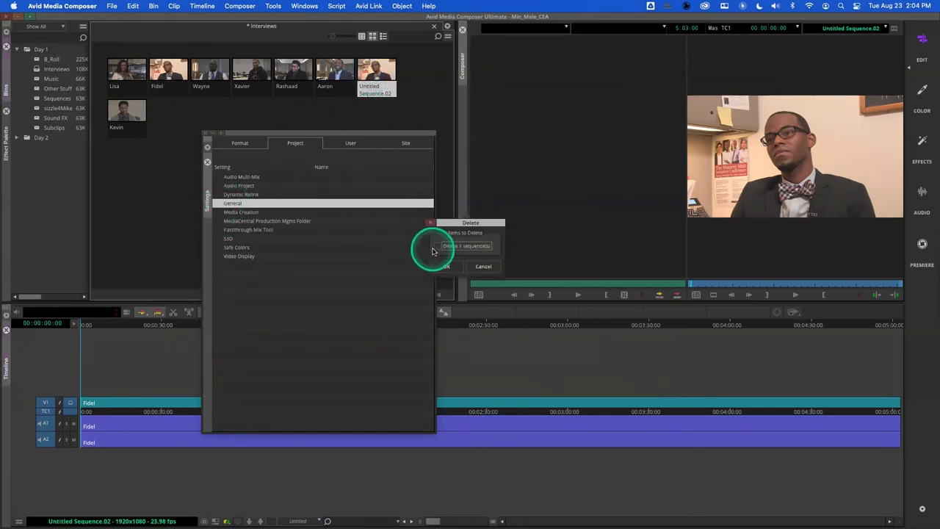
click(445, 267)
click(431, 266)
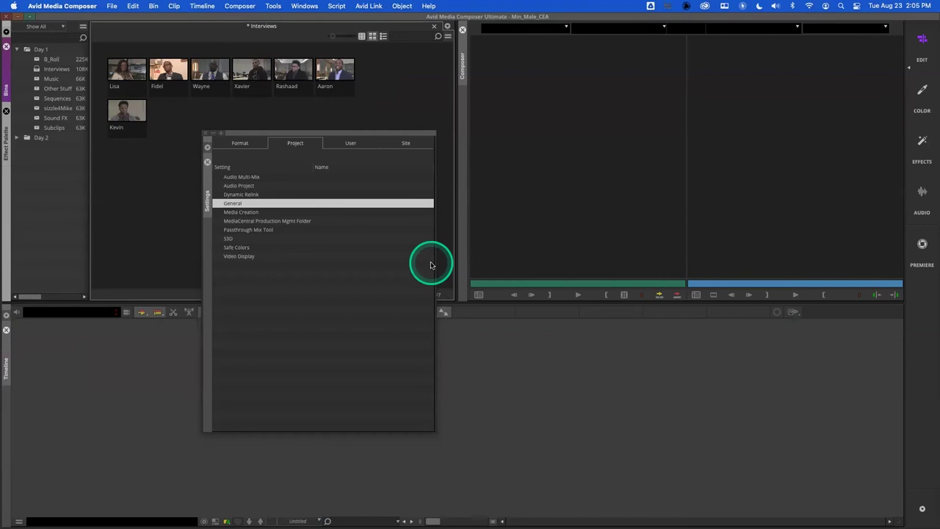
Open the General project settings and set the default starting timecode to 03:00:00:00
double_click(234, 203)
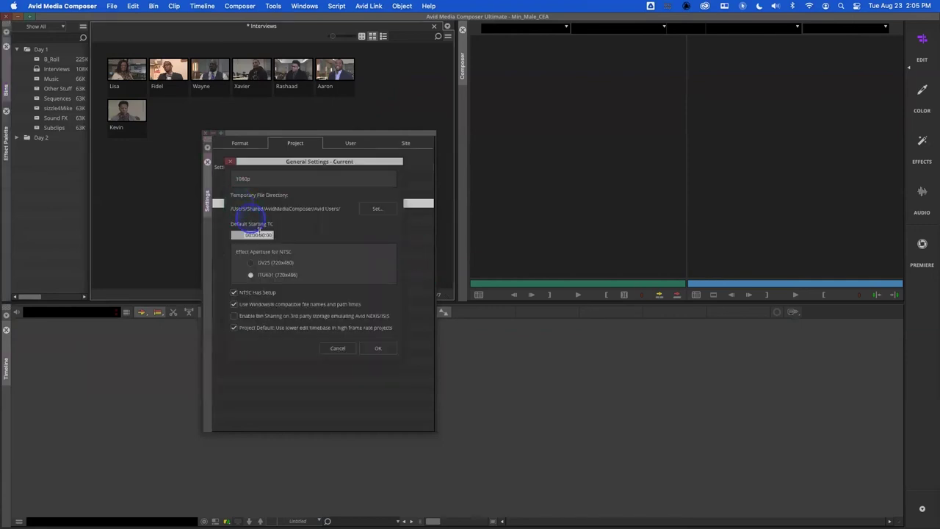
drag(249, 236, 275, 243)
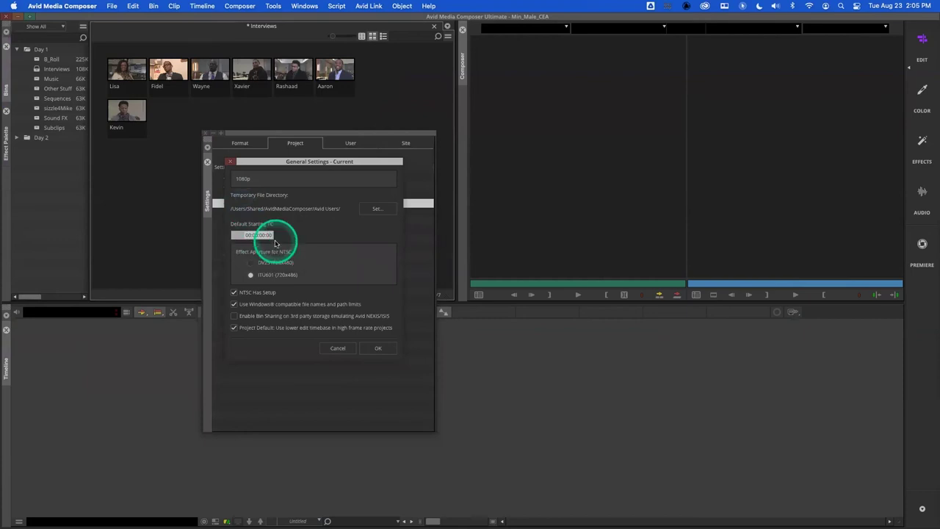
text(03:00:00)
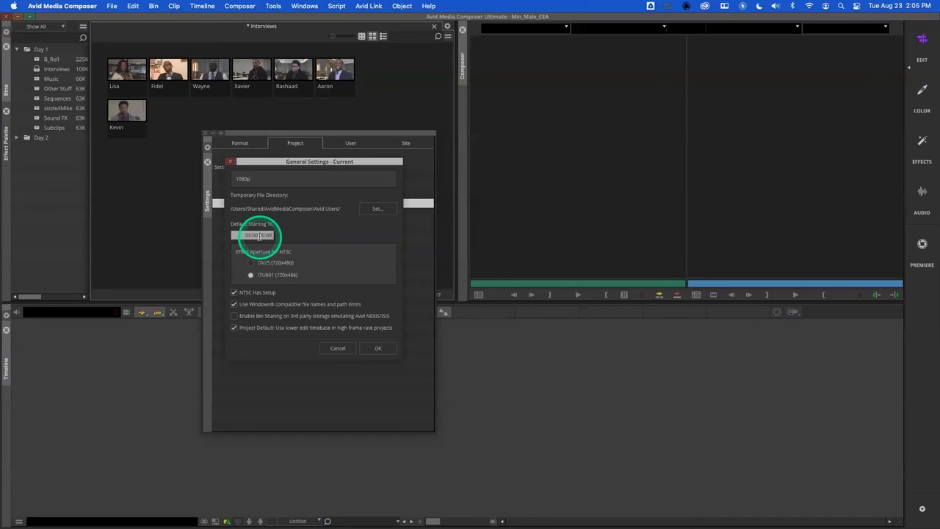
Change the default starting timecode to 59:20:00 and accept the General settings
double_click(258, 236)
double_click(259, 235)
text(00)
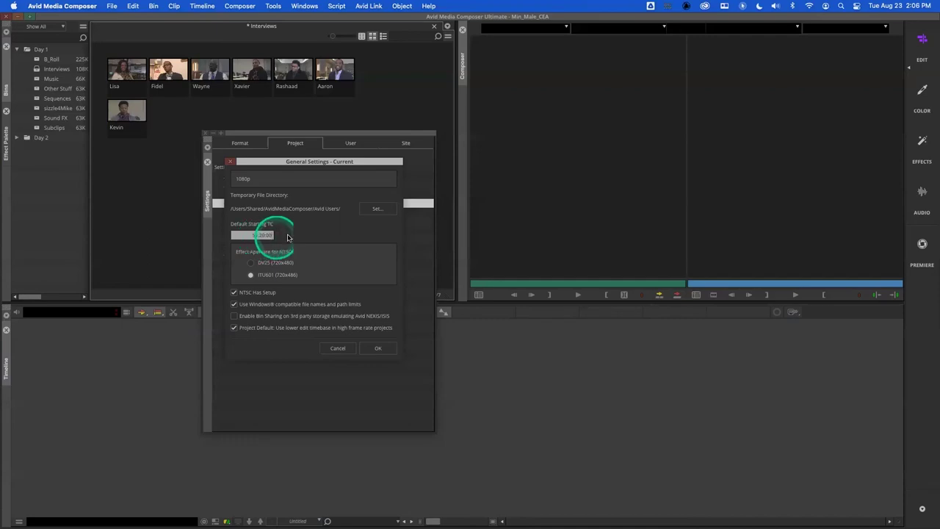
click(379, 347)
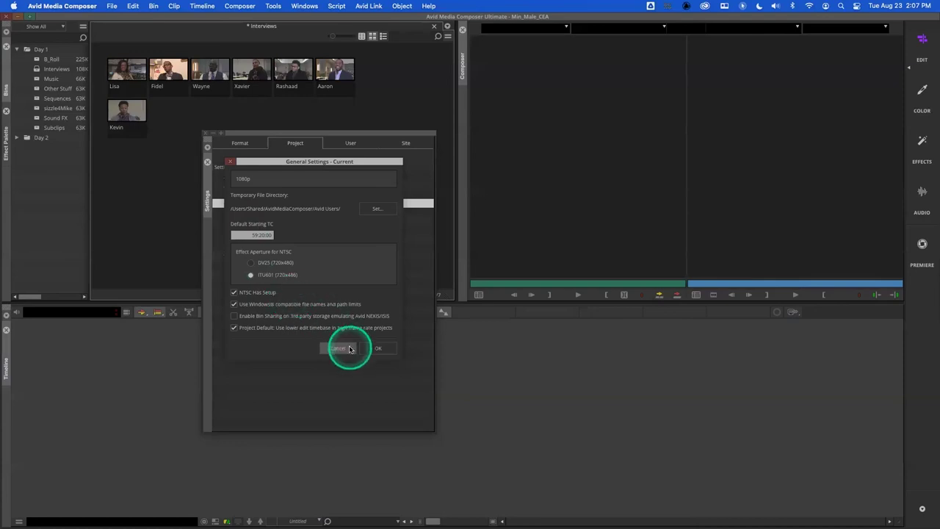
drag(249, 235, 361, 244)
click(376, 346)
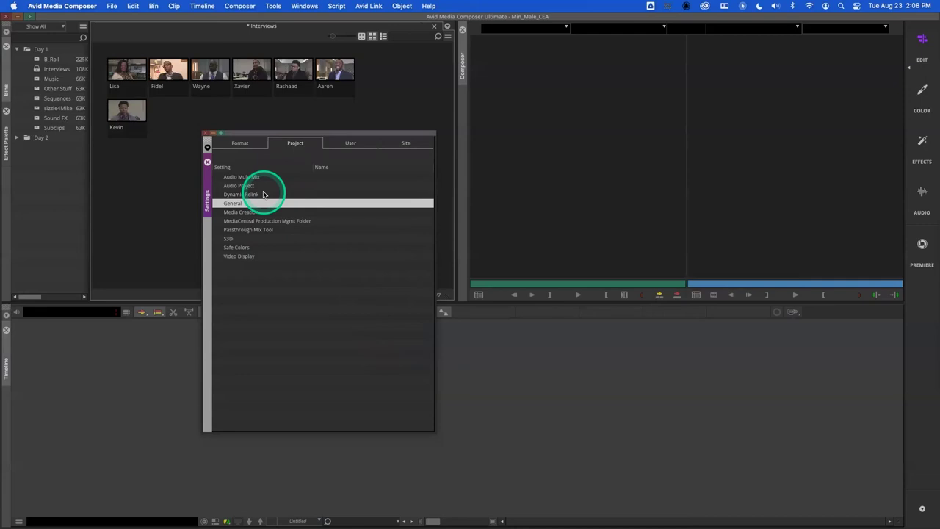
Show the user settings, collapse the Bin View and Export groups, and look through the list of settings
click(347, 143)
click(218, 202)
click(218, 291)
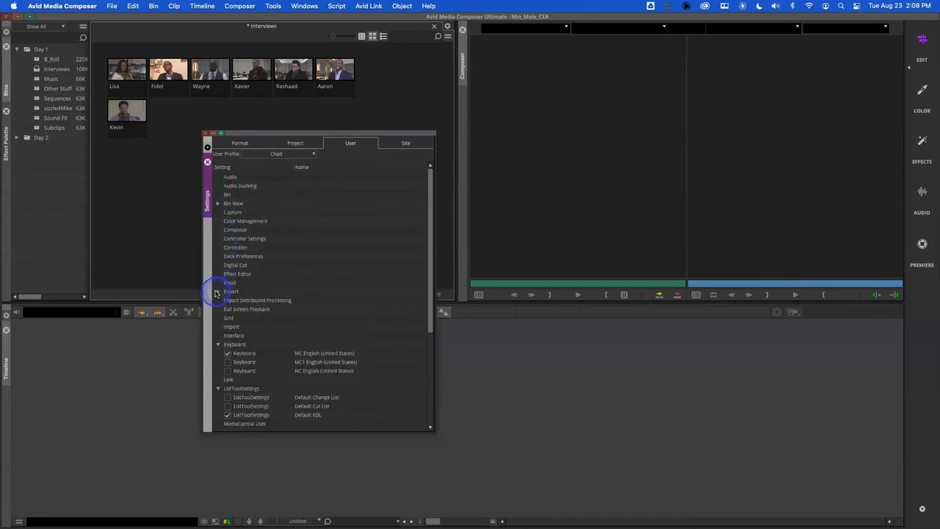
drag(426, 308, 416, 490)
drag(416, 454, 416, 256)
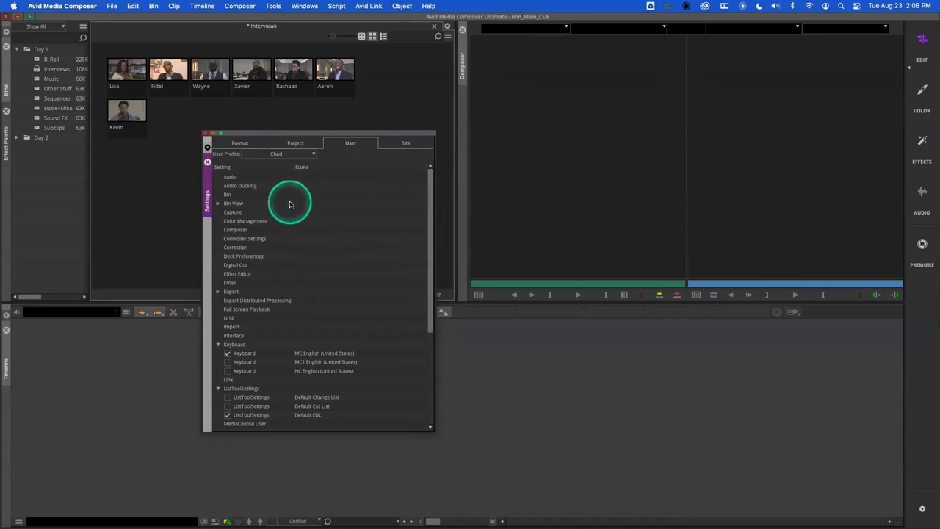
Open the Bin settings, try an auto-save interval of 5 minutes, and return it to 15 minutes
double_click(227, 195)
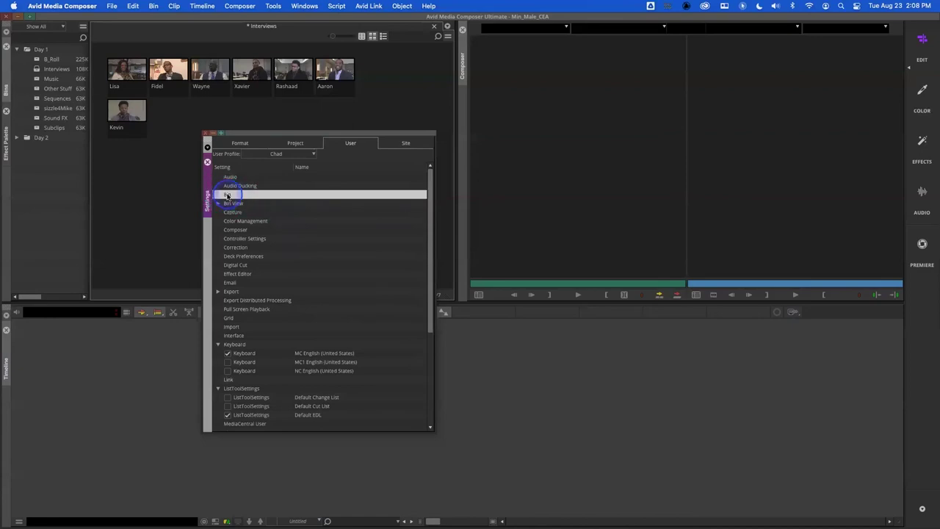
drag(269, 147, 436, 158)
click(435, 183)
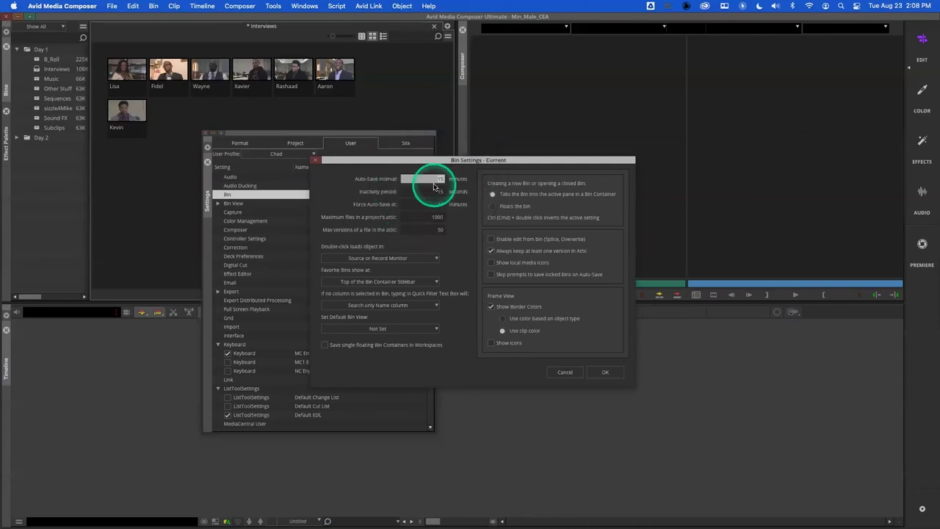
text(5)
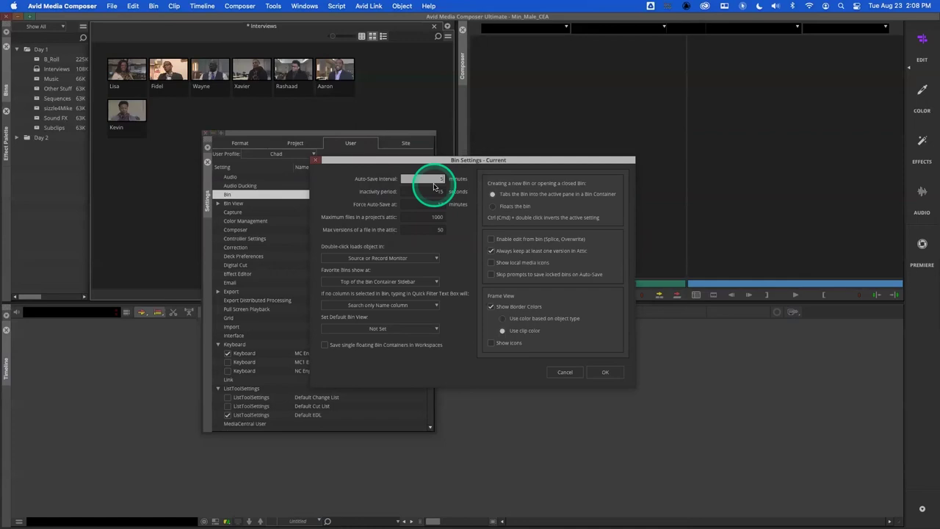
click(467, 226)
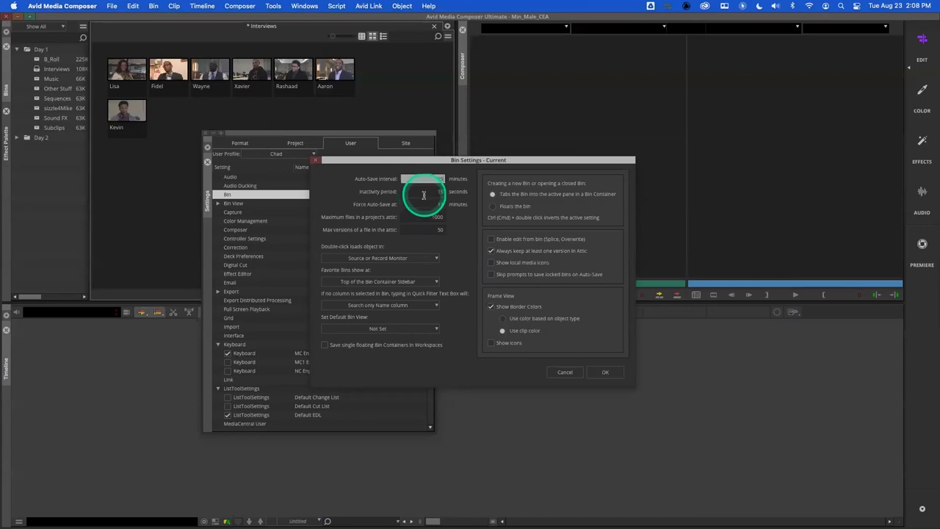
mouse_move(425, 197)
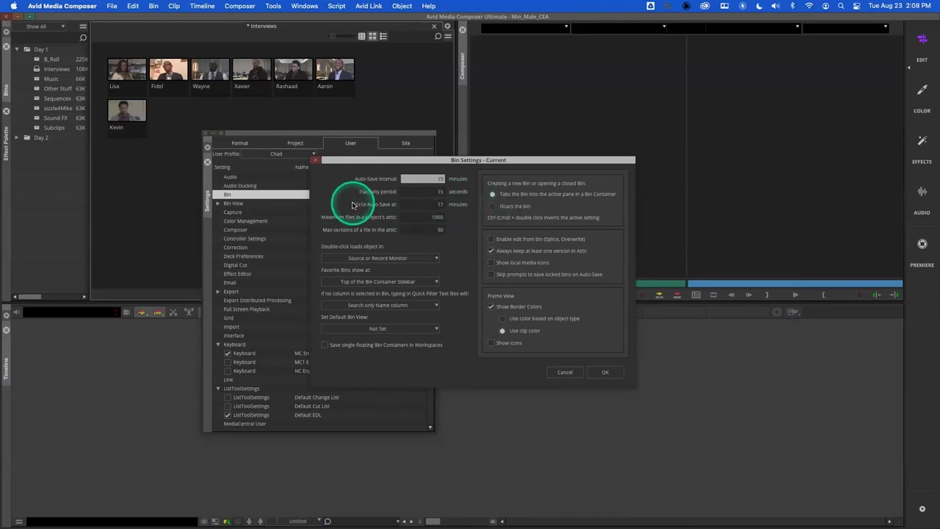
Set the forced auto-save time to 60 minutes and accept the Bin settings
click(431, 204)
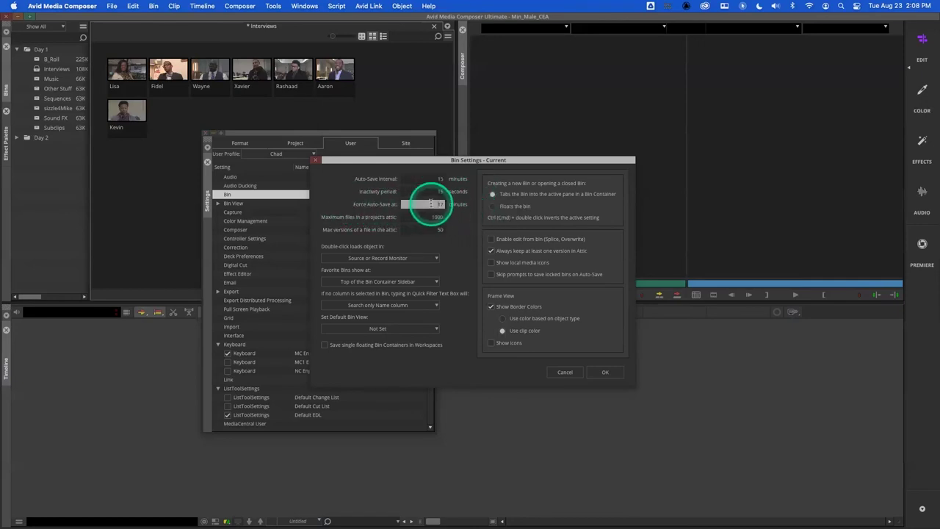
text(60)
click(468, 204)
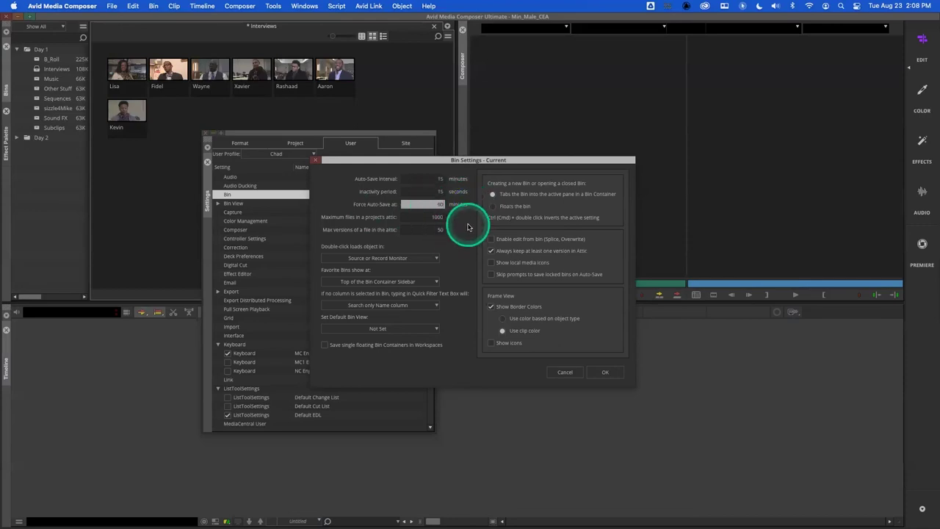
click(455, 212)
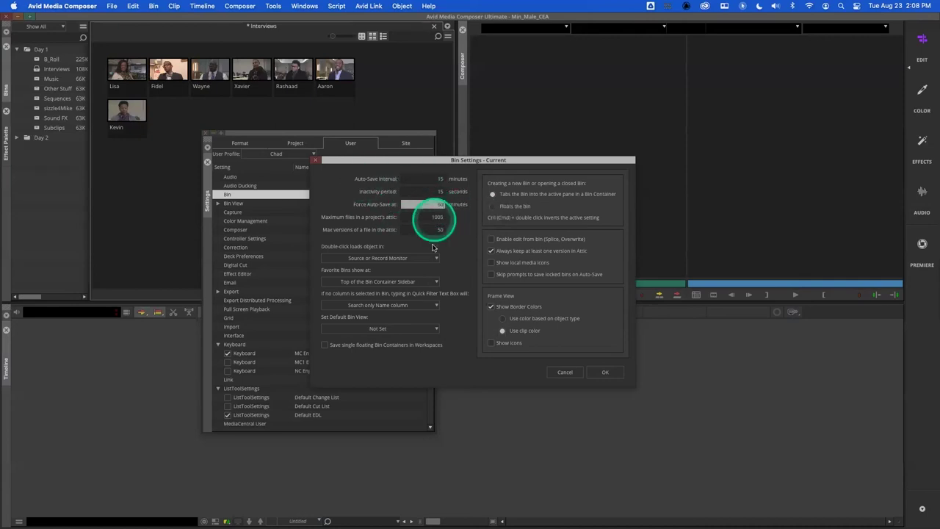
text(90)
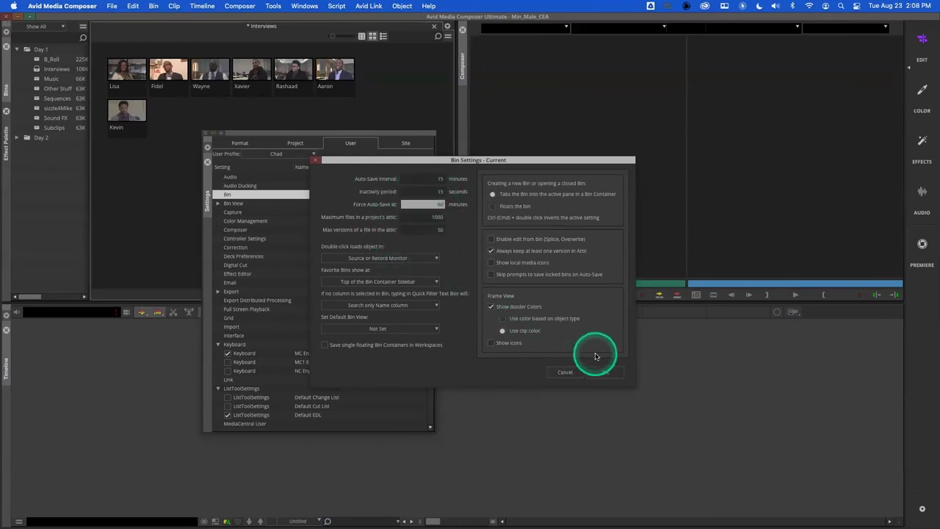
click(605, 373)
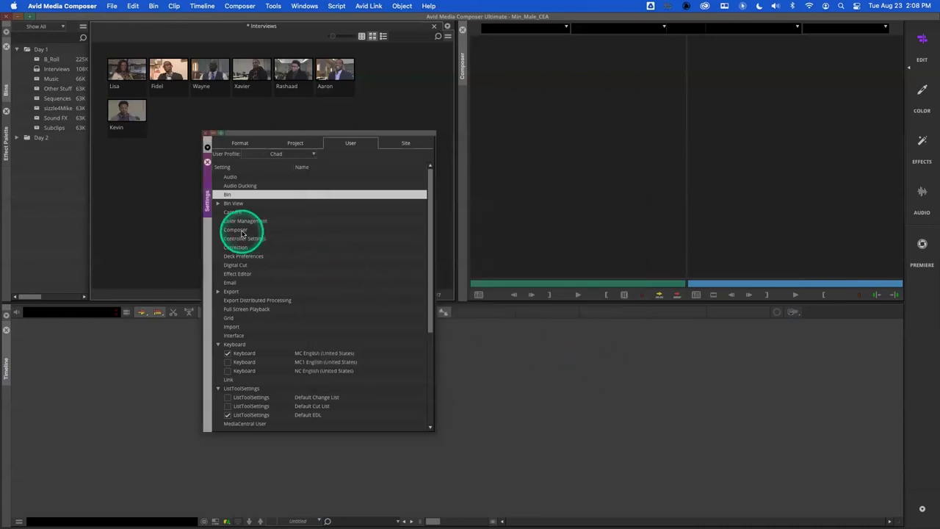
Configure the Composer settings to always display two rows of data and two rows of buttons
click(462, 70)
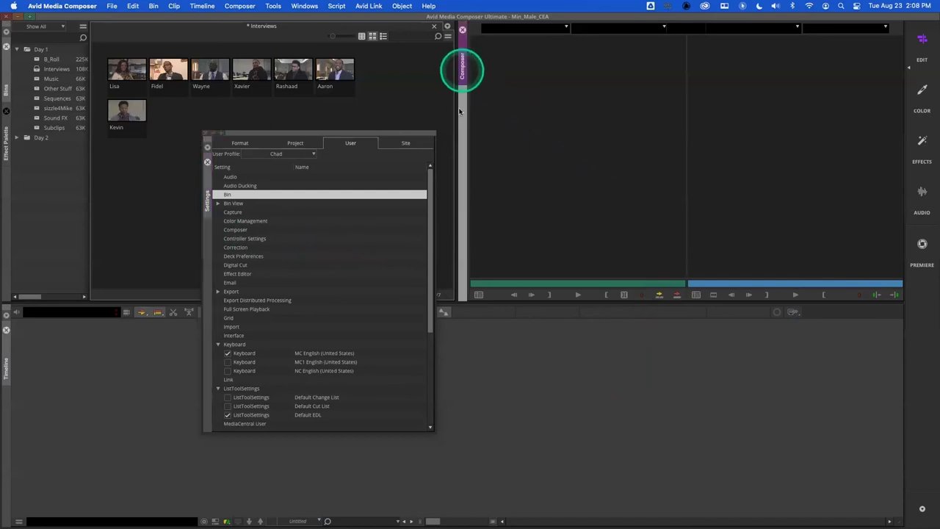
double_click(236, 233)
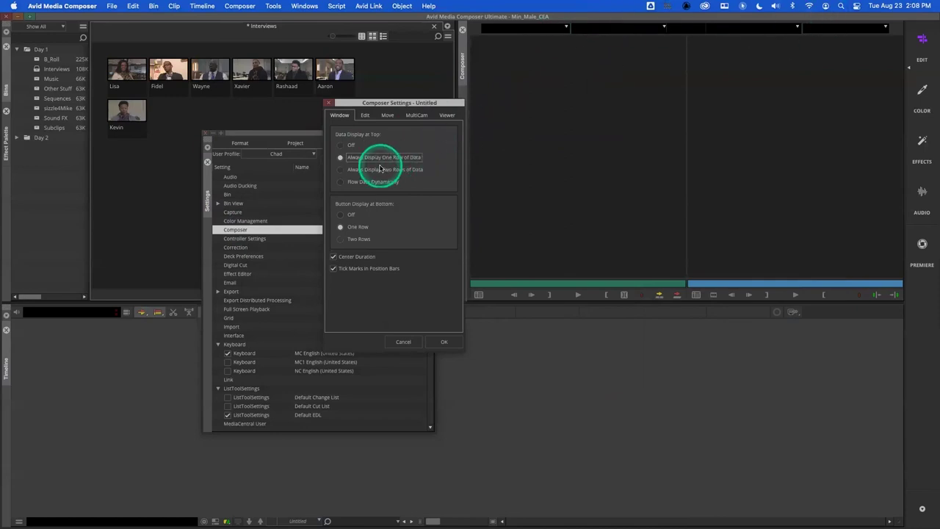
click(380, 169)
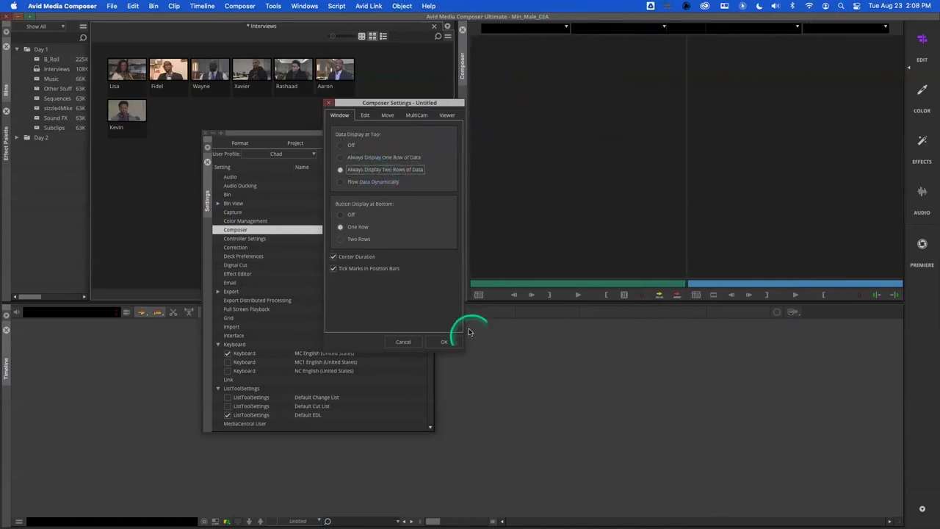
click(445, 342)
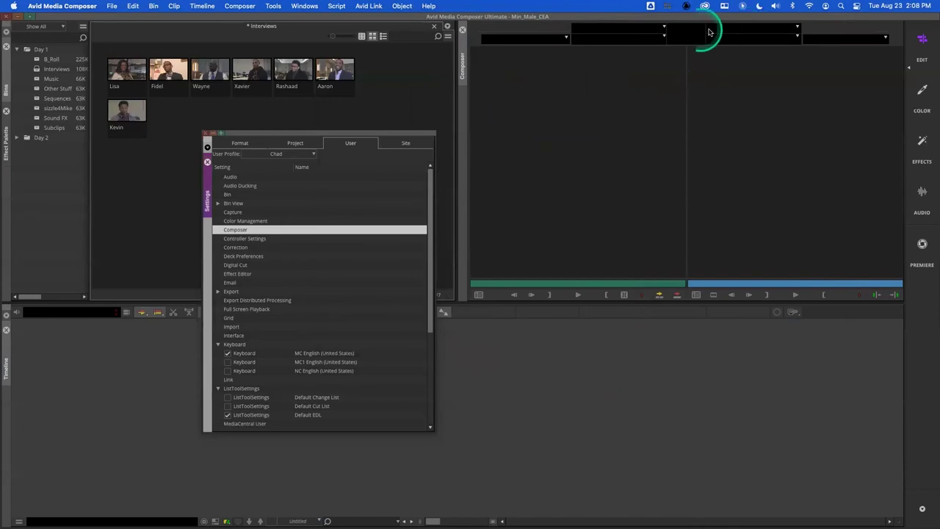
double_click(236, 232)
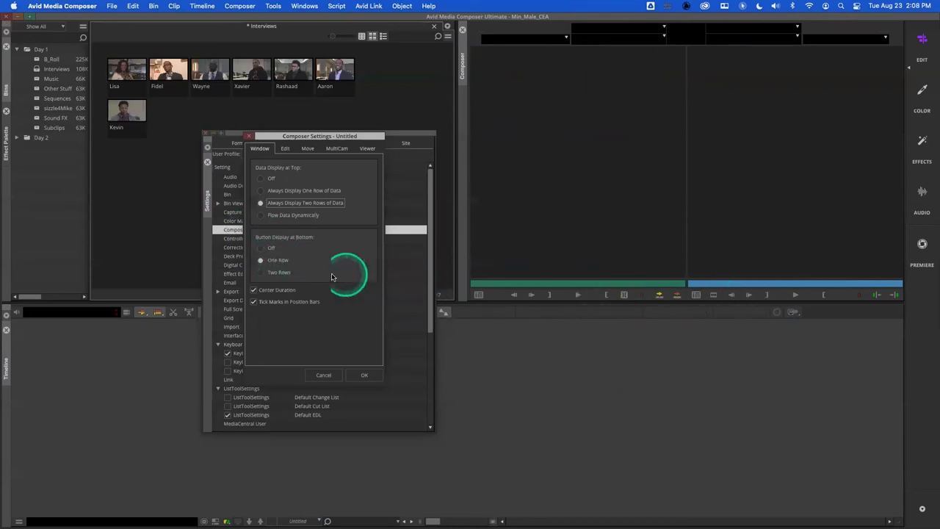
click(284, 274)
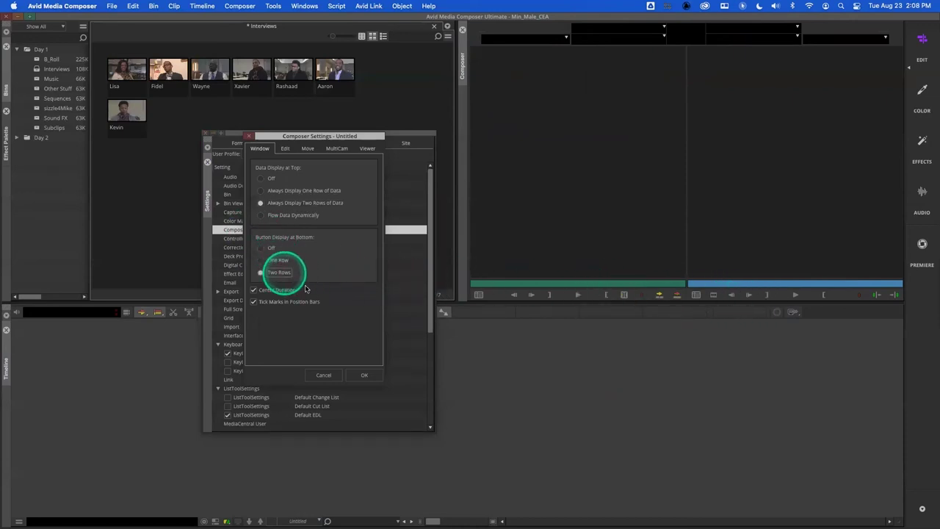
click(361, 377)
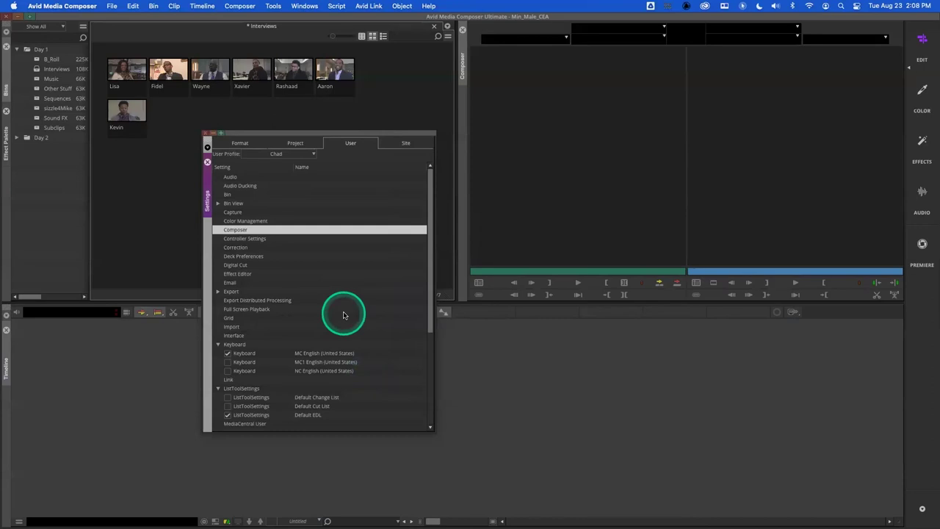
Open the Interface settings and apply the darkest interface brightness
click(237, 336)
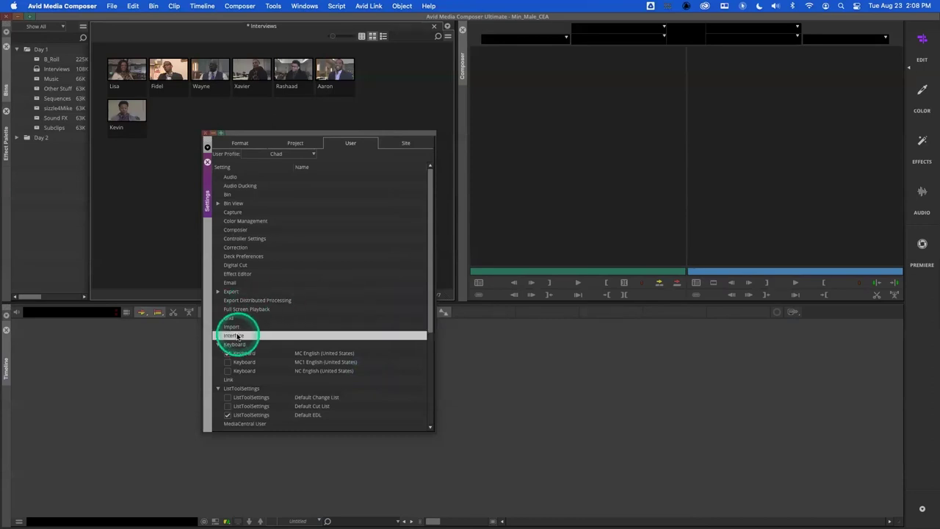
double_click(238, 336)
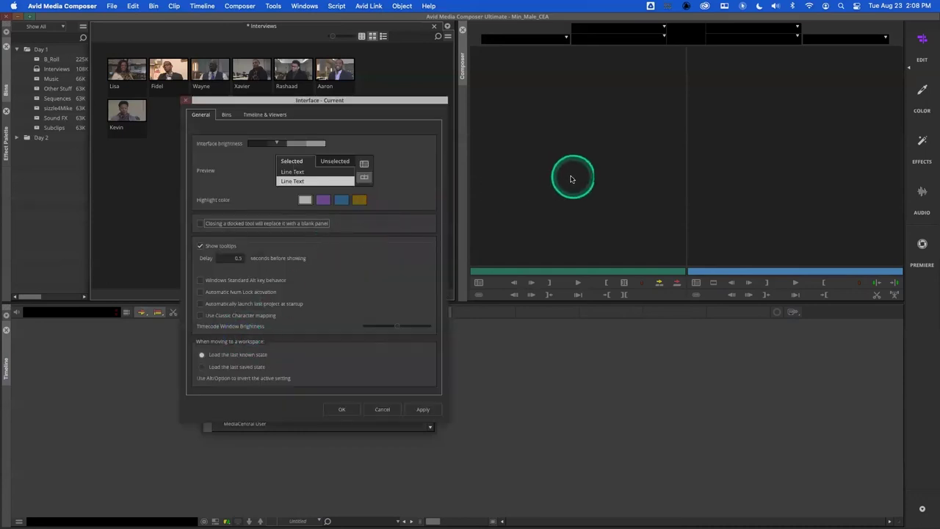
click(258, 145)
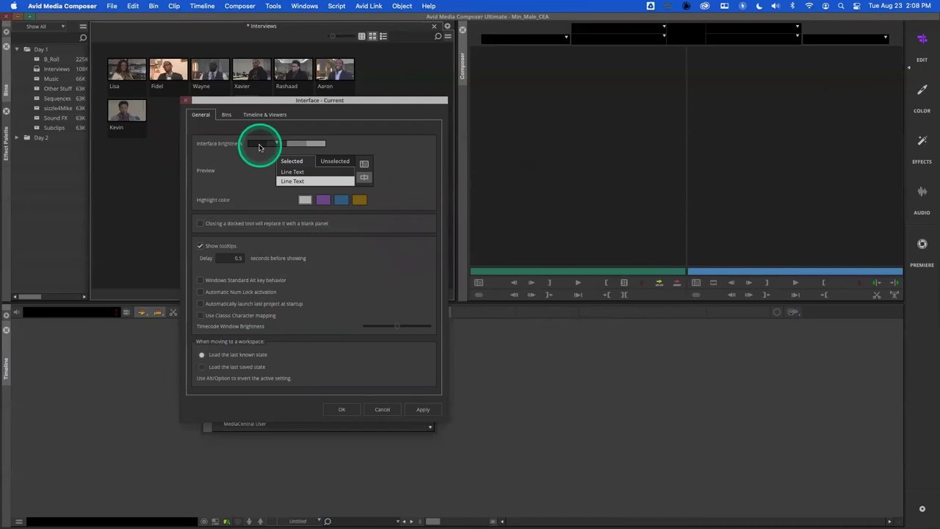
click(418, 410)
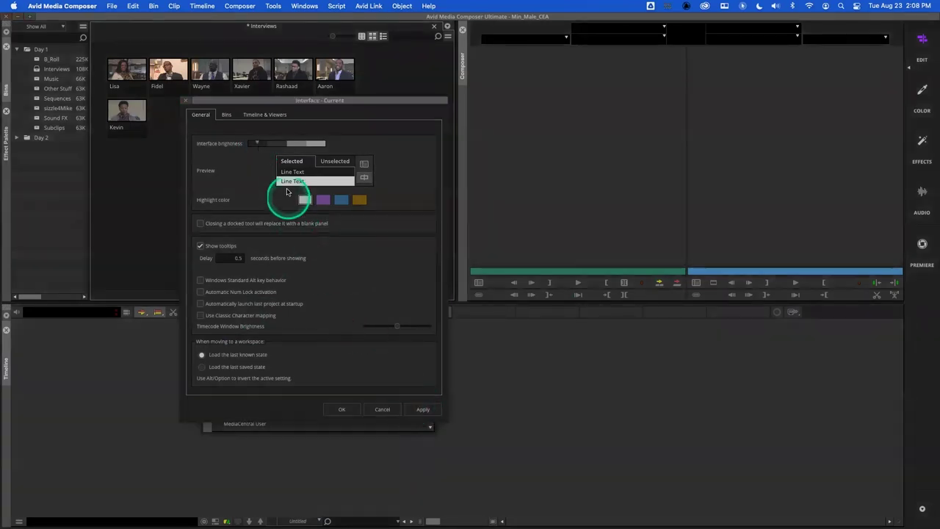
Apply the third, lighter gray interface brightness and show the interface options for bins
click(295, 143)
click(417, 409)
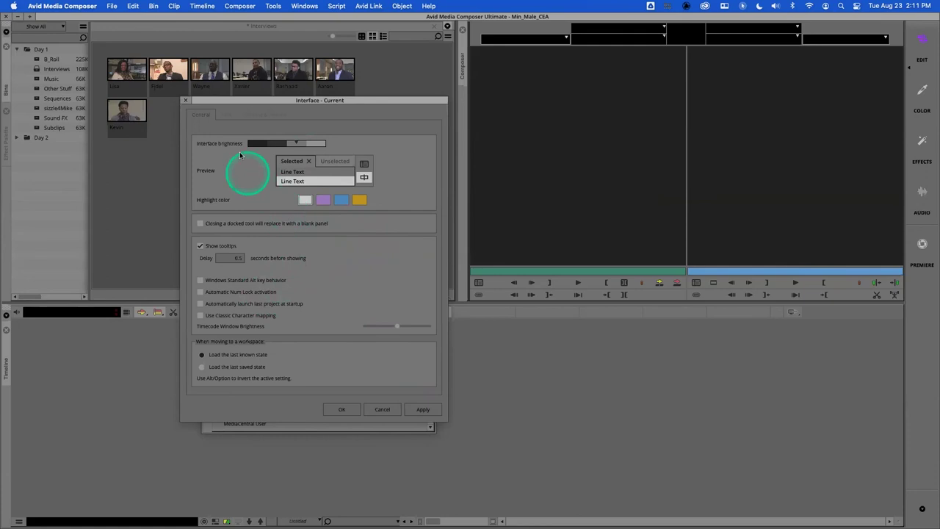
click(228, 116)
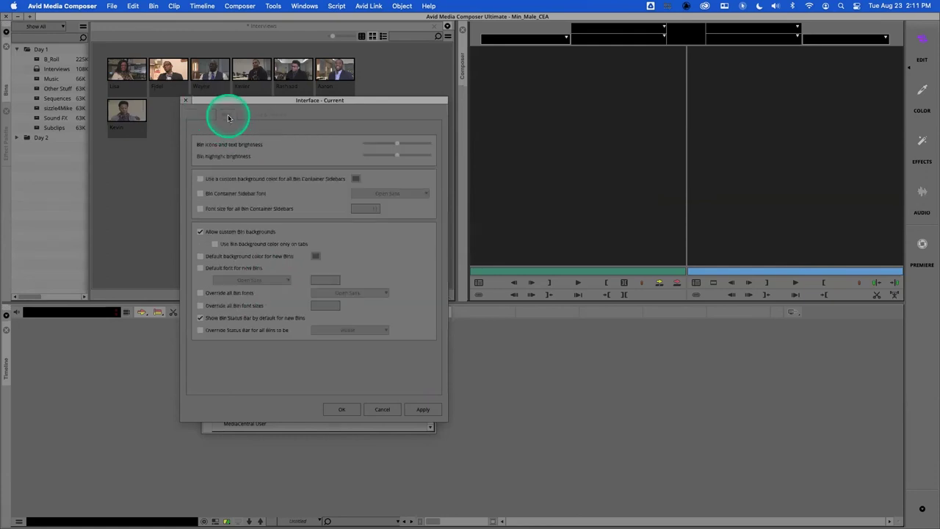
Apply the second, darker gray interface brightness and show the interface options for bins
click(206, 117)
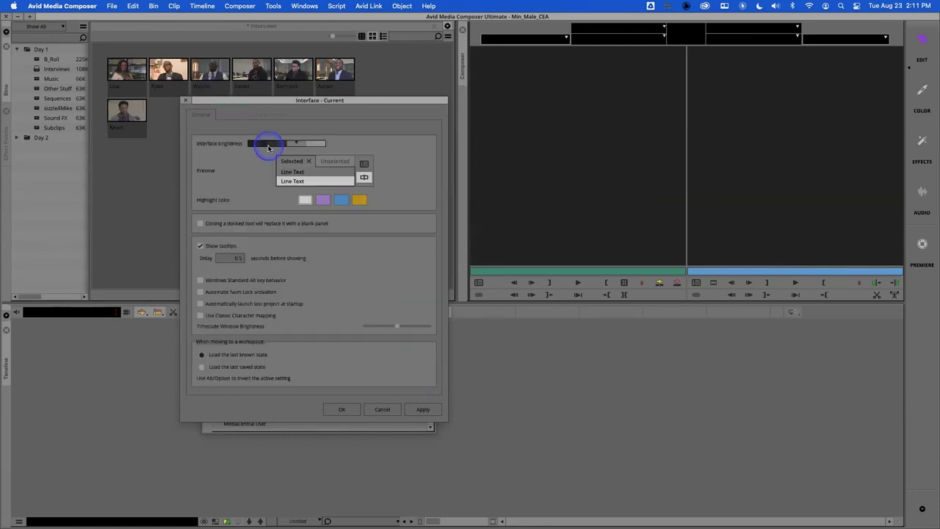
drag(262, 143, 276, 144)
click(423, 408)
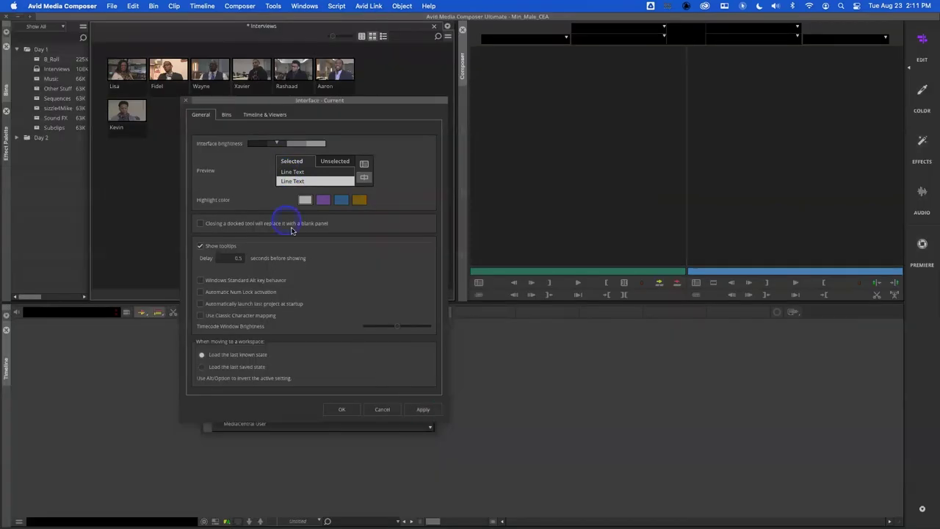
click(228, 116)
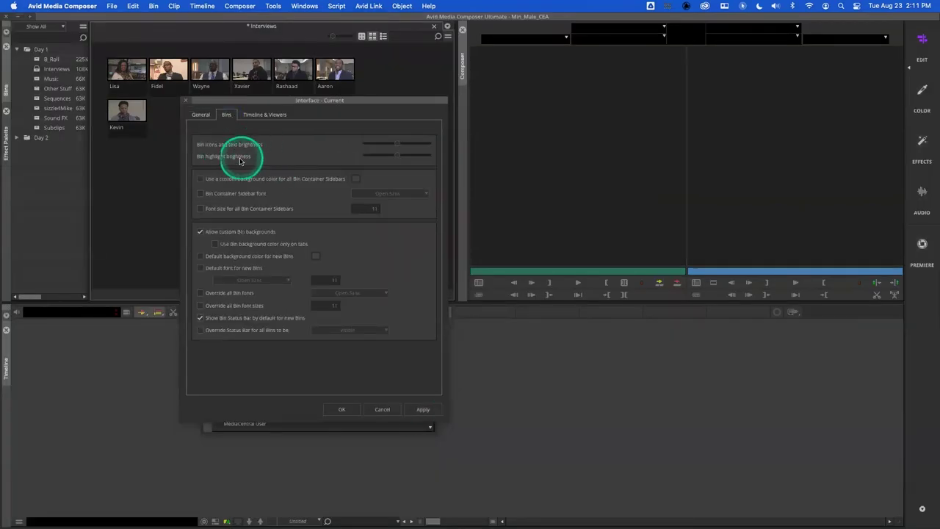
Return to the general interface options and reapply the third, lighter gray interface brightness
click(202, 116)
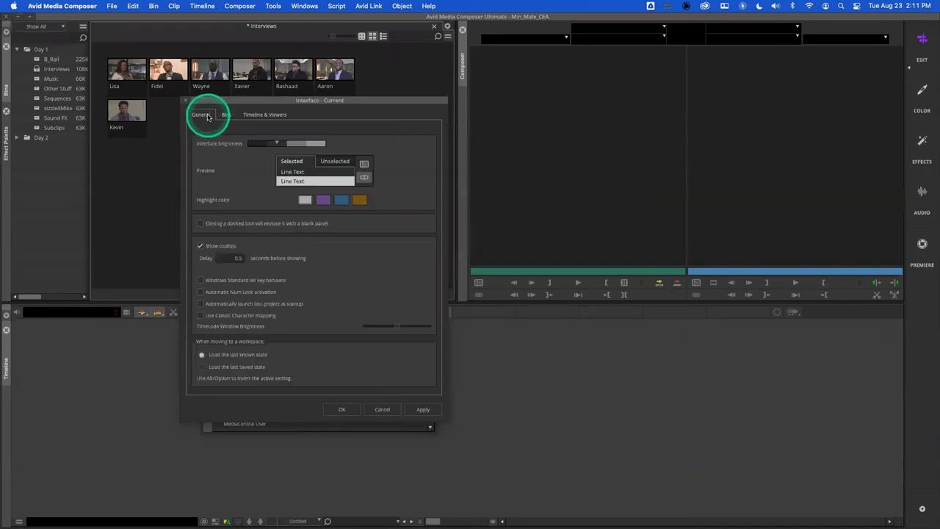
click(295, 143)
click(413, 409)
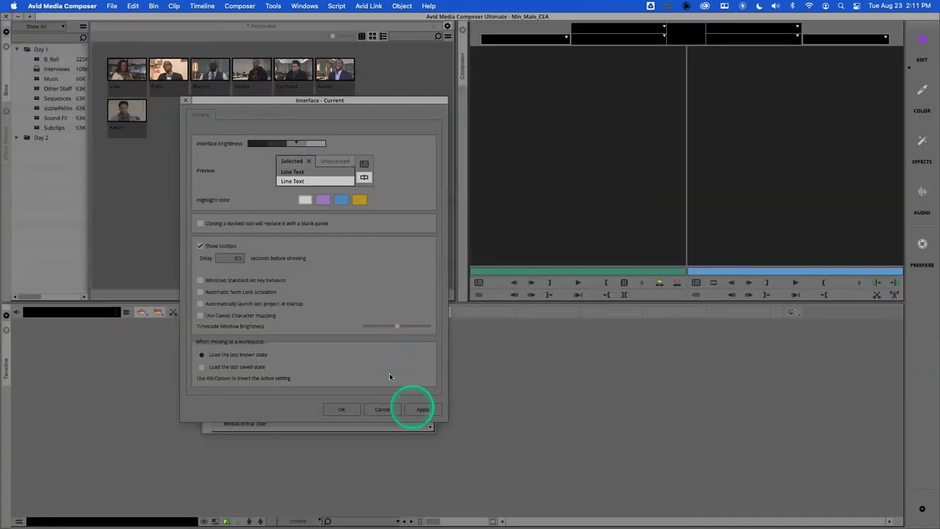
Set the bin icons and text brightness to its minimum in the bin interface options and apply it
click(227, 115)
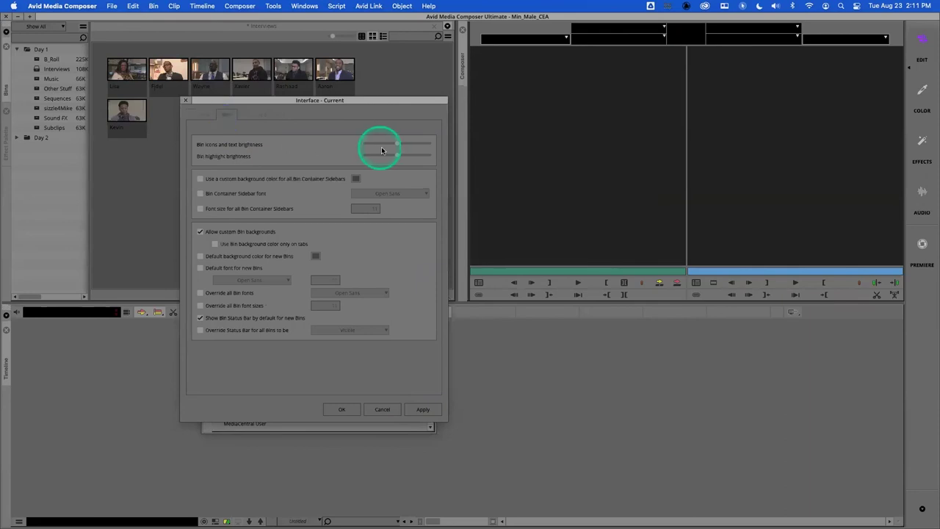
drag(239, 104, 334, 147)
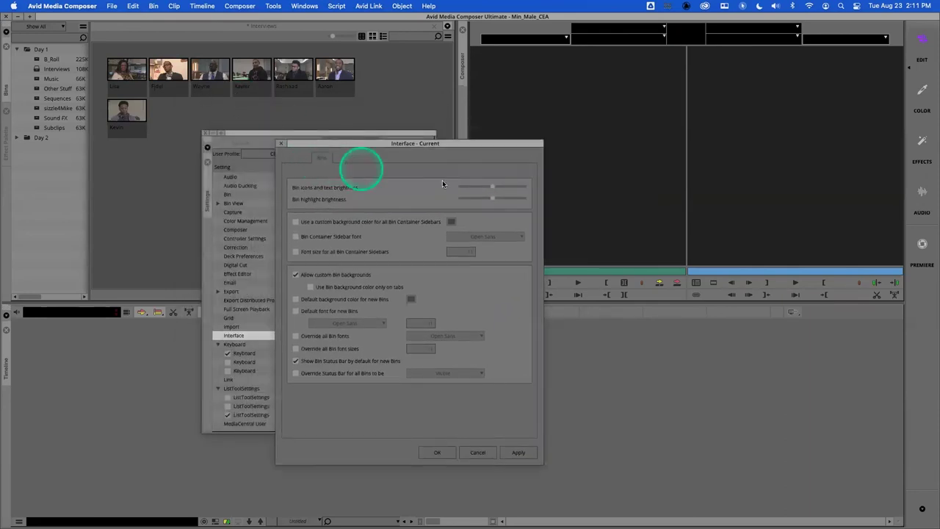
drag(496, 188, 459, 187)
click(519, 453)
click(522, 453)
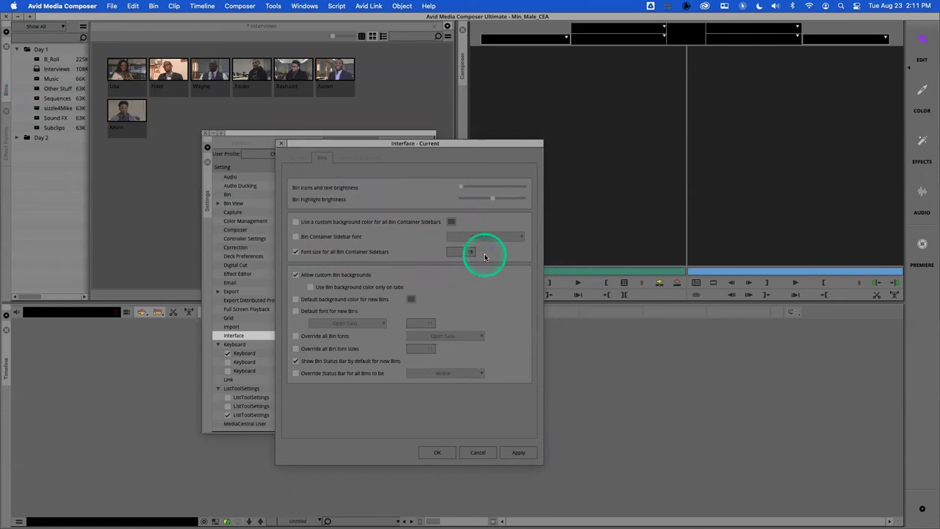
Set the font size for all bin container sidebars and the override for all bin font sizes to 18
click(516, 453)
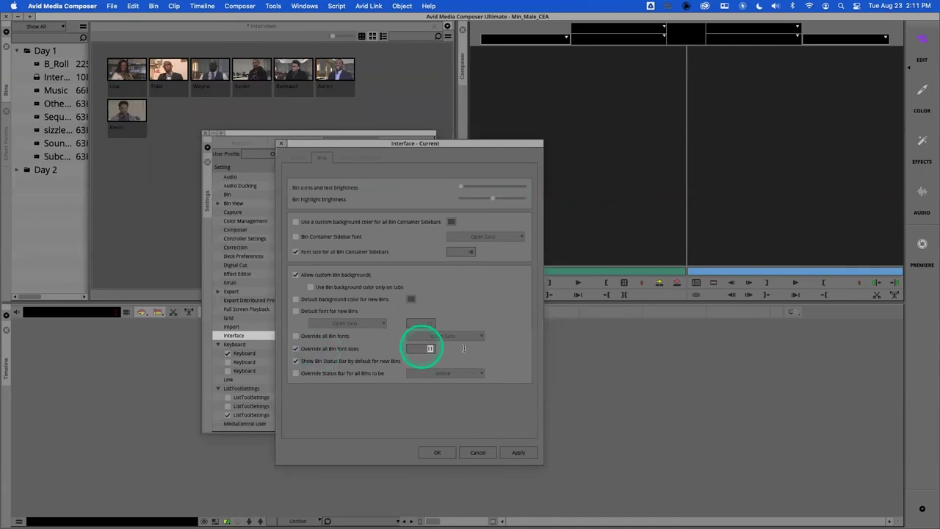
text(8)
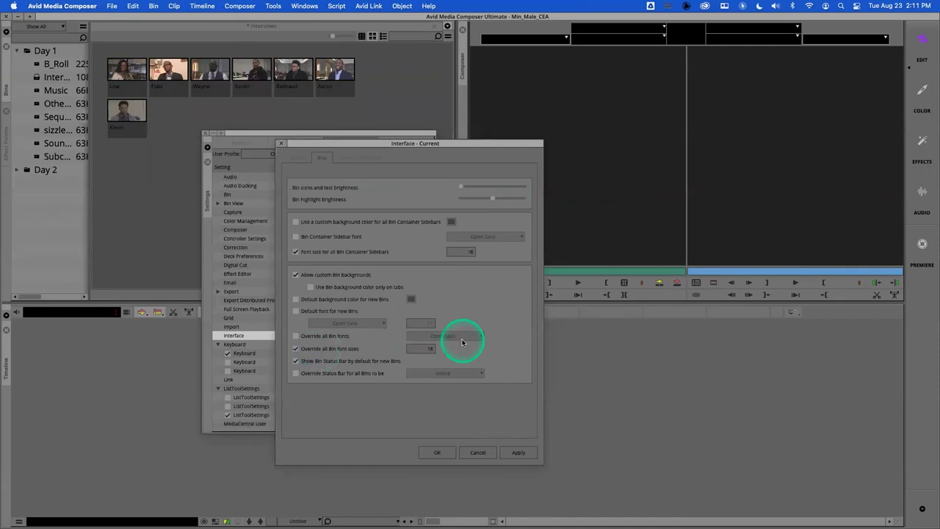
click(517, 453)
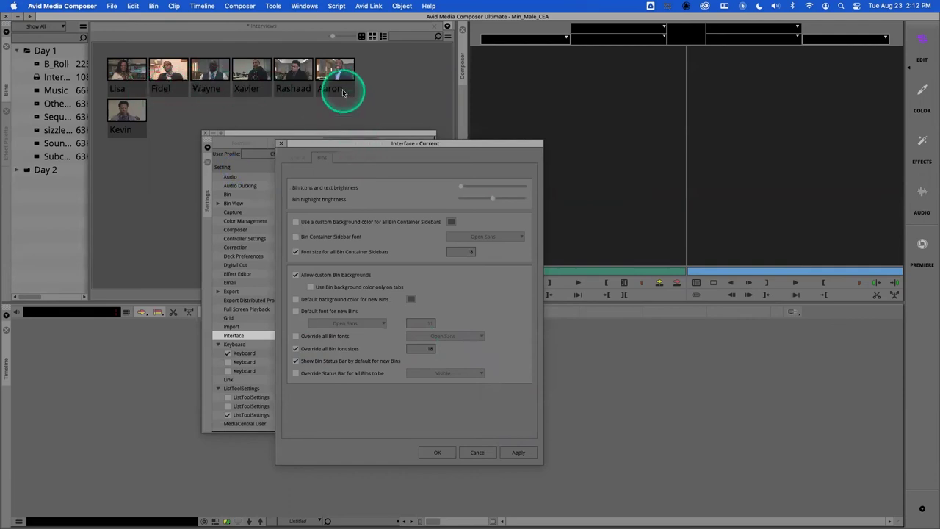
Set the timeline and Composer icon brightness to its maximum in the timeline and viewer options and apply it
click(355, 159)
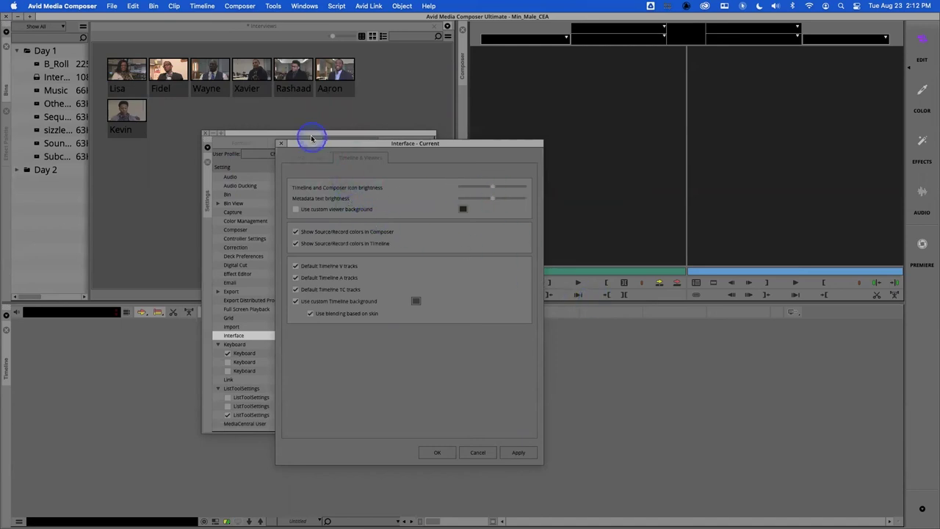
drag(372, 143, 641, 152)
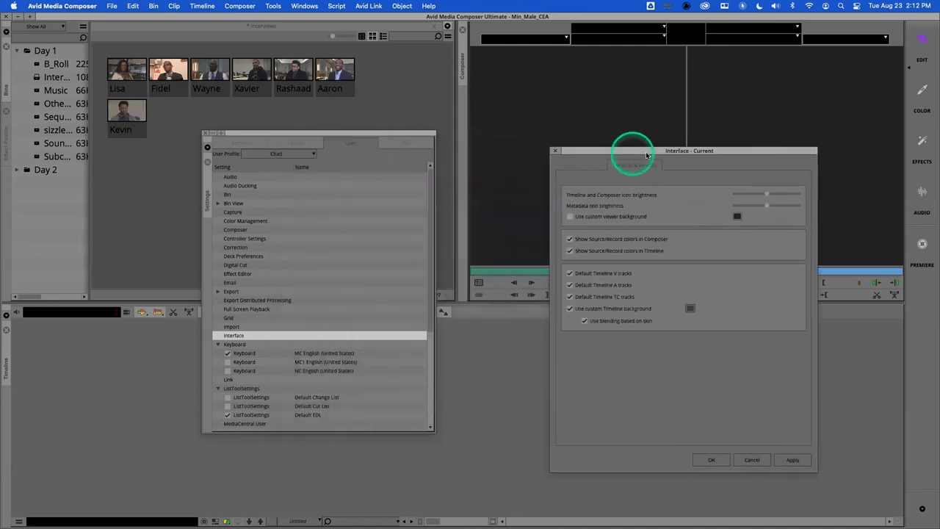
click(767, 193)
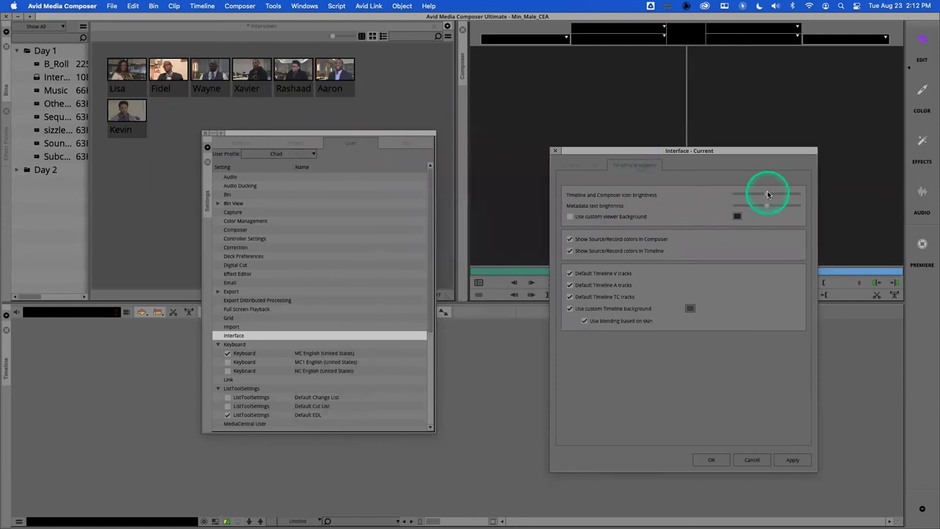
click(788, 461)
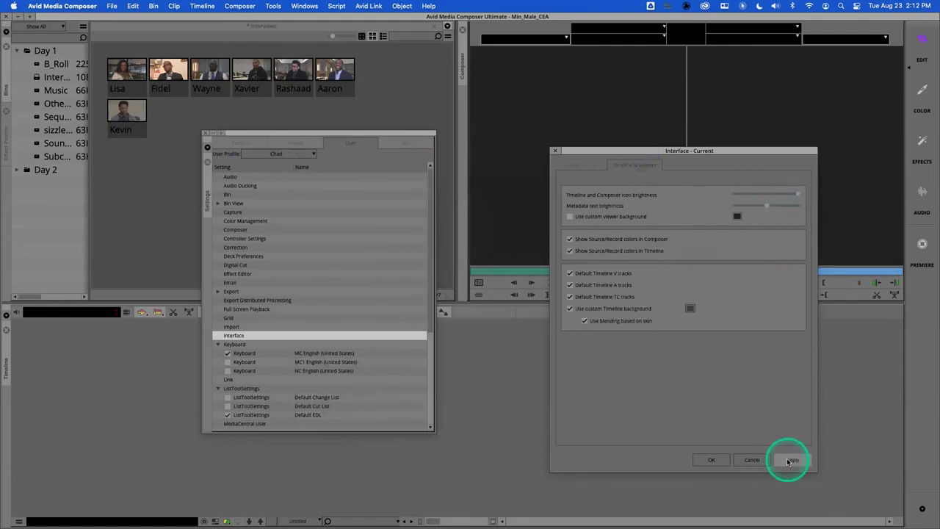
click(797, 196)
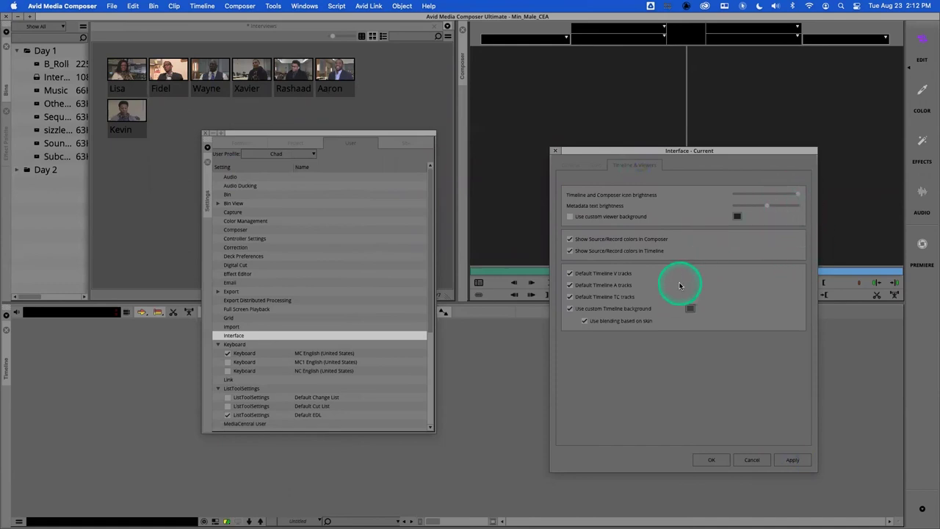
Apply purple as the custom Timeline background color
click(691, 309)
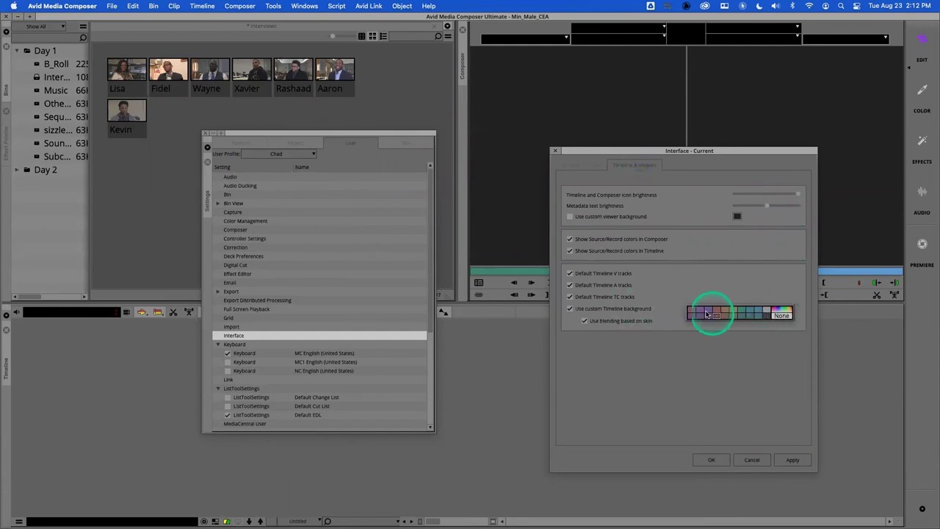
click(696, 312)
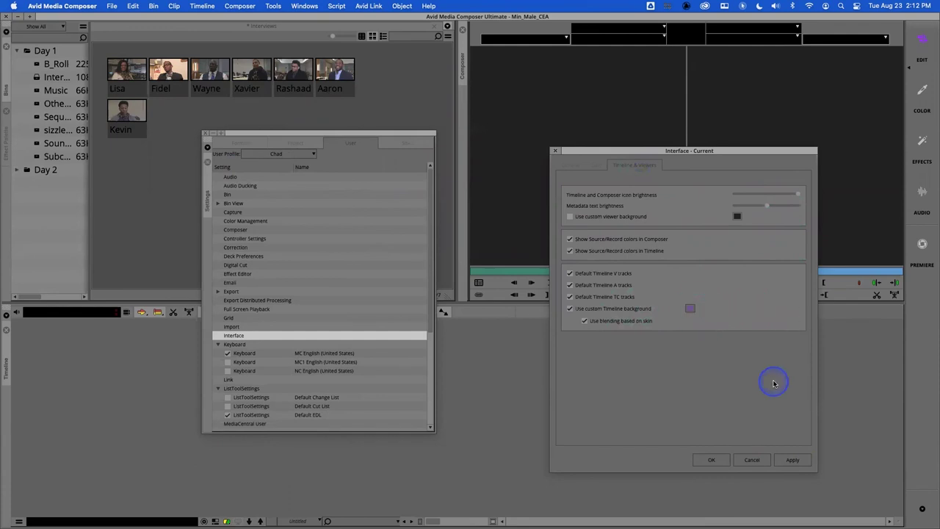
click(793, 463)
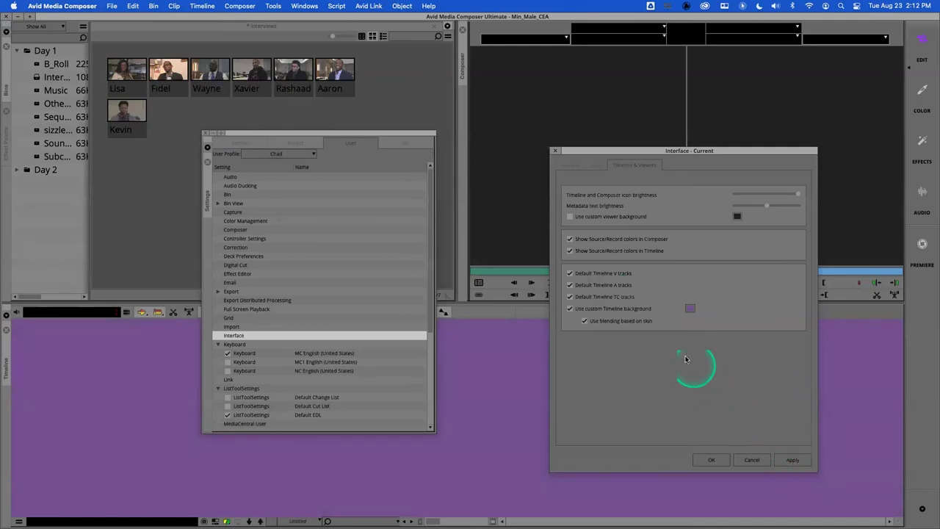
Reset the custom Timeline background color to None, apply it and close the Interface settings
click(691, 308)
click(782, 316)
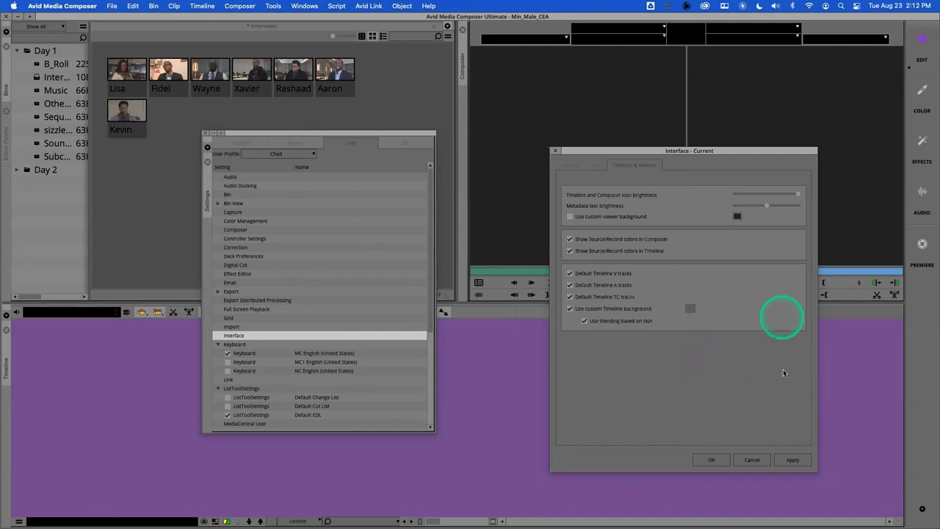
click(792, 461)
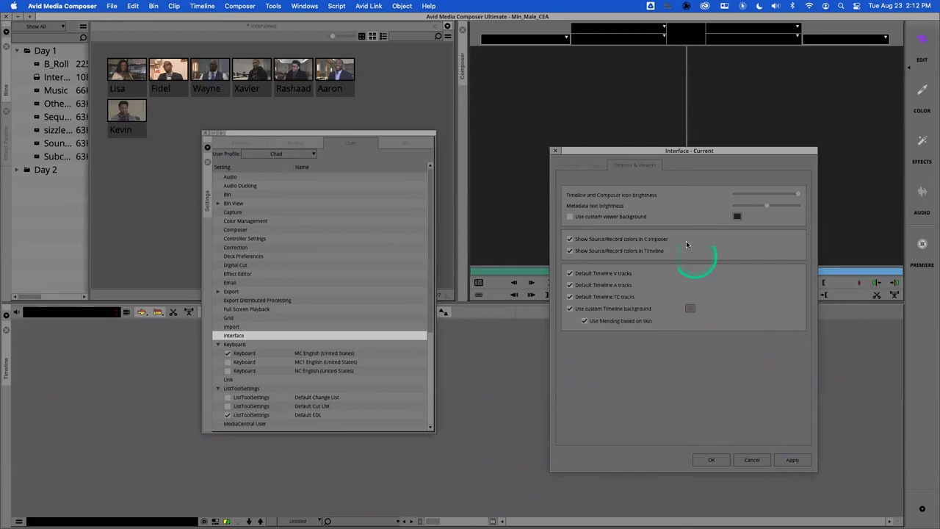
click(556, 150)
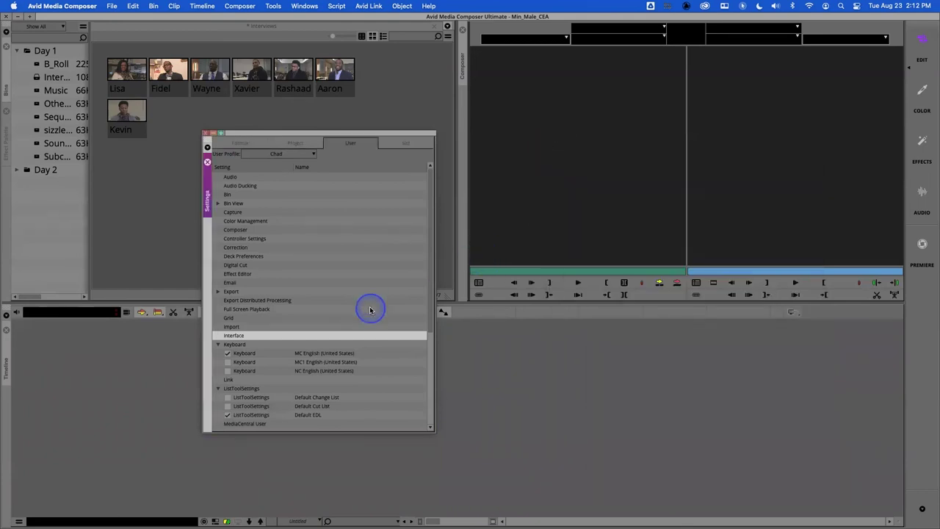
Reopen the Interface settings, review the general tooltip options and accept them
double_click(238, 336)
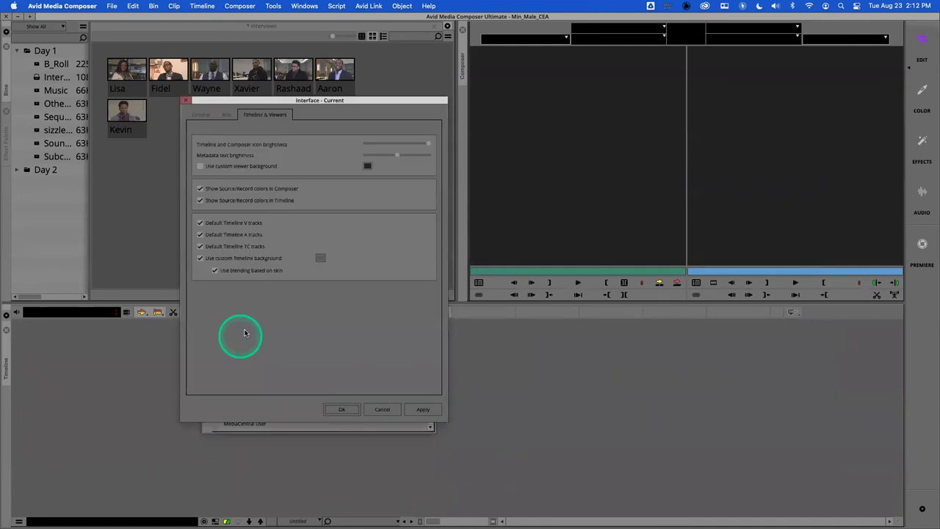
click(205, 114)
click(246, 180)
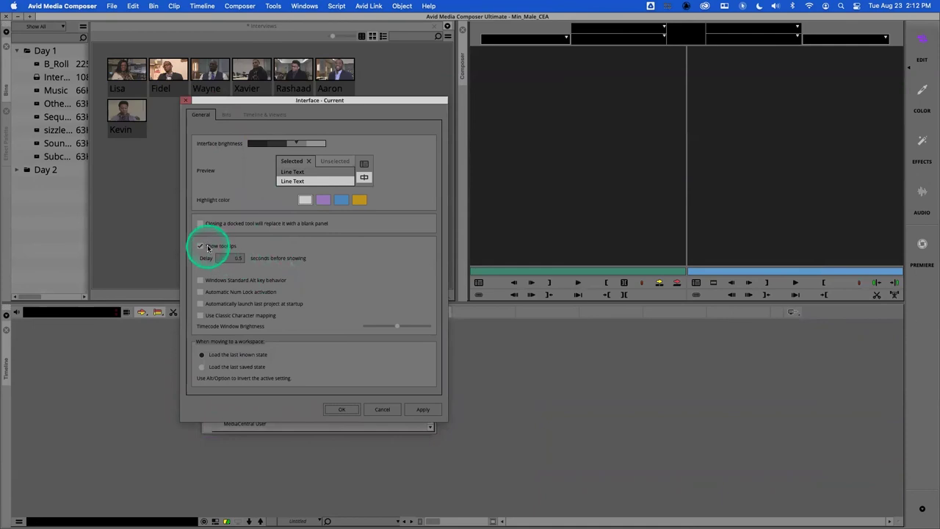
click(342, 410)
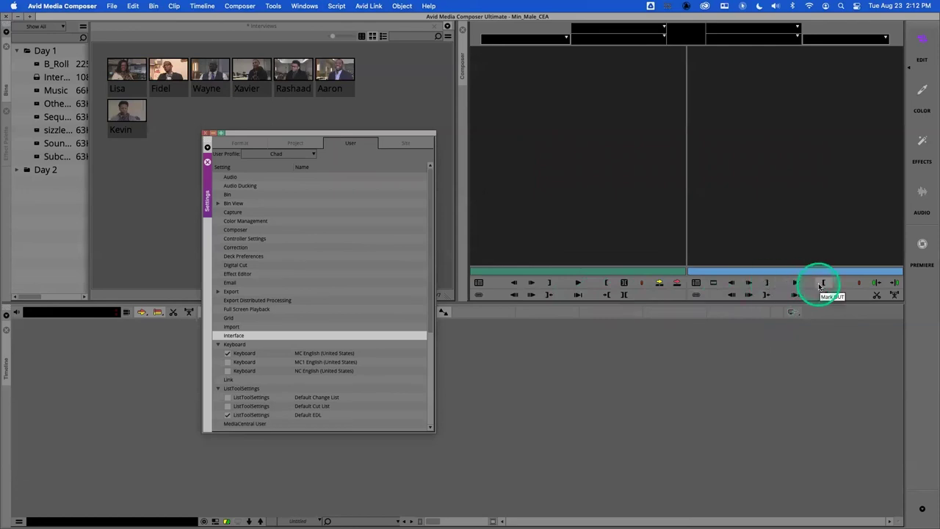
Set the tooltip delay to 0 seconds in the Interface settings and accept the change
double_click(238, 335)
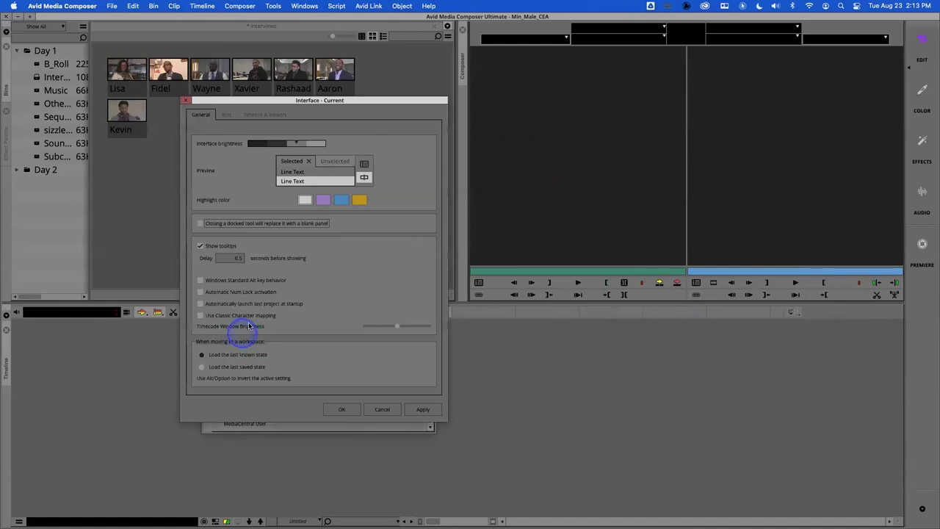
drag(232, 257, 251, 258)
click(250, 259)
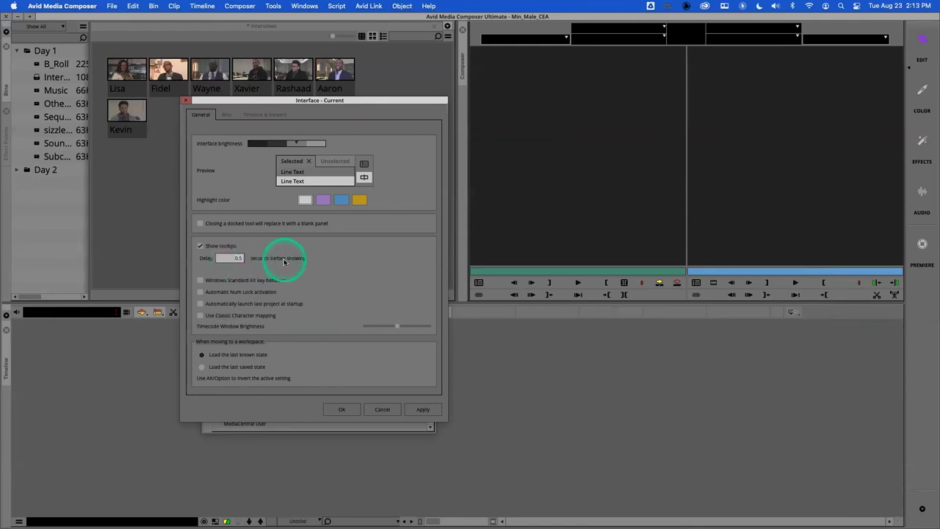
click(423, 410)
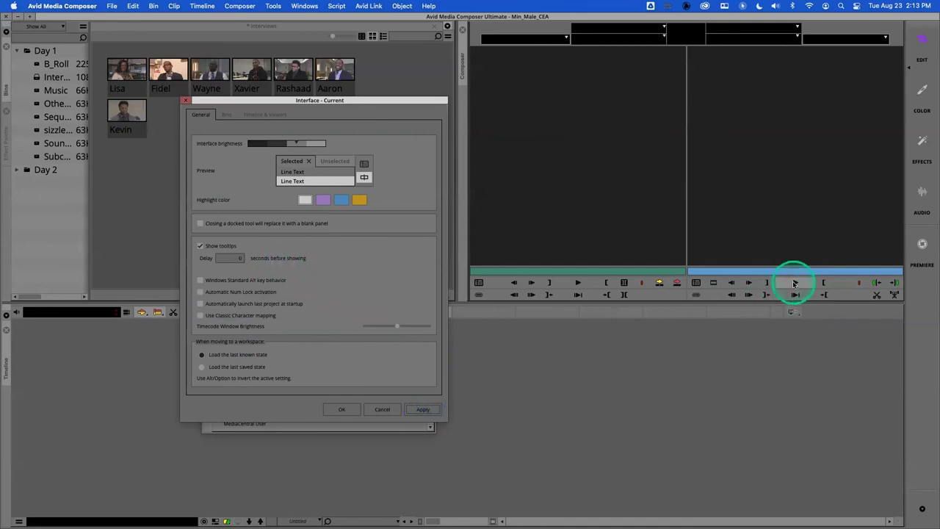
click(340, 409)
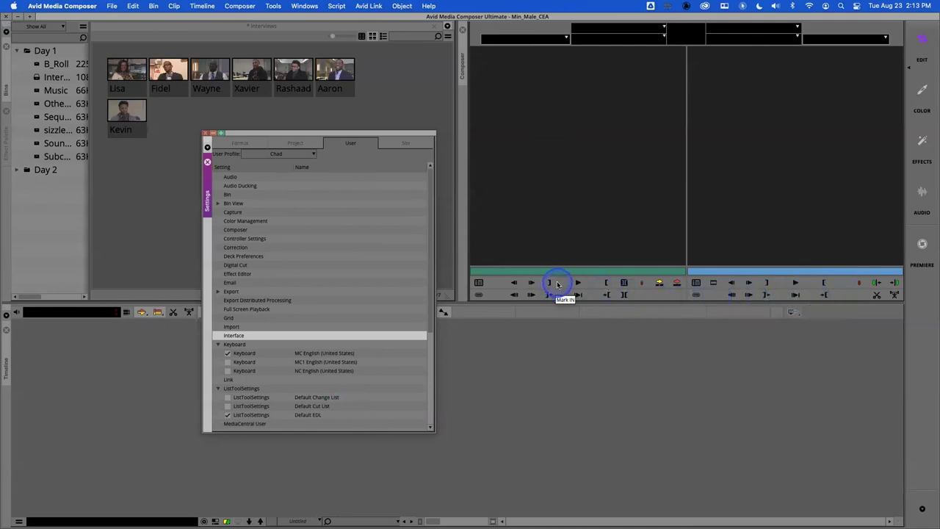
Set the tooltip delay to 2 seconds and test it on the record monitor's Play control
double_click(233, 336)
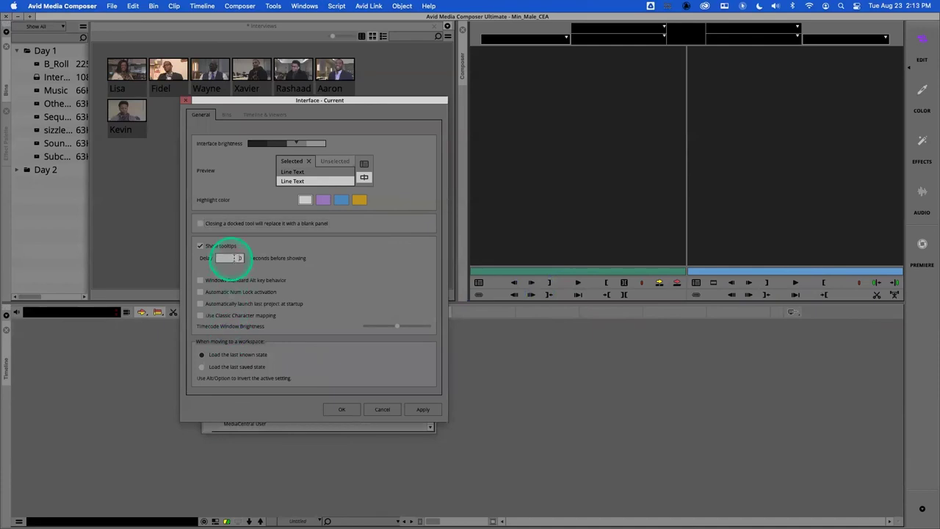
click(344, 410)
click(795, 283)
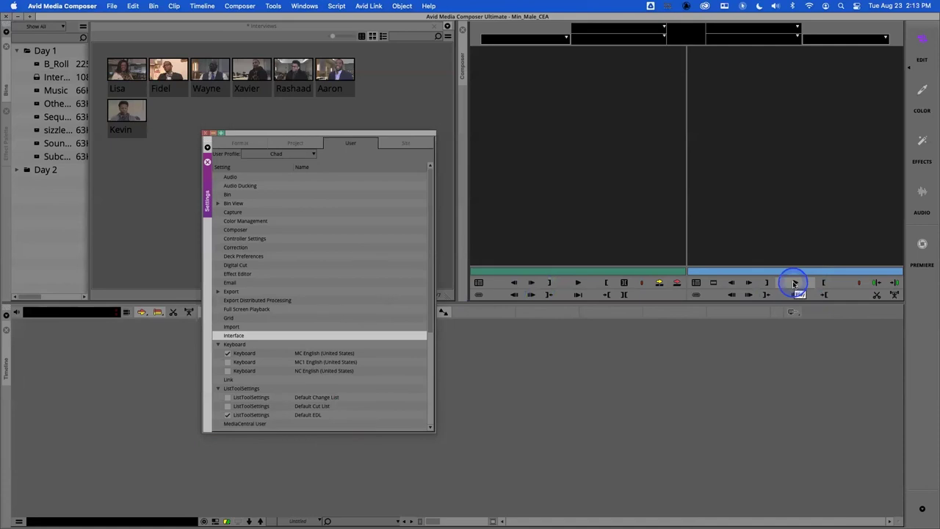
Set the tooltip delay to .5 seconds, apply it and accept the Interface settings
double_click(241, 335)
double_click(231, 259)
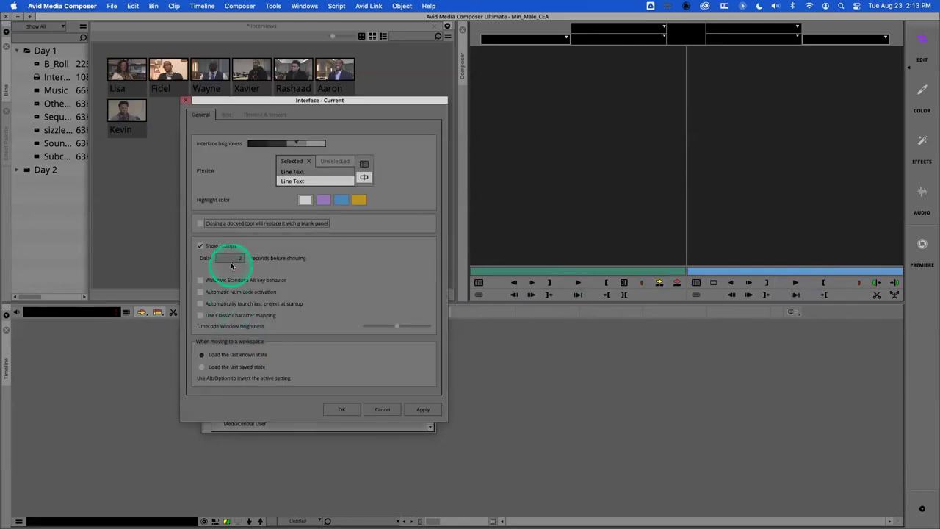
click(260, 260)
click(261, 260)
click(330, 280)
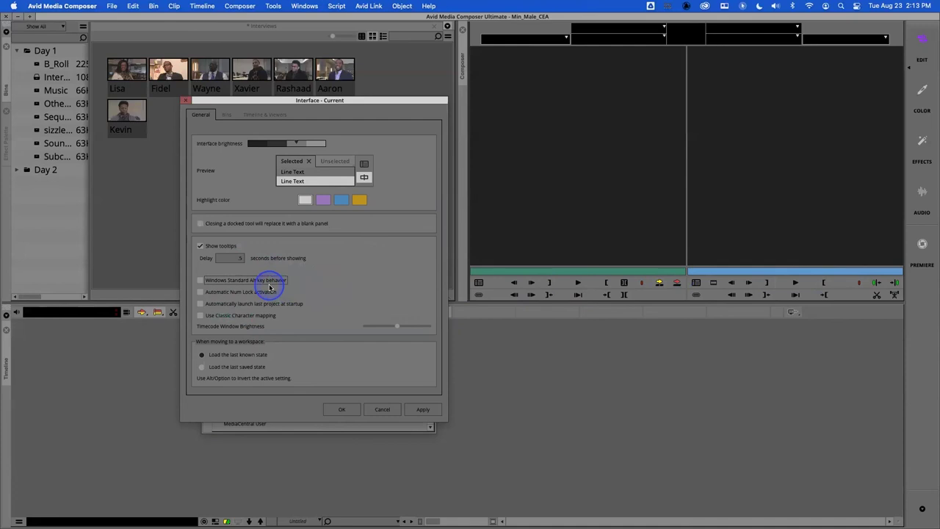
click(423, 410)
click(346, 409)
Look through the remaining user settings down to the Workspace View entries
click(370, 326)
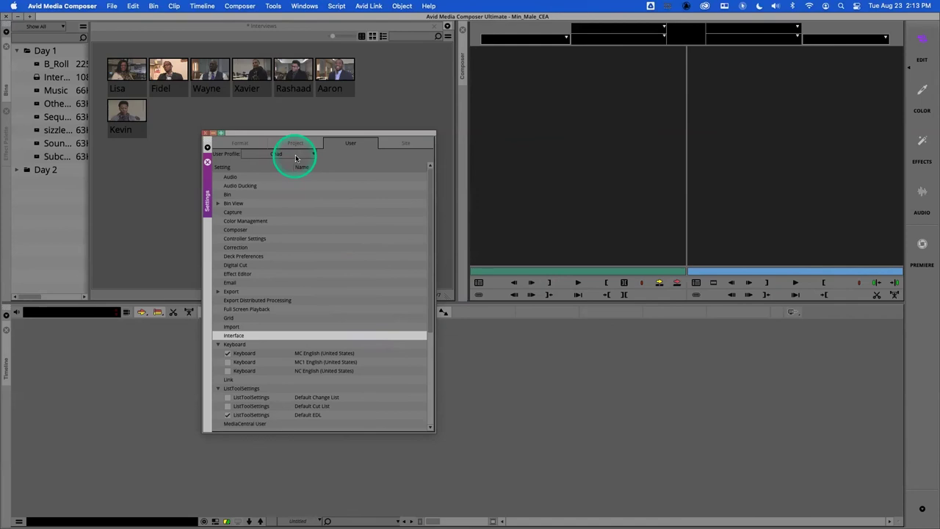
drag(429, 293, 413, 413)
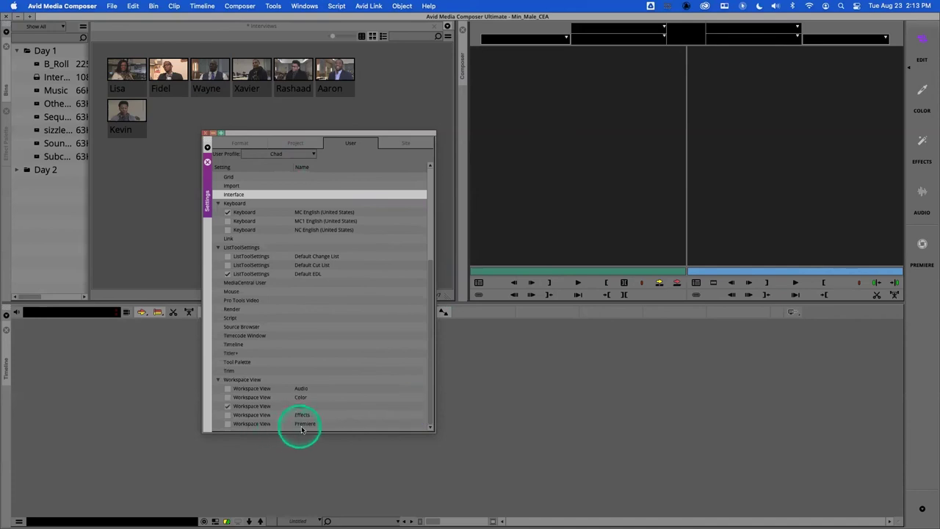
View the Export User Profile options from the user profile choices and cancel without exporting
drag(430, 320, 426, 196)
click(299, 154)
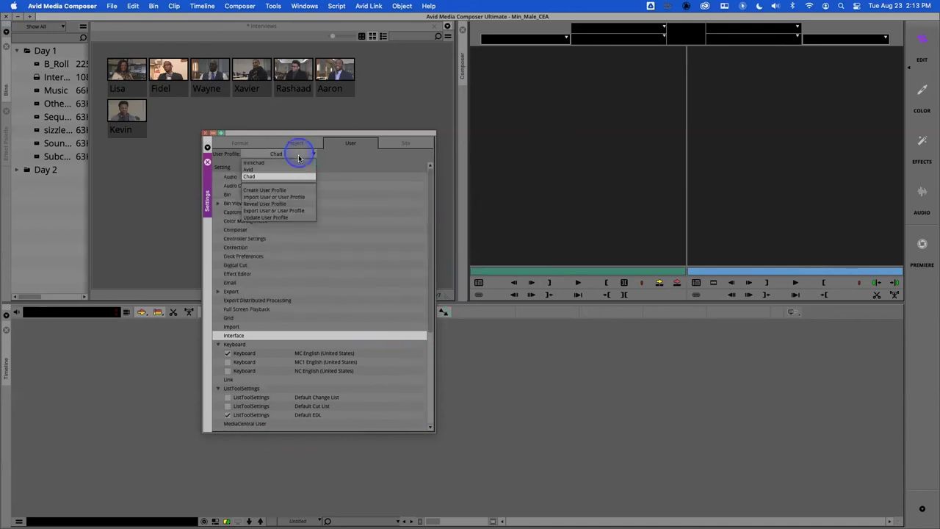
click(295, 213)
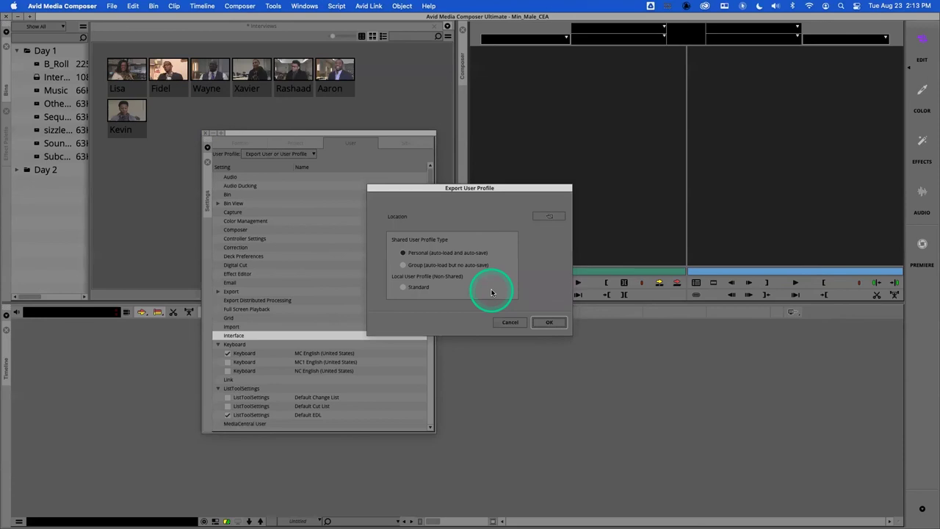
click(514, 322)
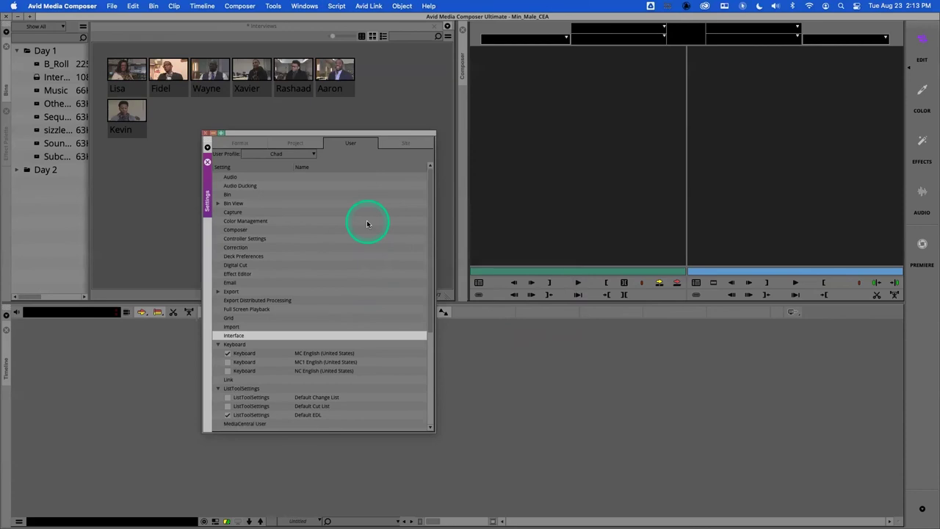
Open the Command Palette and move it over the Settings window
click(273, 7)
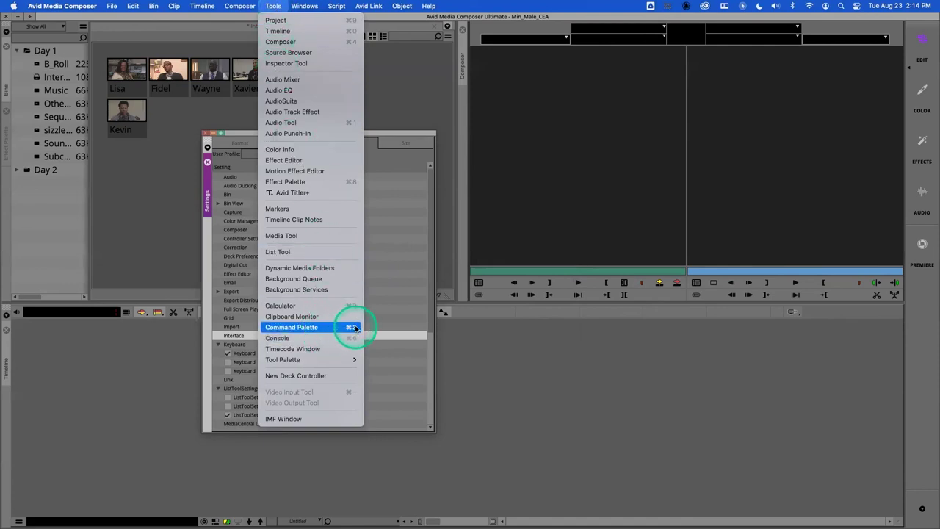
click(293, 328)
drag(530, 252, 377, 193)
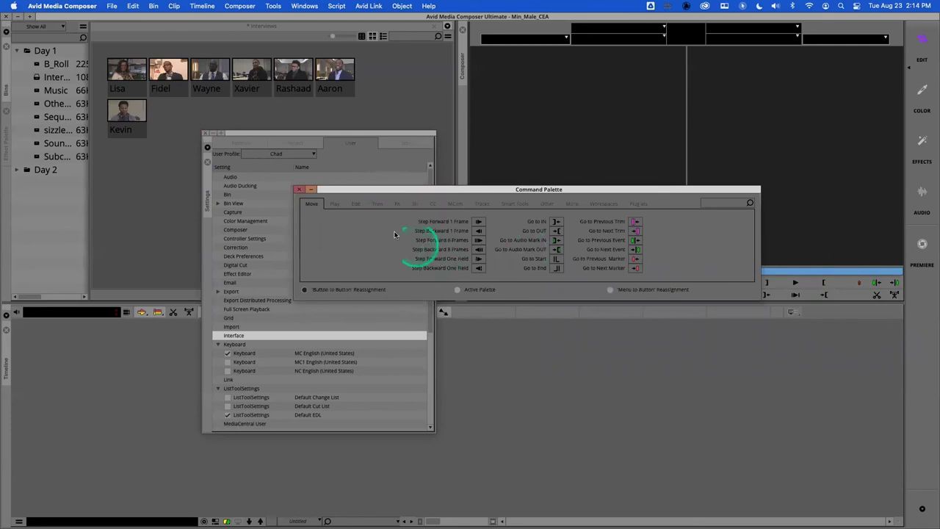
Examine the Command Palette's categories, including Play, Edit, Trim, FX, CC, MCam, Tracks, Smart Tools, Other and More
click(334, 204)
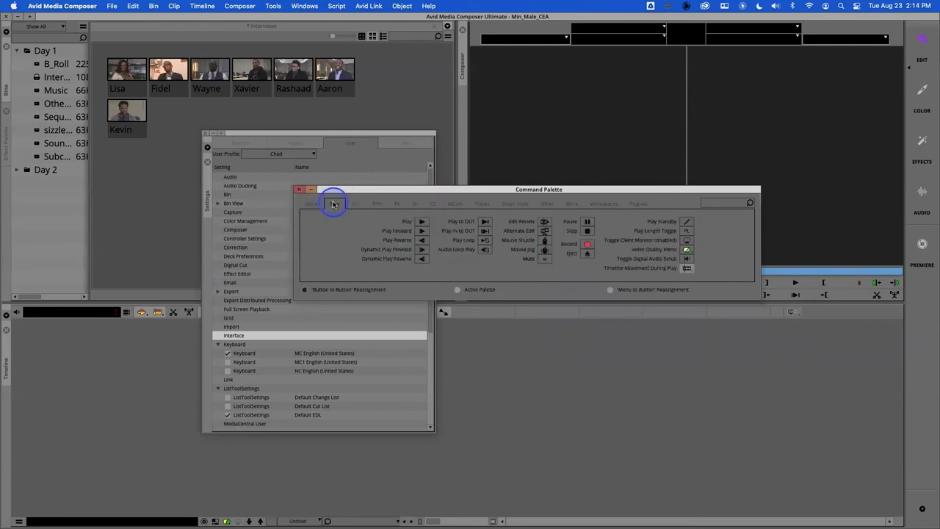
click(356, 204)
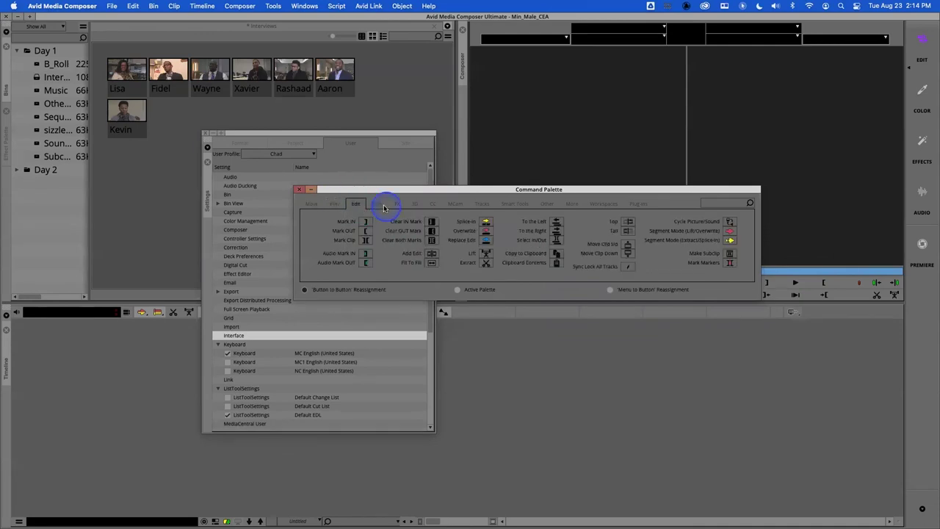
click(380, 205)
click(396, 207)
click(415, 208)
click(432, 208)
click(464, 205)
click(482, 204)
click(514, 204)
click(544, 205)
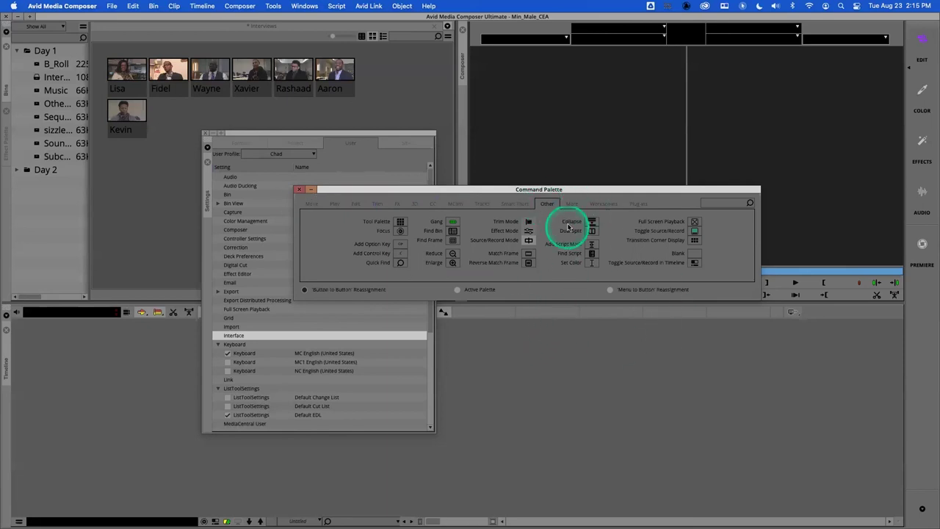
click(573, 205)
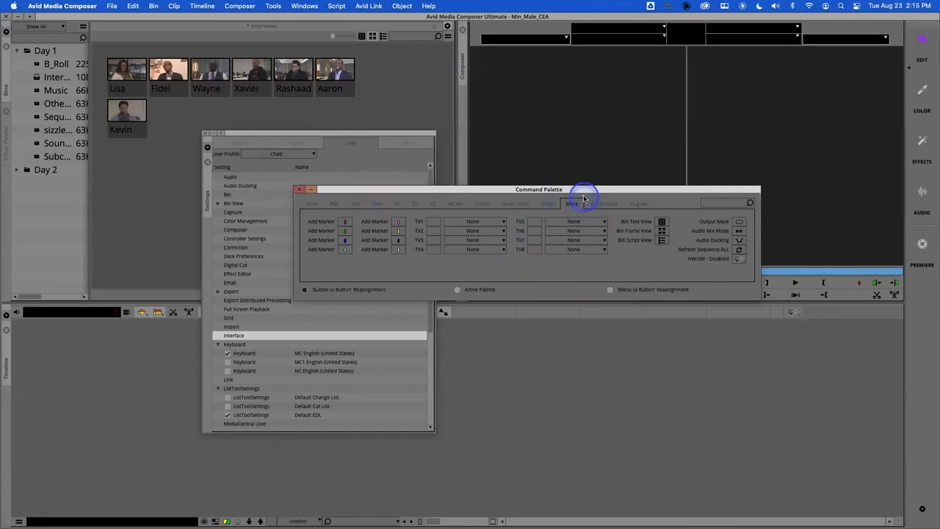
click(515, 204)
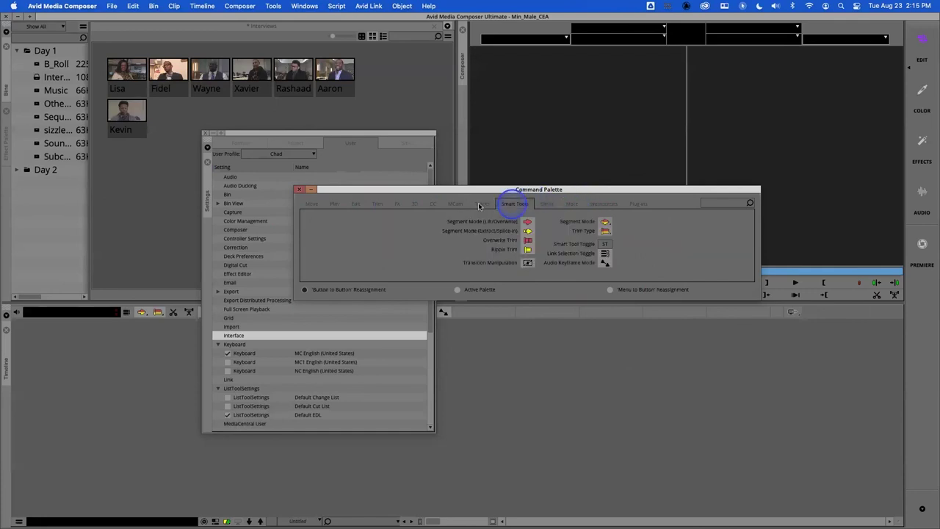
click(479, 204)
click(455, 204)
click(433, 204)
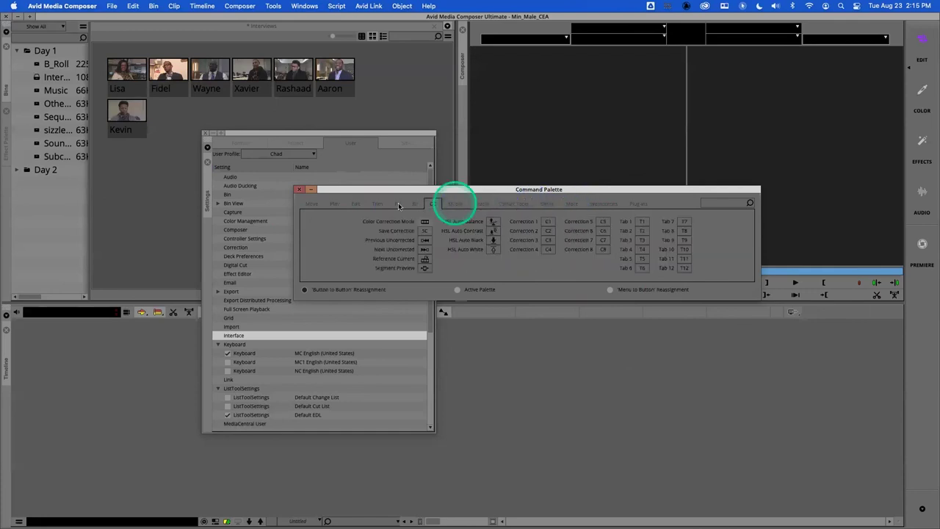
Reposition the Command Palette and Settings windows so the Timeline toolbar and Composer buttons are uncovered
drag(410, 189, 335, 115)
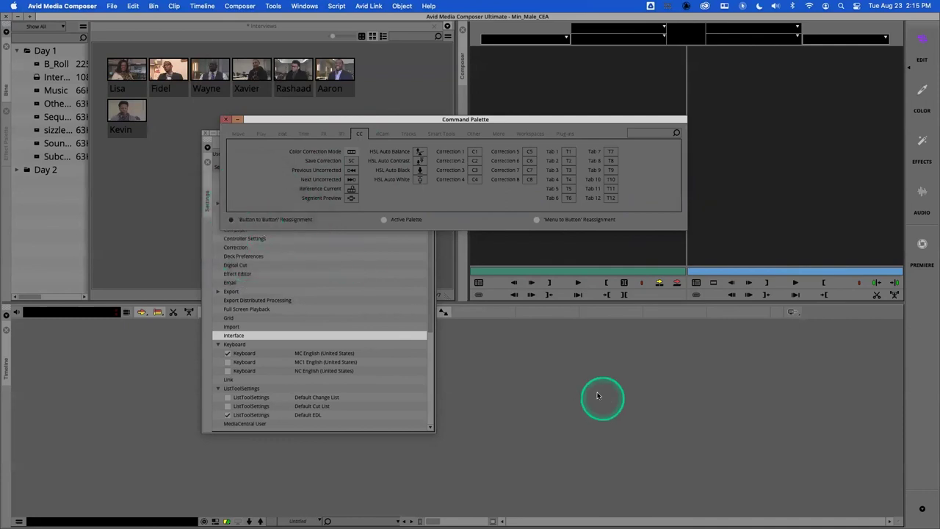
drag(260, 119, 171, 62)
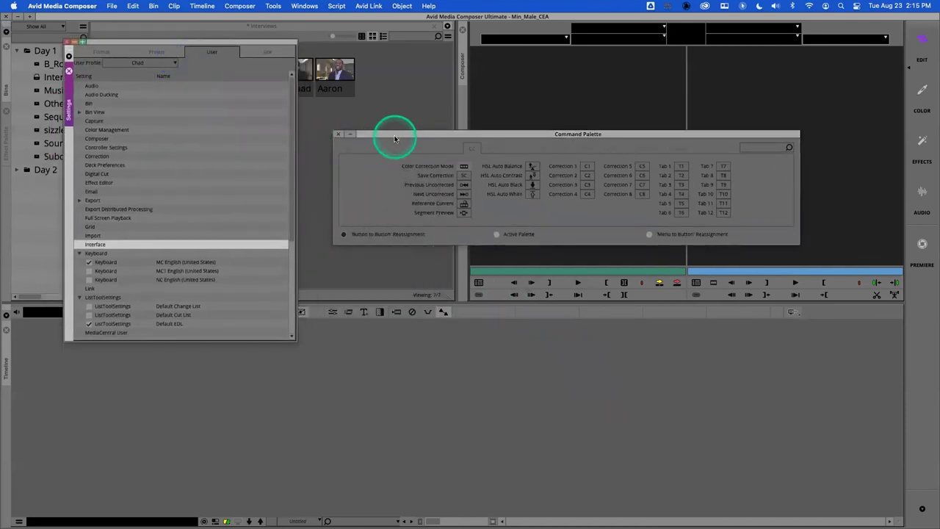
mouse_move(396, 135)
mouse_down()
mouse_move(259, 135)
mouse_move(235, 151)
mouse_up()
Map an Add Marker command to a blank Timeline toolbar button and Motion Effect Editor to a blank source monitor button
click(465, 158)
click(294, 180)
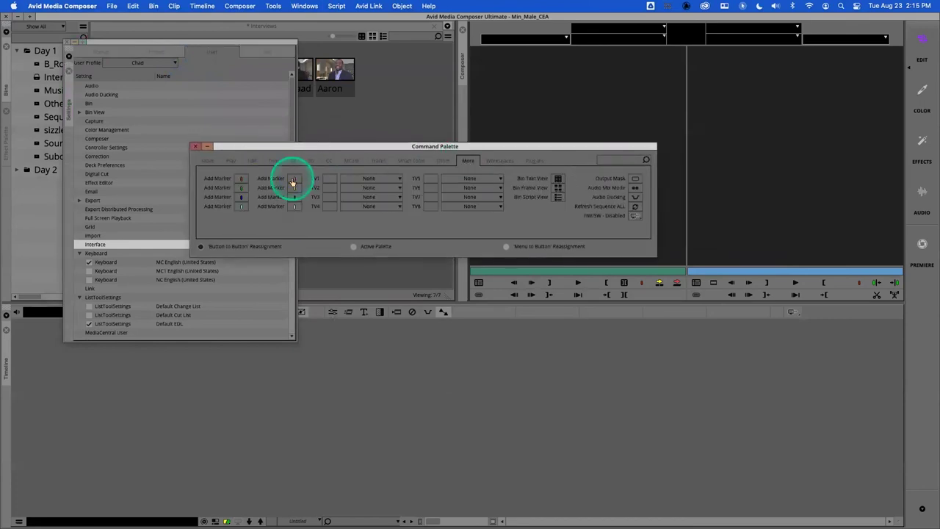
drag(402, 221, 524, 312)
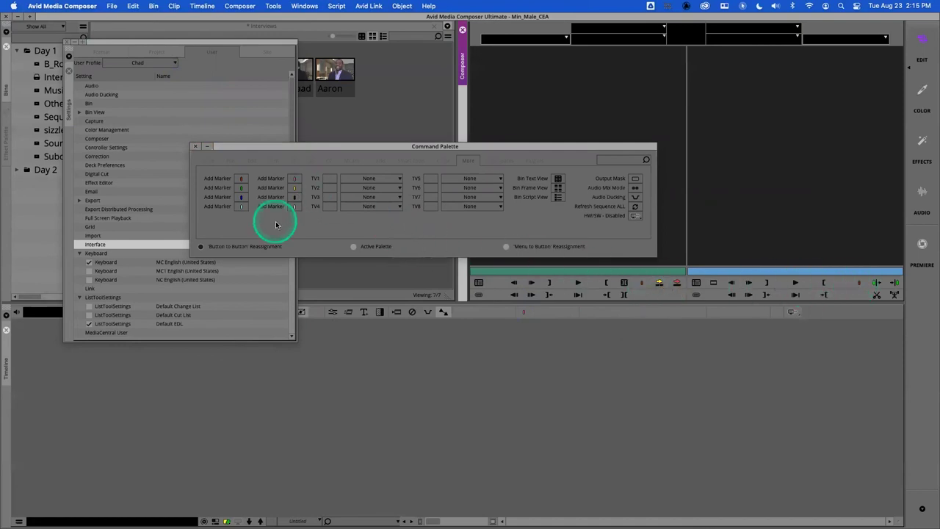
click(291, 161)
drag(329, 188, 661, 294)
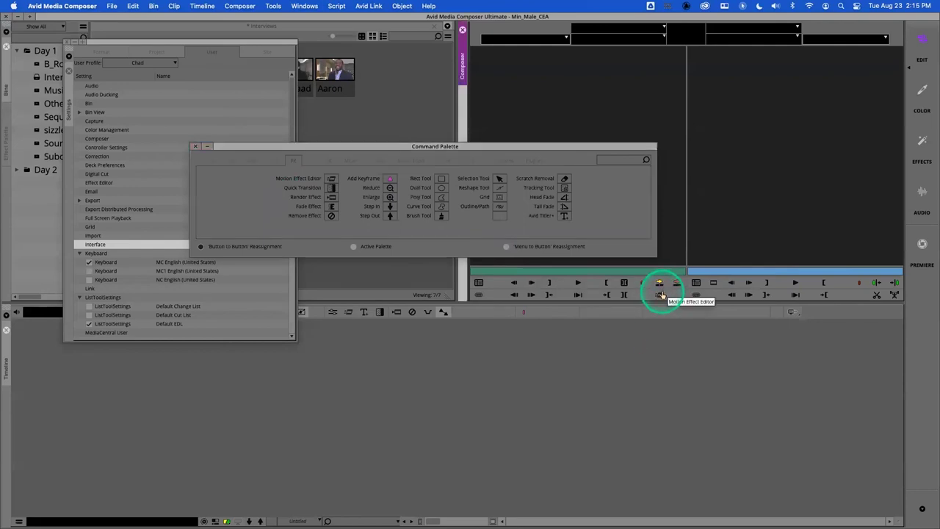
Map the Top and Tail commands to blank Timeline toolbar buttons and Make Subclip to a blank source monitor button
click(250, 163)
drag(381, 182, 298, 169)
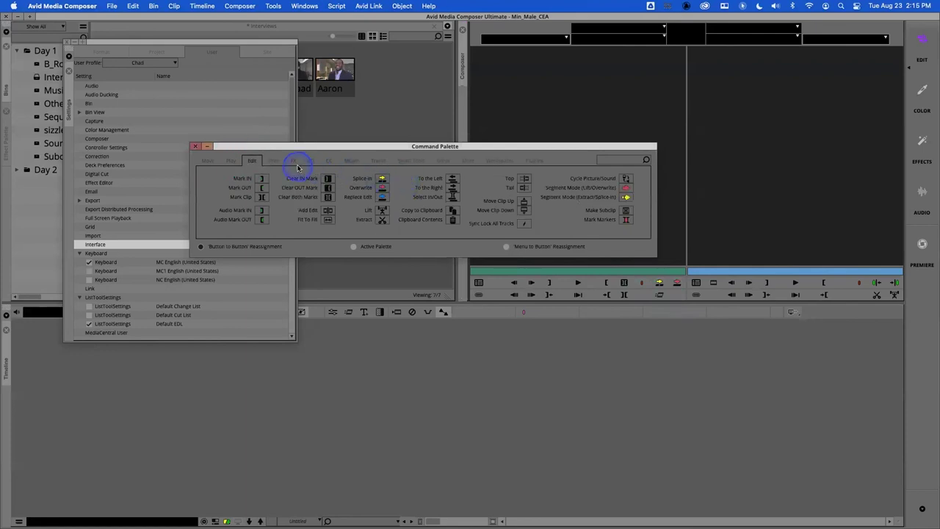
drag(464, 193, 464, 313)
click(524, 189)
drag(512, 265, 475, 312)
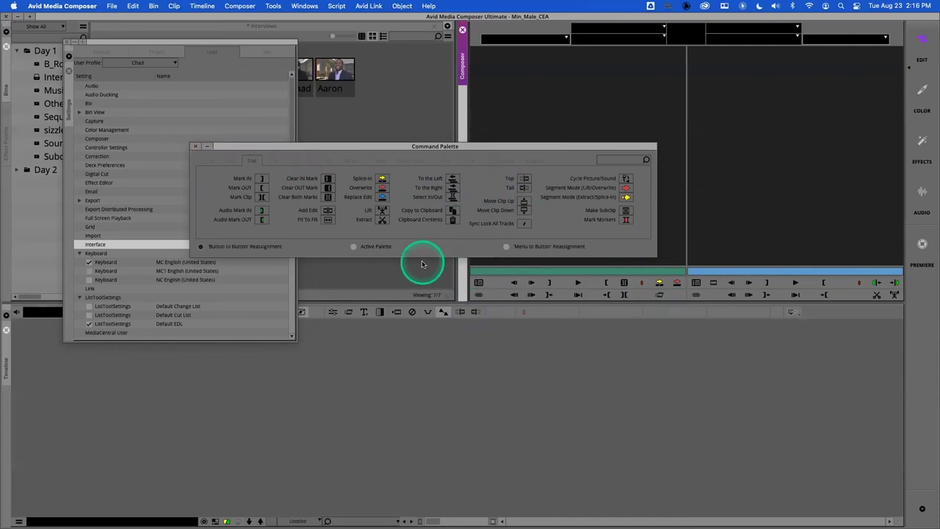
drag(623, 213, 676, 297)
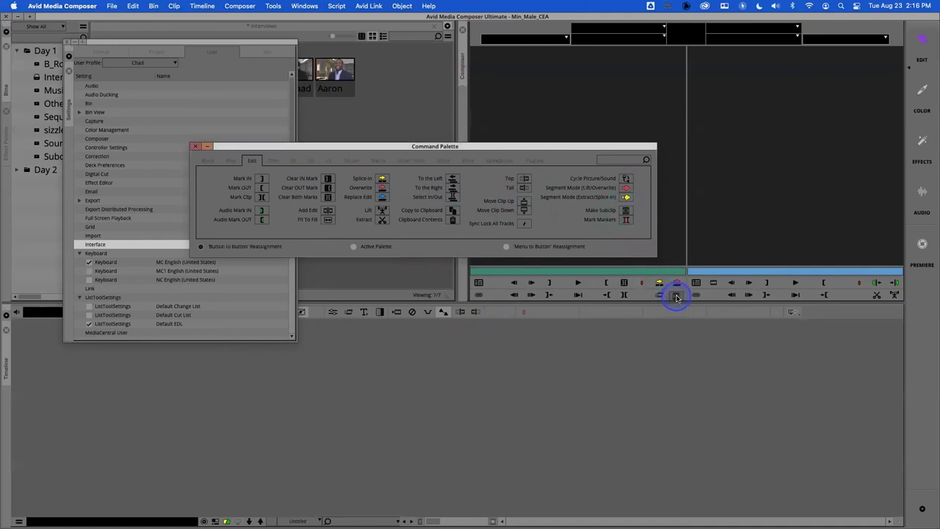
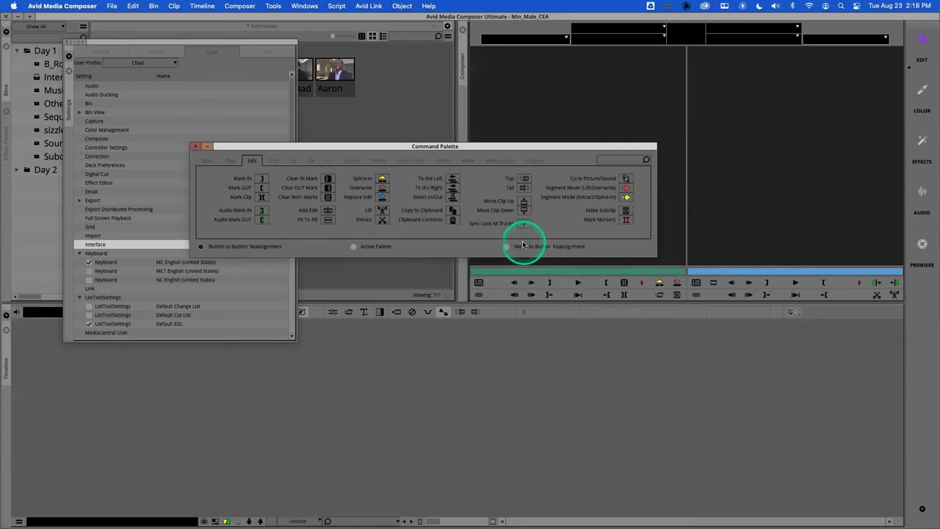
Enable 'Menu to Button' Reassignment and assign the Audio Mixer menu item to a blank Timeline toolbar button
click(274, 8)
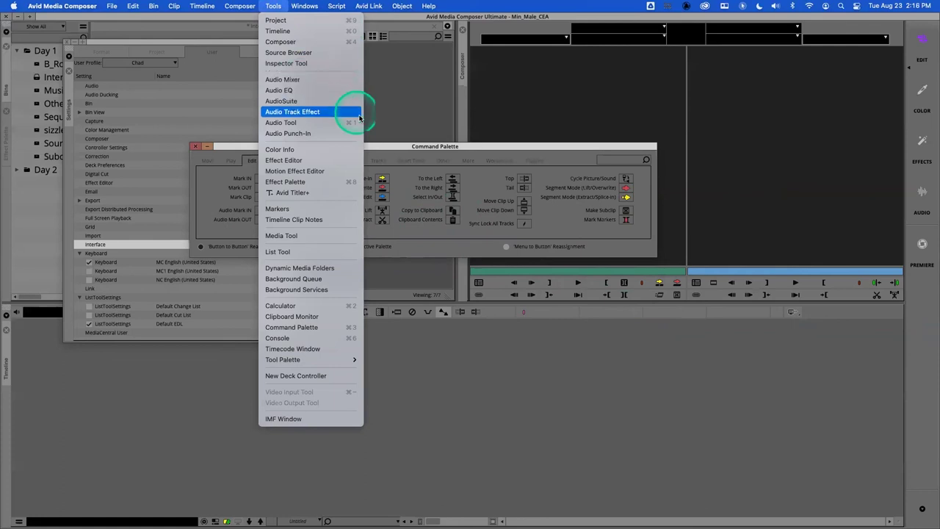
click(379, 148)
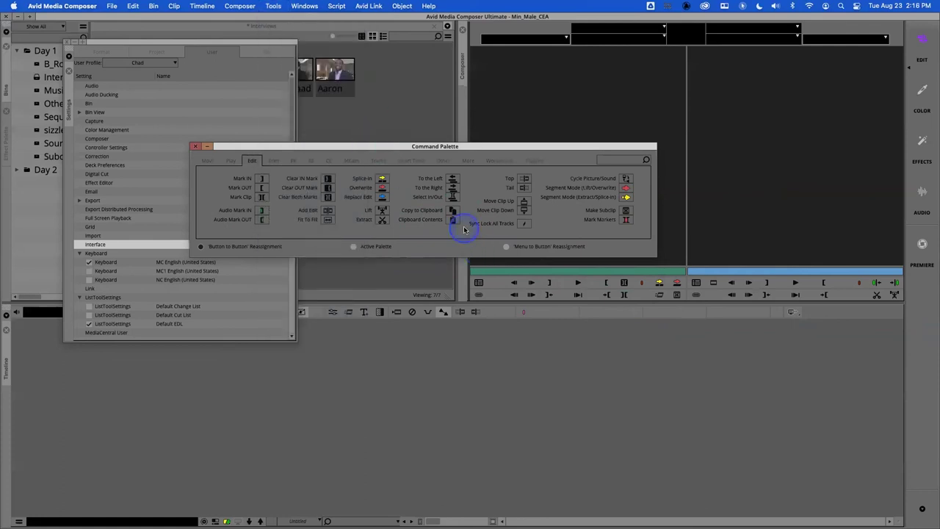
click(504, 248)
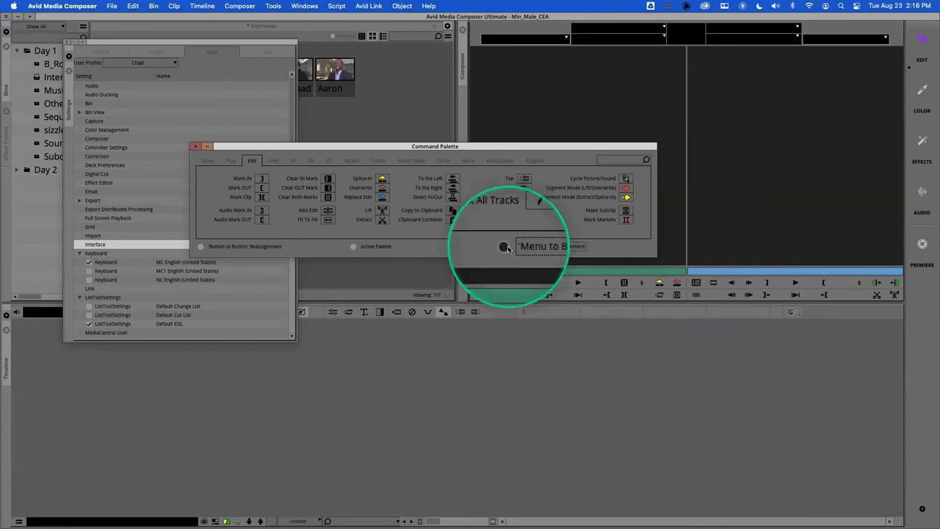
click(587, 313)
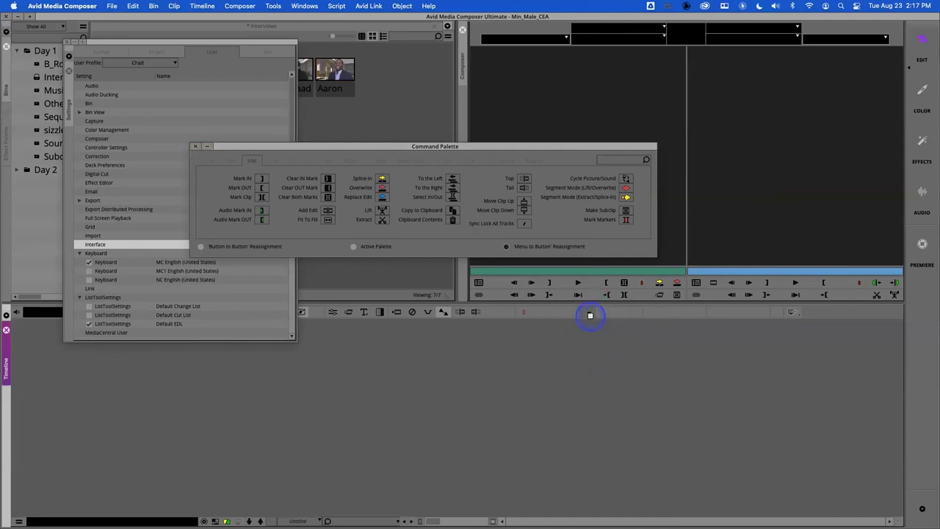
click(590, 315)
click(273, 6)
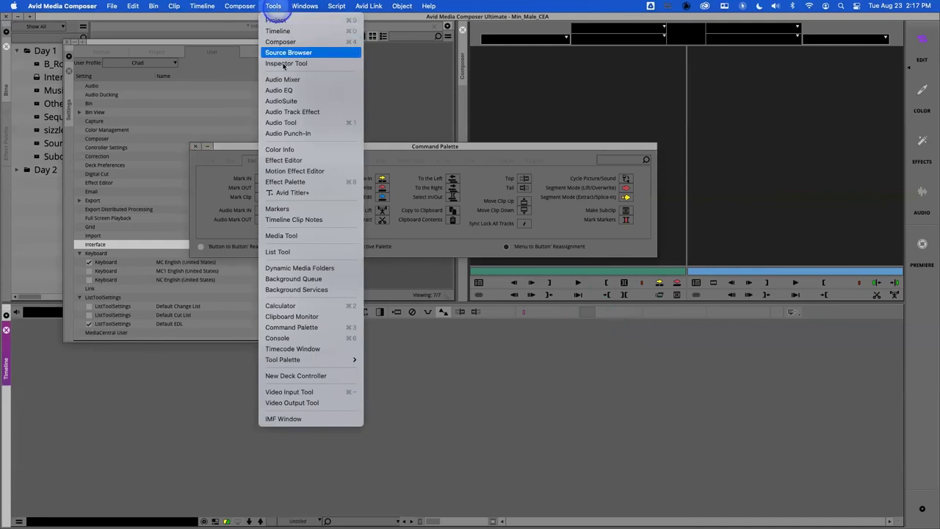
click(585, 316)
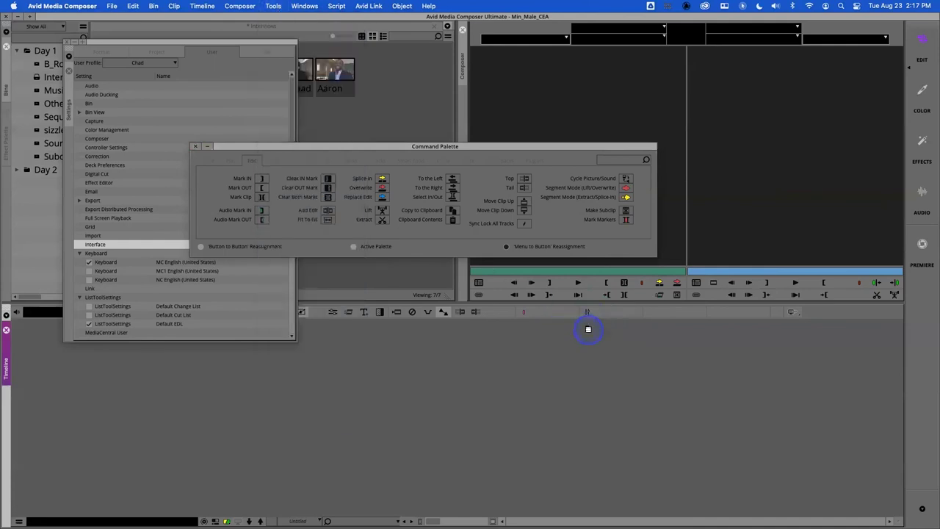
Close the Command Palette and test the new Timeline toolbar button by opening and closing the Audio Mixer
click(195, 146)
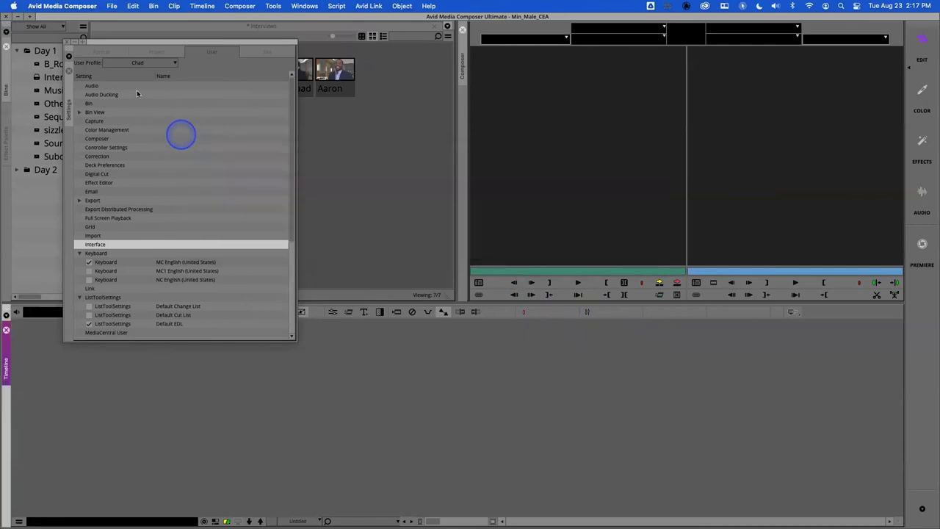
click(588, 314)
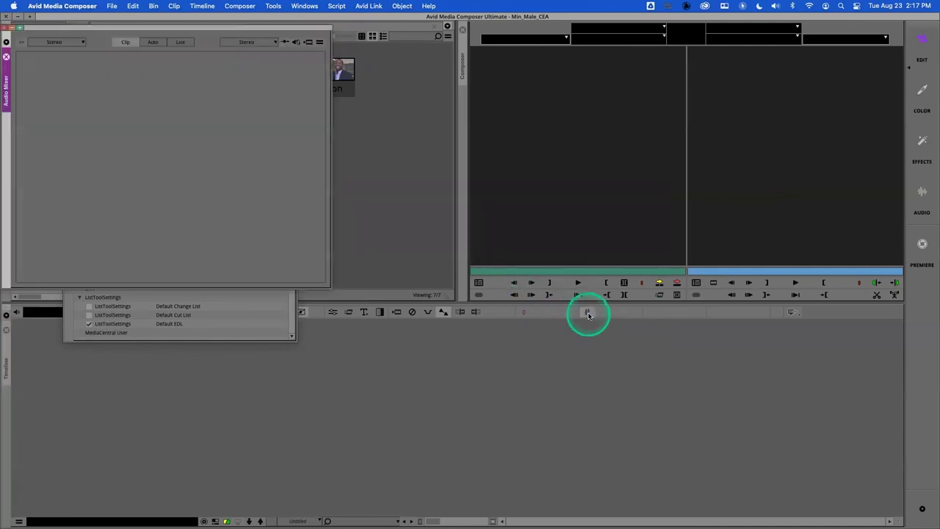
click(6, 57)
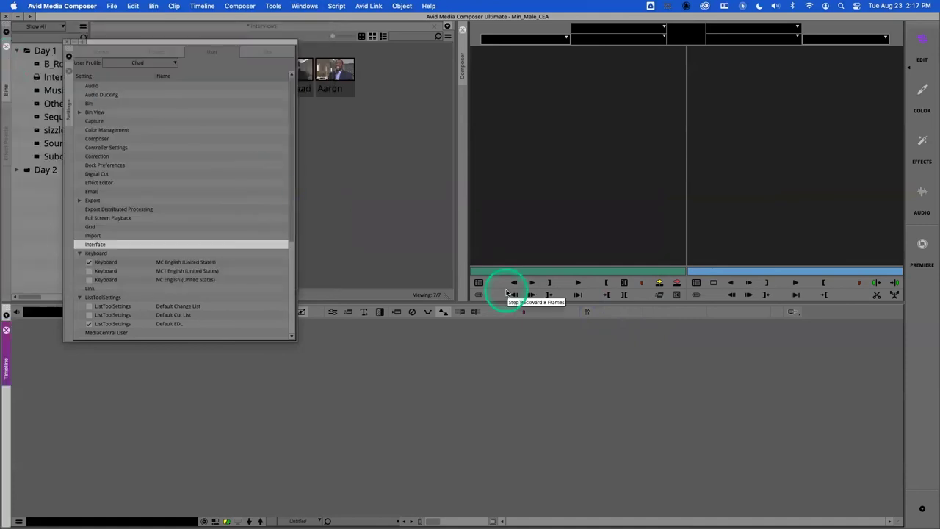
Reopen the Command Palette, assign its own menu item to a blank Timeline toolbar button, and close the palette
click(274, 6)
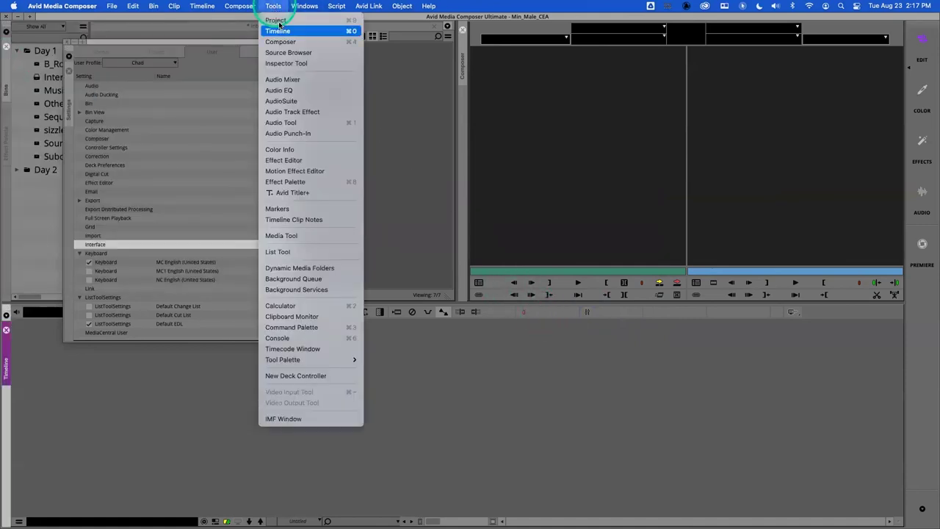
click(318, 327)
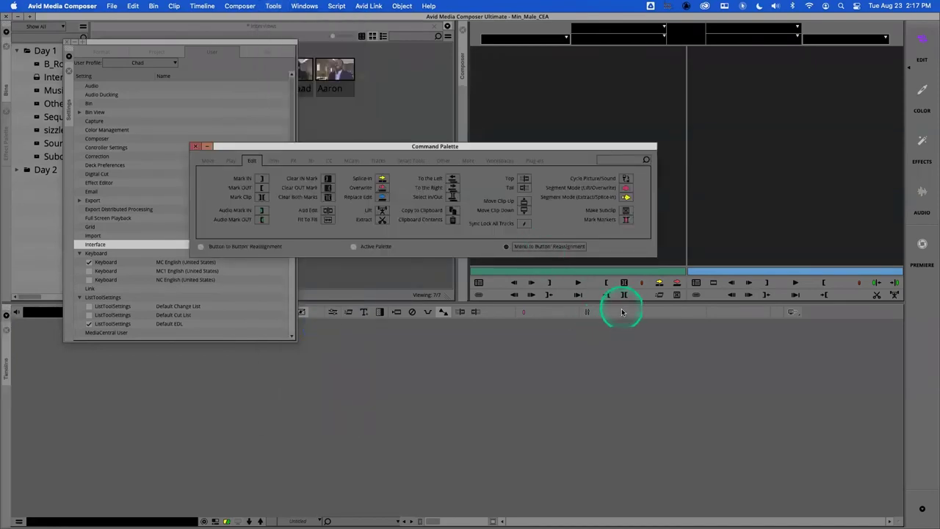
click(651, 309)
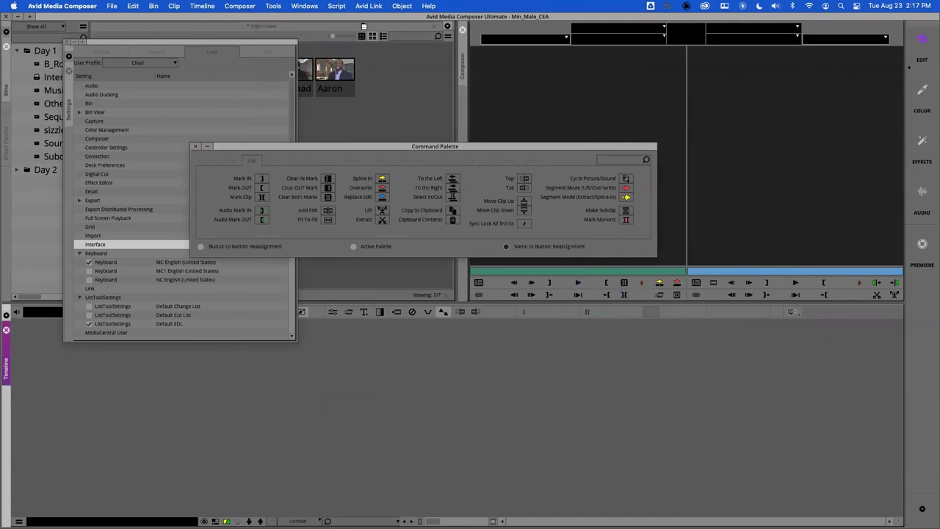
click(273, 6)
click(340, 327)
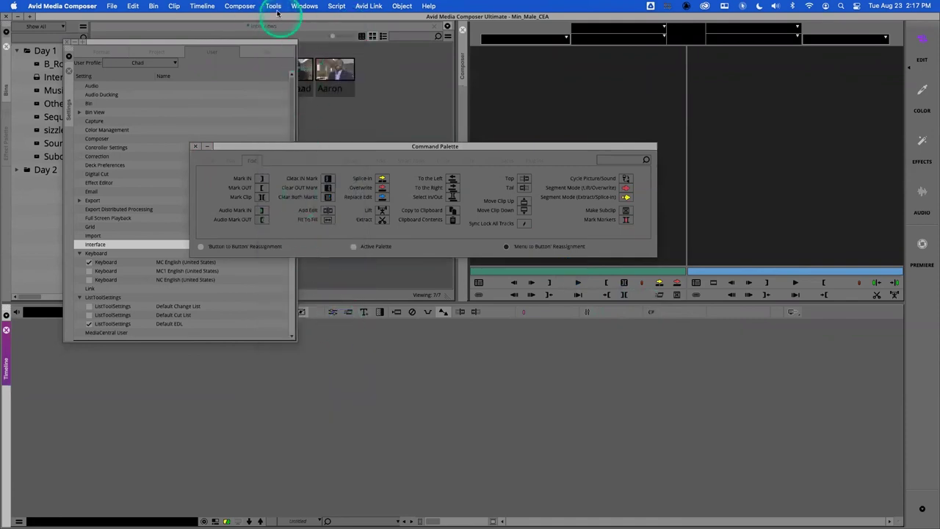
click(273, 6)
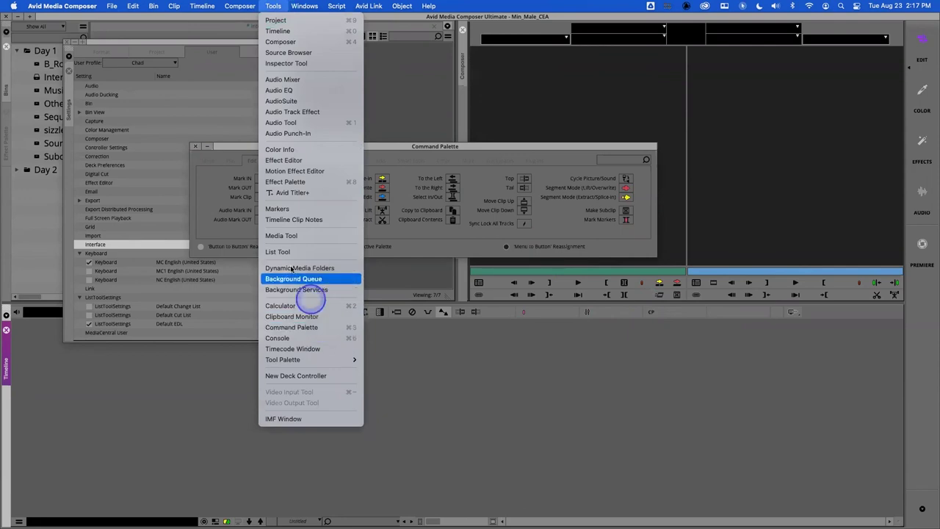
click(196, 147)
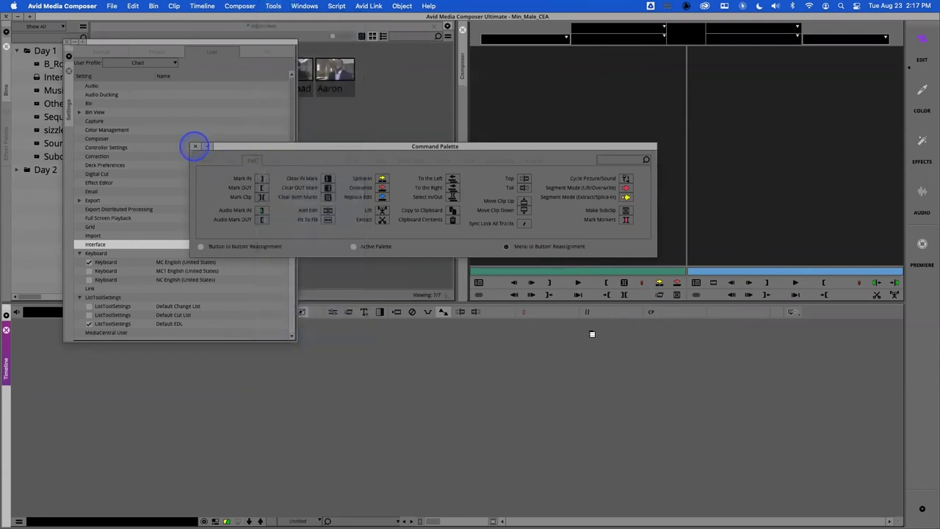
Test the custom Timeline toolbar button by closing the Command Palette and reopening it twice
click(196, 147)
click(652, 313)
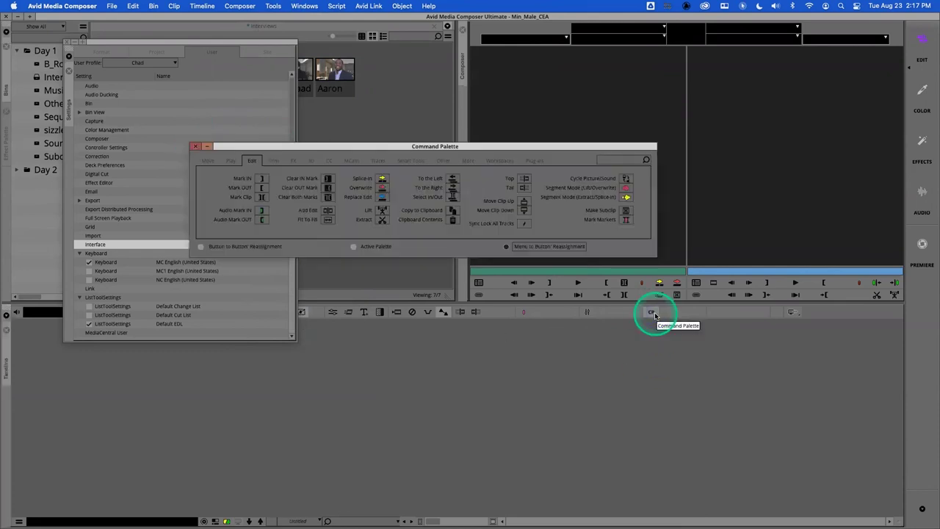
click(196, 147)
click(651, 313)
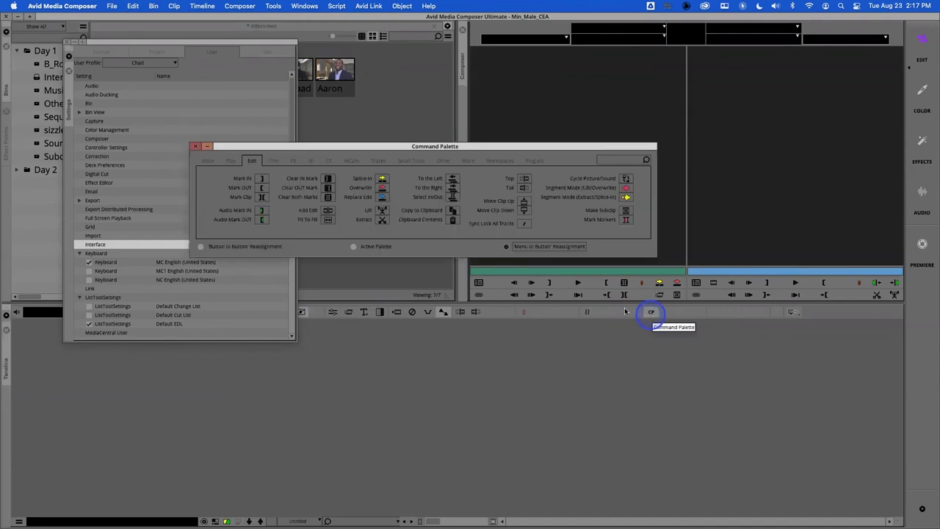
click(799, 282)
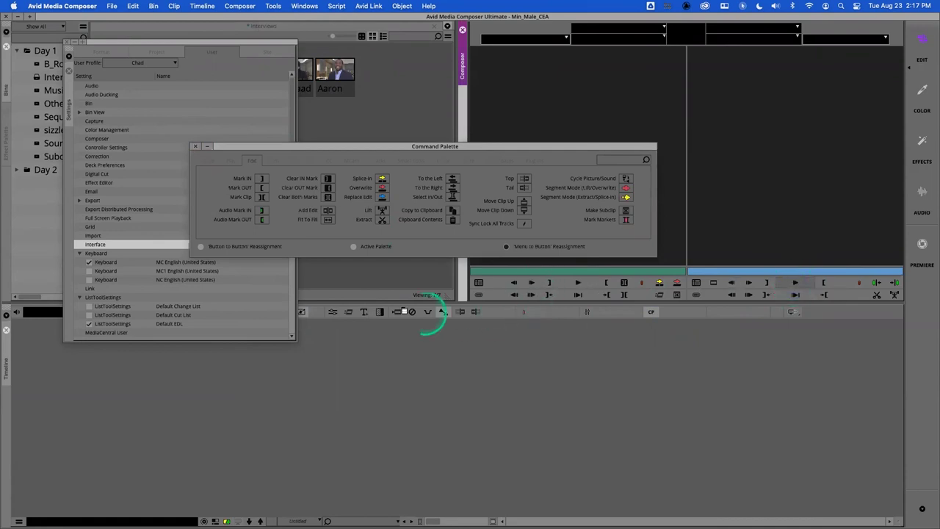
Move the Command Palette clear of the Settings window so both can be used side by side
drag(379, 317, 430, 188)
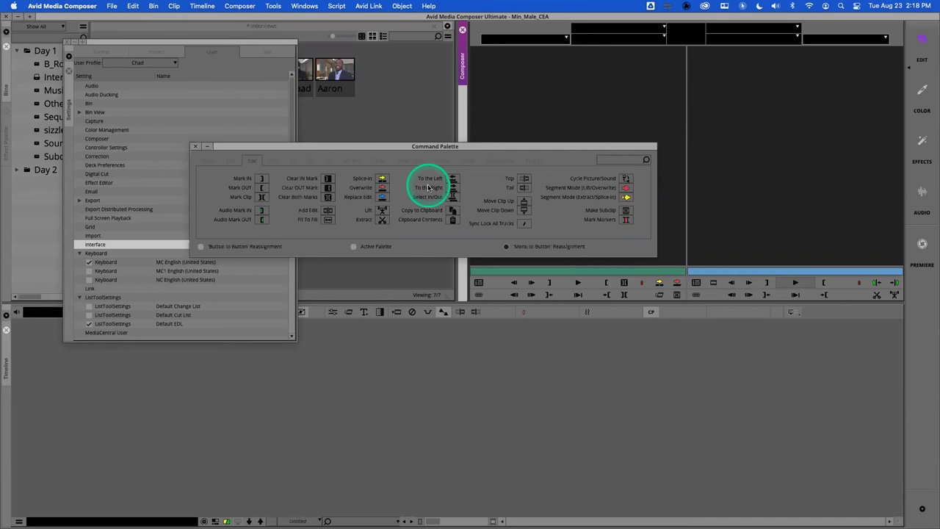
drag(380, 149, 504, 144)
click(393, 242)
click(647, 241)
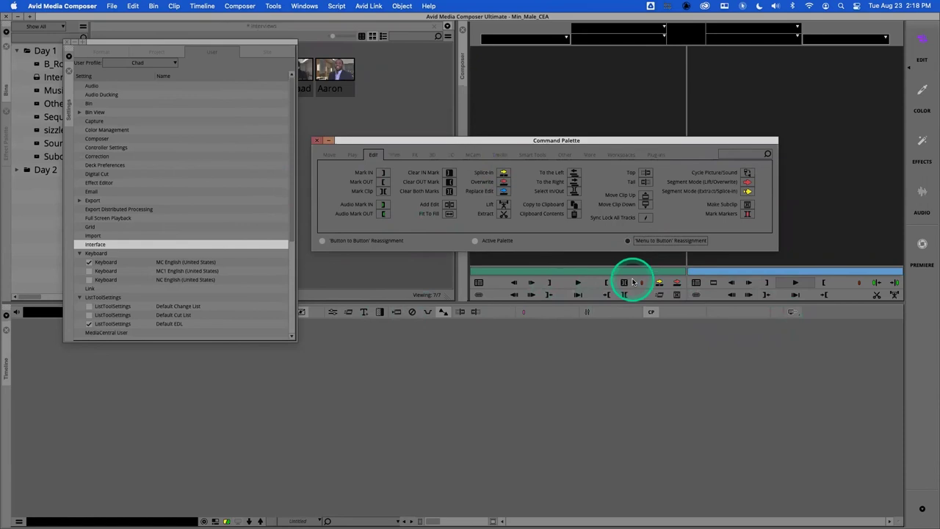
click(129, 46)
click(65, 40)
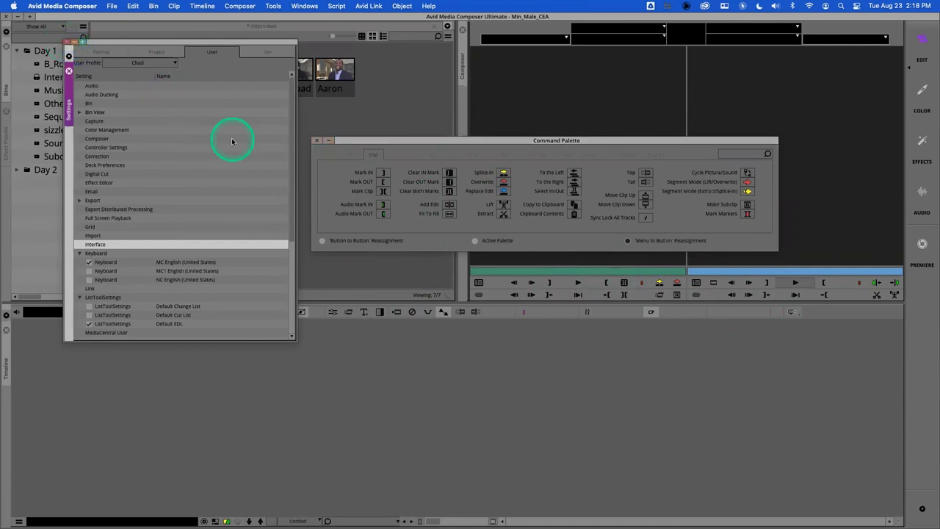
click(317, 141)
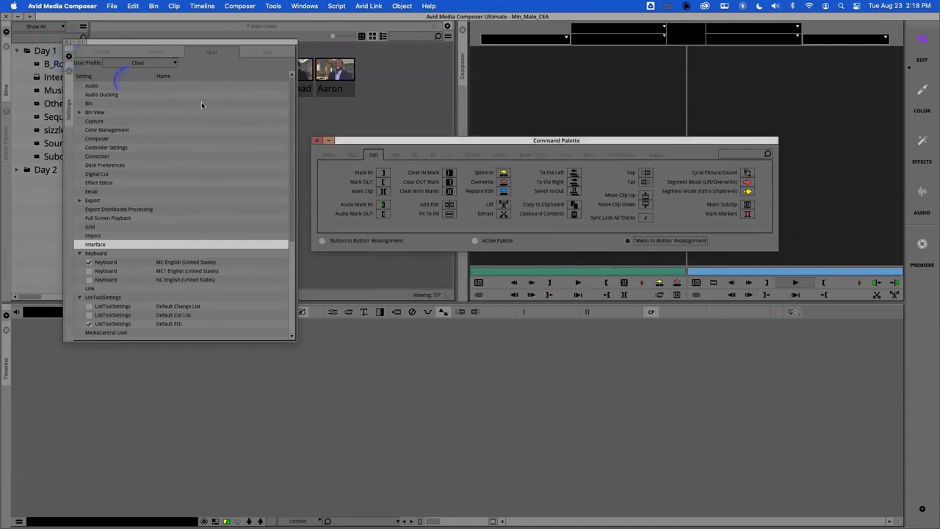
click(69, 45)
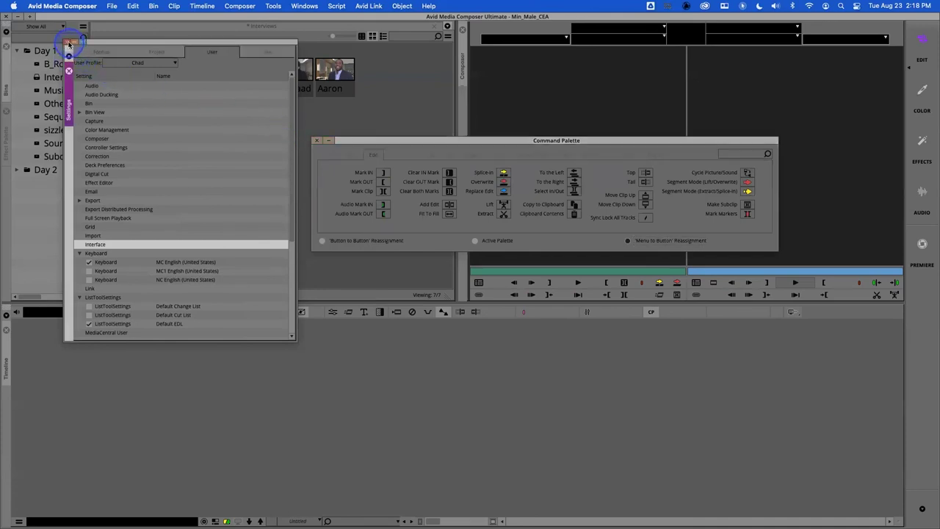
Open the MC English (United States) keyboard setting, position it below the Command Palette, and enable 'Button to Button' Reassignment
double_click(112, 263)
drag(399, 213, 368, 299)
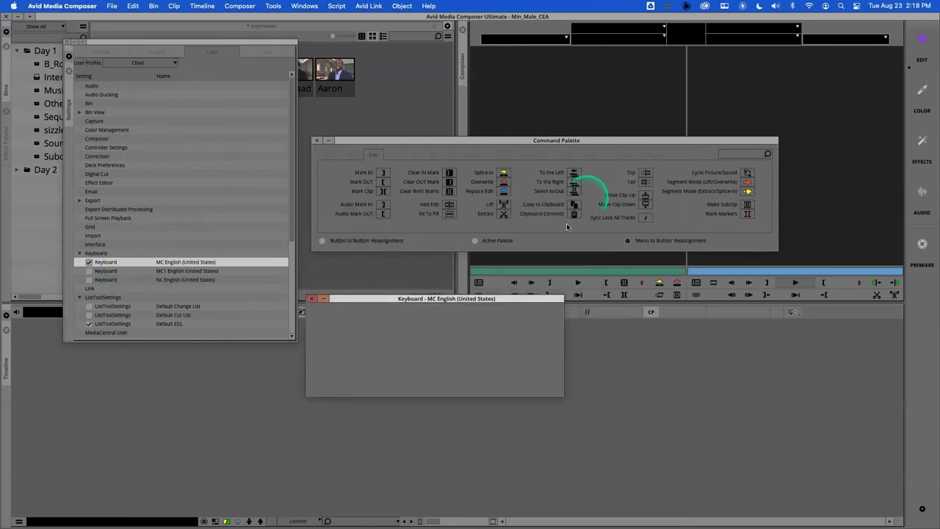
click(850, 139)
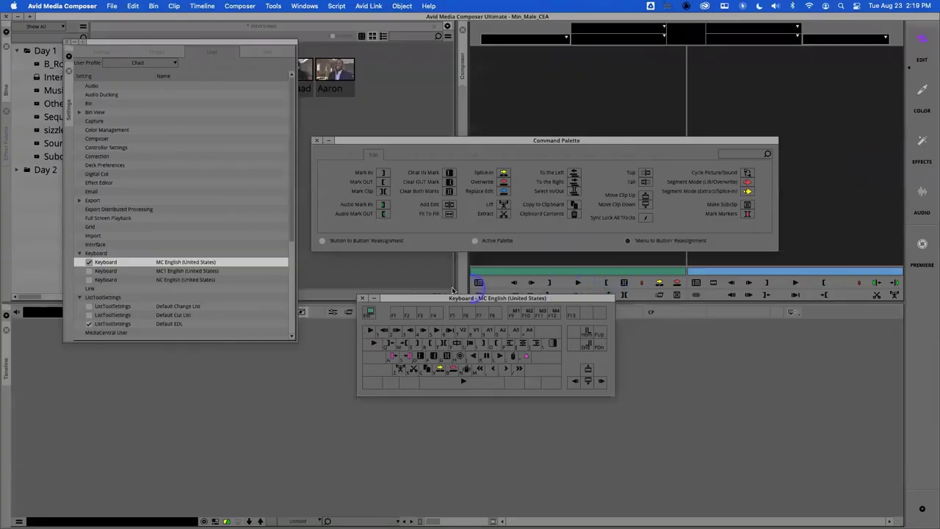
drag(409, 298, 388, 292)
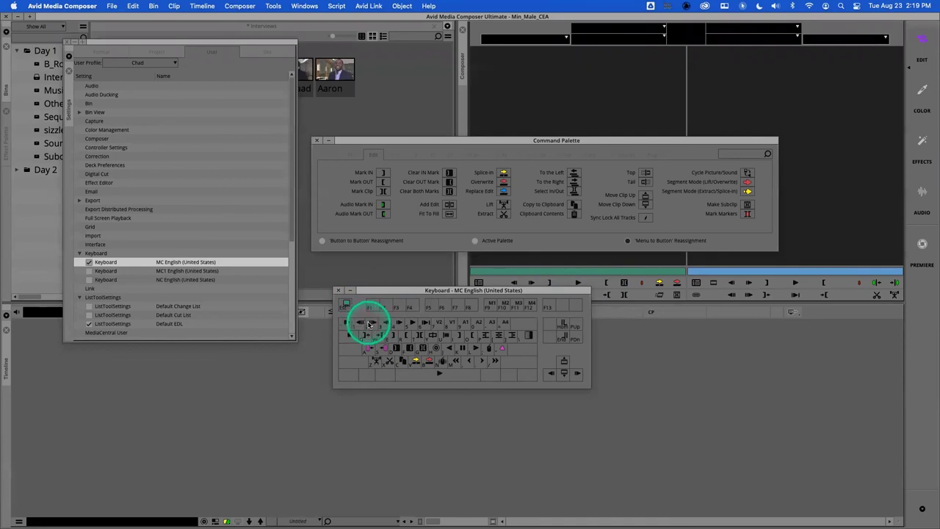
click(366, 241)
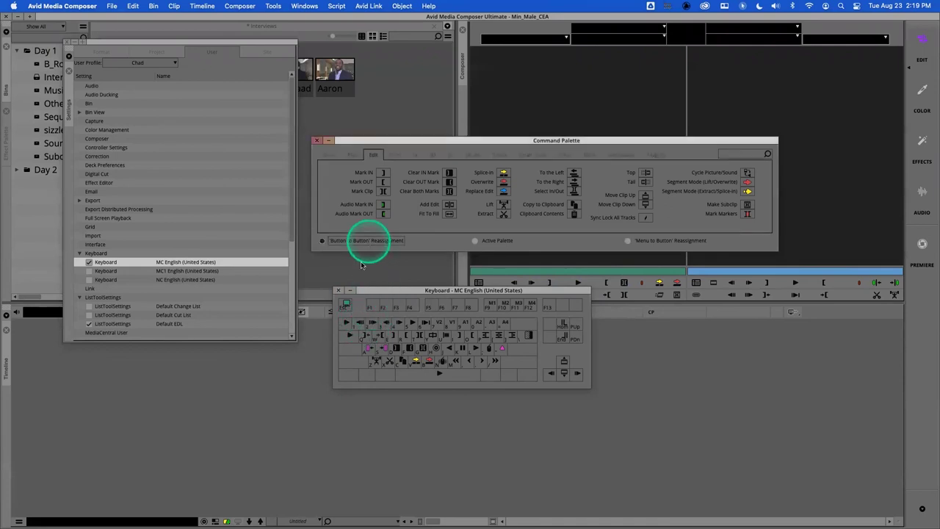
Examine the playback, marking and editing commands assigned to keys on the MC English keyboard map
drag(361, 324, 438, 382)
drag(412, 332, 413, 332)
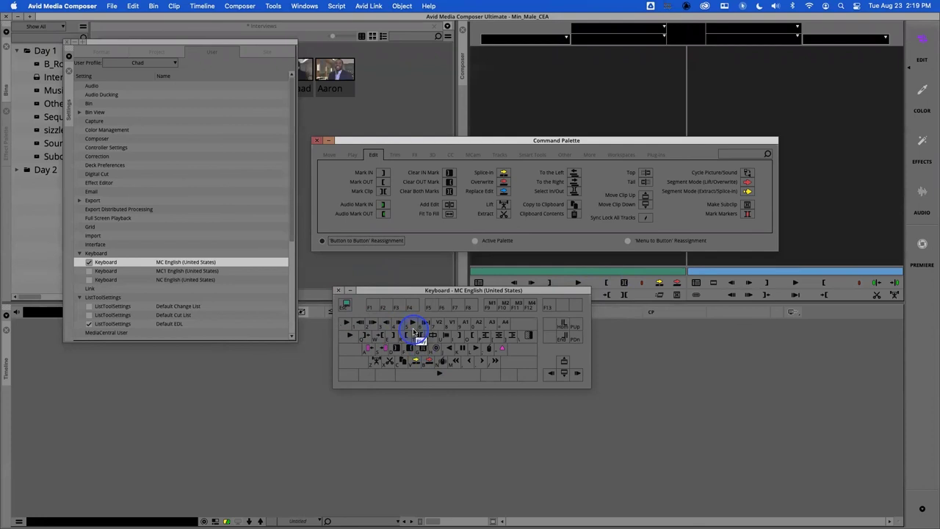
click(446, 336)
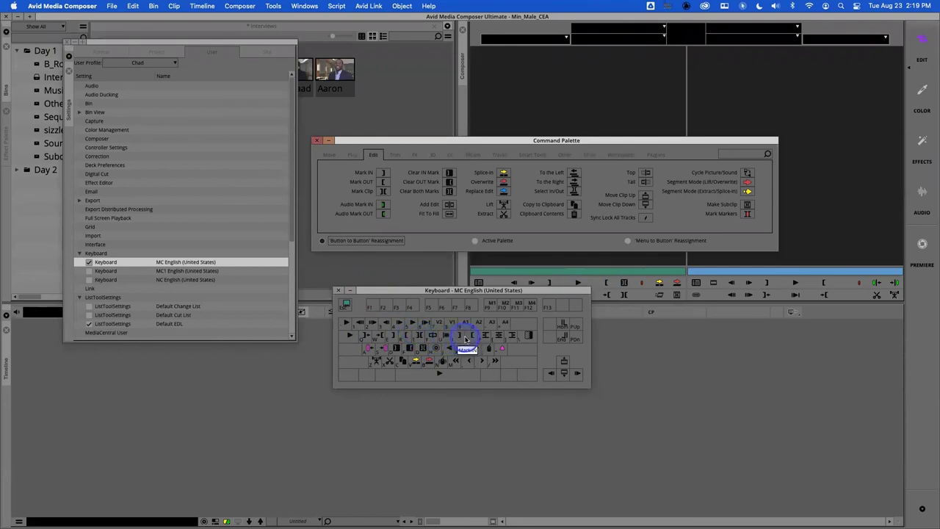
drag(461, 336, 391, 339)
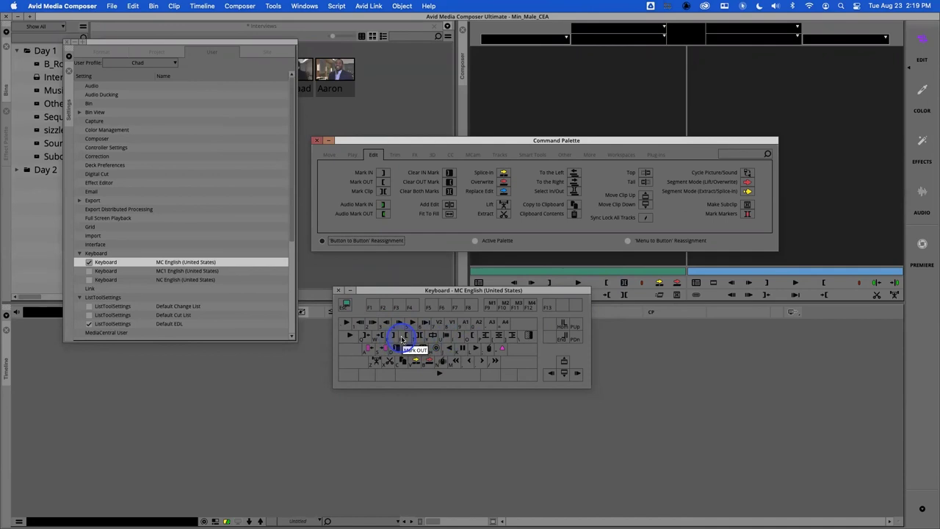
mouse_move(402, 340)
mouse_down()
mouse_move(388, 334)
mouse_move(401, 340)
mouse_move(399, 256)
mouse_move(649, 183)
mouse_move(609, 172)
mouse_move(389, 343)
mouse_move(399, 342)
mouse_move(398, 328)
mouse_up()
drag(654, 214, 402, 335)
drag(646, 182, 399, 332)
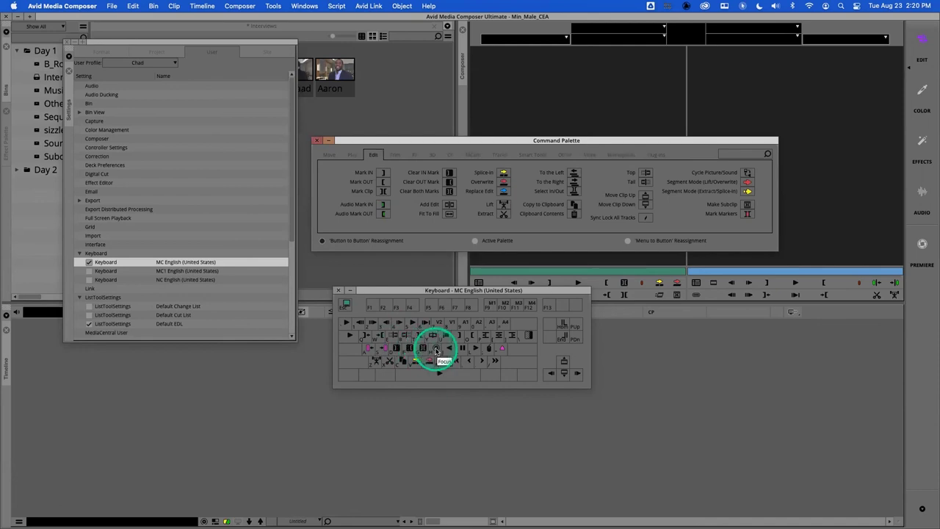
Place the interview clip from the bin in the empty Timeline as a new sequence
click(329, 71)
drag(330, 71, 262, 422)
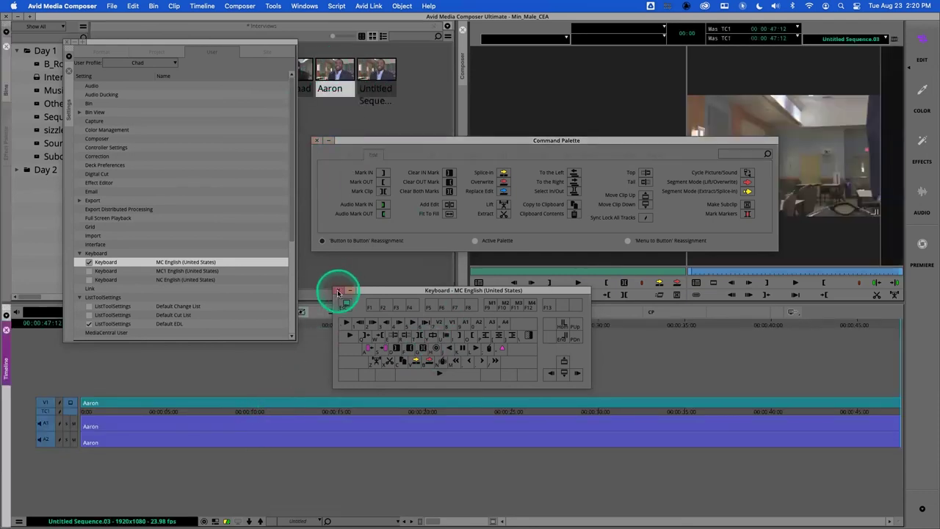
Close the Command Palette and Keyboard windows, and park the Timeline playhead at 00:00:17:00
click(316, 140)
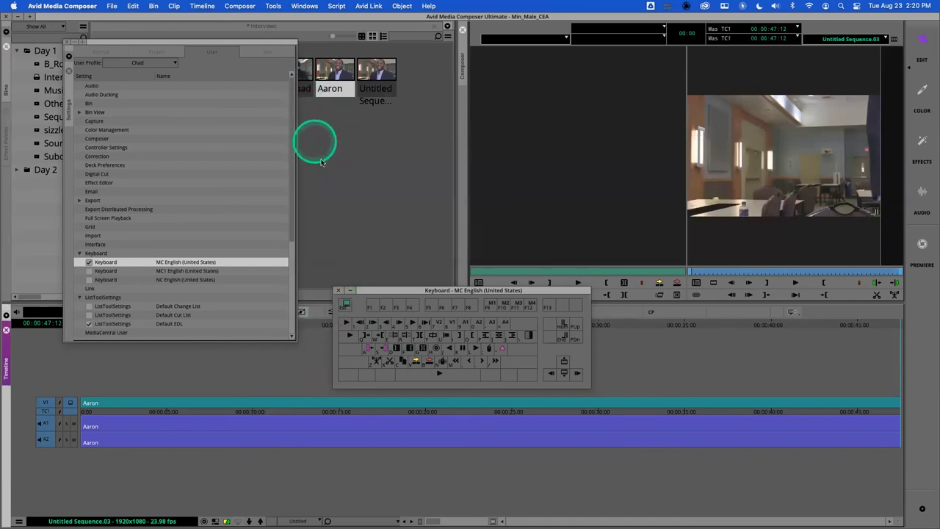
click(339, 291)
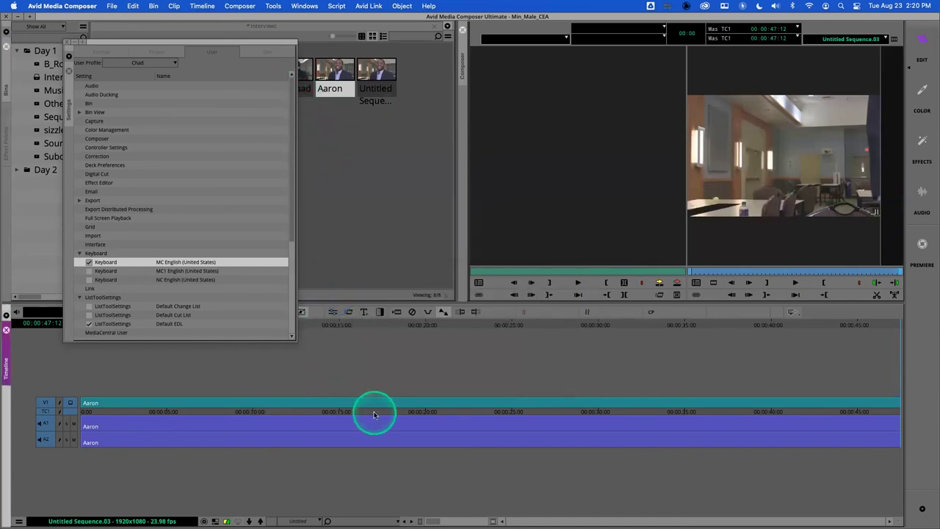
click(374, 415)
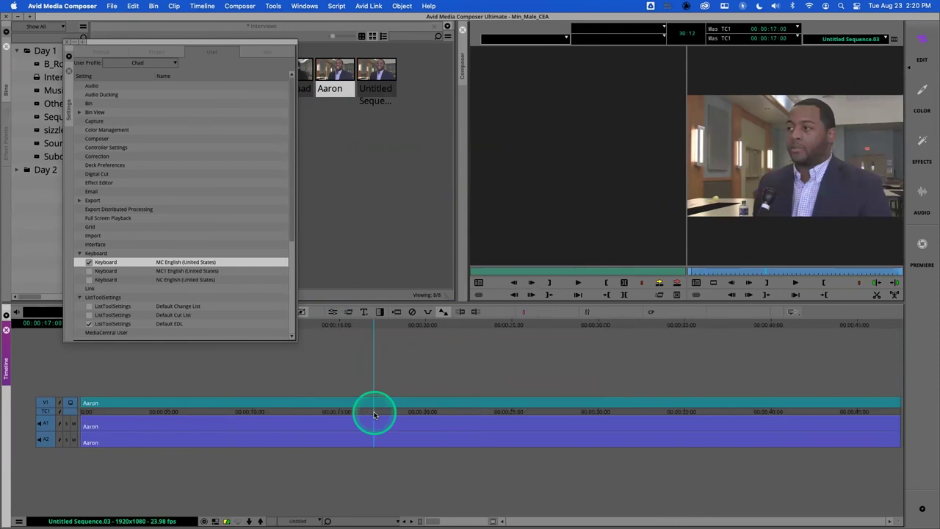
Reopen the MC English keyboard setting and the Command Palette, arranging the palette above the keyboard map
click(75, 57)
drag(75, 57, 98, 38)
click(130, 253)
double_click(130, 253)
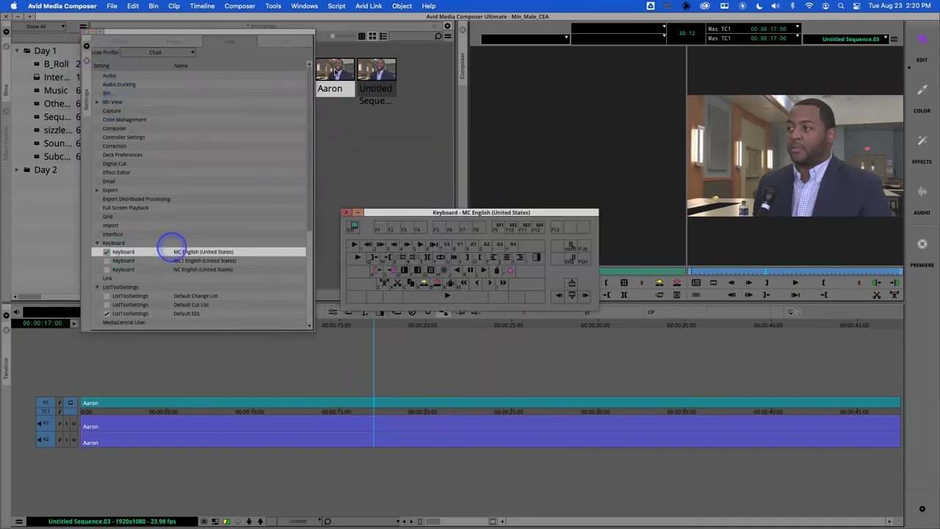
click(670, 309)
click(651, 313)
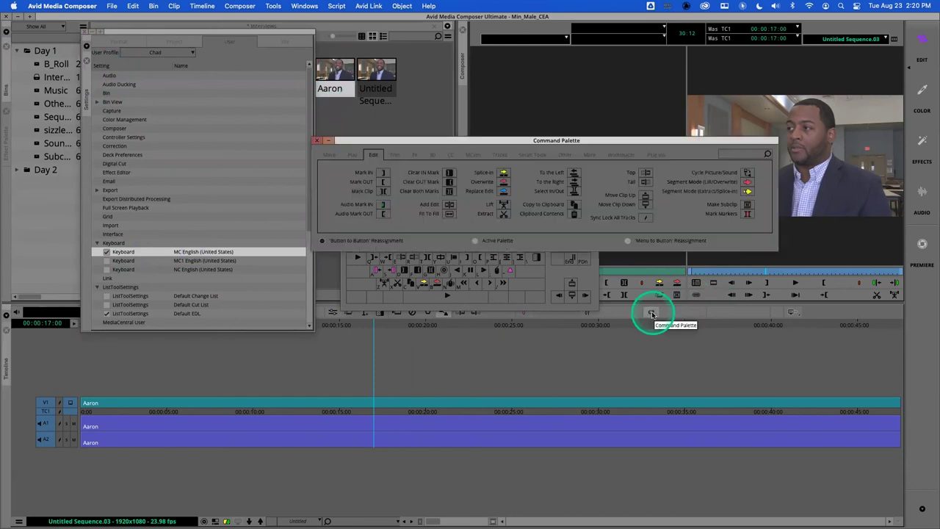
click(439, 145)
drag(439, 145, 443, 101)
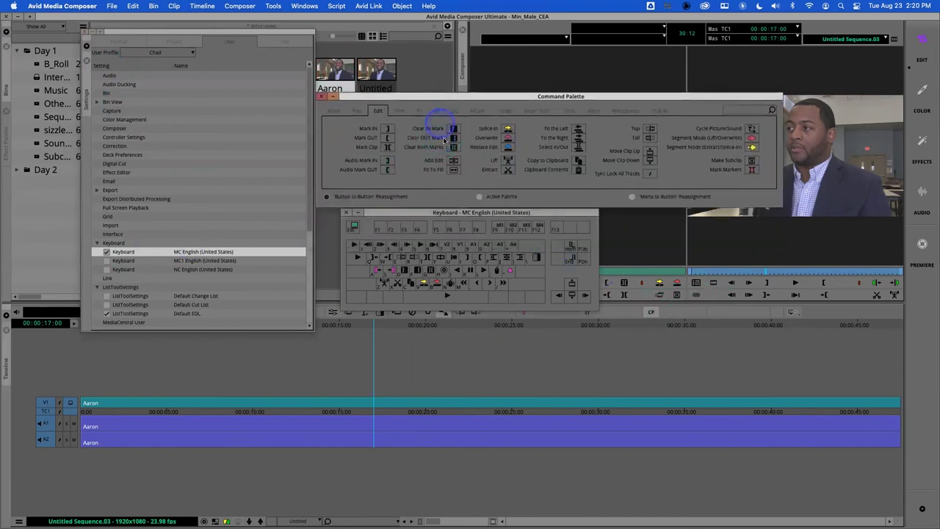
Map the Add Edit command to the H key, and close the Command Palette and Keyboard windows
click(597, 112)
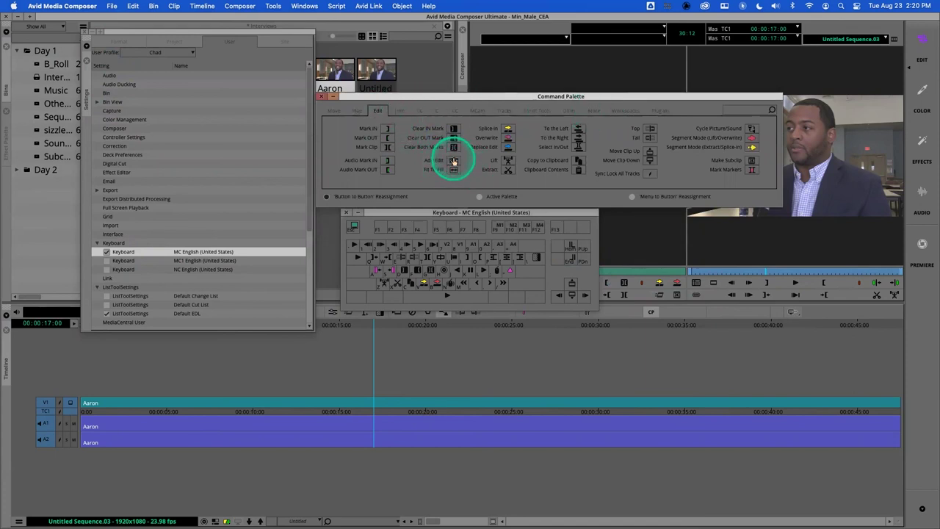
drag(447, 159, 444, 271)
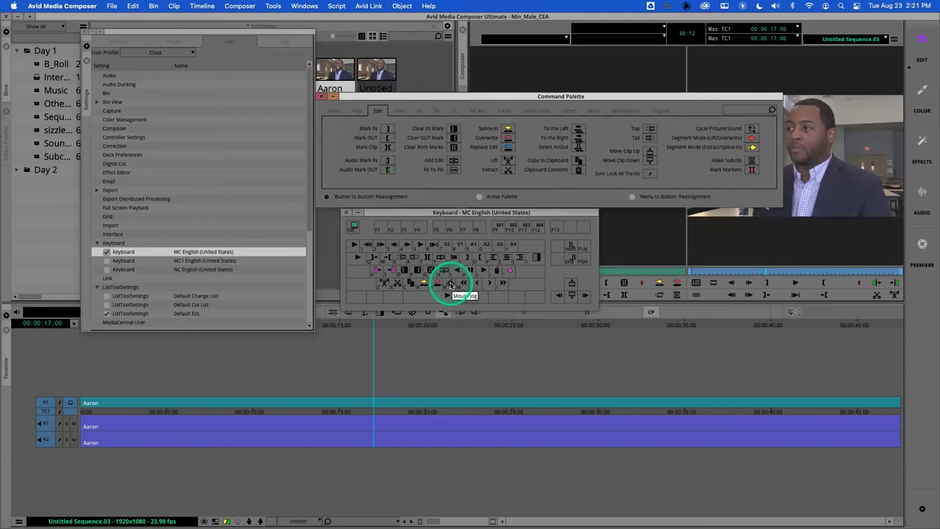
click(321, 96)
click(348, 214)
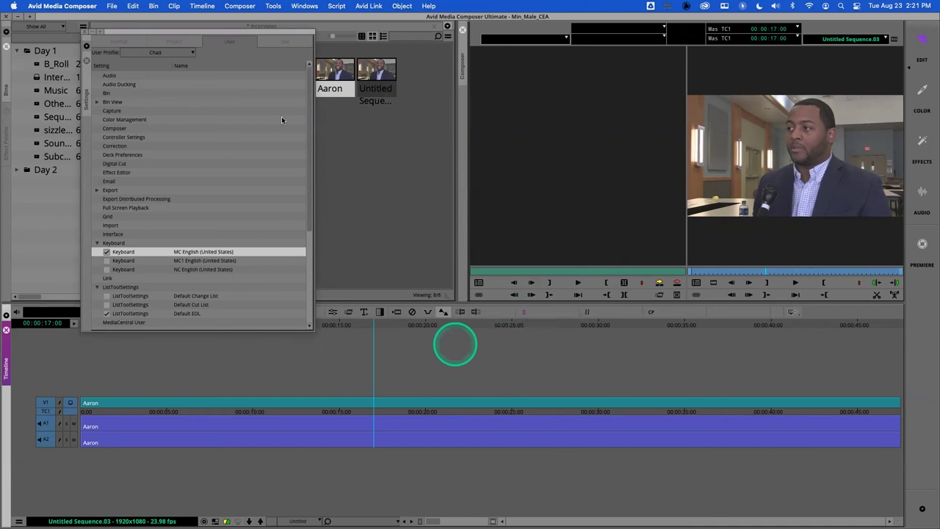
Test the playback shortcuts by playing the sequence forward and in reverse, stopping at 00:00:15:10
key(space)
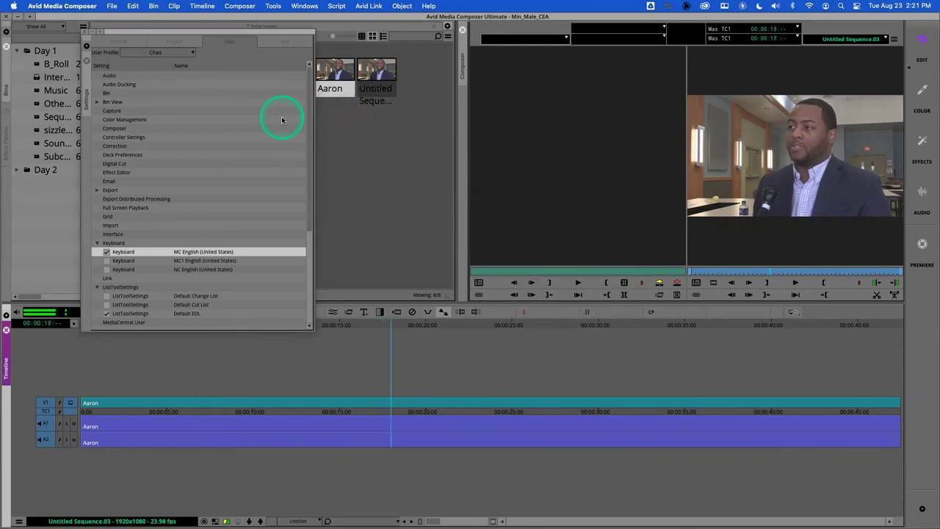
key(j)
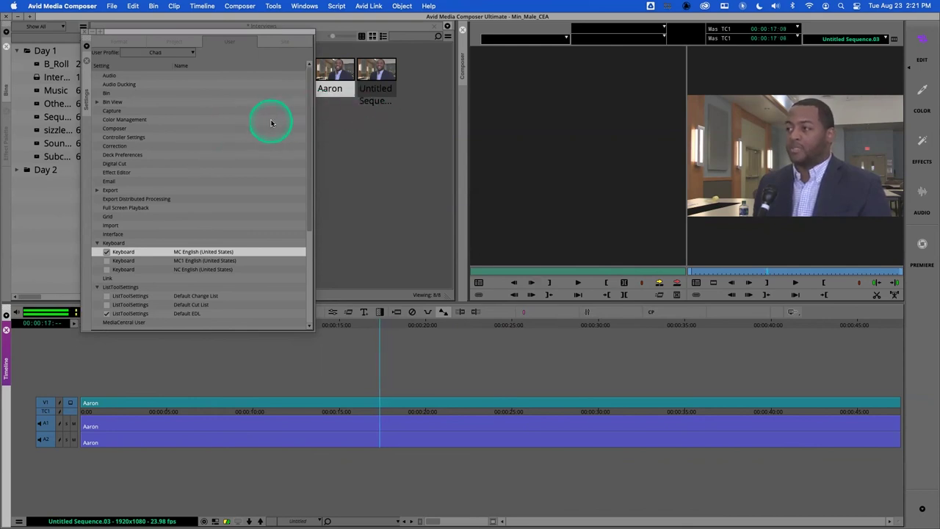
key(l)
key(j)
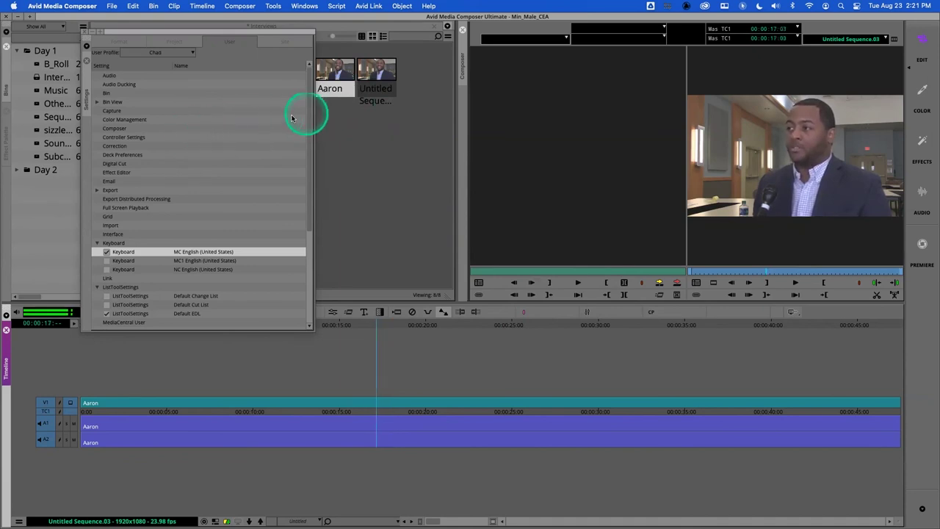
key(k)
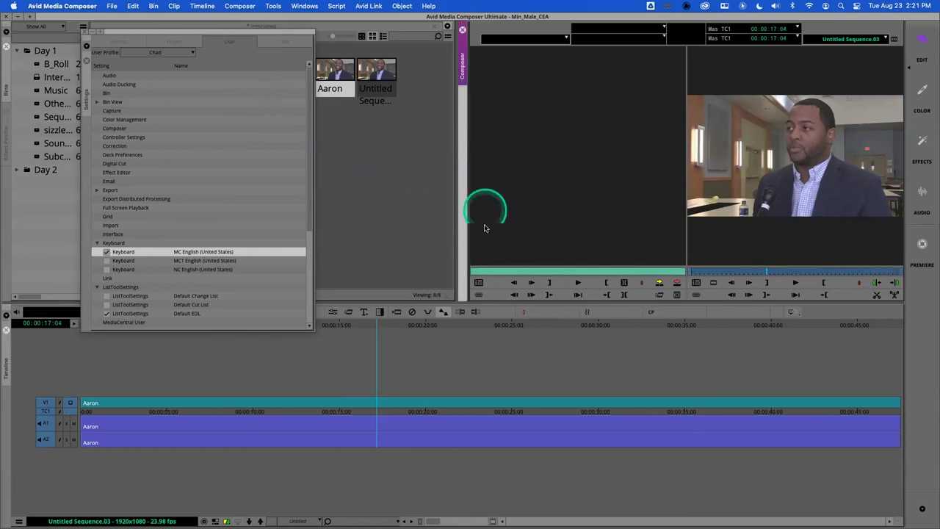
click(480, 363)
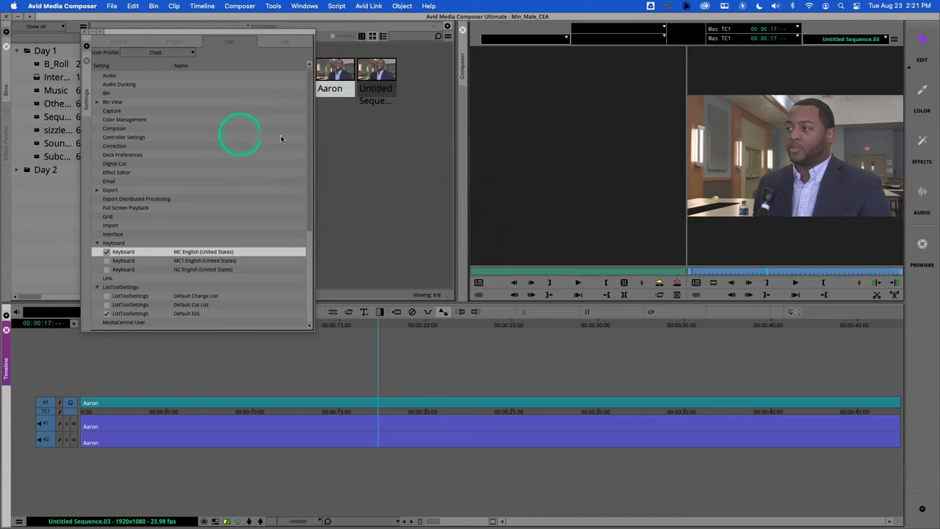
key(j)
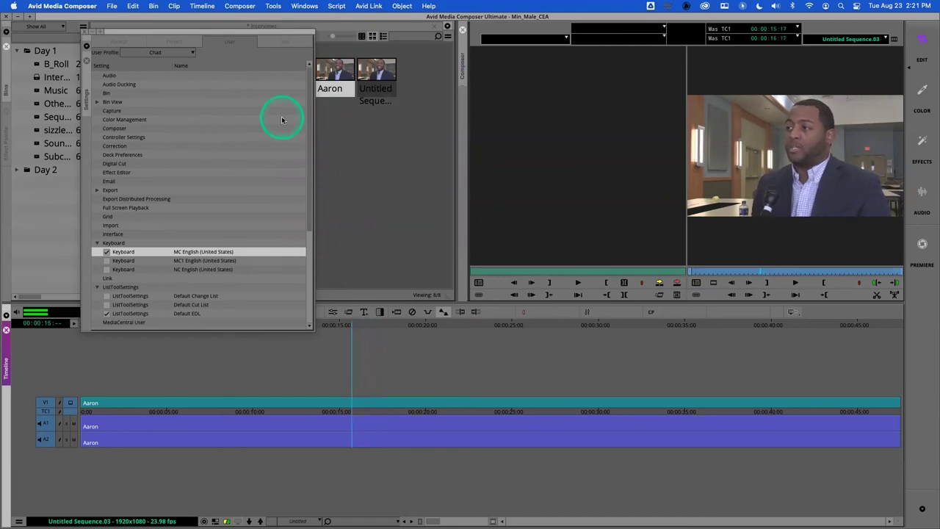
key(k)
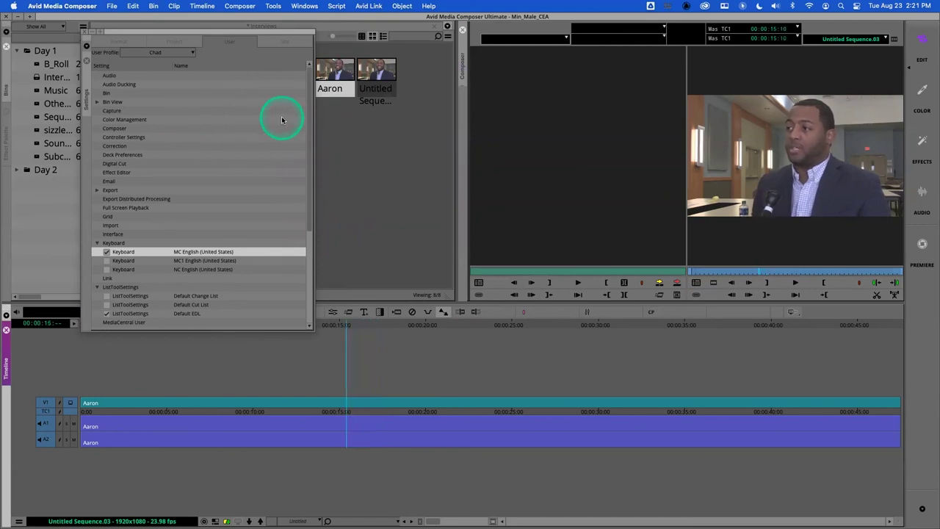
Reopen the MC English keyboard setting and the Command Palette, shifting the palette to uncover more of the video preview
click(281, 120)
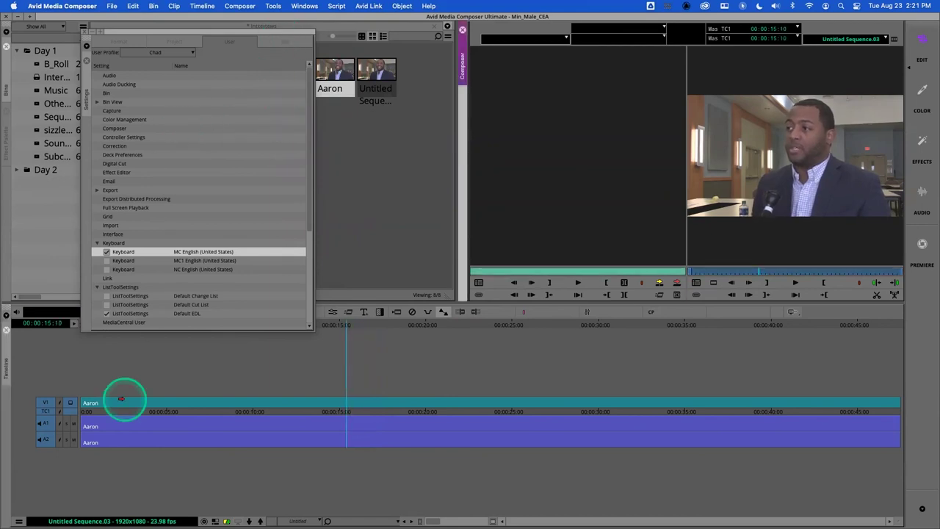
double_click(122, 255)
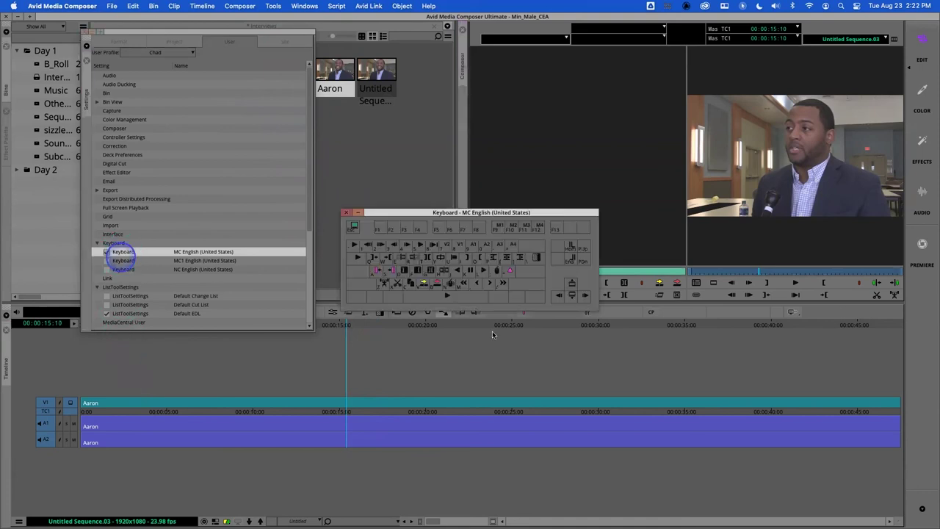
click(649, 314)
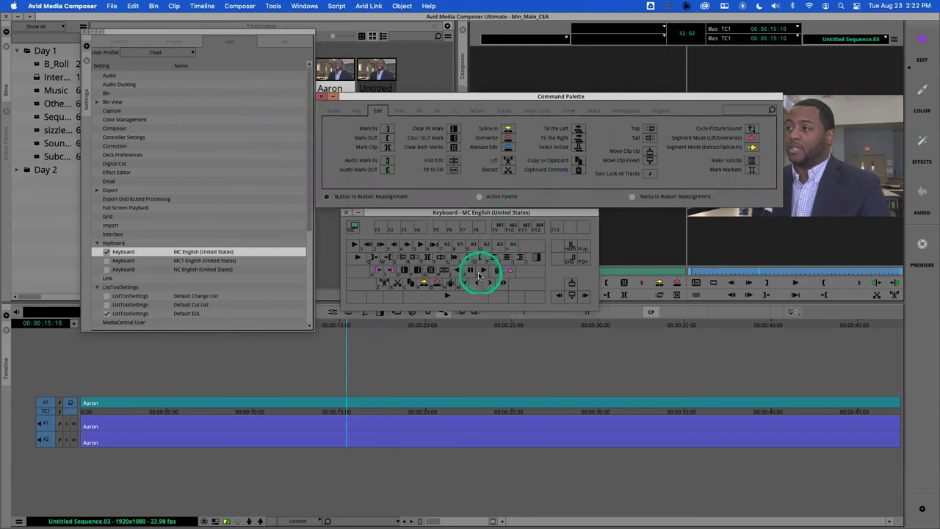
click(514, 98)
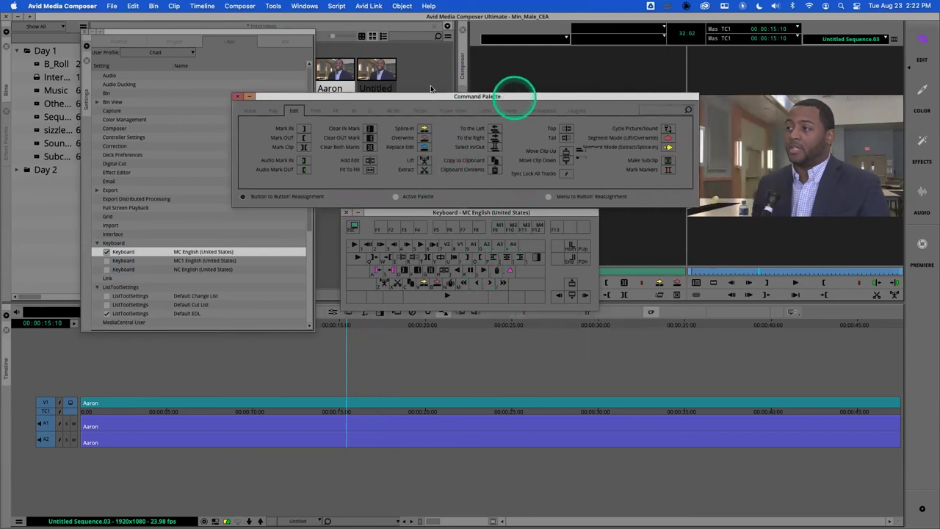
Map the Make Subclip command from the Edit commands to the N key
click(510, 111)
click(295, 111)
drag(668, 162, 447, 283)
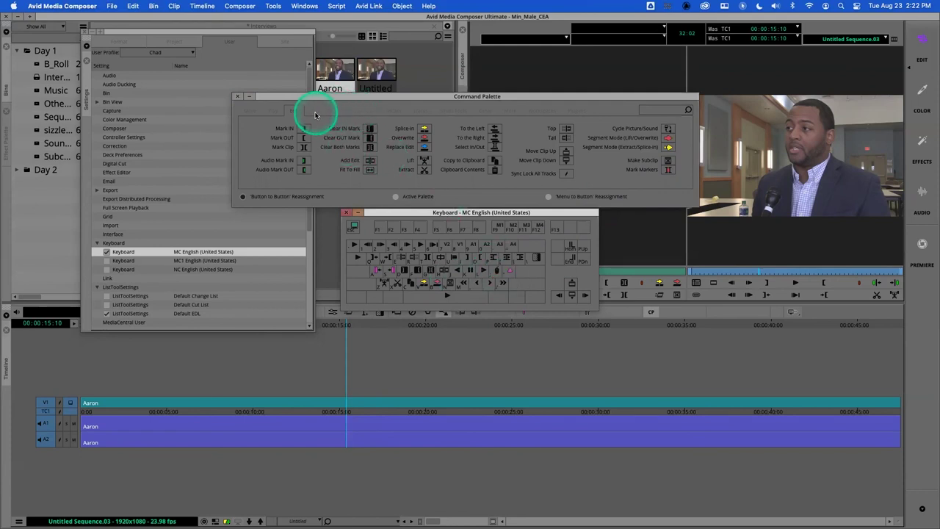
Map the red Add Marker command to the semicolon key, and close the Command Palette and Keyboard windows
click(510, 111)
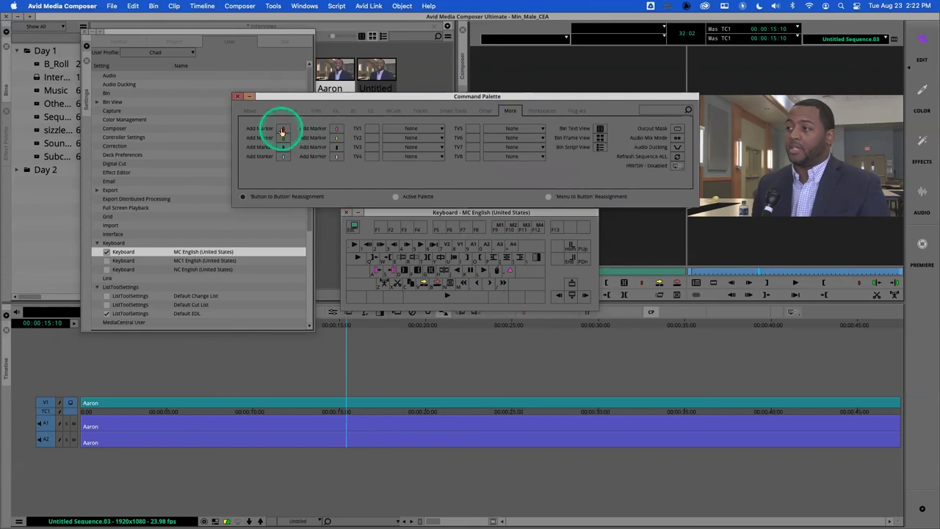
click(490, 281)
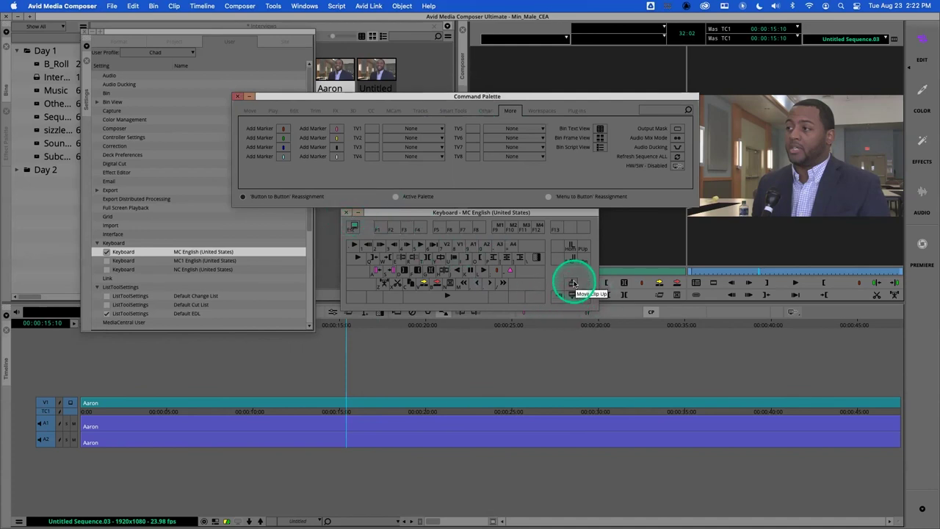
click(237, 96)
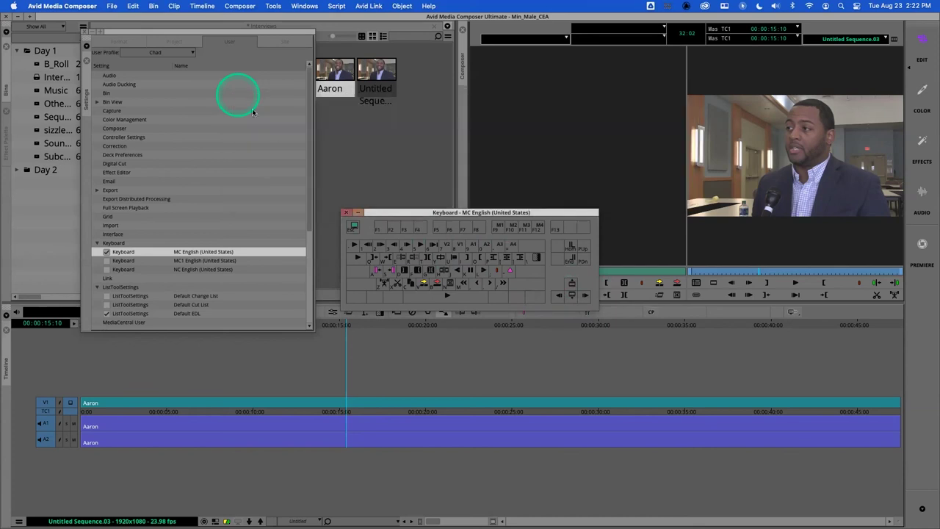
click(346, 213)
Select the Aaron clip and test Move Clip Up and Down, raising its video segment as high as V8 and returning it to V1
click(368, 401)
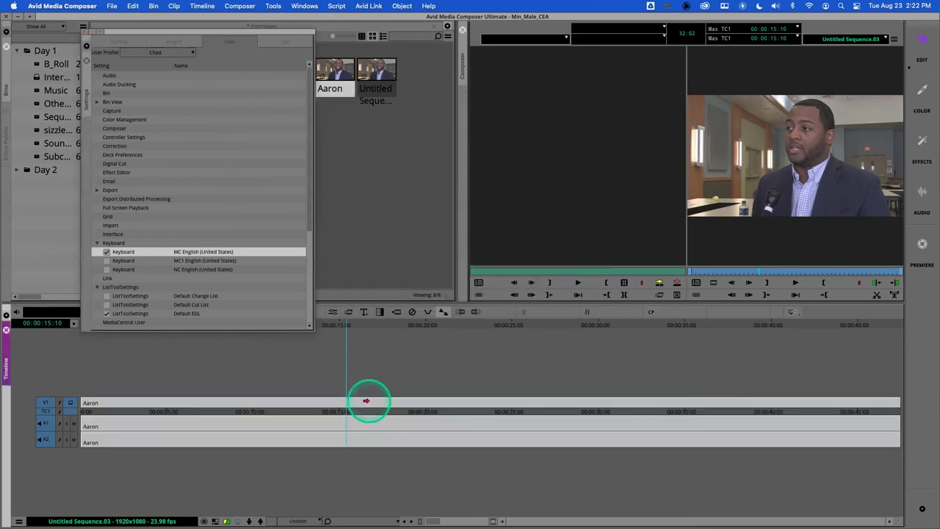
key(Up)
key(Up)
key(Up)
key(Up)
key(Up)
key(Up)
key(Up)
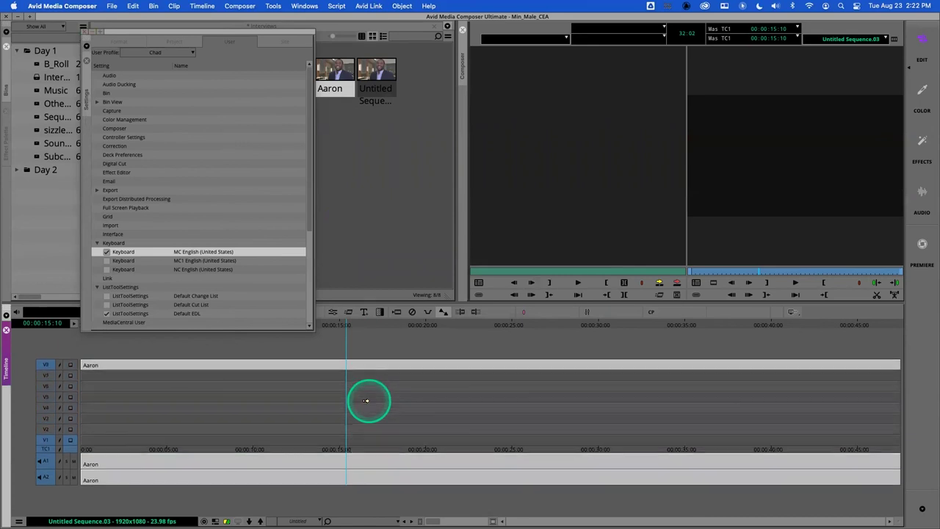
key(Down)
key(Down)
key(Down)
key(Down)
key(Down)
key(Down)
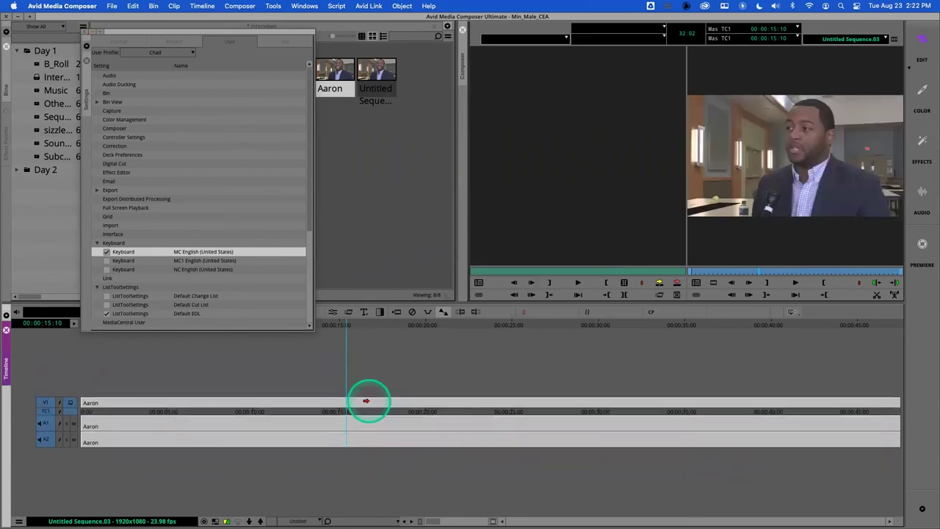
key(Up)
key(Up)
key(Up)
key(Up)
key(Down)
key(Down)
key(Down)
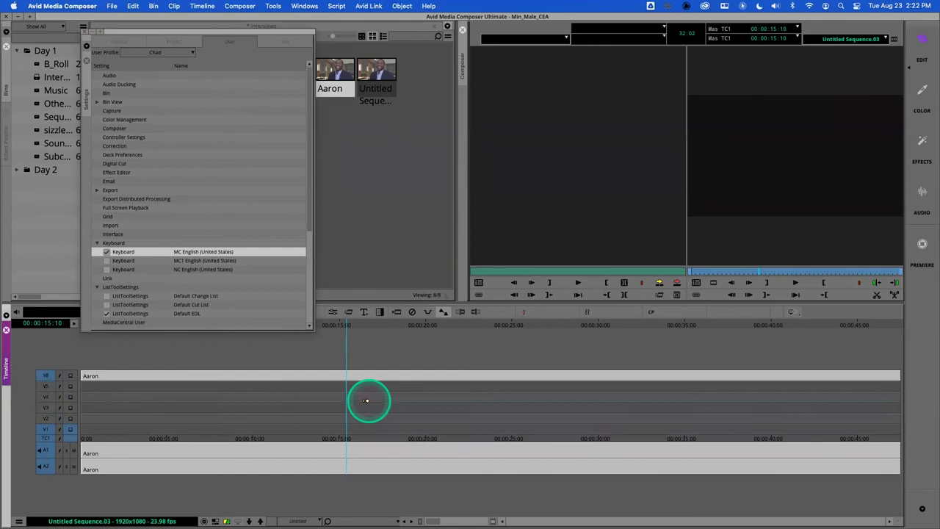
key(Down)
key(Up)
key(Up)
key(Up)
key(Up)
key(Down)
key(Up)
key(Down)
key(Down)
key(Down)
key(Down)
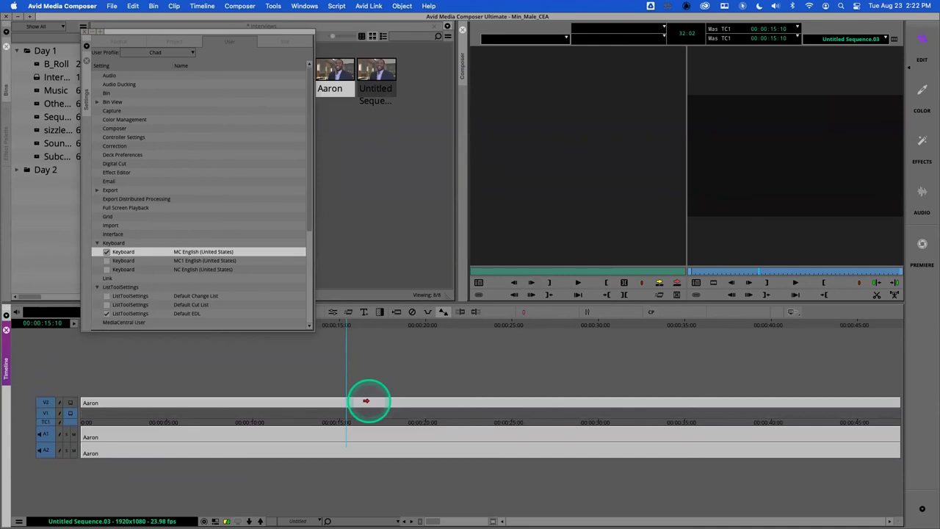
key(Down)
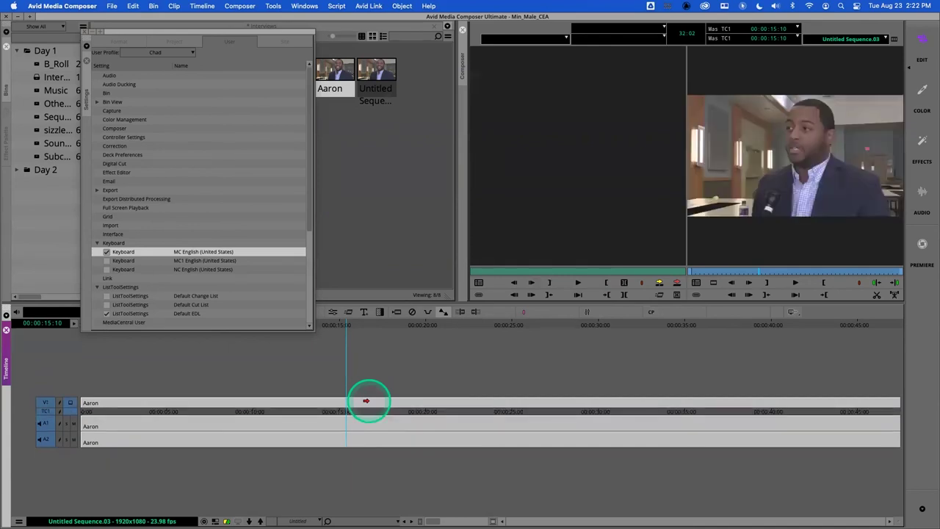
Reopen the MC English keyboard map and the Command Palette, move the palette clear of the map, and enable 'Menu to Button' Reassignment
click(121, 253)
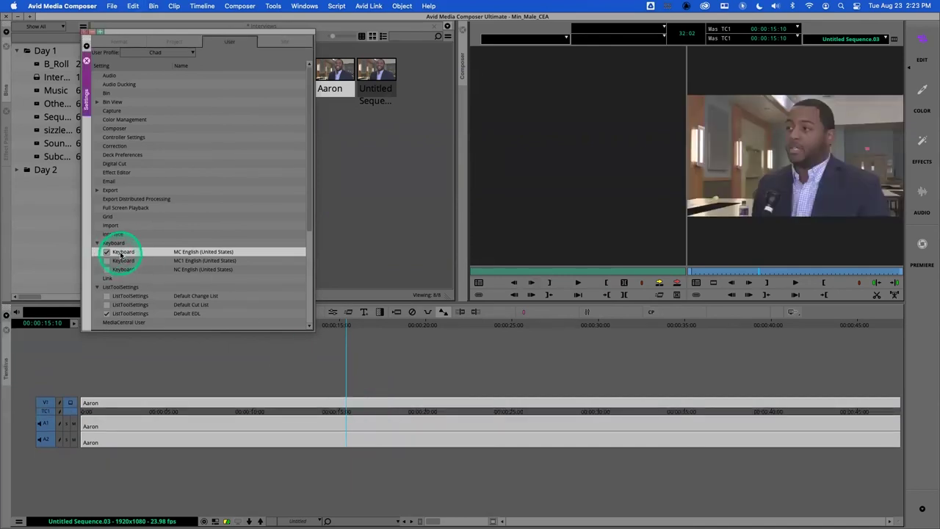
double_click(121, 253)
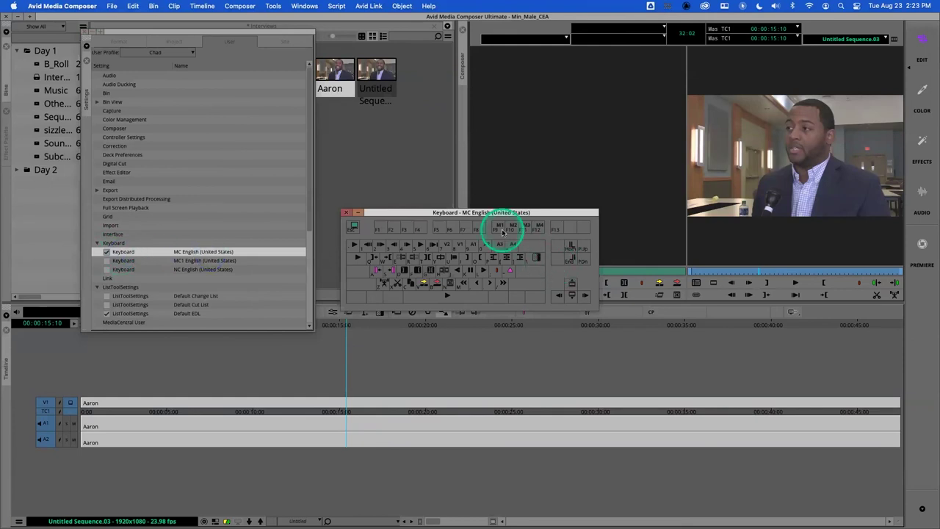
click(651, 312)
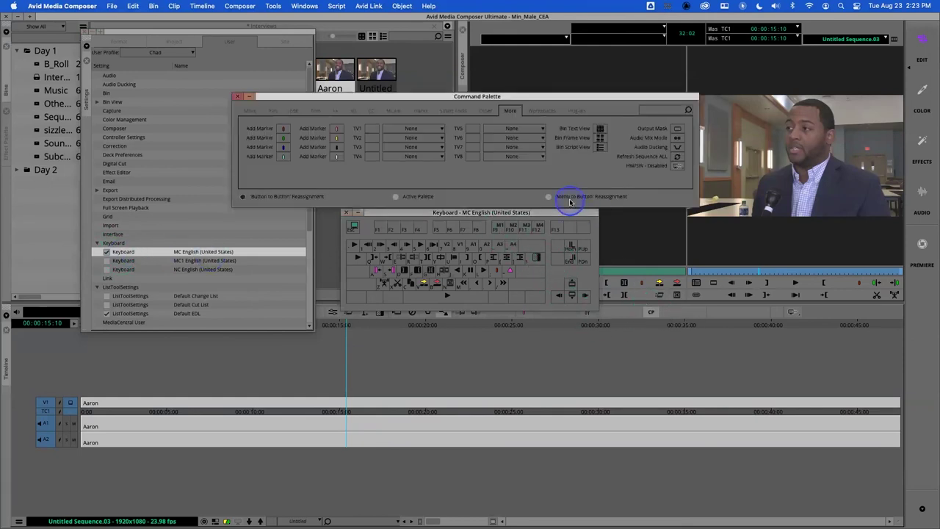
drag(519, 96, 436, 54)
click(442, 127)
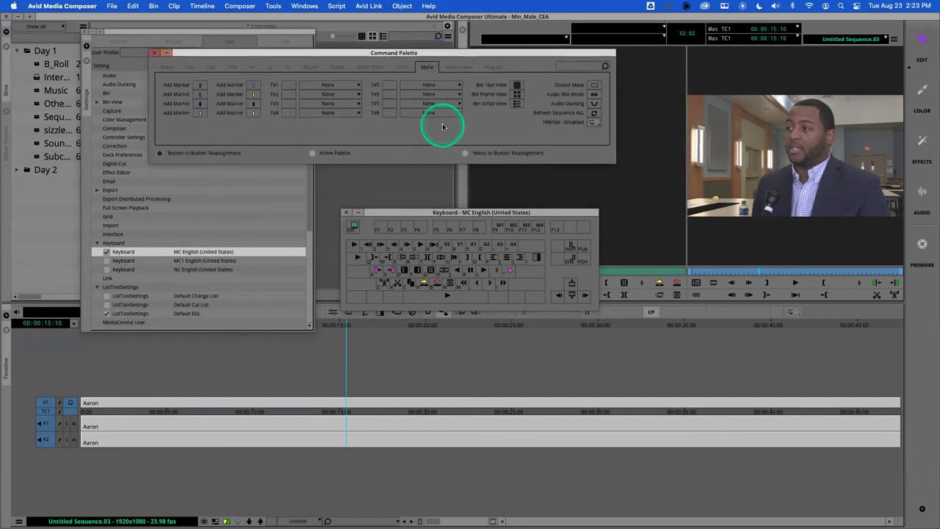
click(466, 152)
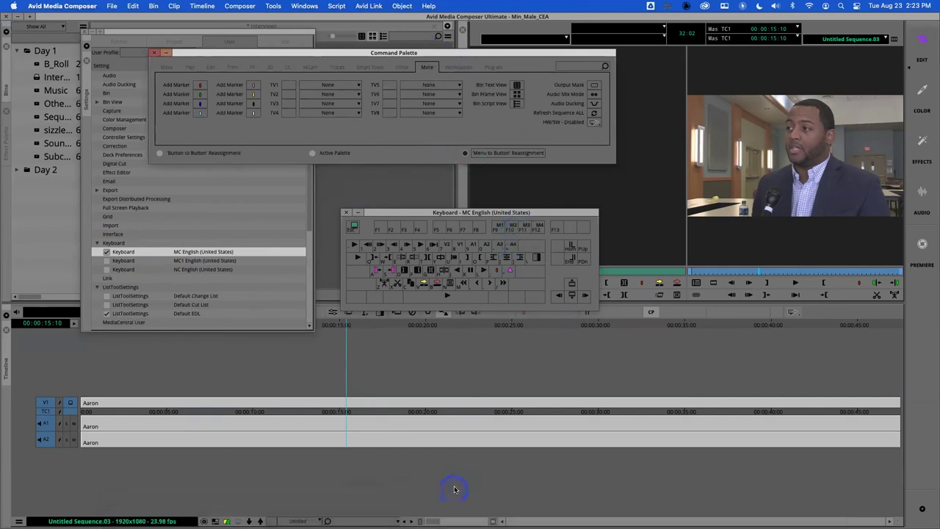
Demonstrate zooming the Timeline in and out around the playhead and showing the entire sequence
drag(445, 520, 416, 512)
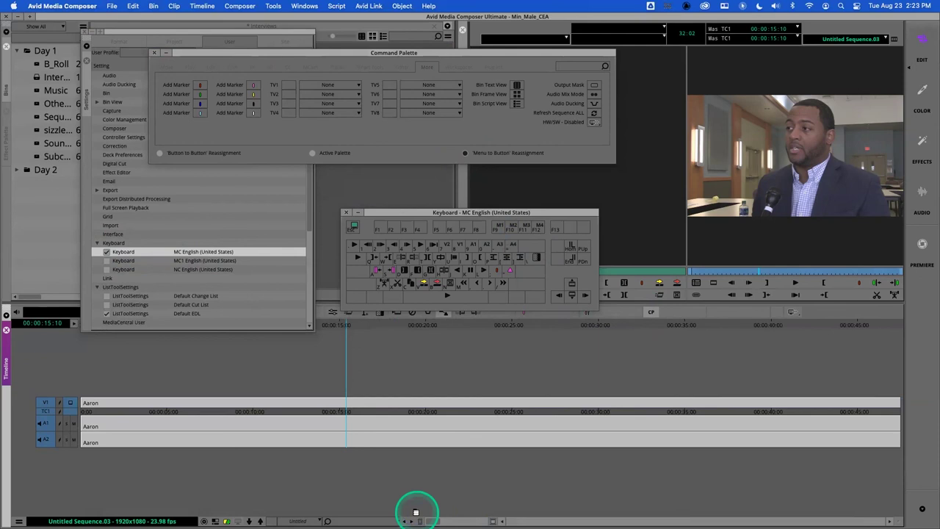
key(super+bracketright)
key(super+bracketright)
key(super+bracketright)
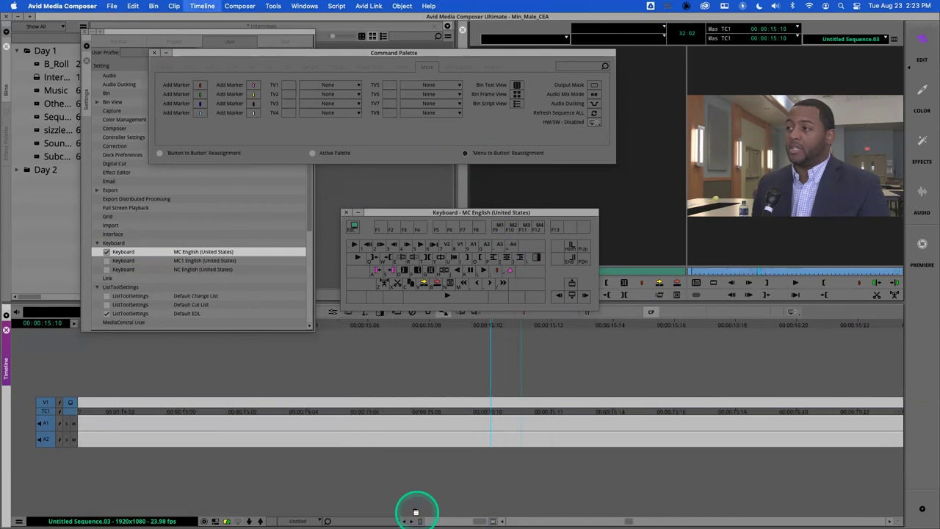
key(super+slash)
key(super+bracketright)
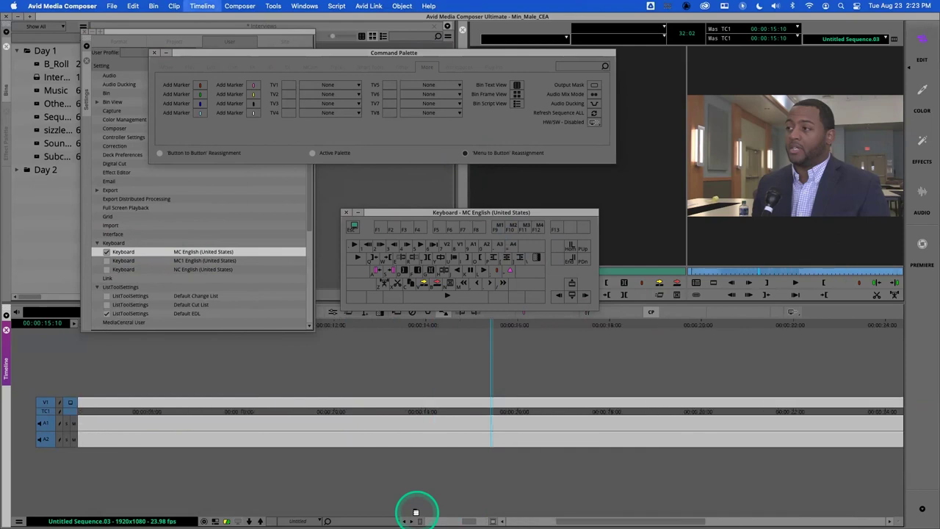
key(super+bracketleft)
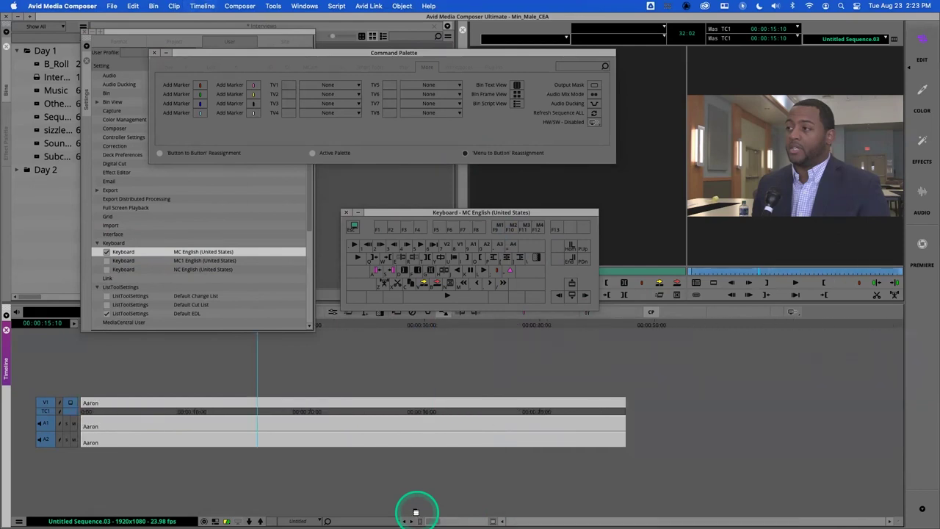
Assign the Timeline's Zoom In menu command to the Up Arrow key on the keyboard map
click(444, 56)
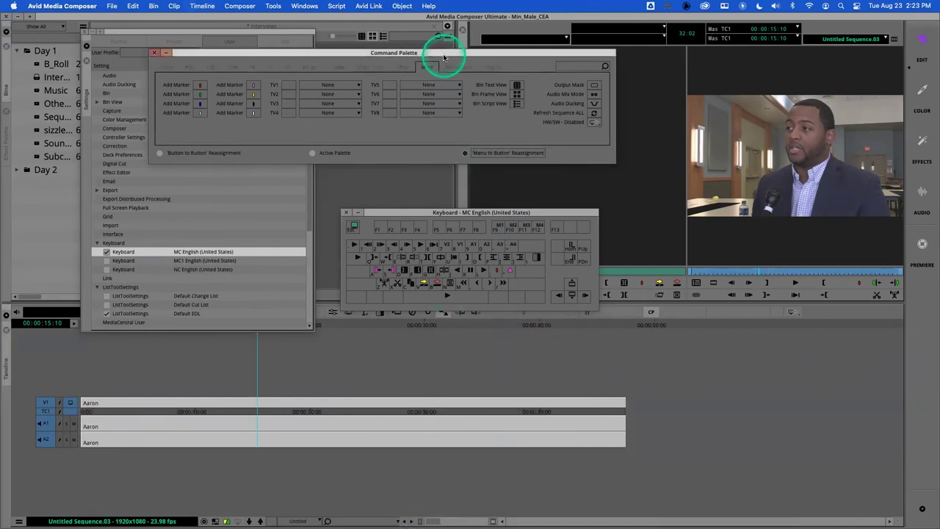
click(573, 283)
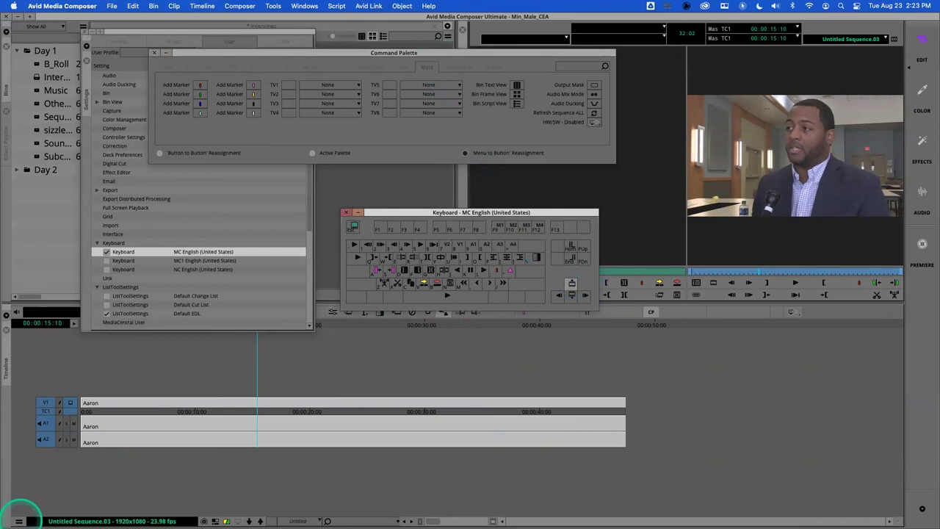
click(18, 521)
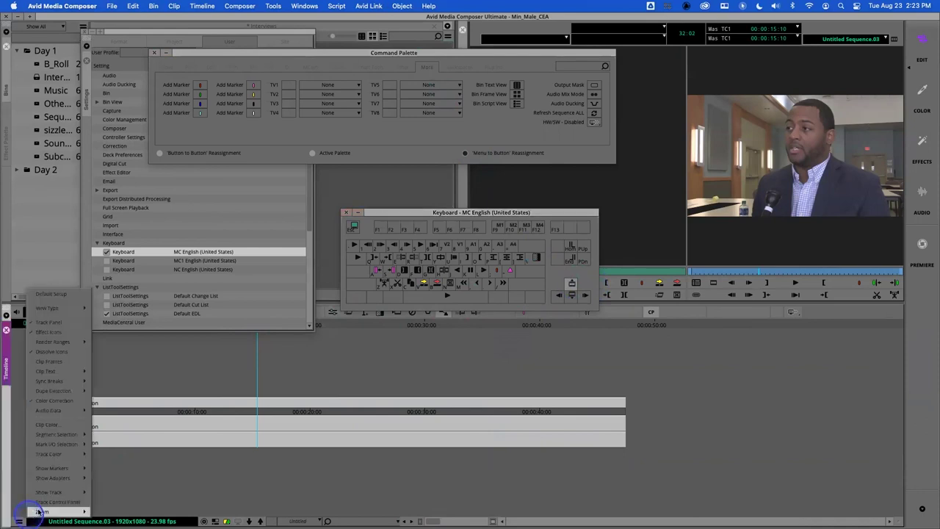
mouse_move(39, 512)
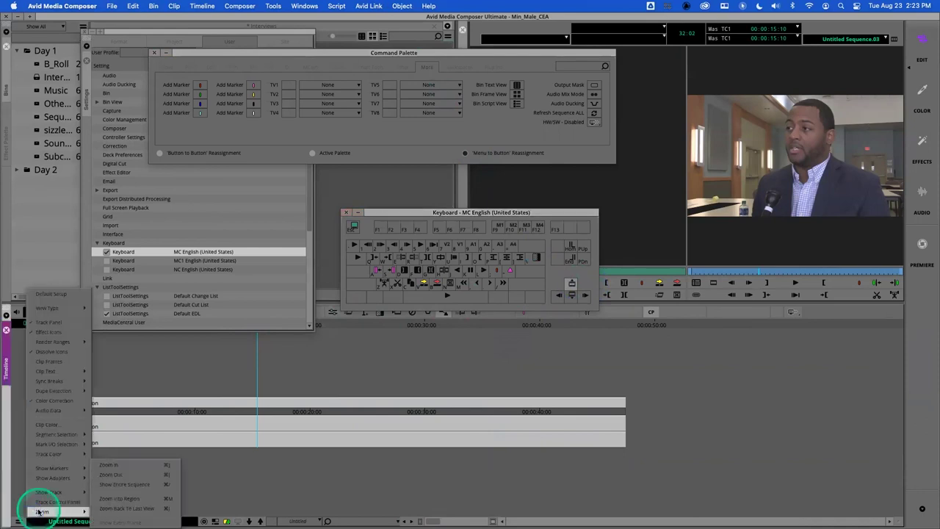
click(168, 466)
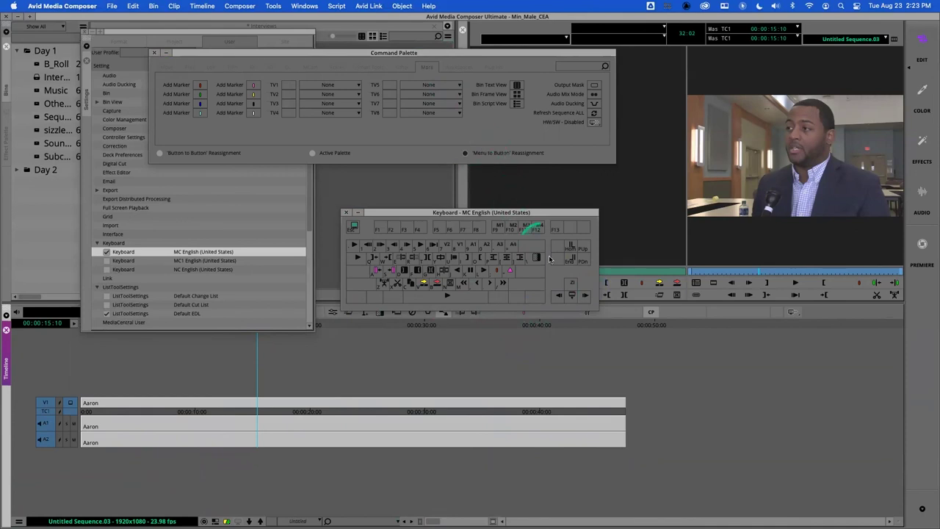
Assign the Timeline's Zoom Out menu command to the Down Arrow key, and close the Keyboard and Command Palette windows
click(572, 295)
click(572, 295)
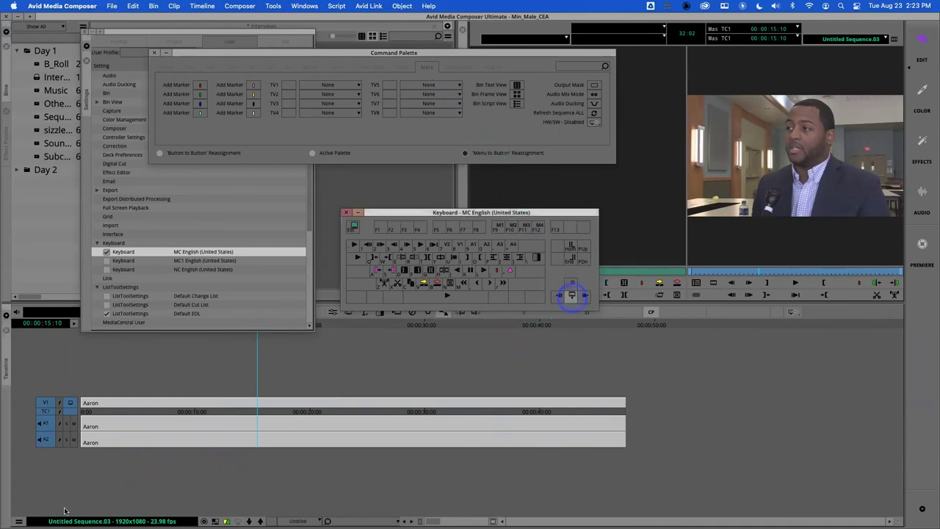
click(19, 520)
click(45, 512)
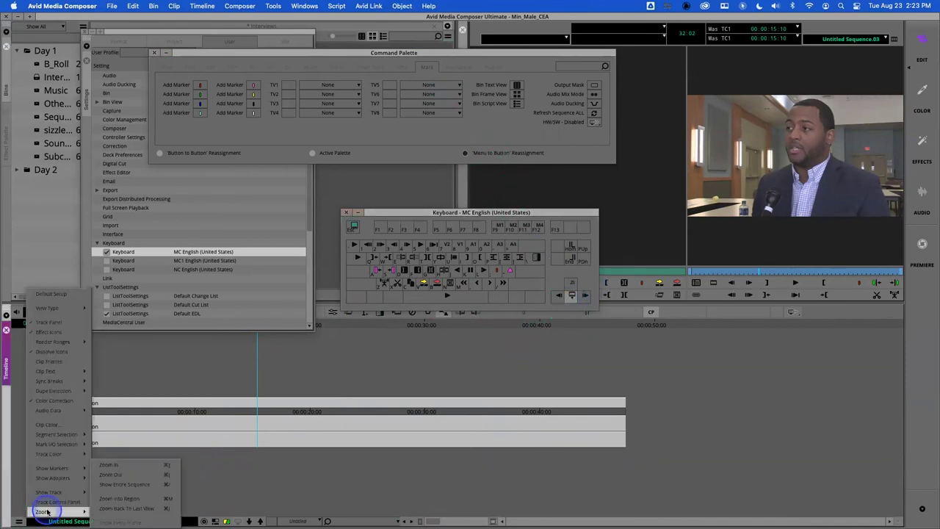
click(156, 475)
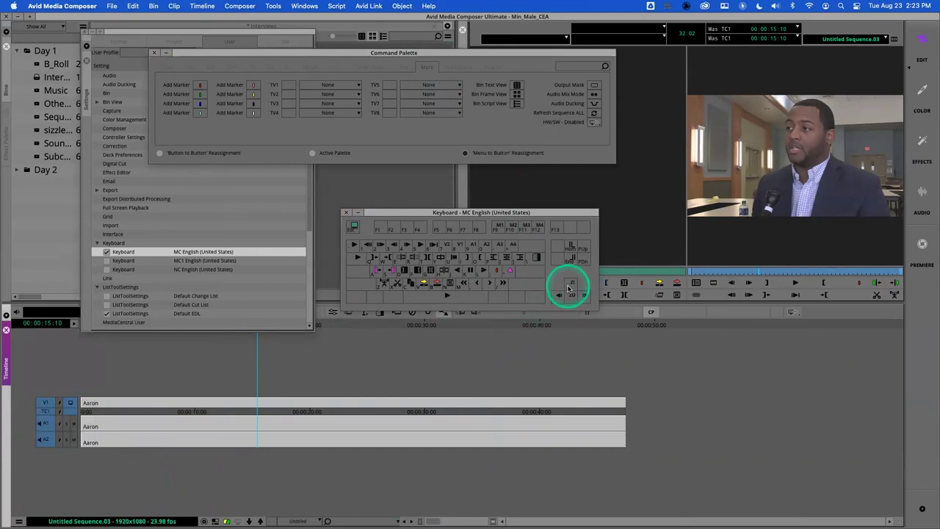
click(346, 212)
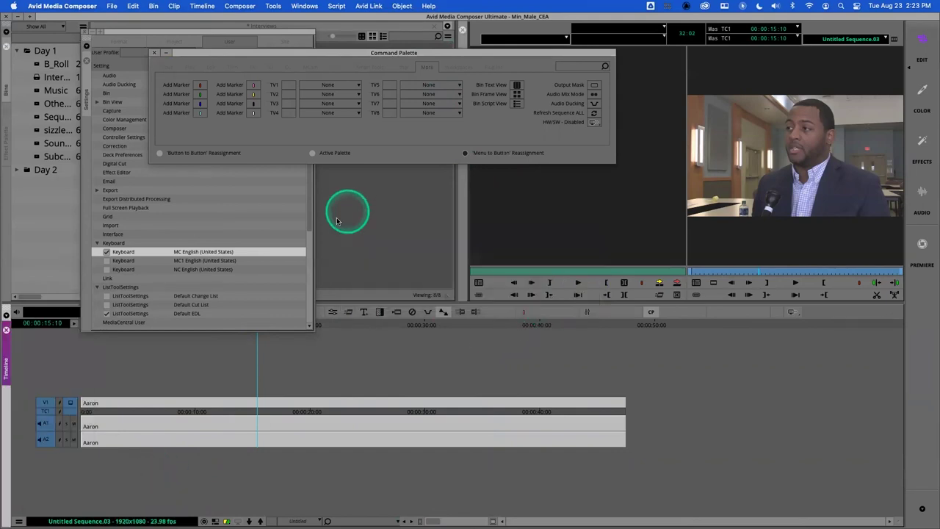
click(155, 52)
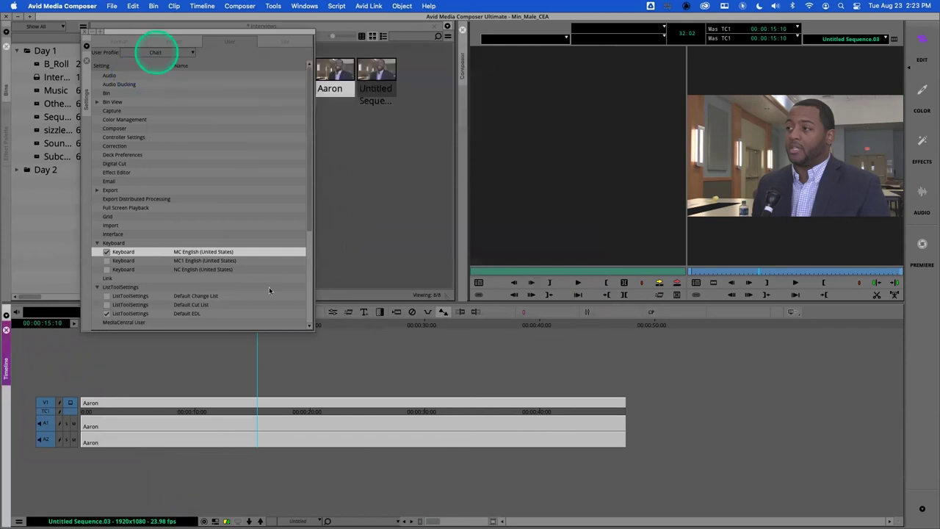
Park the playhead at 00:00:15:04 and test zooming the Timeline in and out with the keyboard
click(255, 411)
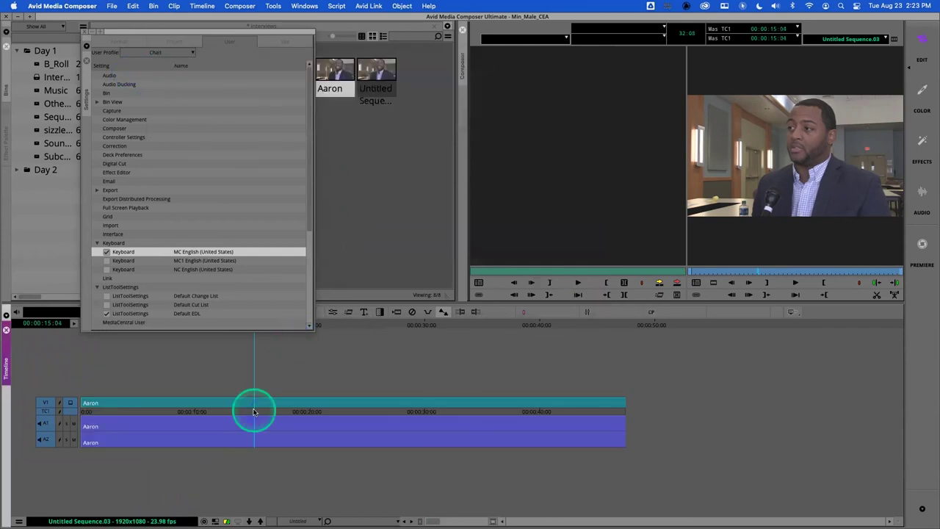
key(h)
key(h)
key(ctrl+])
key(ctrl+[)
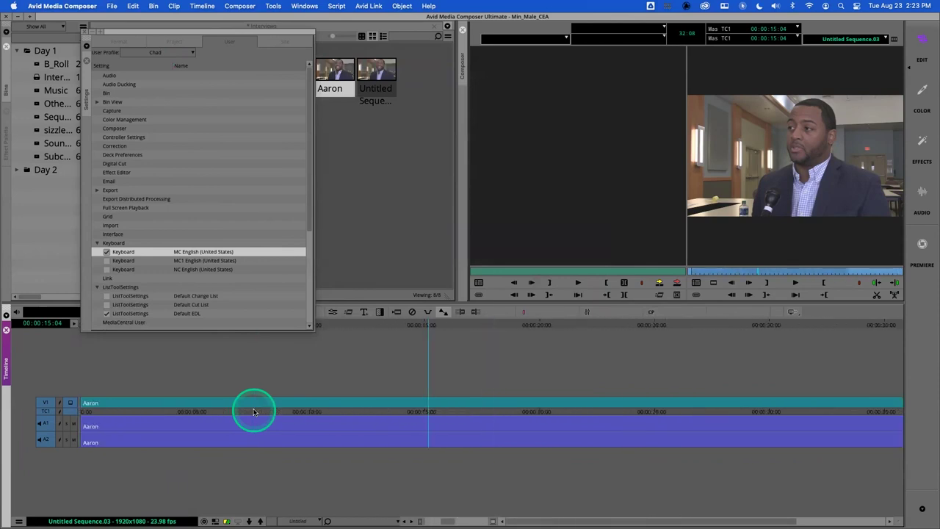
Zoom the Timeline in around the playhead, and step frame by frame forward and back to 00:00:15:03
key(ctrl+])
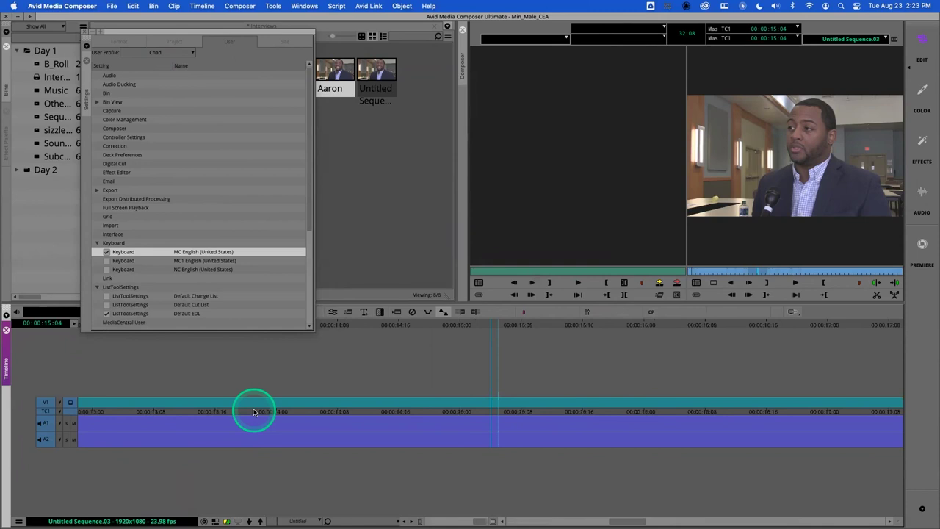
key(Right)
key(Right)
key(Right)
key(Right)
key(Left)
key(Left)
key(Left)
key(Left)
key(Left)
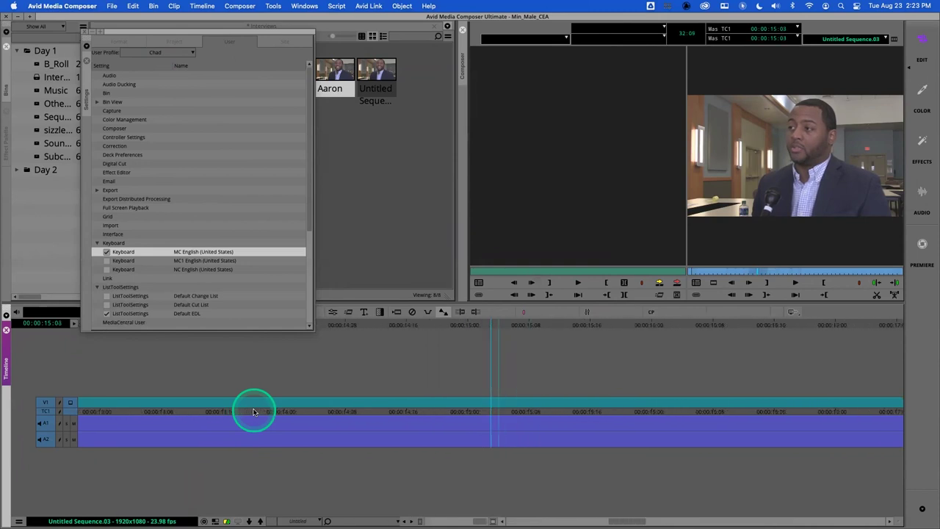
Test zooming the Timeline out and in repeatedly from the keyboard, and step the playhead back to 00:00:15:02
key(ctrl+[)
key(ctrl+])
key(ctrl+])
key(ctrl+[)
key(ctrl+])
key(Left)
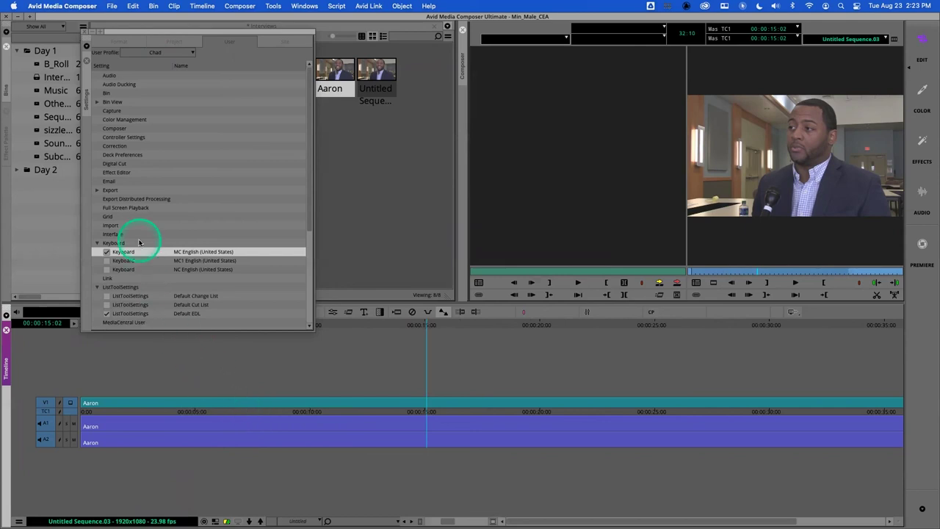
Look through the whole list of User settings, and close the Settings window
click(444, 204)
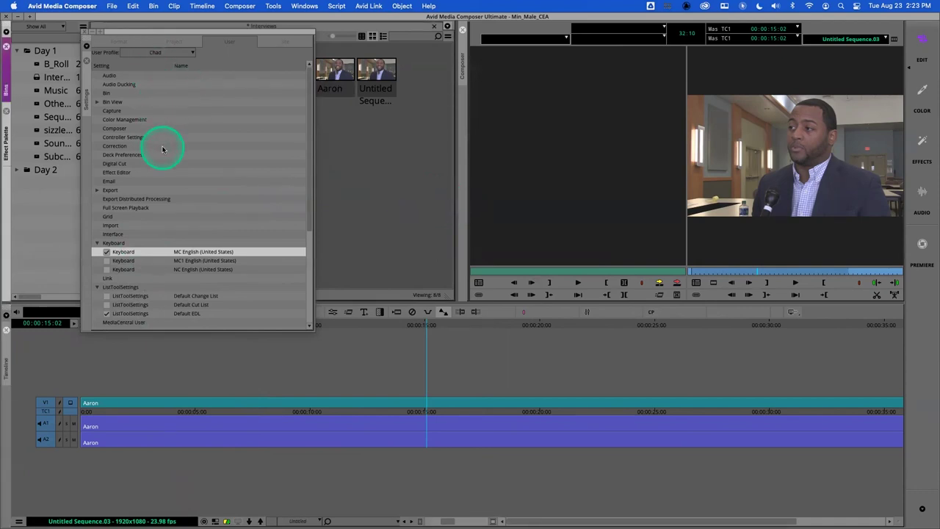
scroll(213, 243, down, 5)
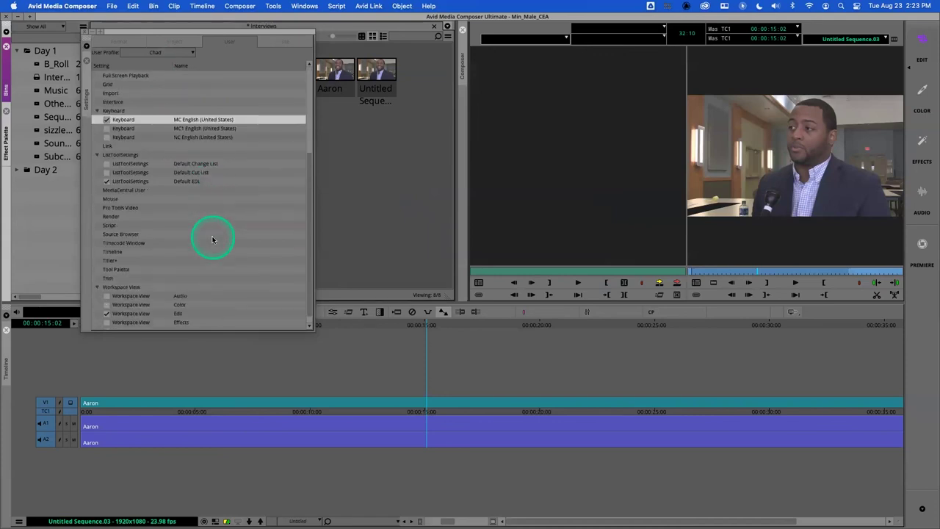
scroll(212, 239, down, 1)
scroll(212, 240, up, 5)
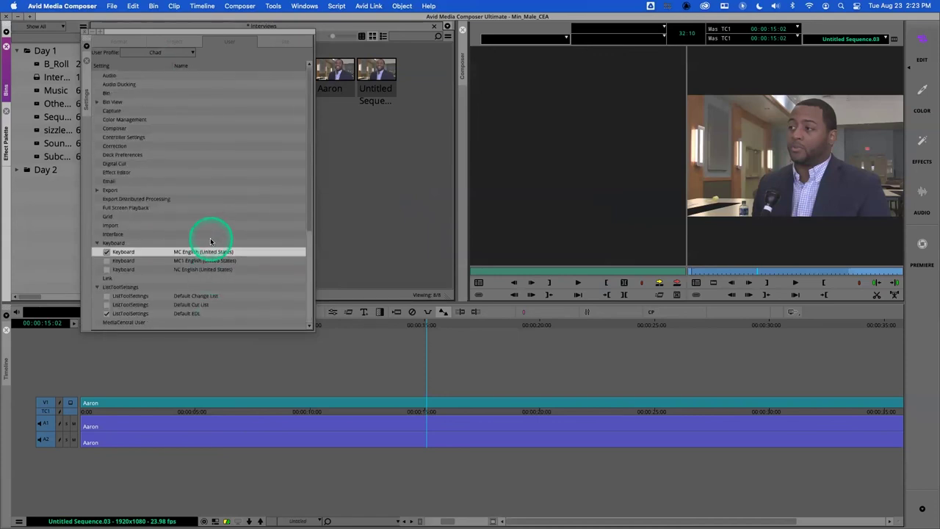
scroll(154, 220, down, 5)
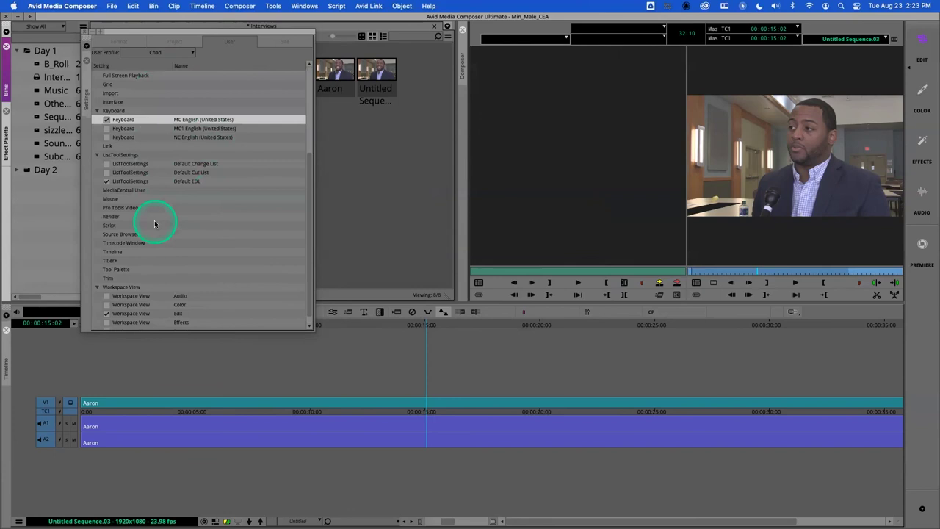
click(86, 62)
click(255, 194)
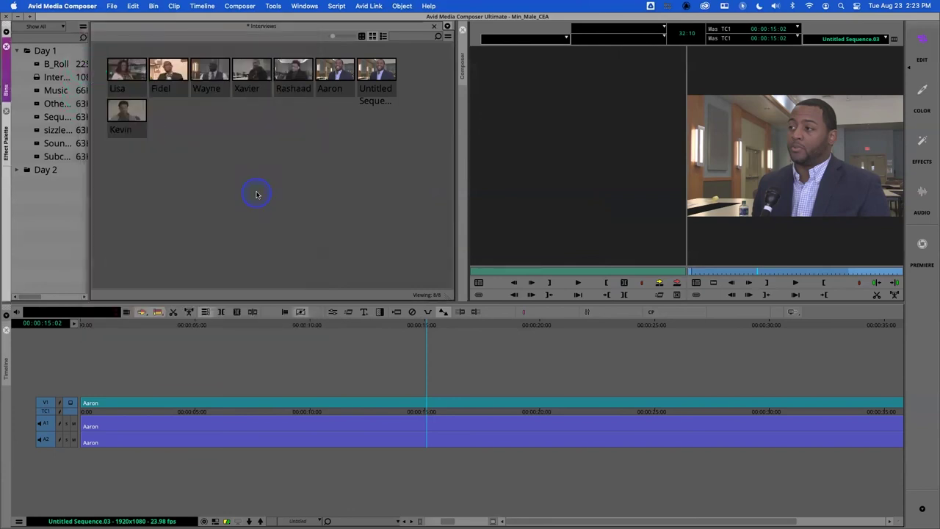
Narrow the Interviews bin to about half its width to enlarge the Composer monitors
drag(453, 157, 265, 161)
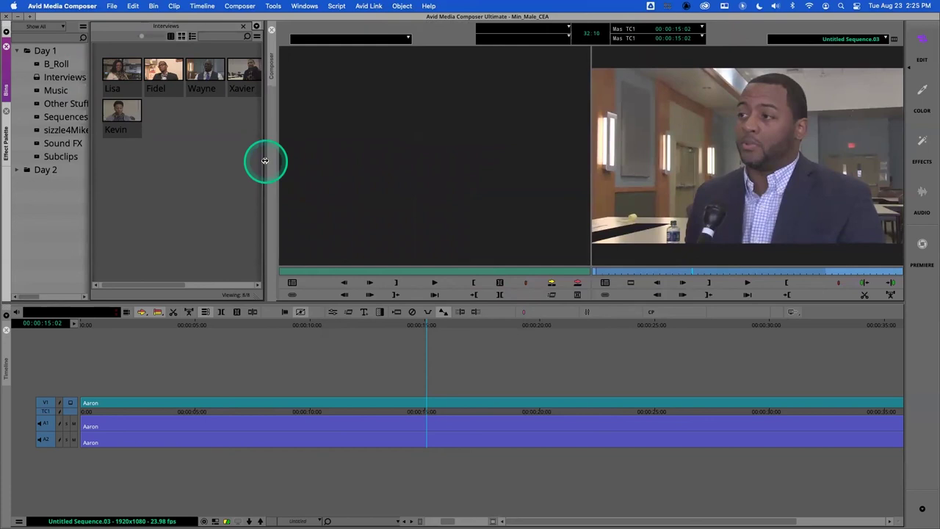
click(167, 185)
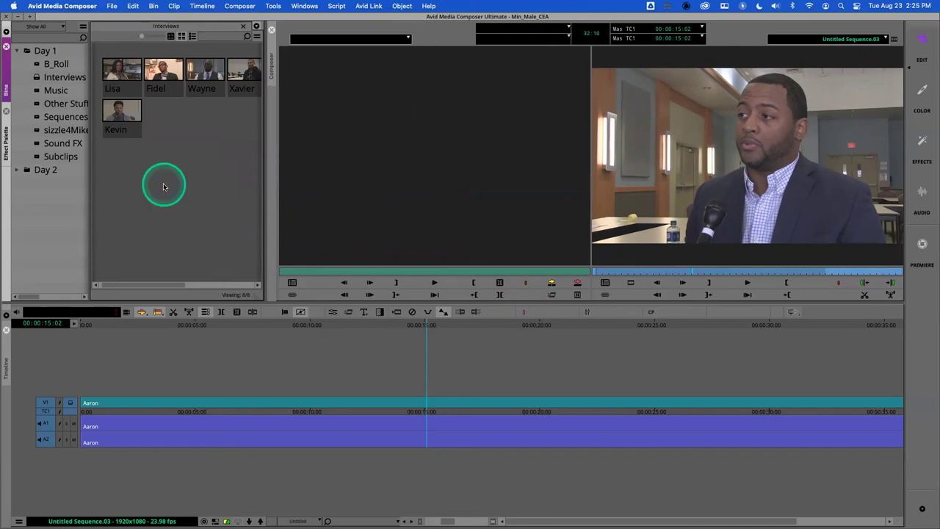
Close the Min_Male_CEA project and quit Media Composer, confirming to leave the application
drag(111, 6, 133, 100)
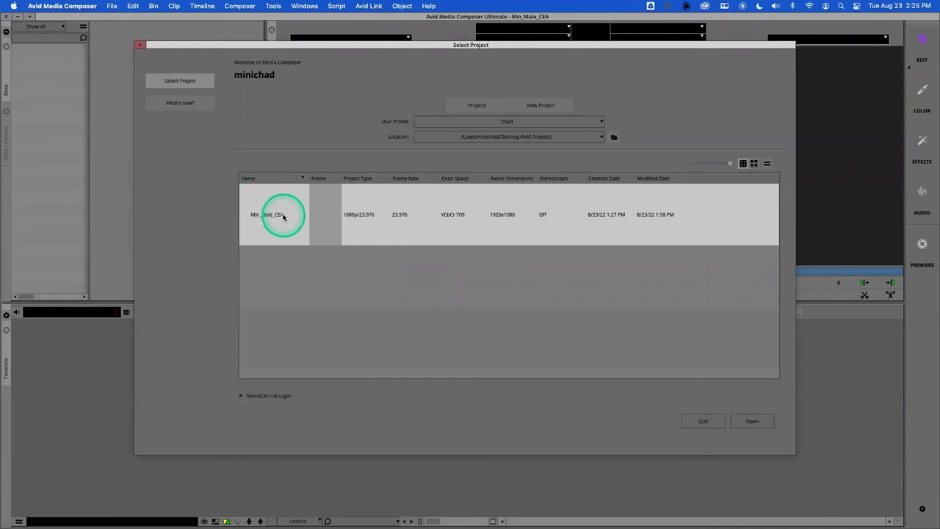
click(702, 422)
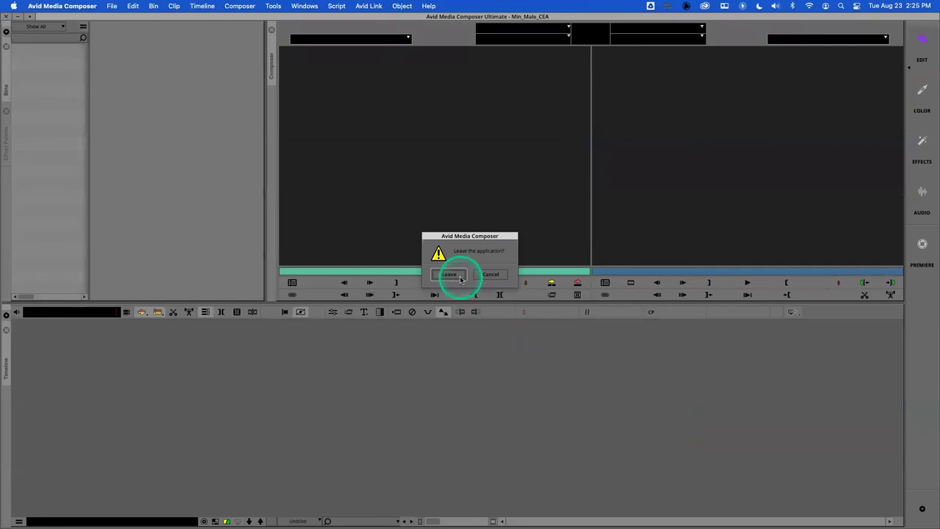
click(451, 274)
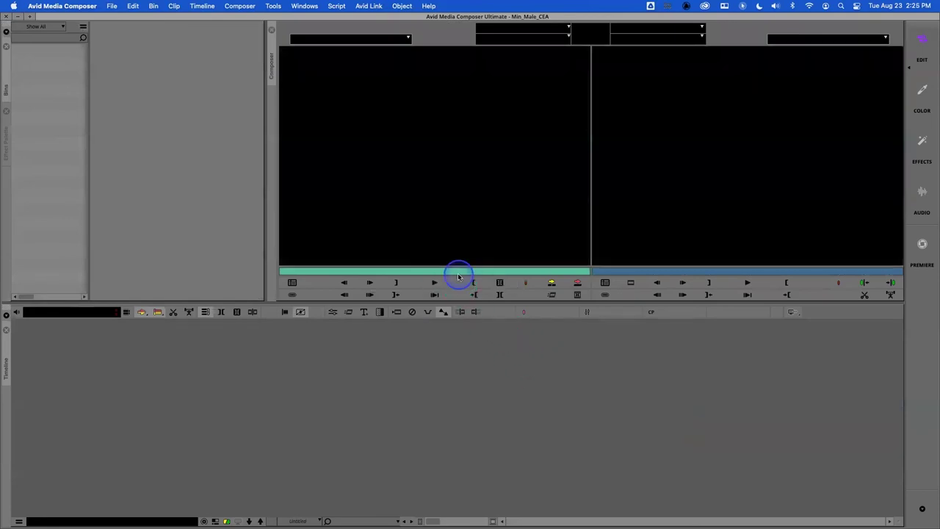